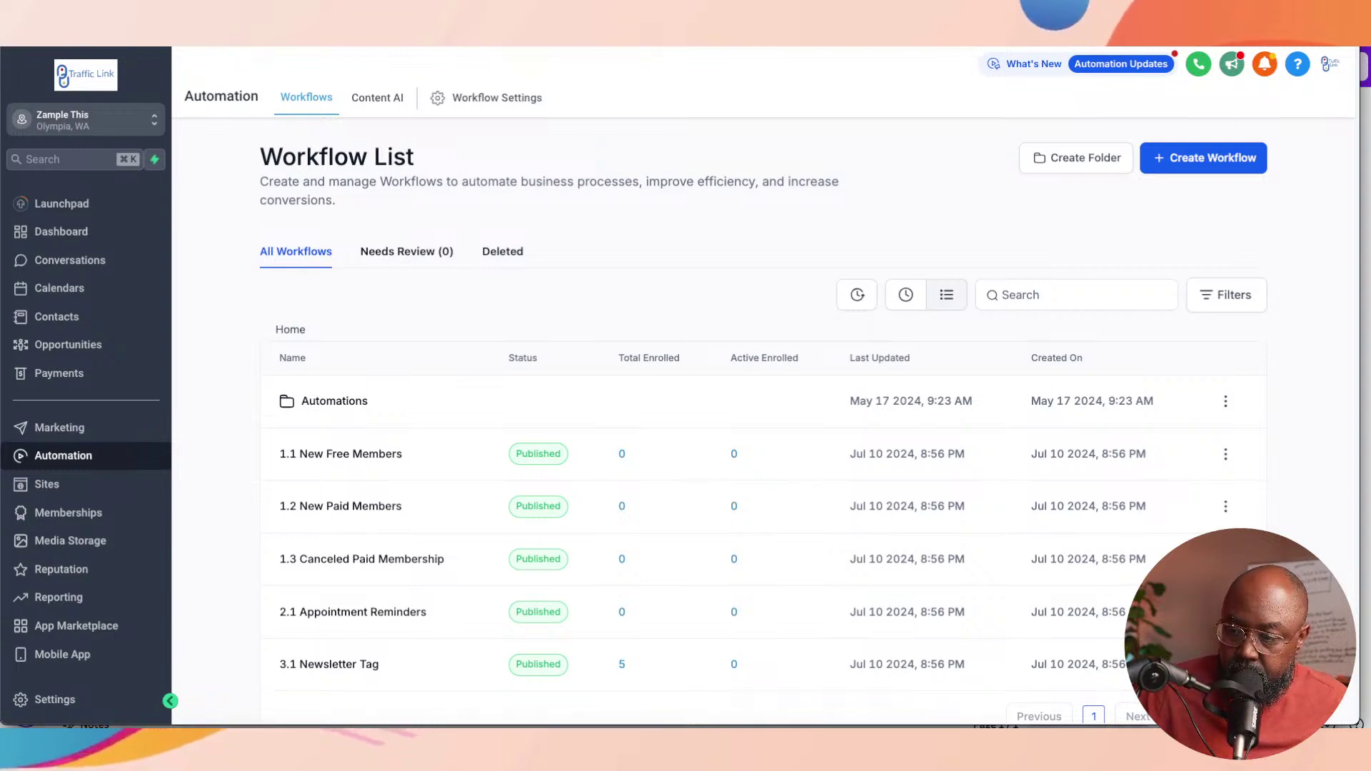
# Step: Go from the workflow list to the Marketing section's Social Planner page
pyautogui.click(59, 427)
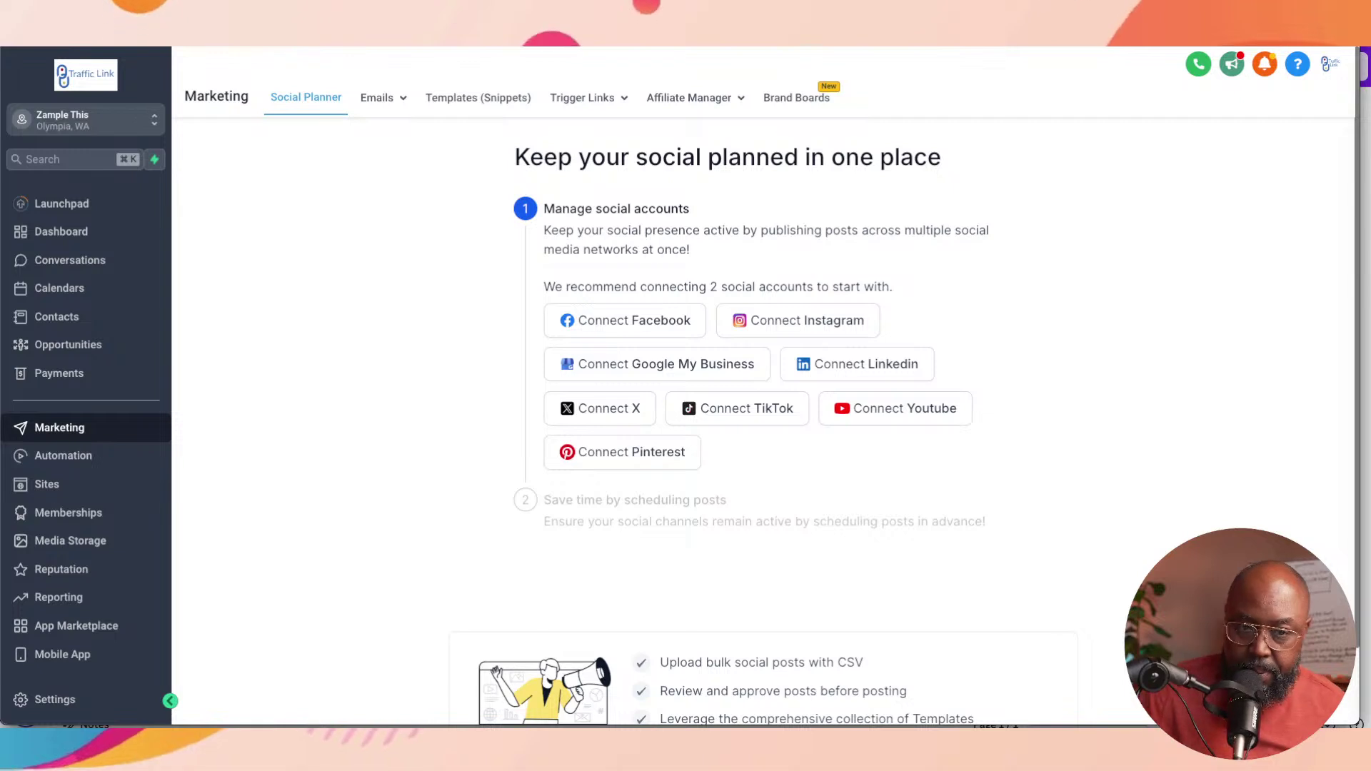
# Step: Show the Email Templates list with Market Magnet and Newsletter
pyautogui.moveTo(377, 98)
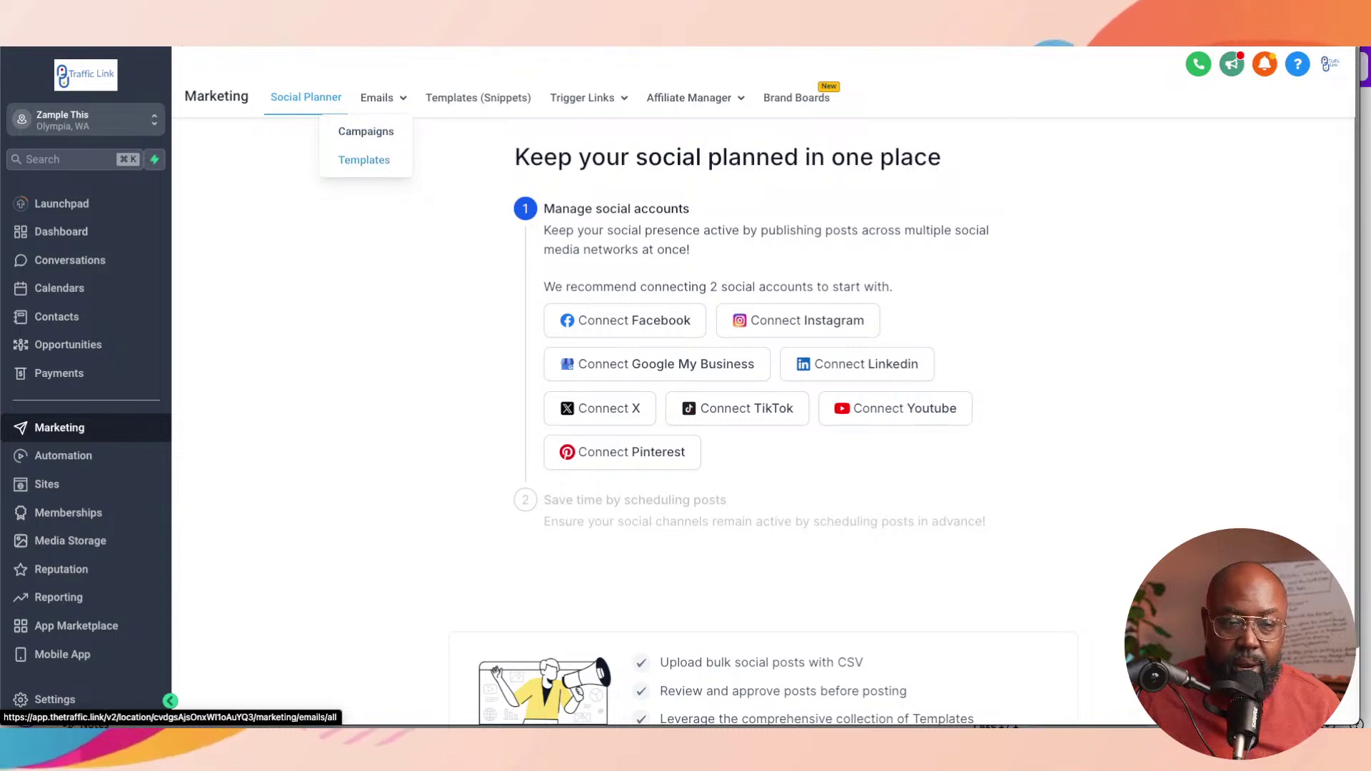
pyautogui.click(364, 160)
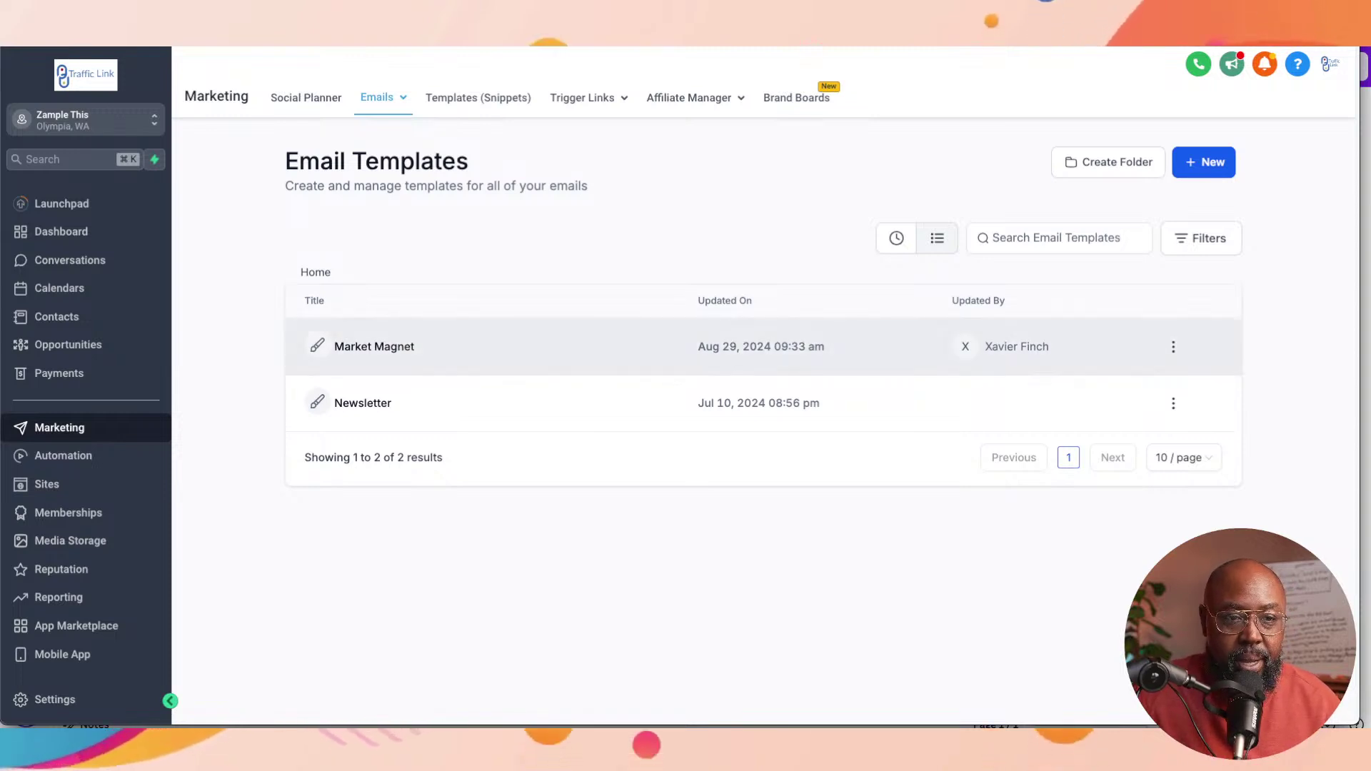
pyautogui.click(374, 347)
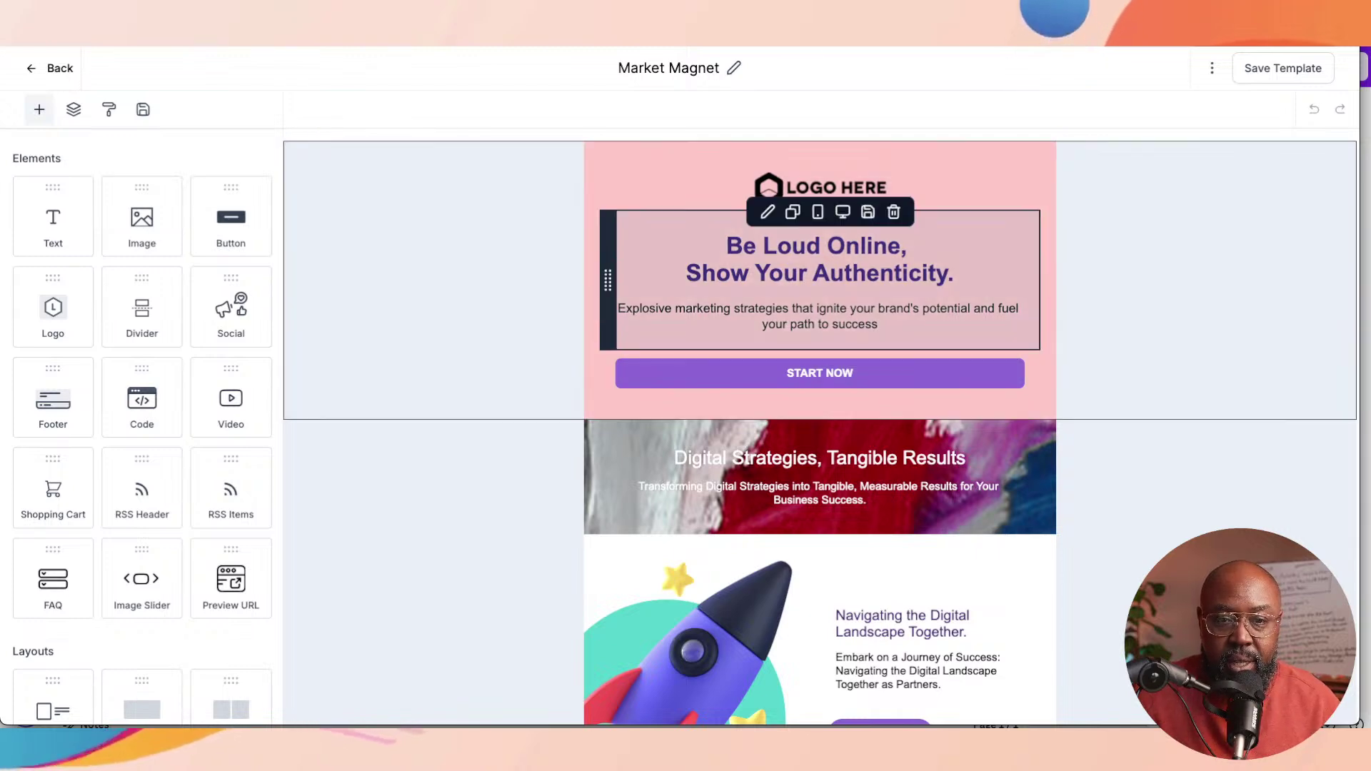
pyautogui.scroll(-3, 820, 357)
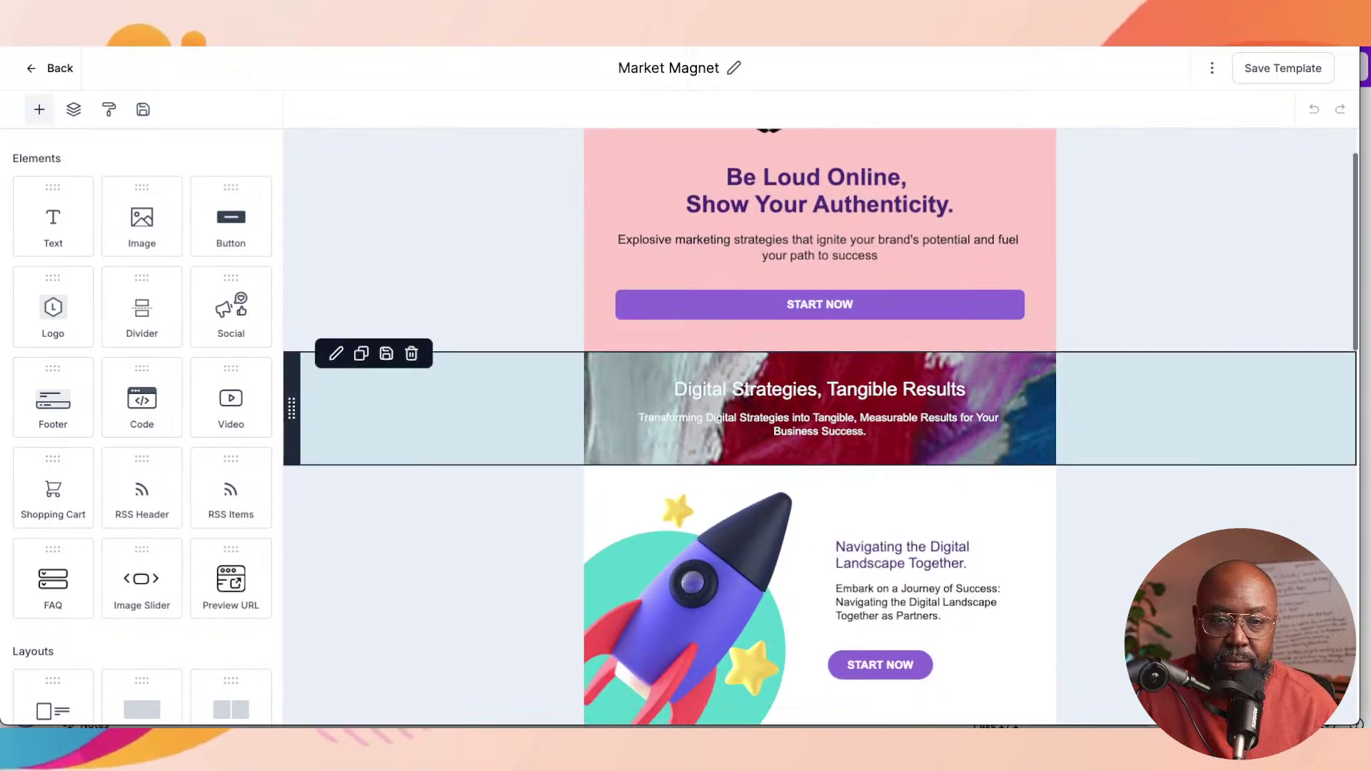
pyautogui.scroll(-14, 820, 428)
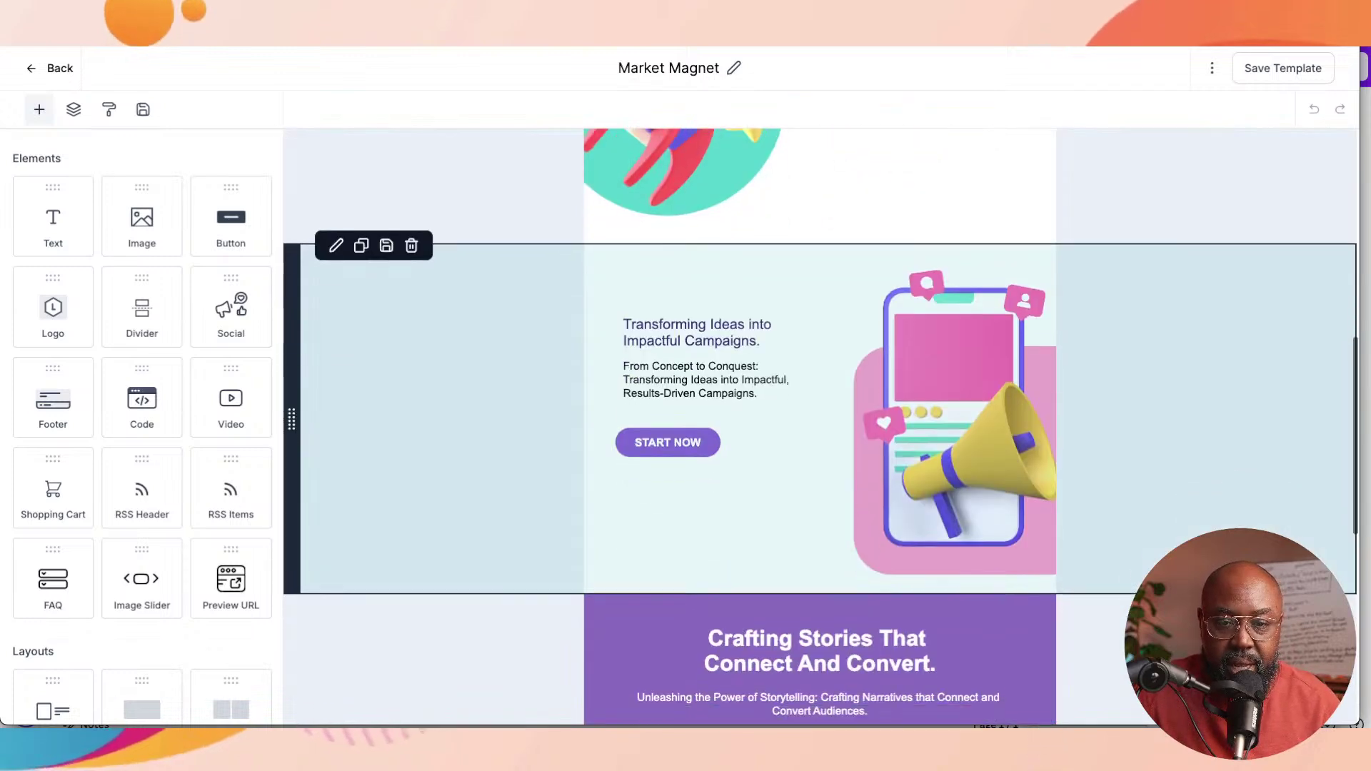
pyautogui.scroll(-2, 819, 429)
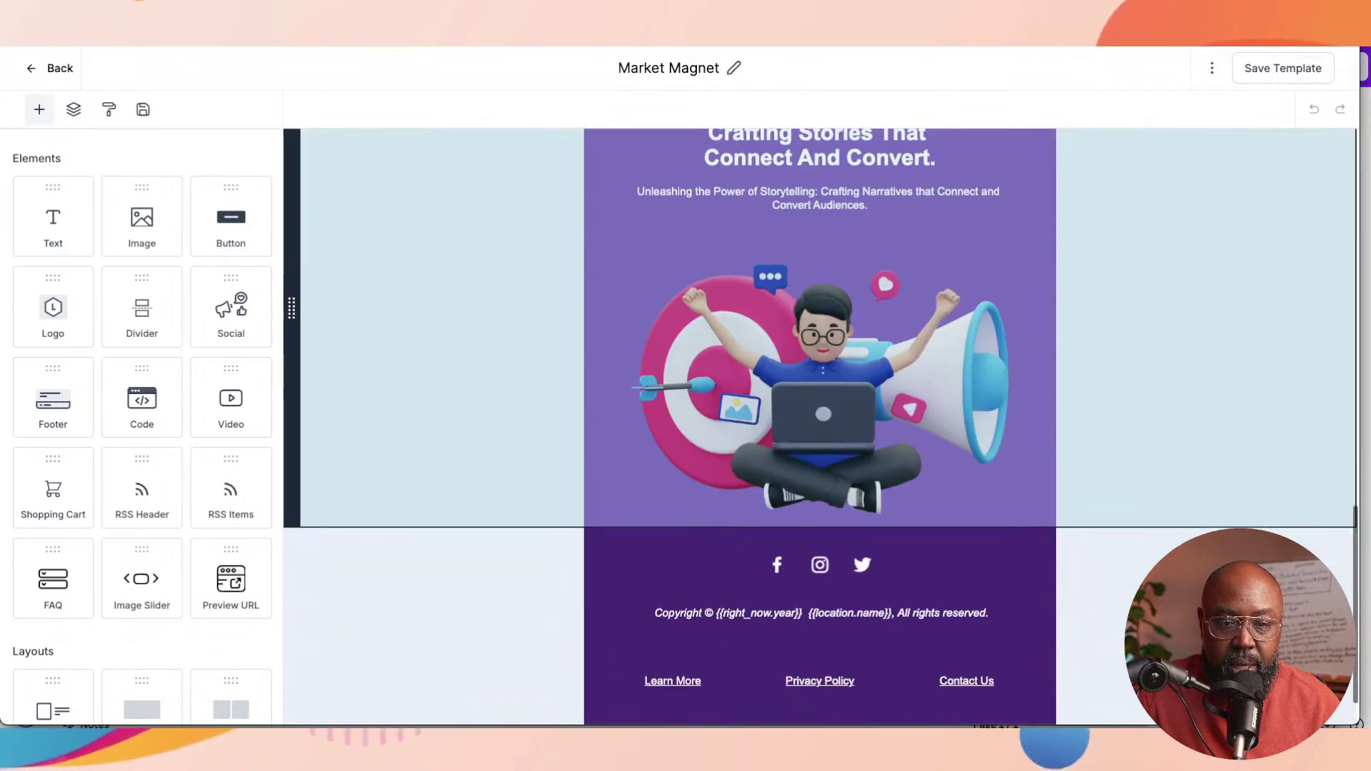
pyautogui.scroll(7, 820, 428)
pyautogui.scroll(4, 819, 428)
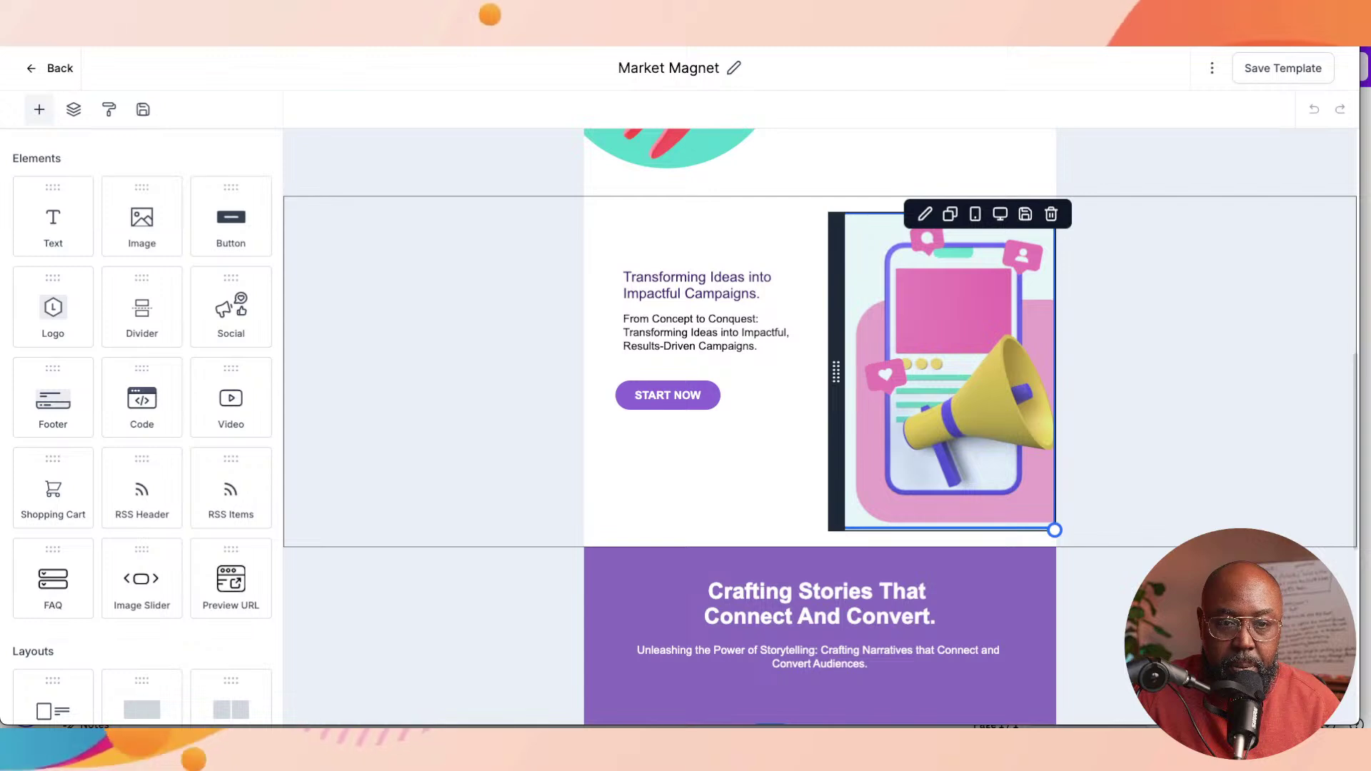
pyautogui.scroll(8, 819, 345)
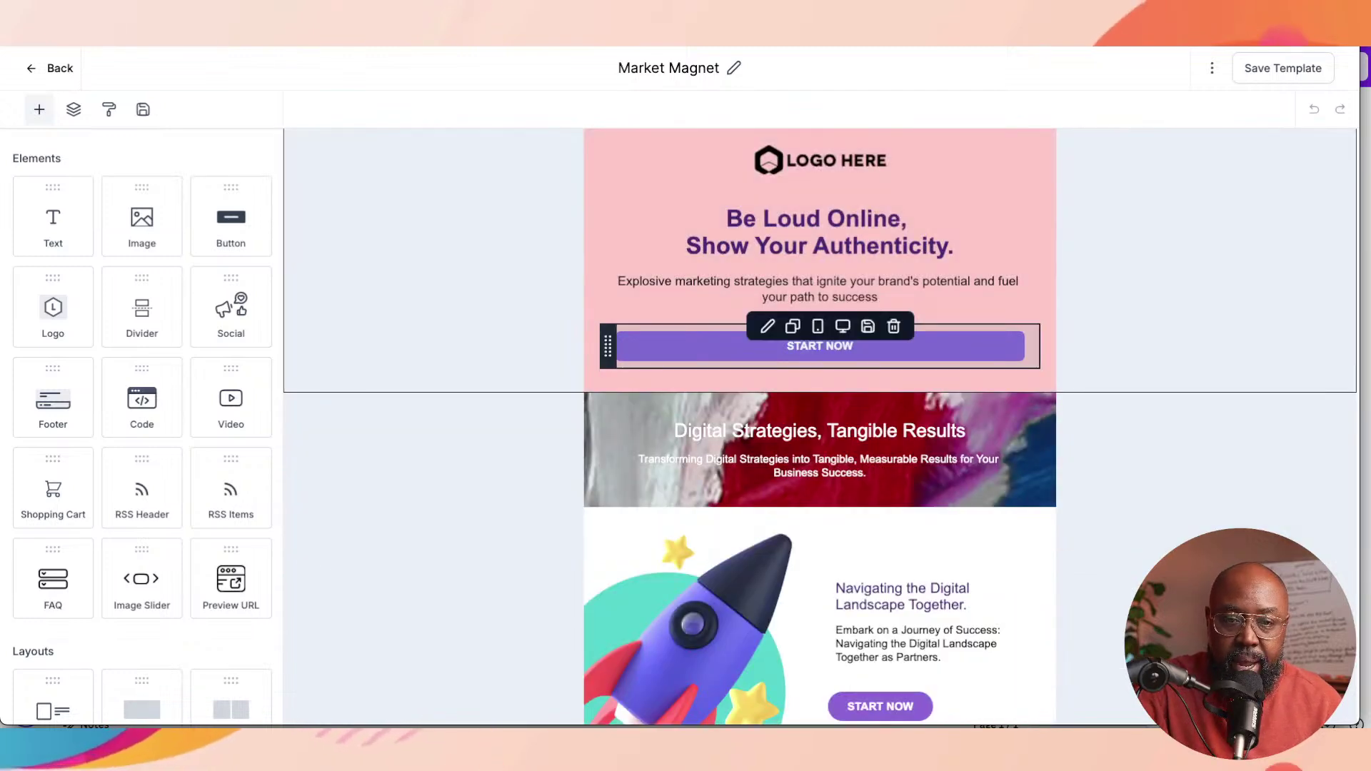
pyautogui.scroll(1, 819, 346)
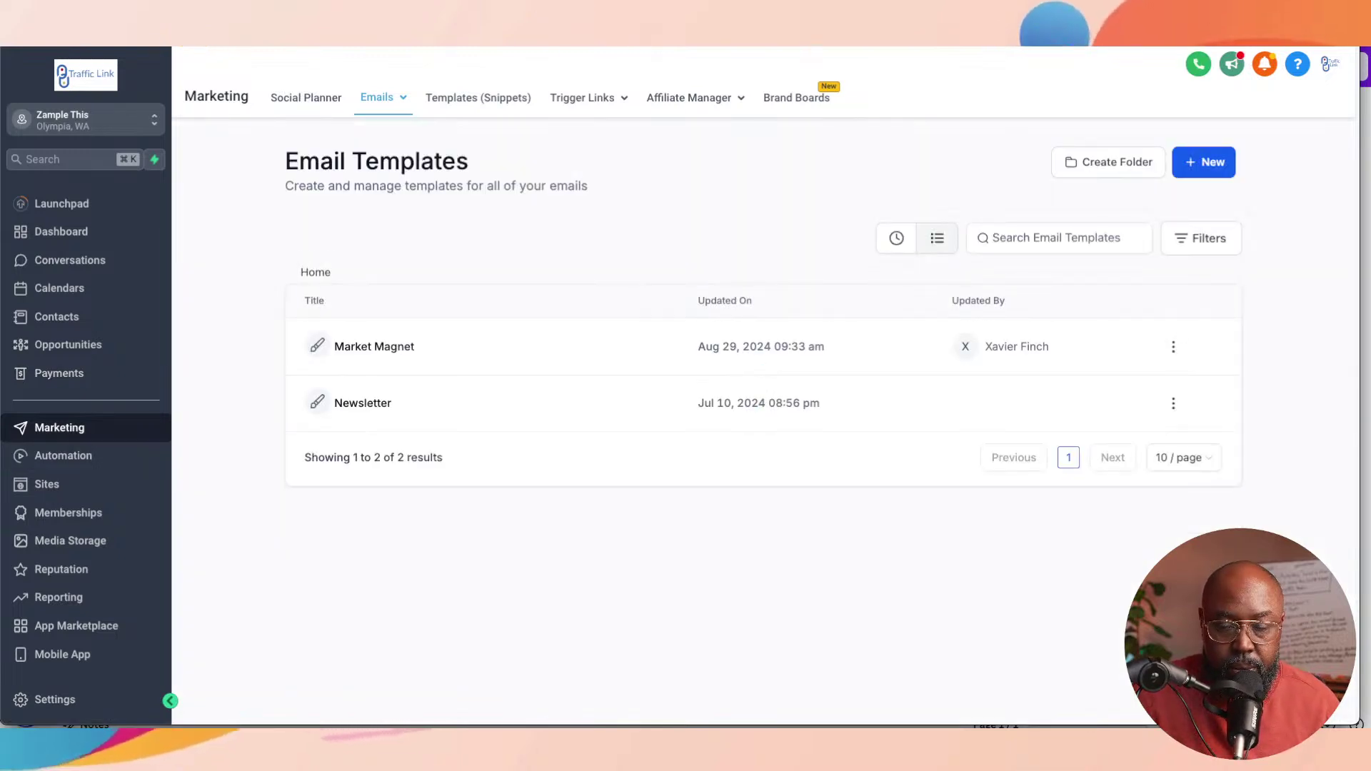
# Step: Go to Sites and open the Forms builder list showing AI Executive Onboarding
pyautogui.moveTo(587, 98)
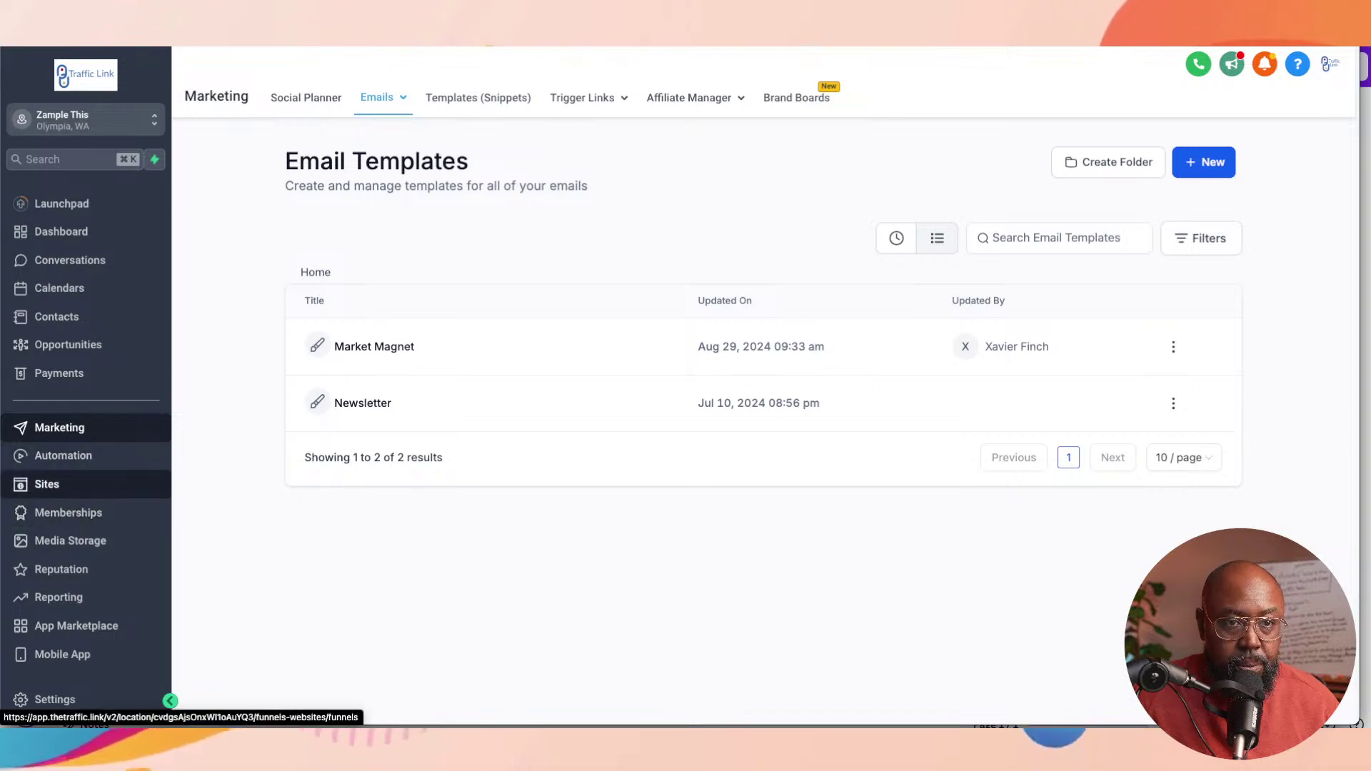
pyautogui.click(47, 484)
pyautogui.moveTo(703, 98)
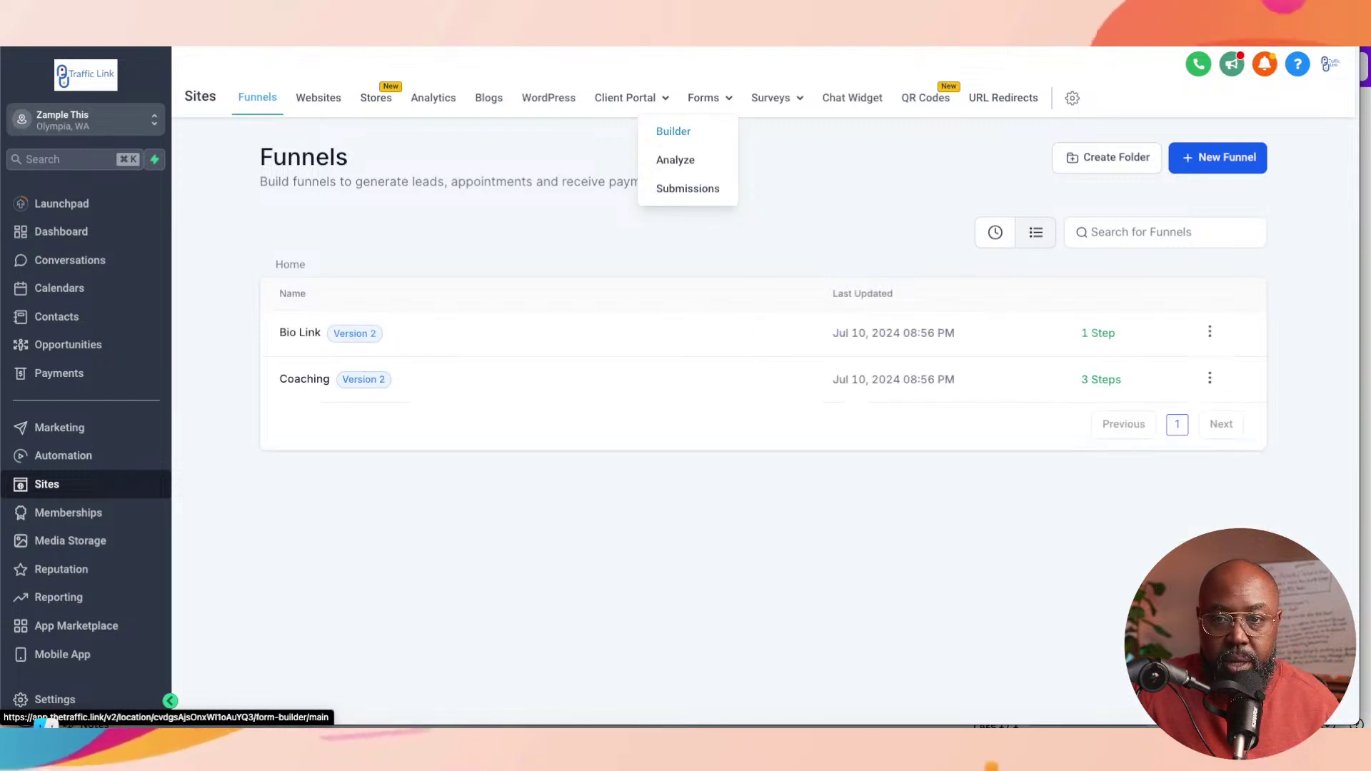
pyautogui.click(674, 132)
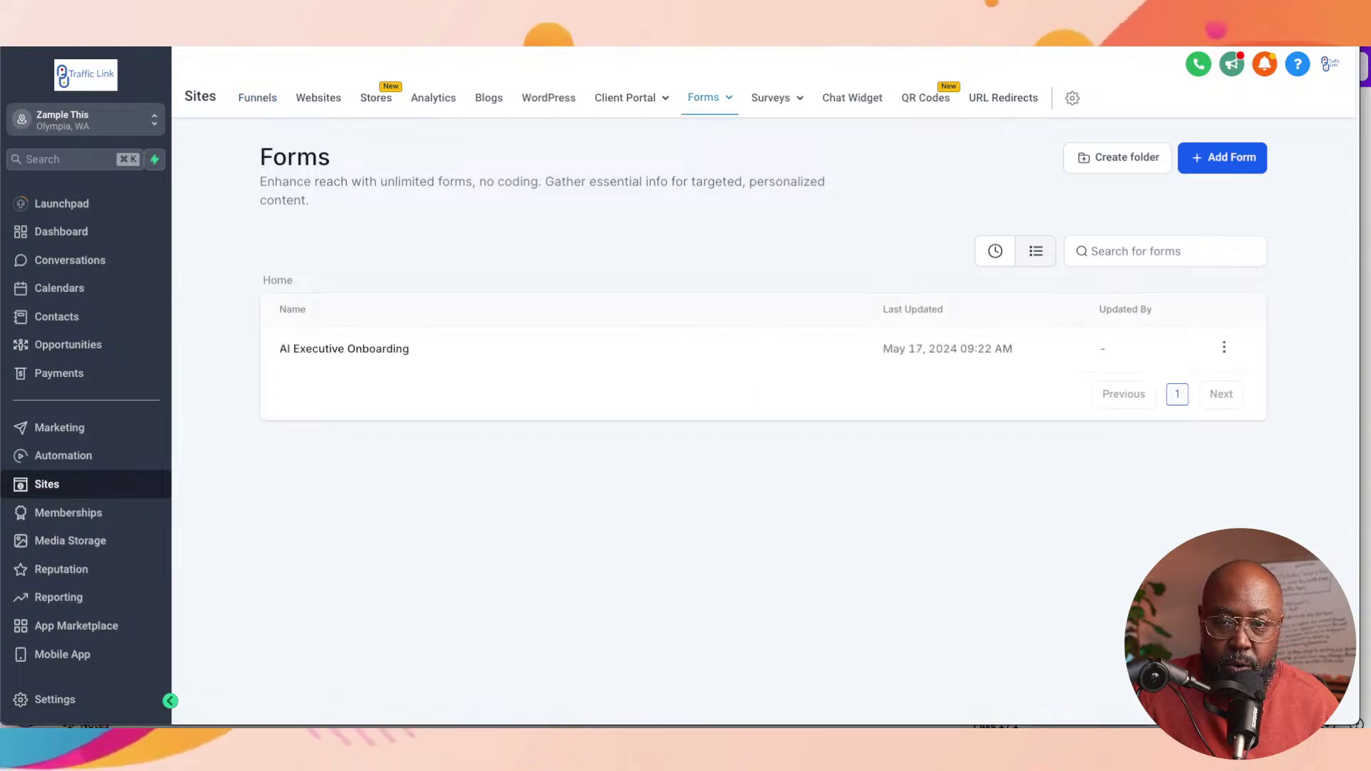
# Step: Add a new form from scratch, creating Form 1 with the default contact fields
pyautogui.click(1222, 158)
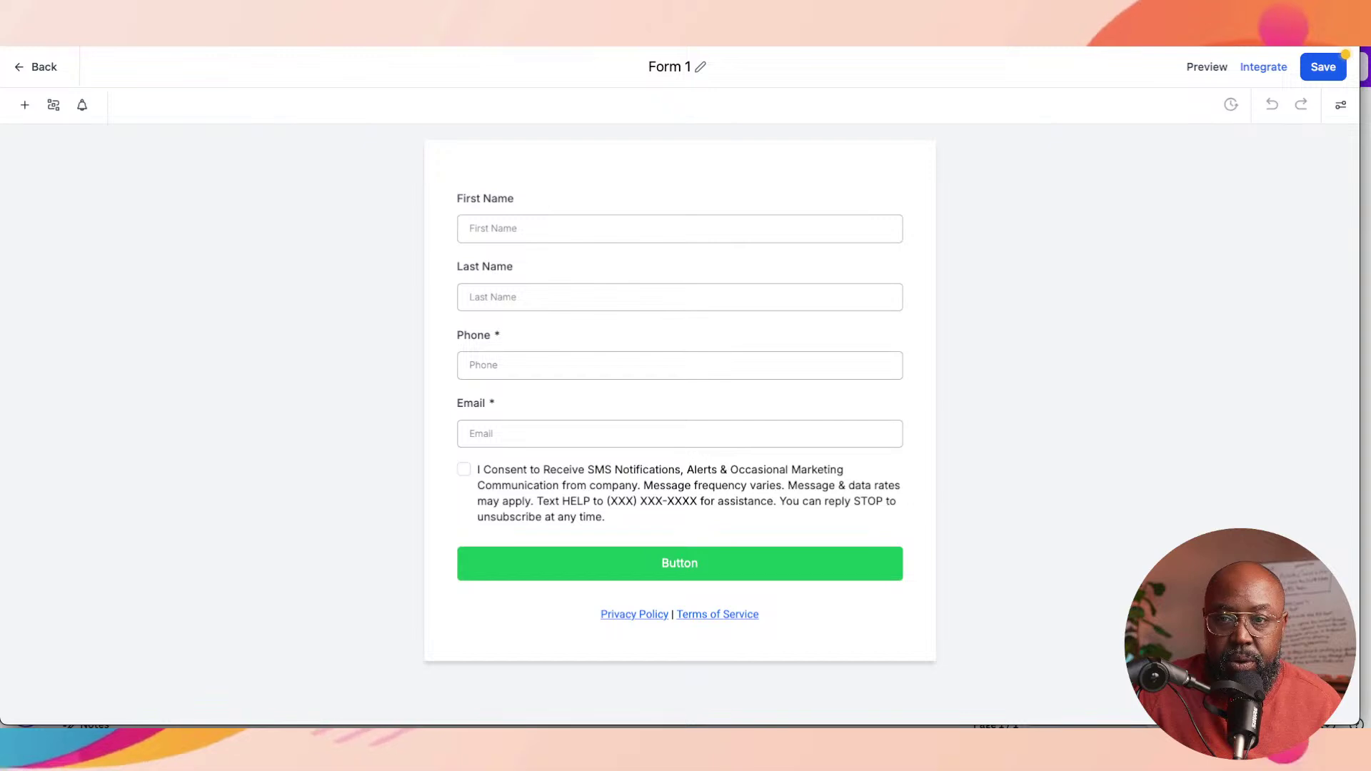
# Step: Browse Form 1's available themes, then return to its Styles layout settings
pyautogui.click(1340, 105)
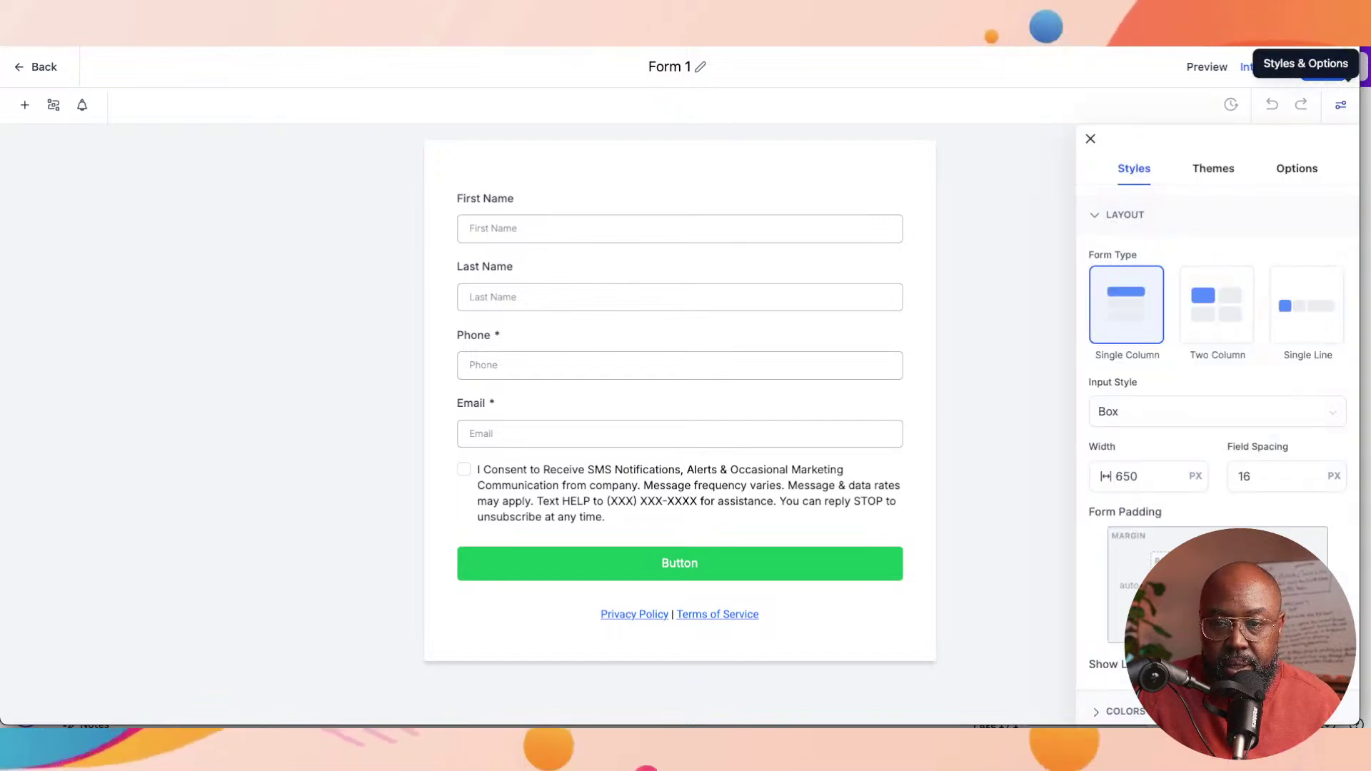
pyautogui.click(1213, 169)
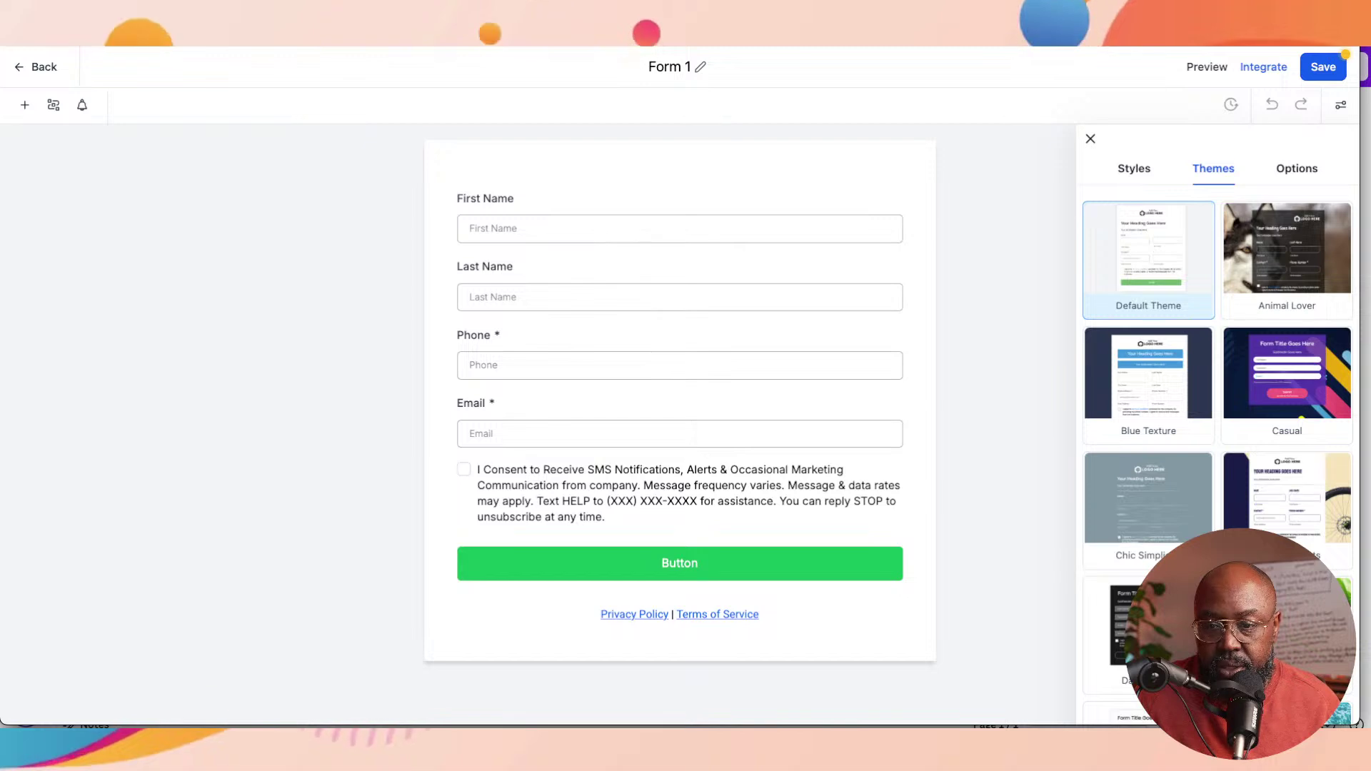
pyautogui.scroll(-5, 1285, 457)
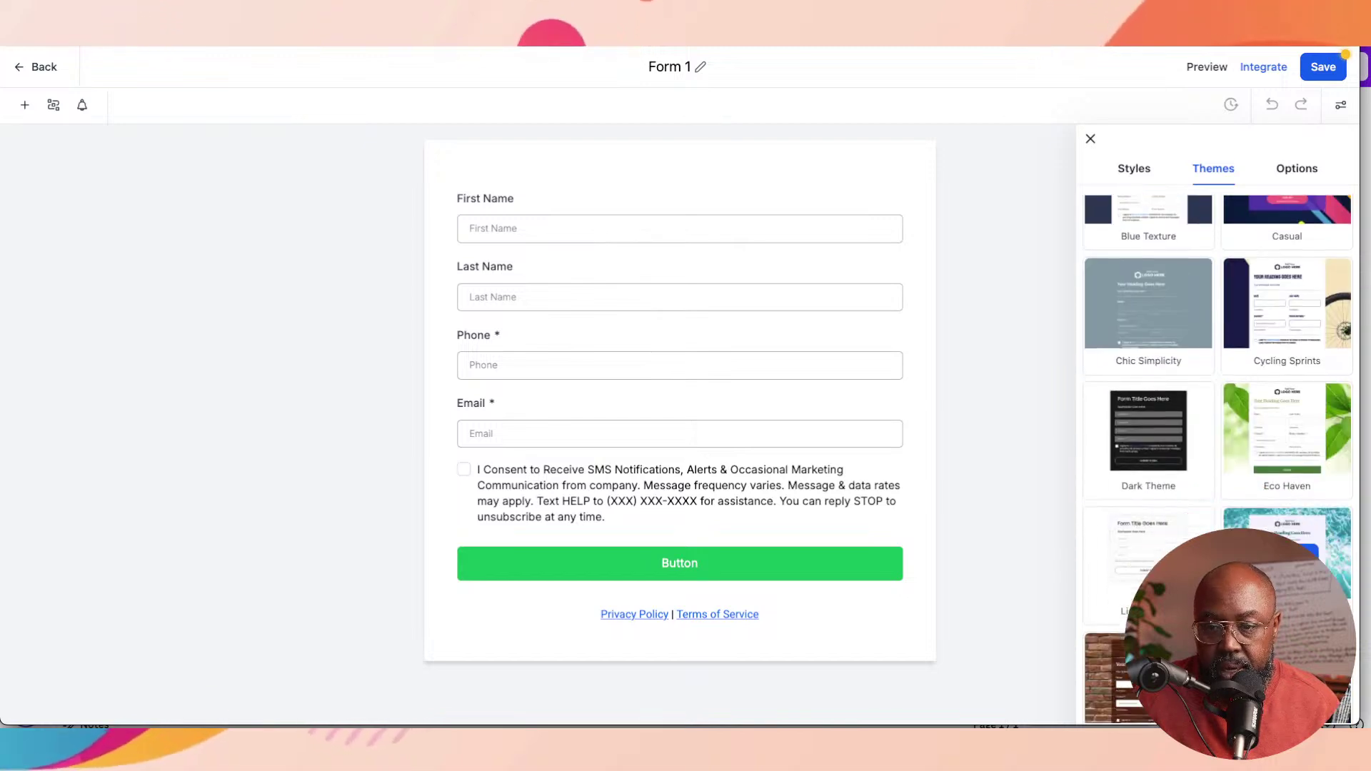
pyautogui.scroll(-4, 1286, 464)
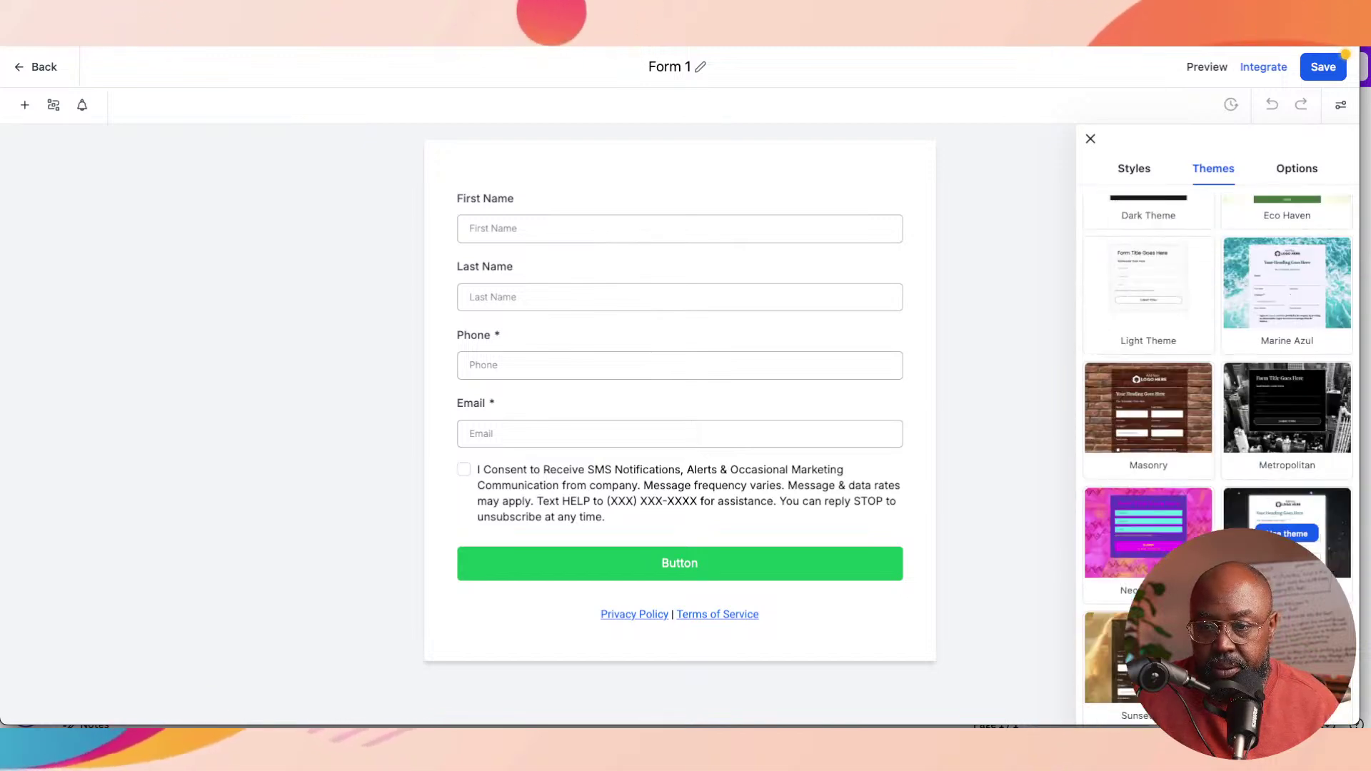
pyautogui.scroll(-3, 1286, 500)
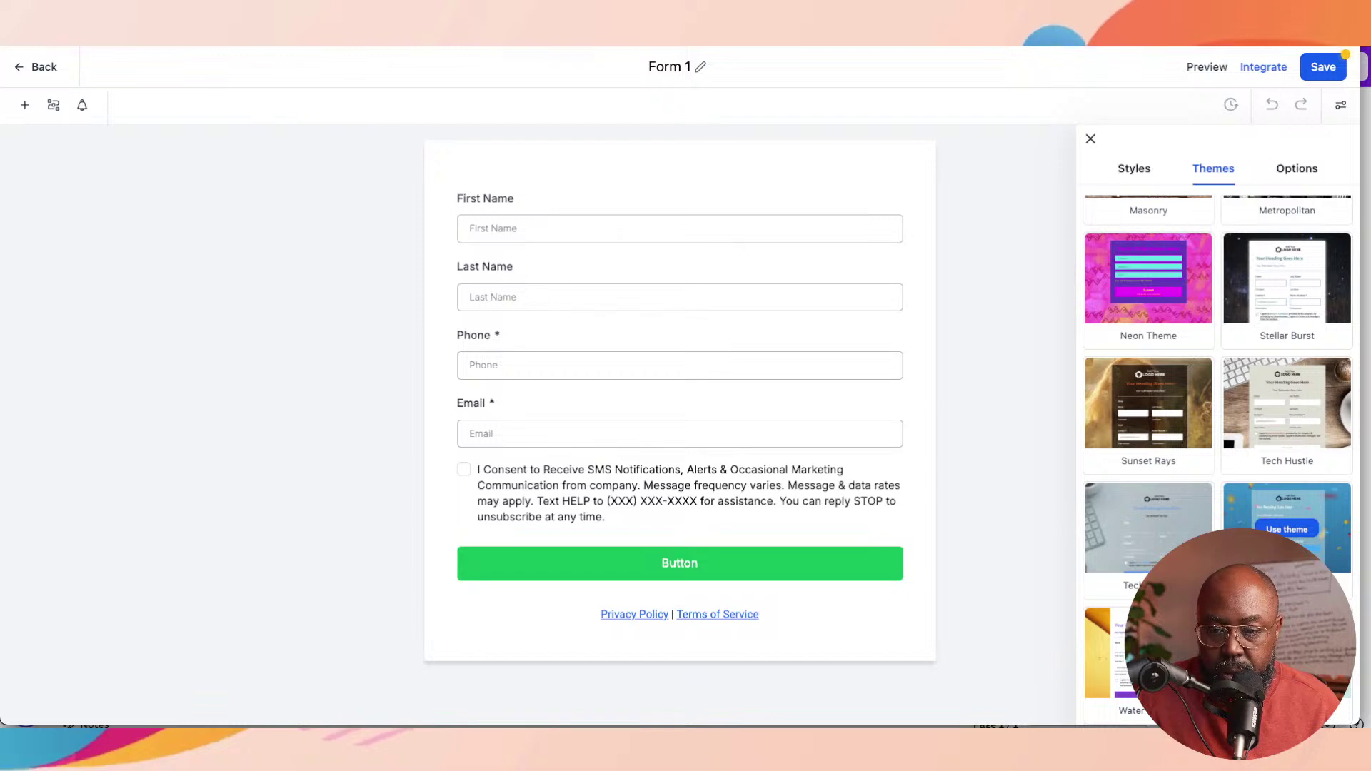
pyautogui.scroll(6, 1217, 457)
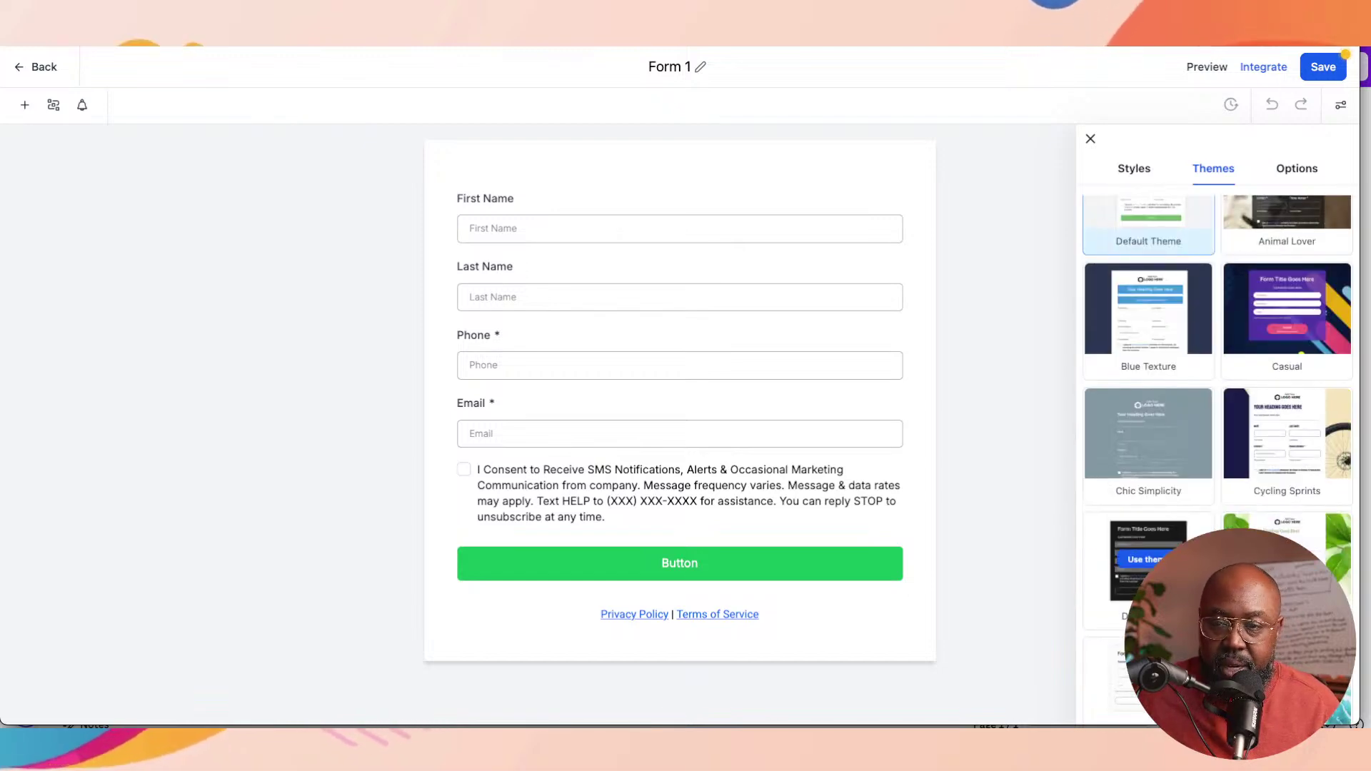
pyautogui.scroll(2, 1213, 457)
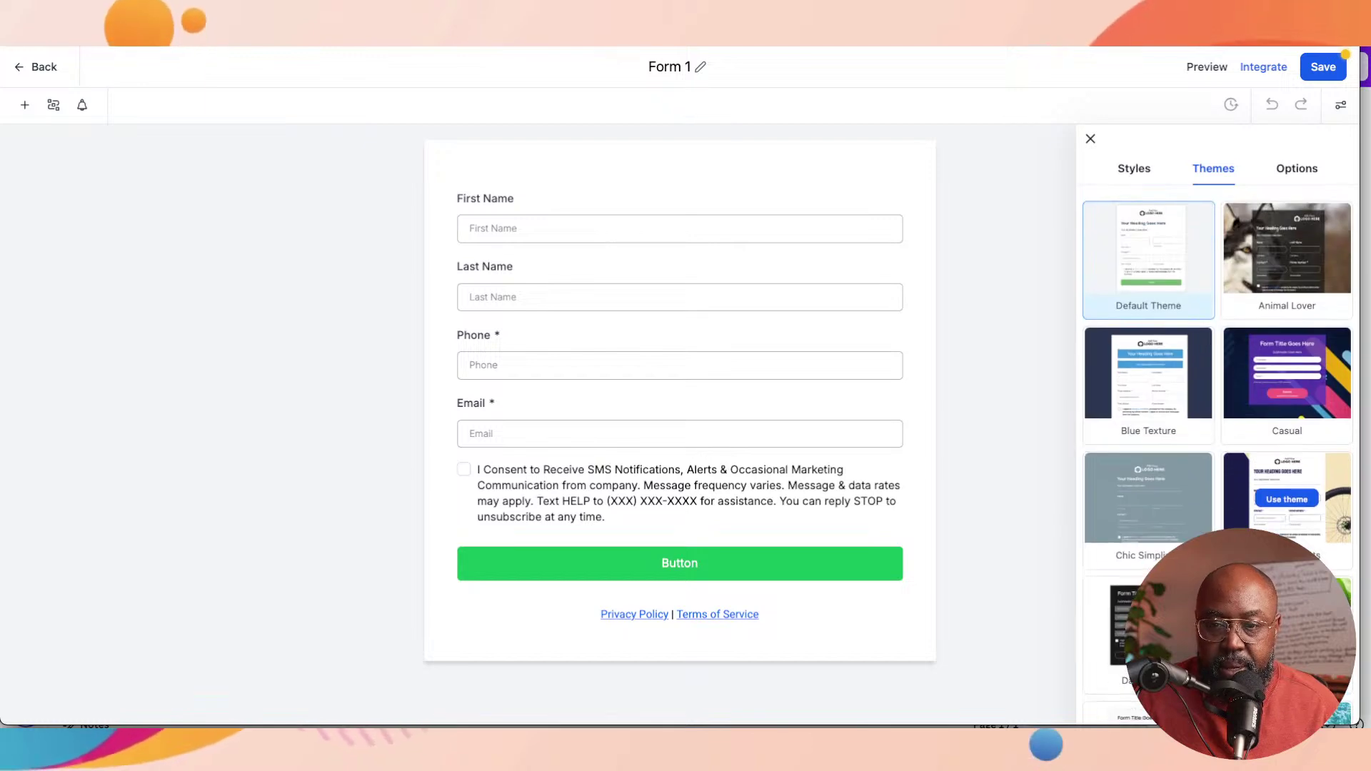
pyautogui.scroll(-6, 1217, 457)
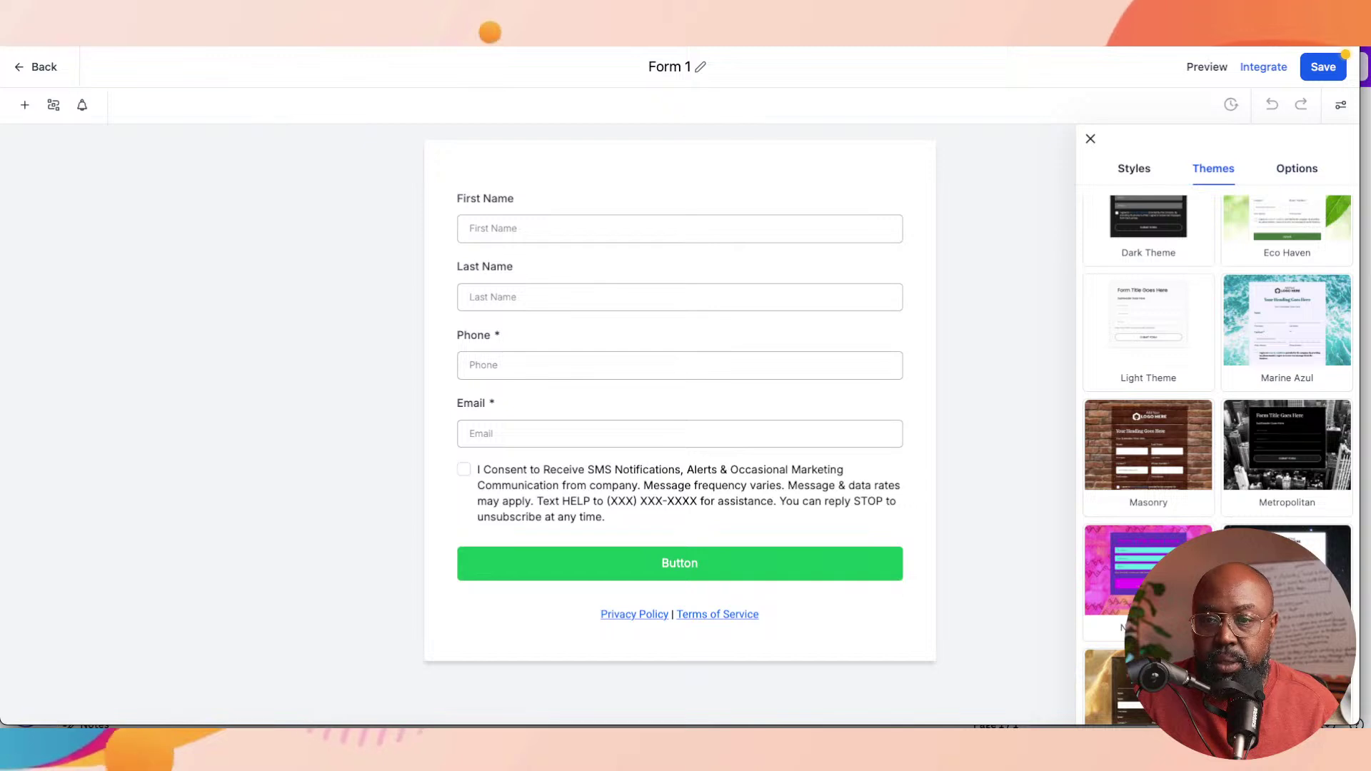
pyautogui.click(1134, 170)
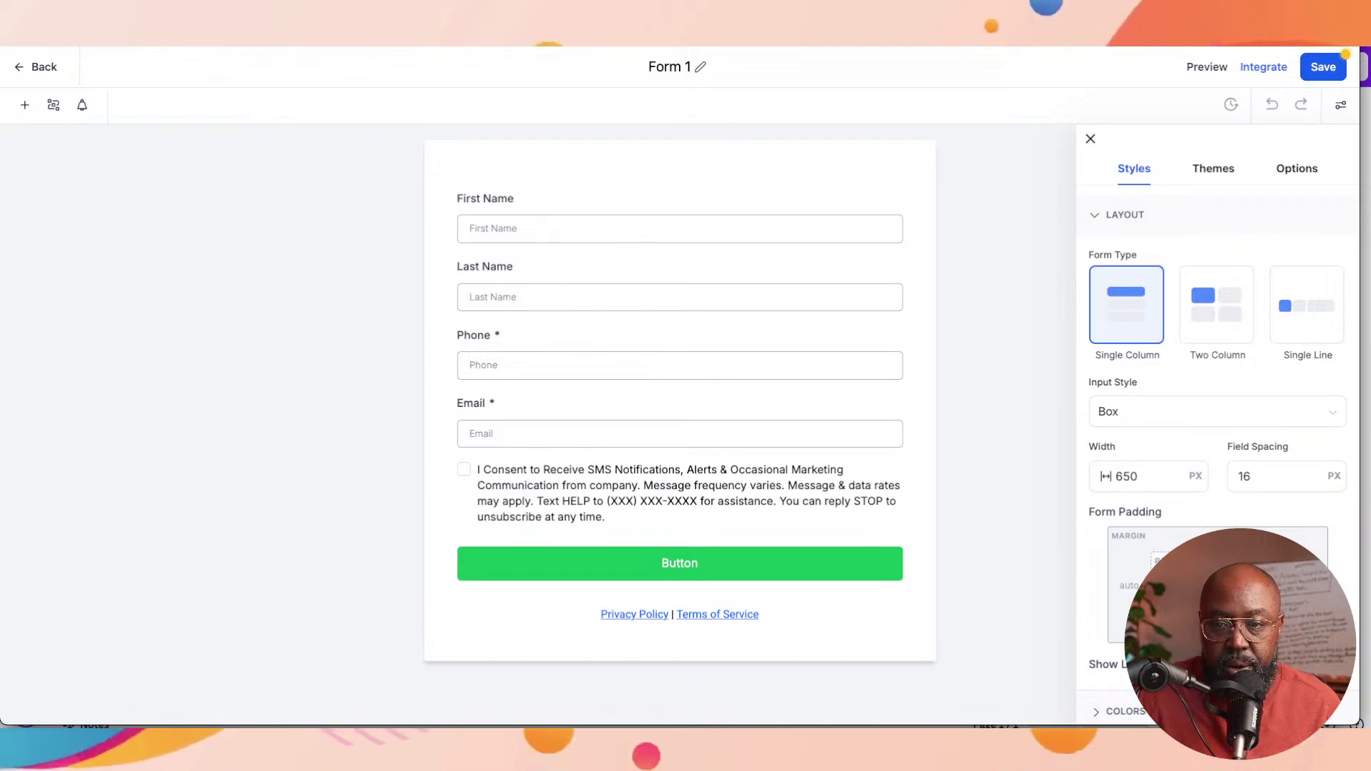
# Step: Compare Two Column and Single Line form types, keep Single Line, and select the Email field
pyautogui.click(1217, 305)
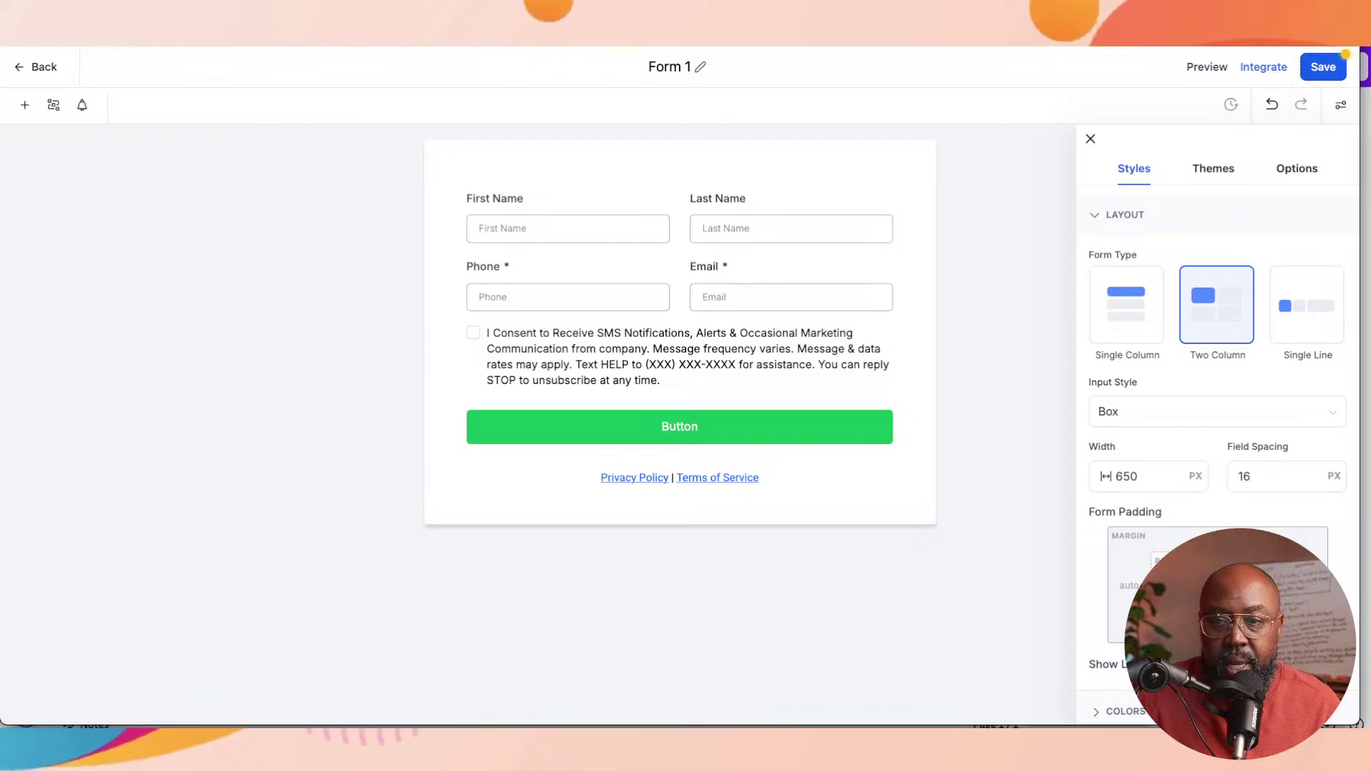
pyautogui.click(1307, 304)
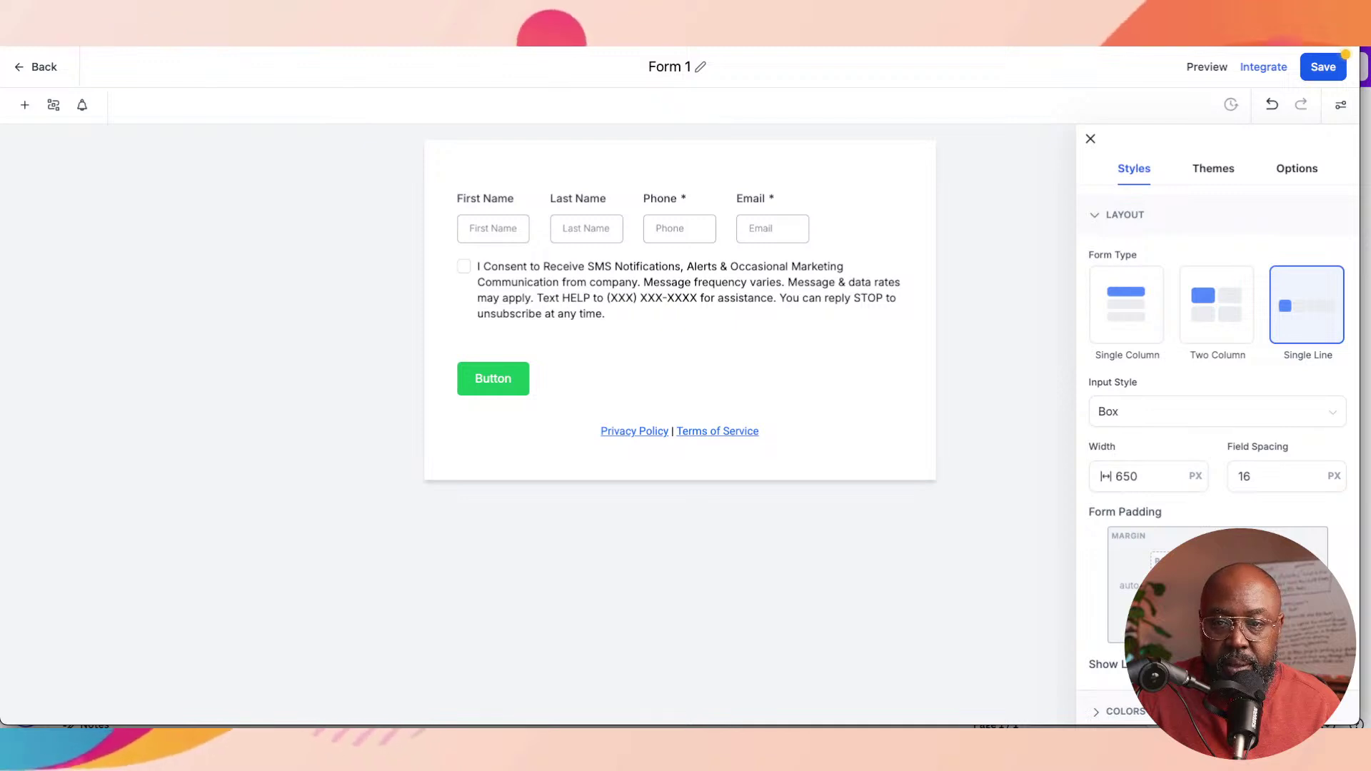
pyautogui.click(1217, 305)
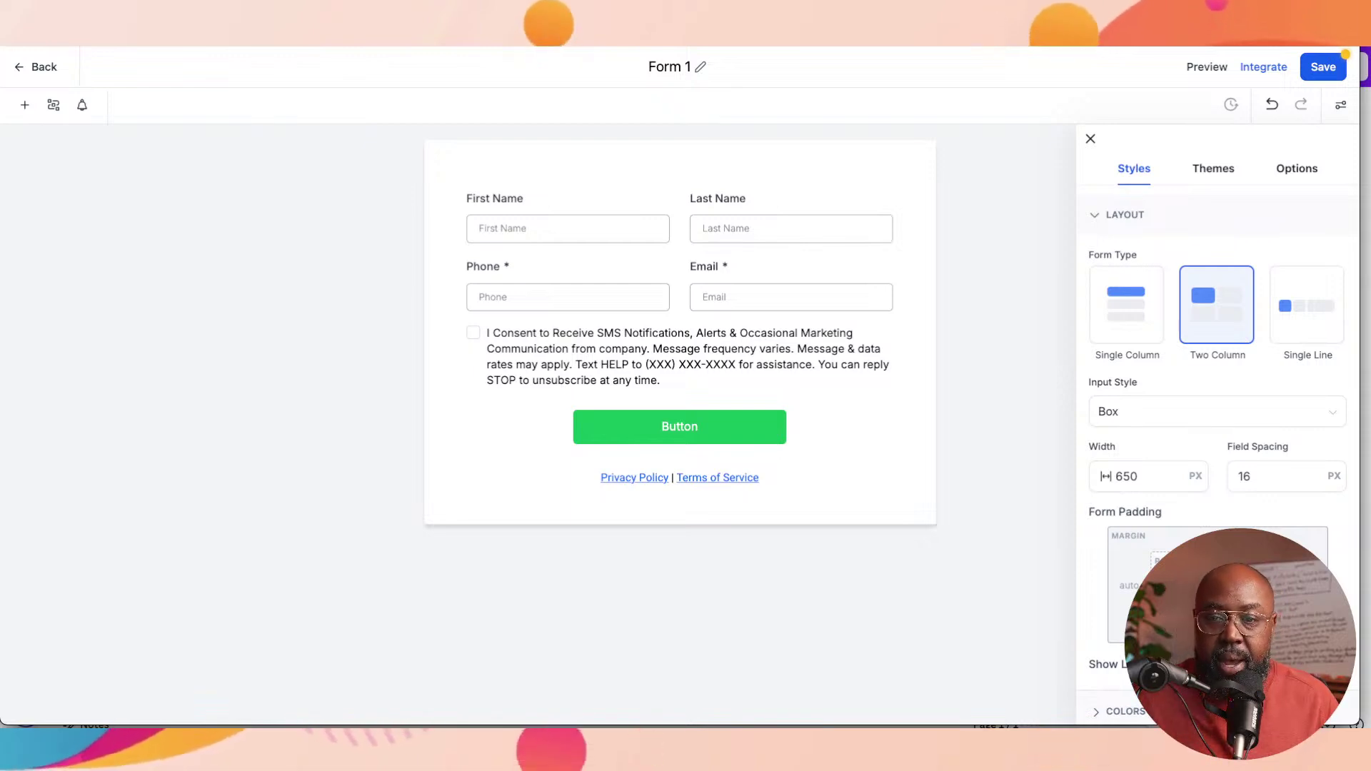
pyautogui.click(1306, 305)
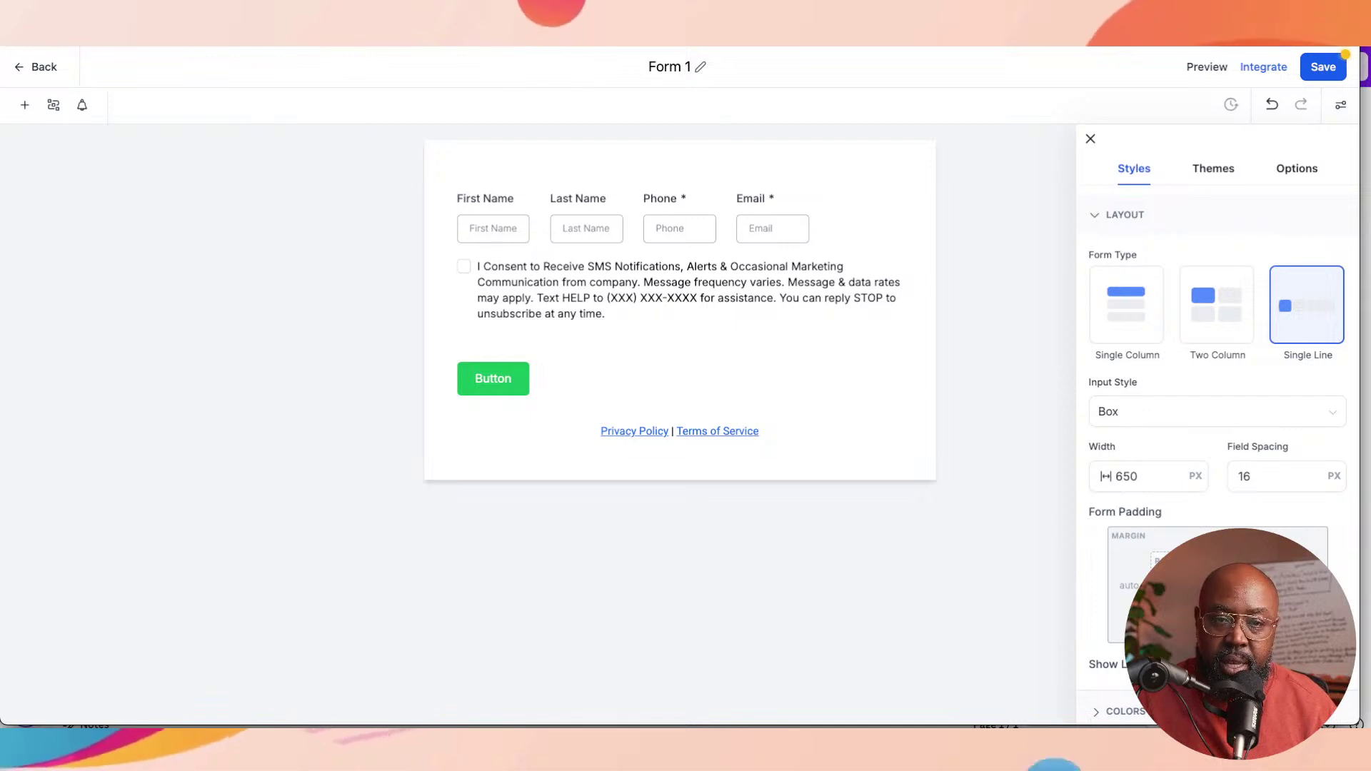
pyautogui.click(773, 229)
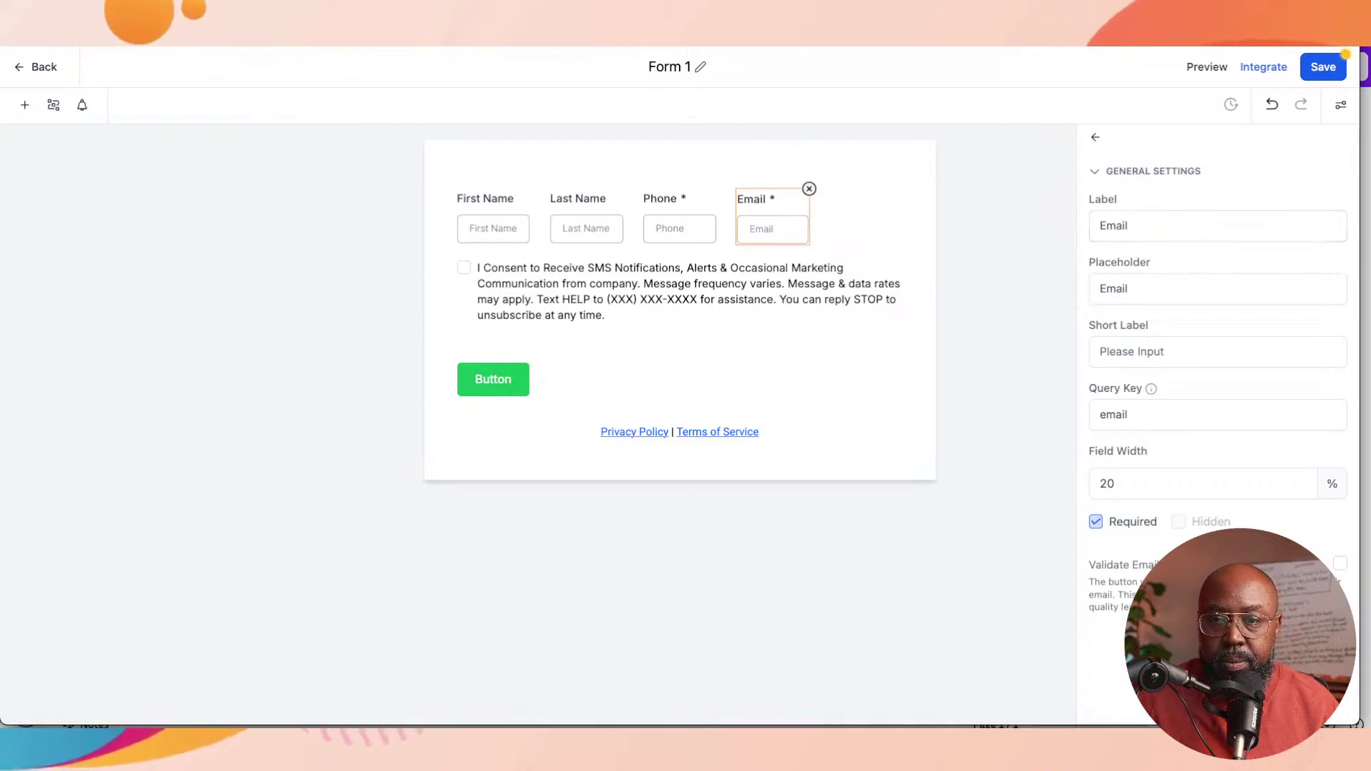
# Step: Set Form 1's type back to Two Column and select the SMS consent checkbox text
pyautogui.click(1095, 137)
pyautogui.click(1217, 305)
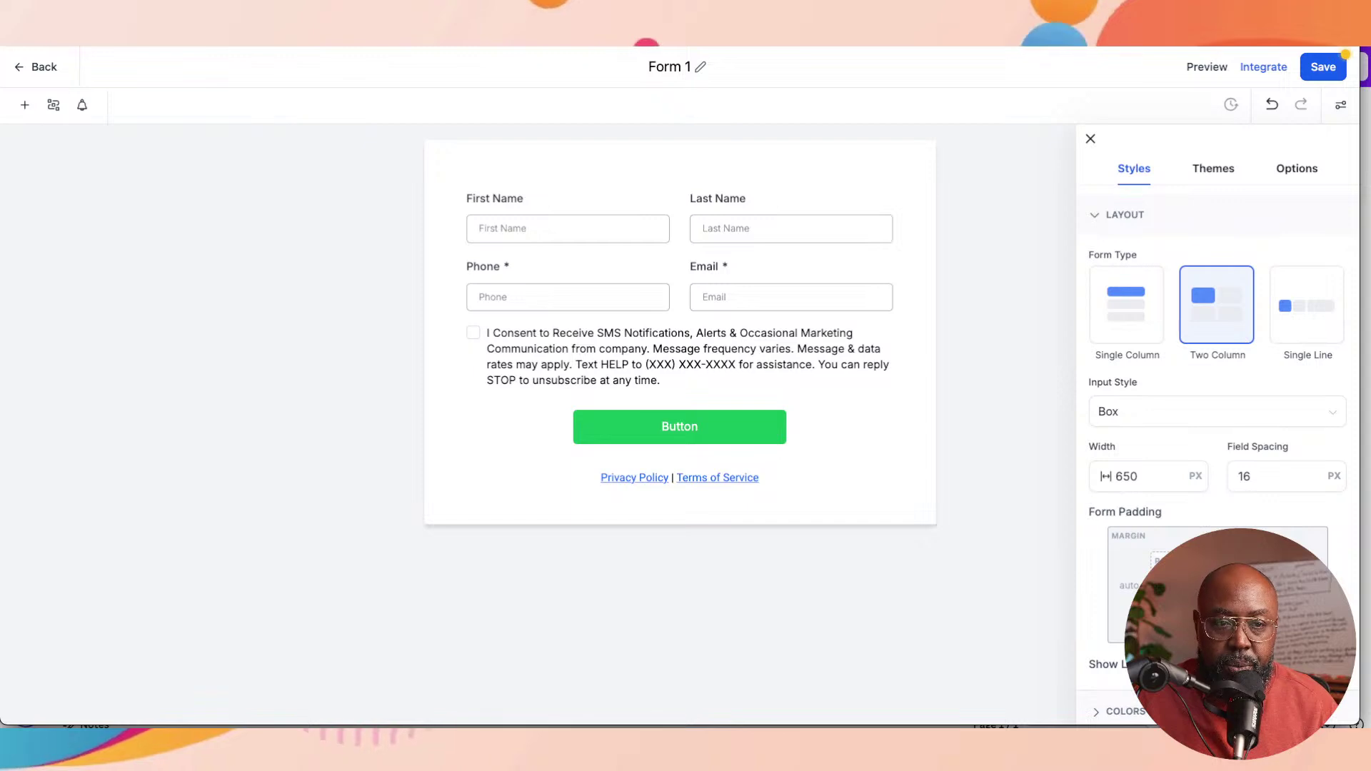
pyautogui.click(493, 342)
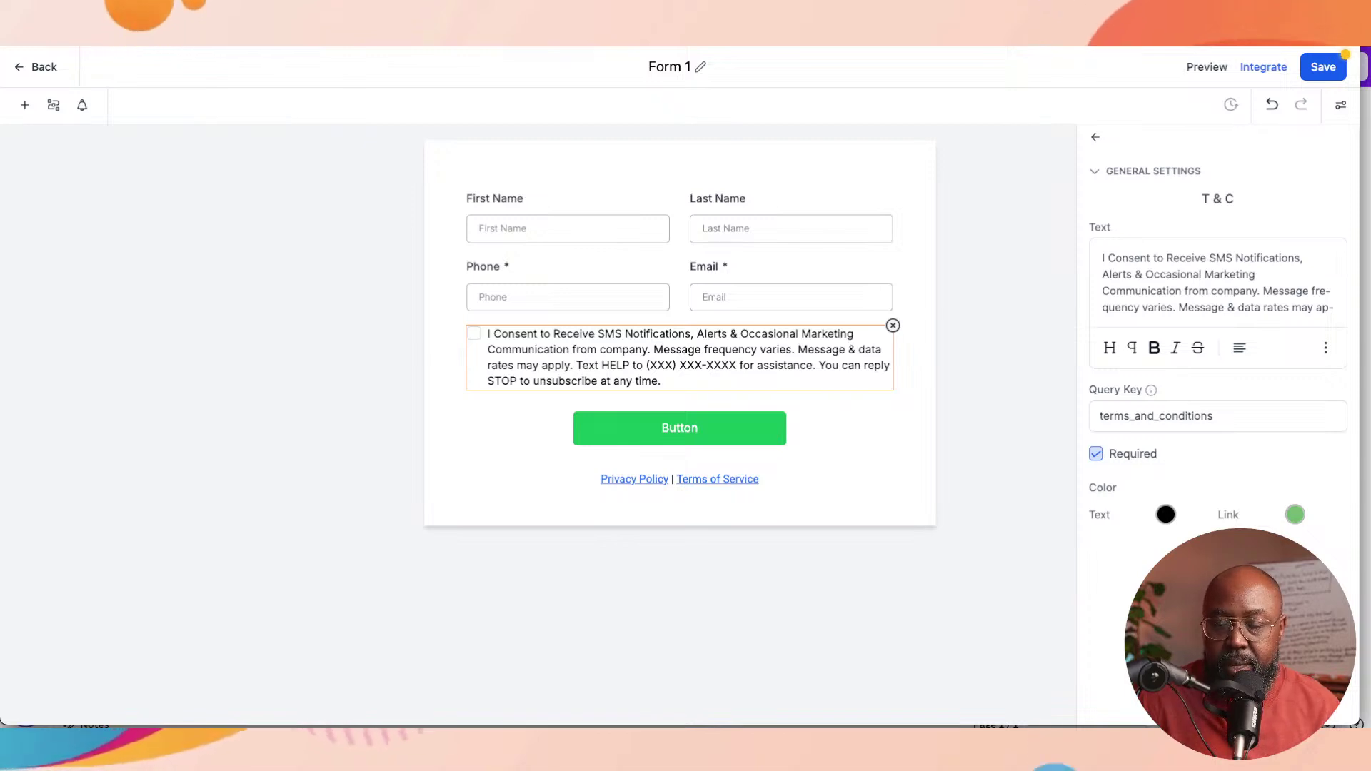
# Step: Put 'Weekly' before SMS in the consent text and bring up its text colour picker
pyautogui.write('Bi')
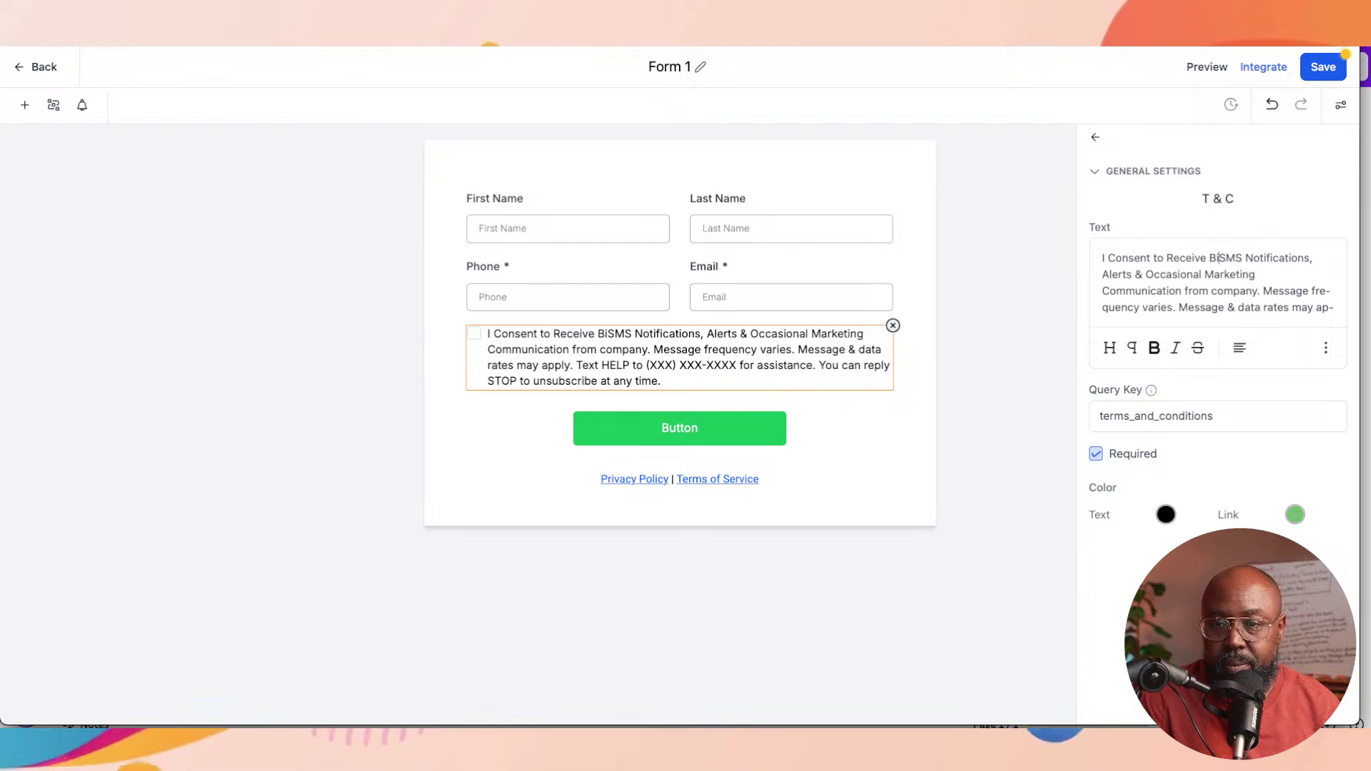
pyautogui.press('BackSpace')
pyautogui.press('BackSpace')
pyautogui.write('WE')
pyautogui.press('BackSpace')
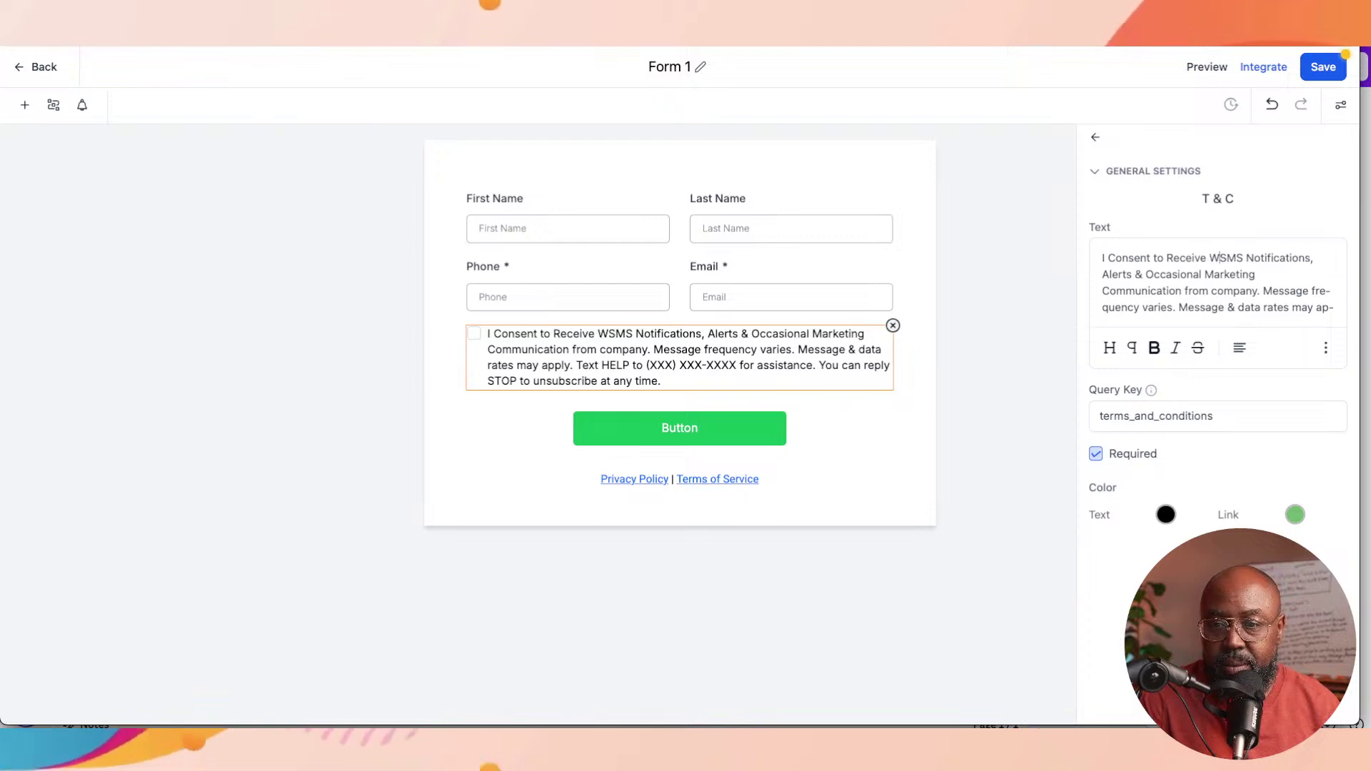
pyautogui.write('eekly')
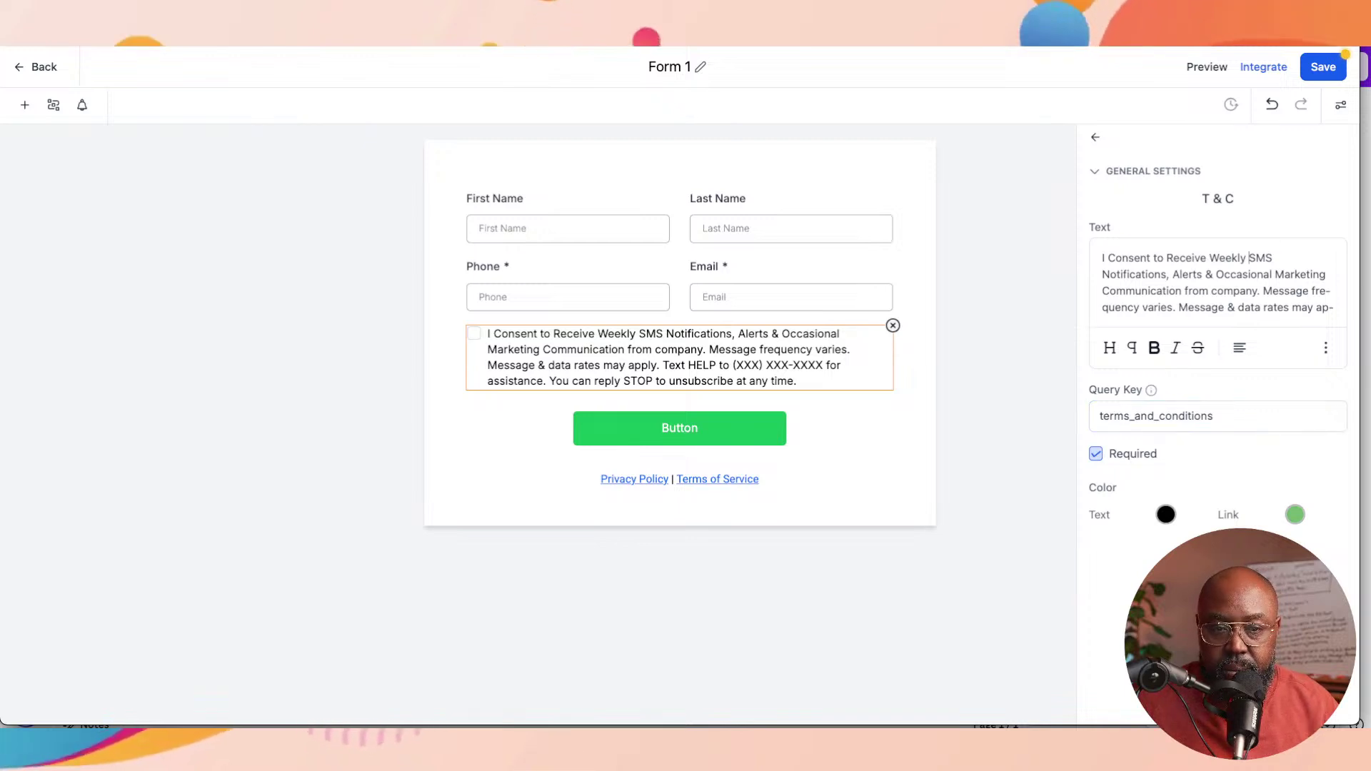
pyautogui.click(1165, 515)
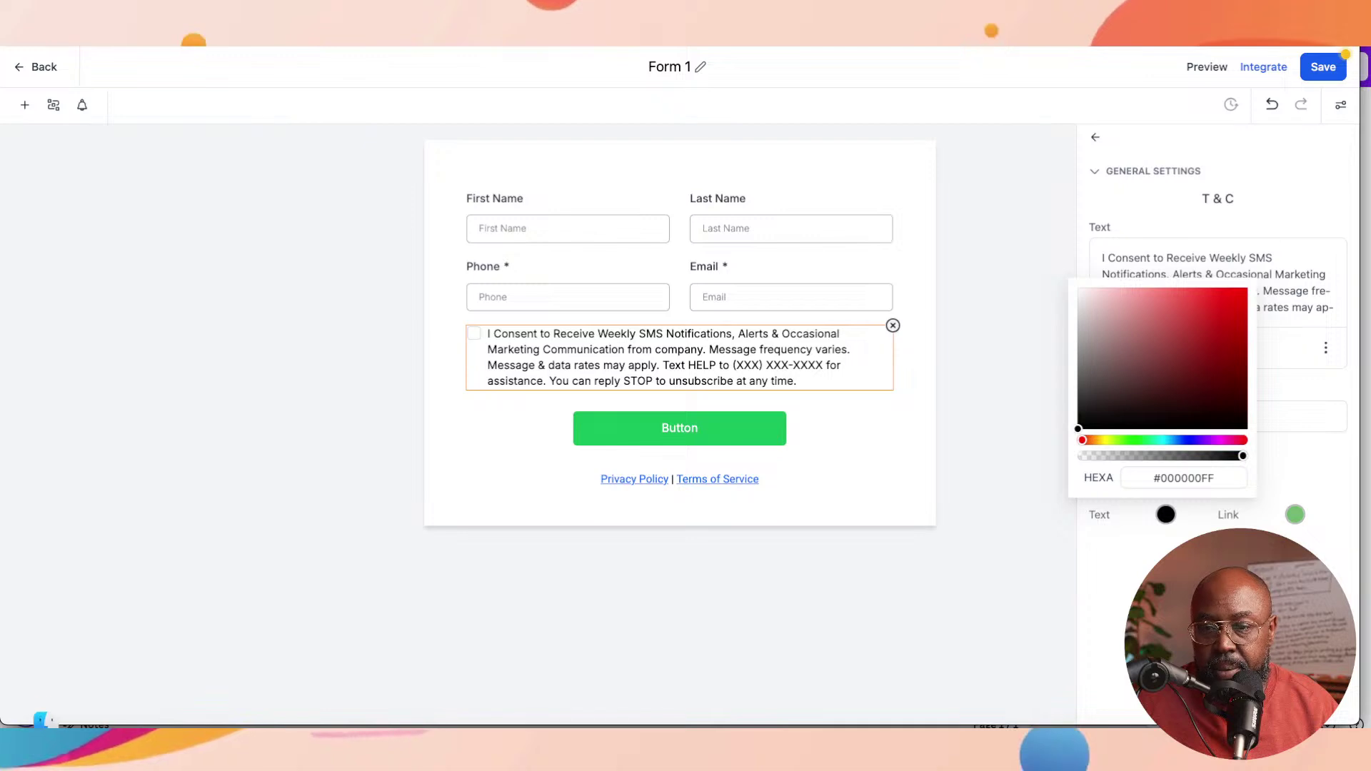
# Step: Change the consent text colour from black to dark teal #07687EFF
pyautogui.click(1168, 440)
pyautogui.click(1144, 307)
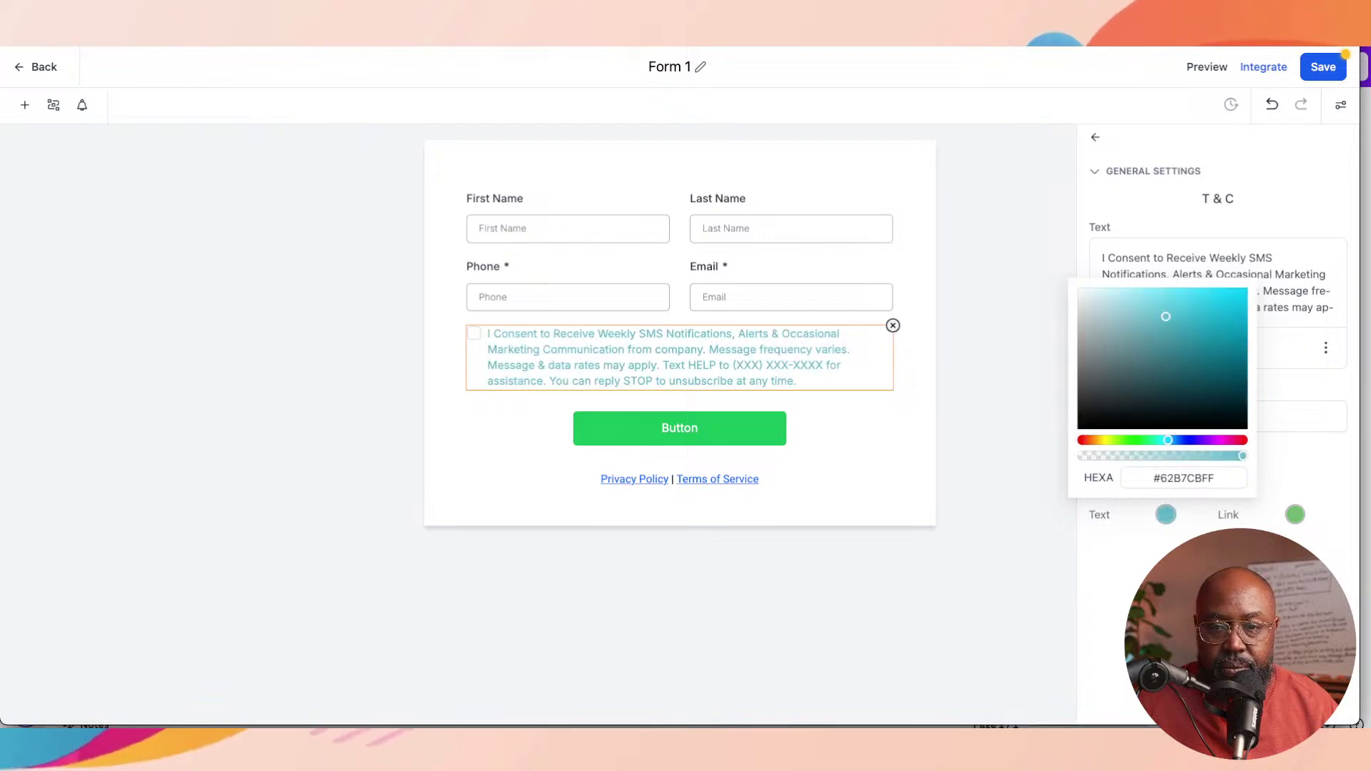
pyautogui.moveTo(1165, 316); pyautogui.dragTo(1225, 303)
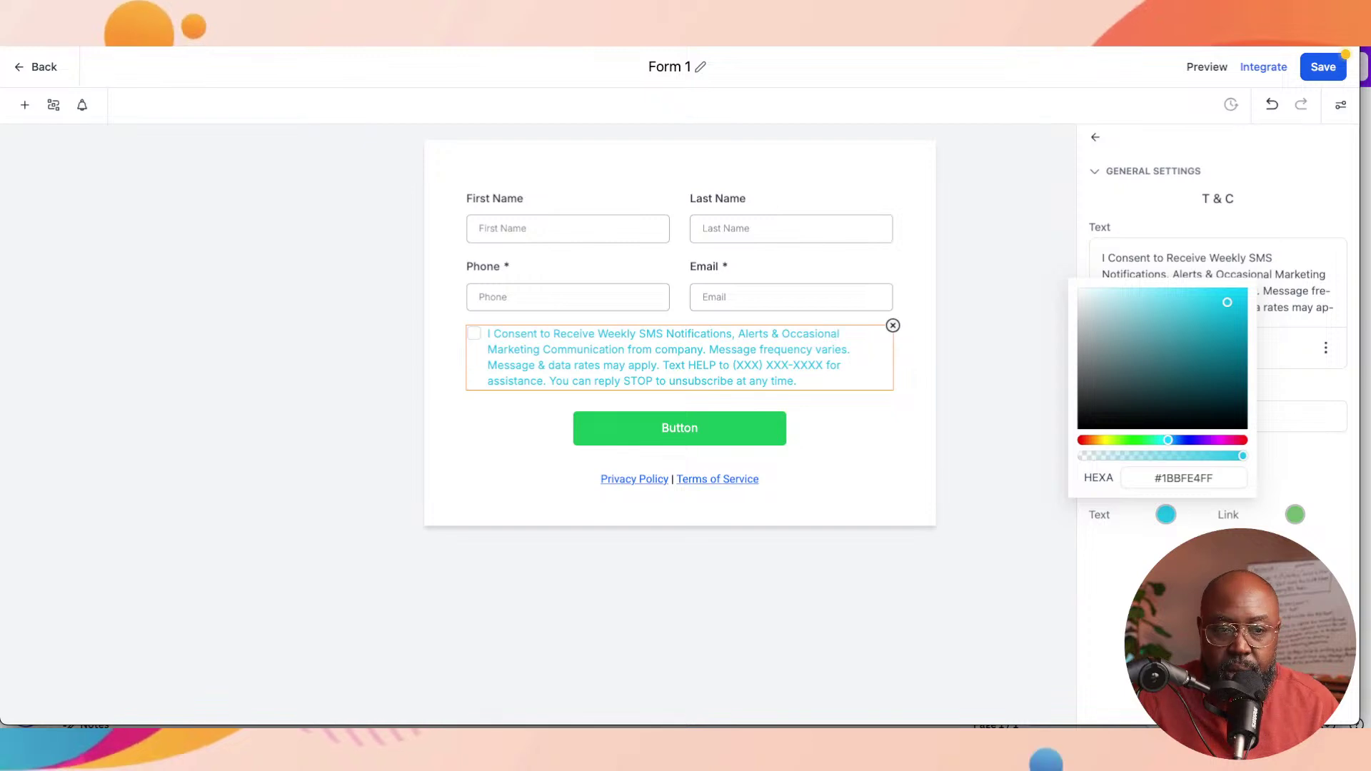
pyautogui.moveTo(1227, 302); pyautogui.dragTo(1238, 359)
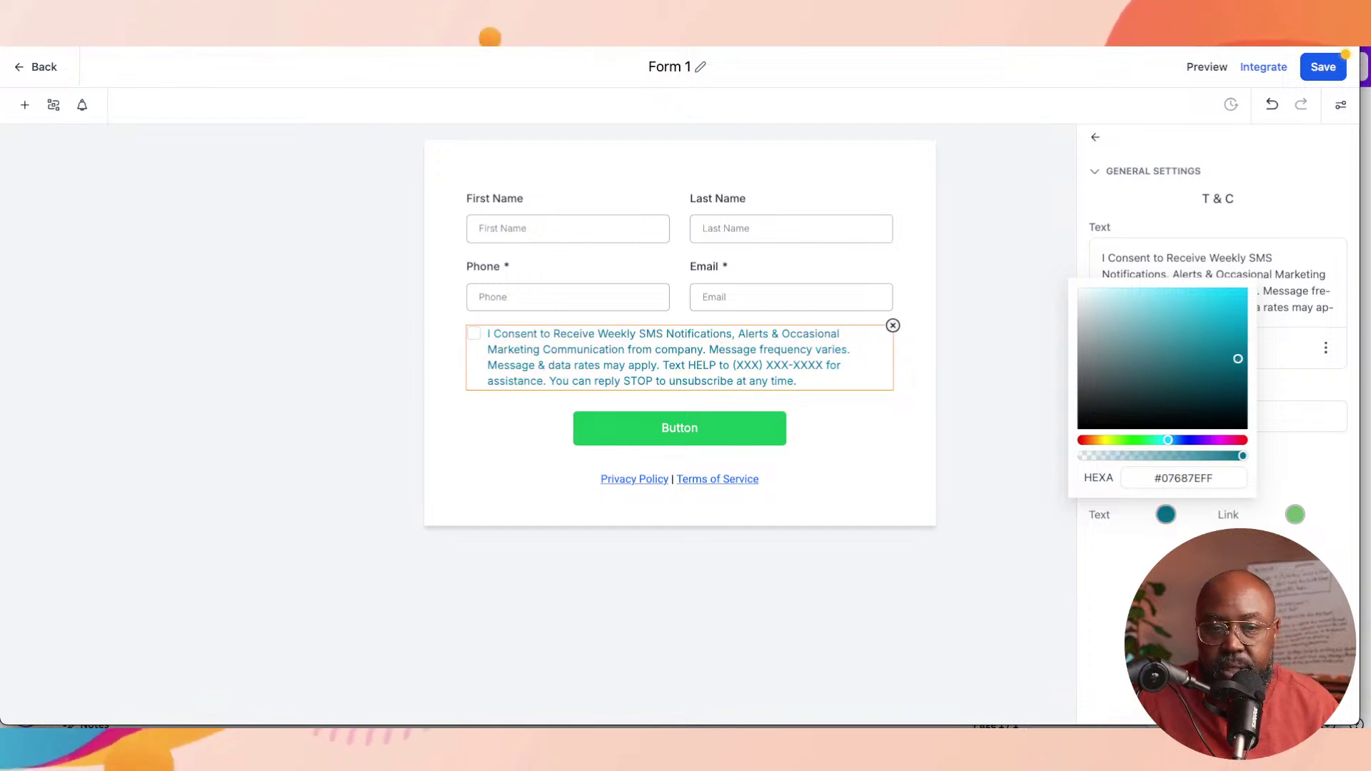
pyautogui.press('Escape')
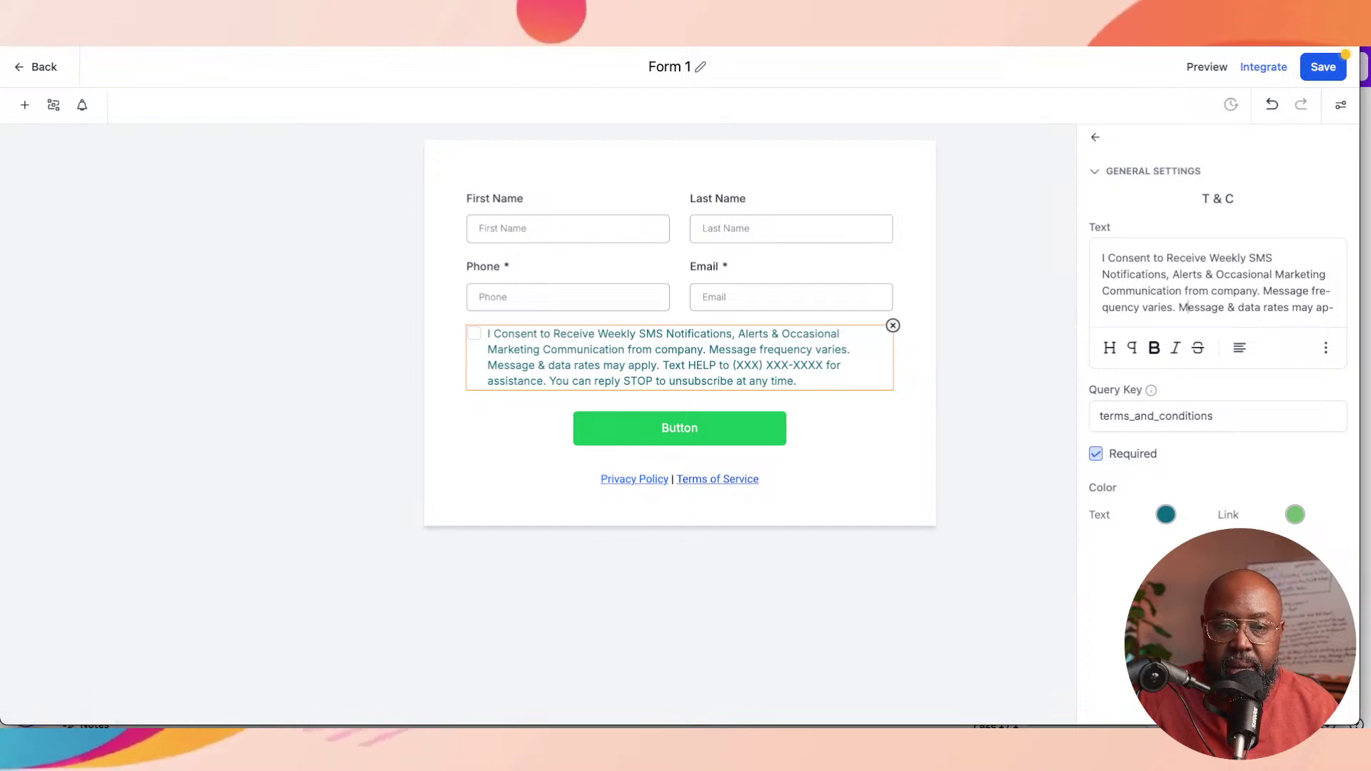
# Step: Append a correctly spelled 'Terms of Service' to the consent text and select it
pyautogui.scroll(-2, 1216, 282)
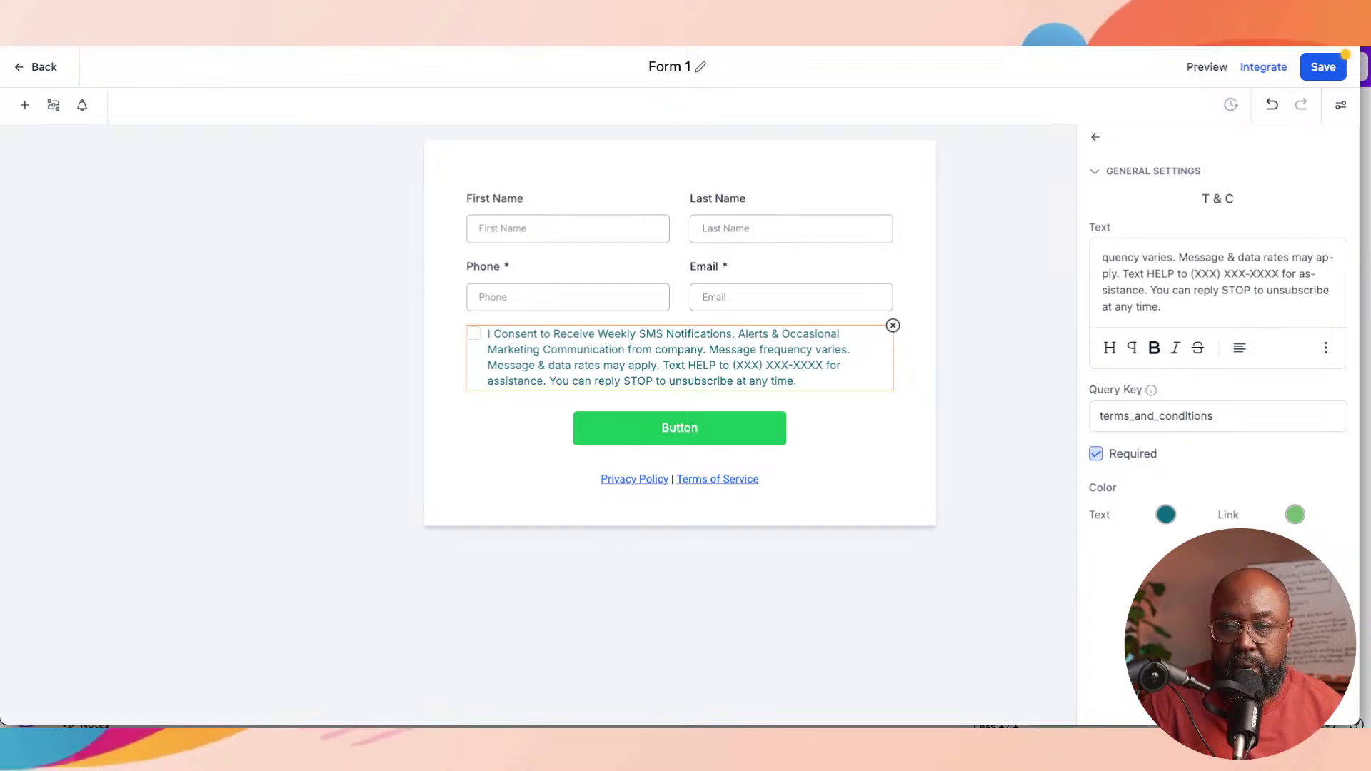
pyautogui.write('erms')
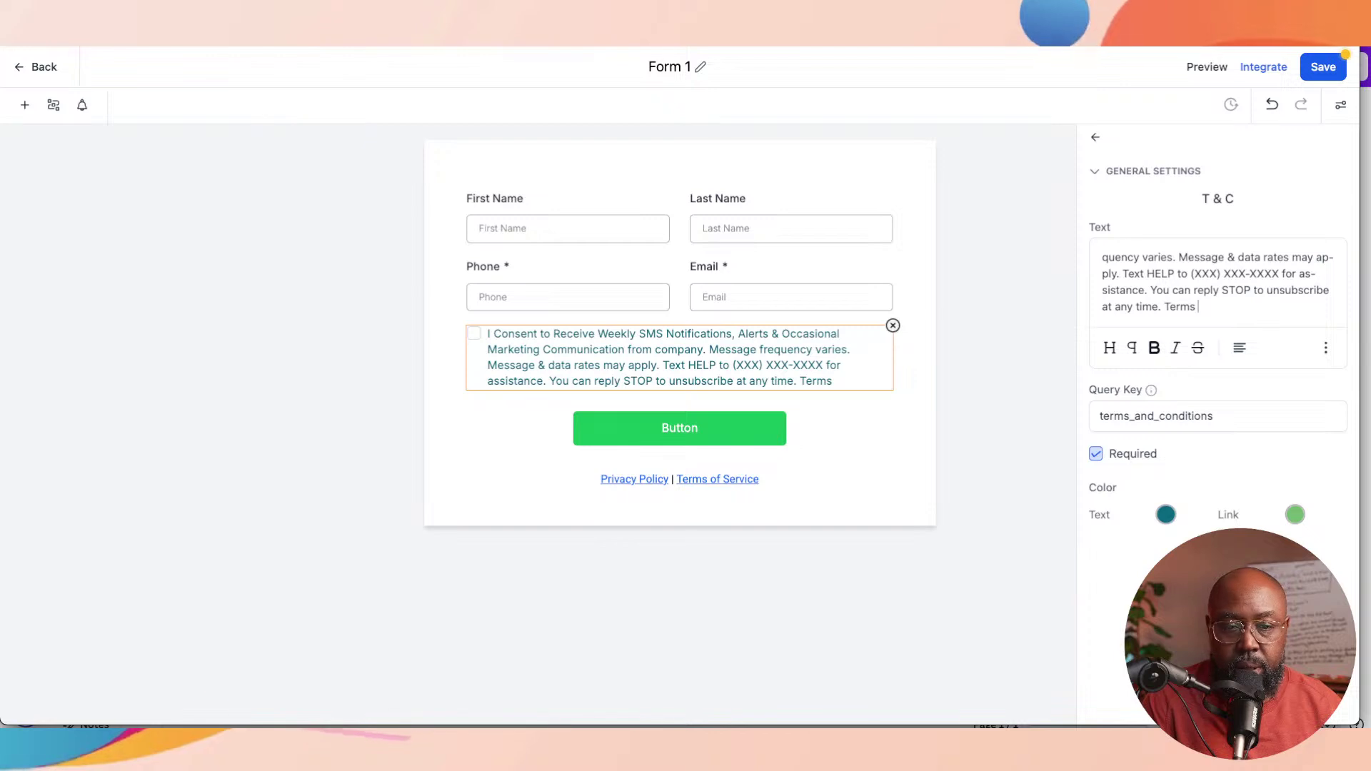
pyautogui.write(' of Sercie')
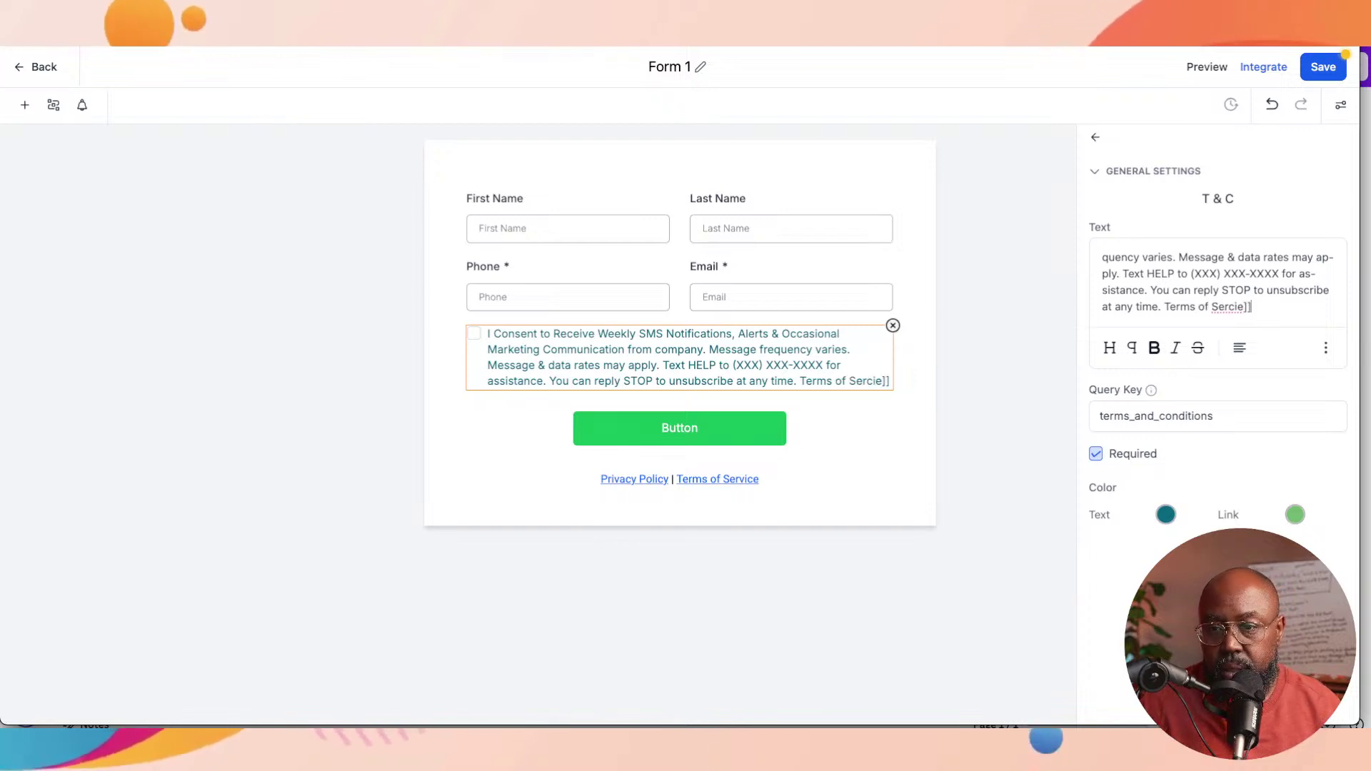
pyautogui.press('BackSpace')
pyautogui.press('BackSpace')
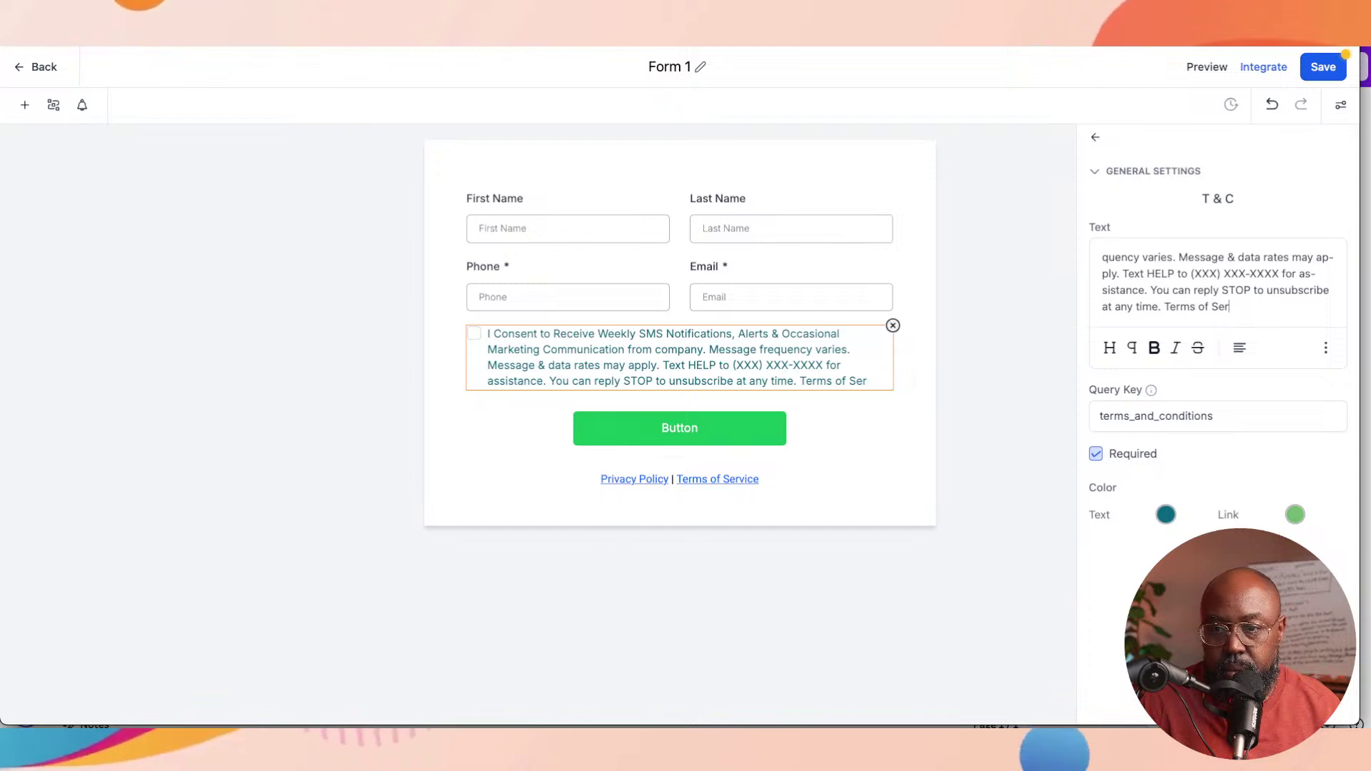
pyautogui.press('BackSpace')
pyautogui.write('vice')
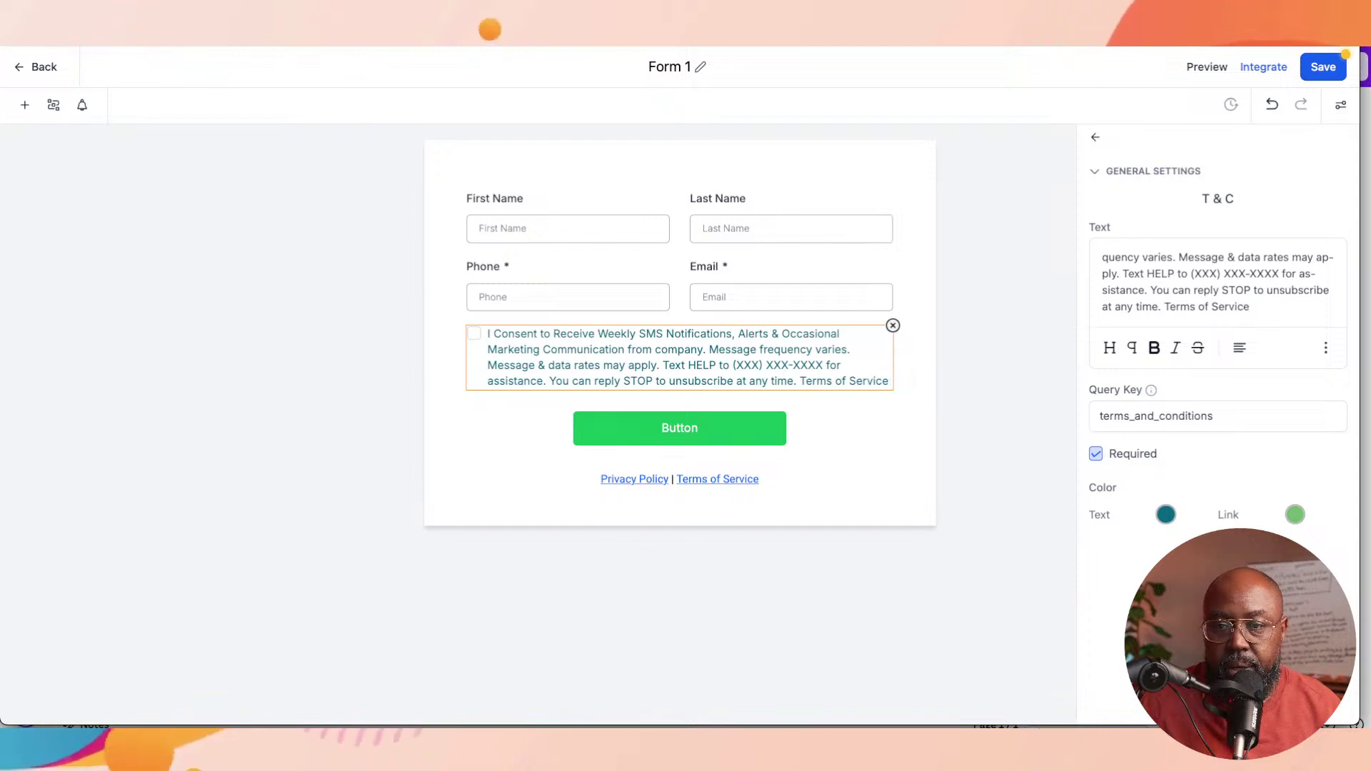
pyautogui.hotkey('ctrl', 'shift', 'Left')
pyautogui.hotkey('ctrl', 'shift', 'Left')
pyautogui.hotkey('ctrl', 'shift', 'Left')
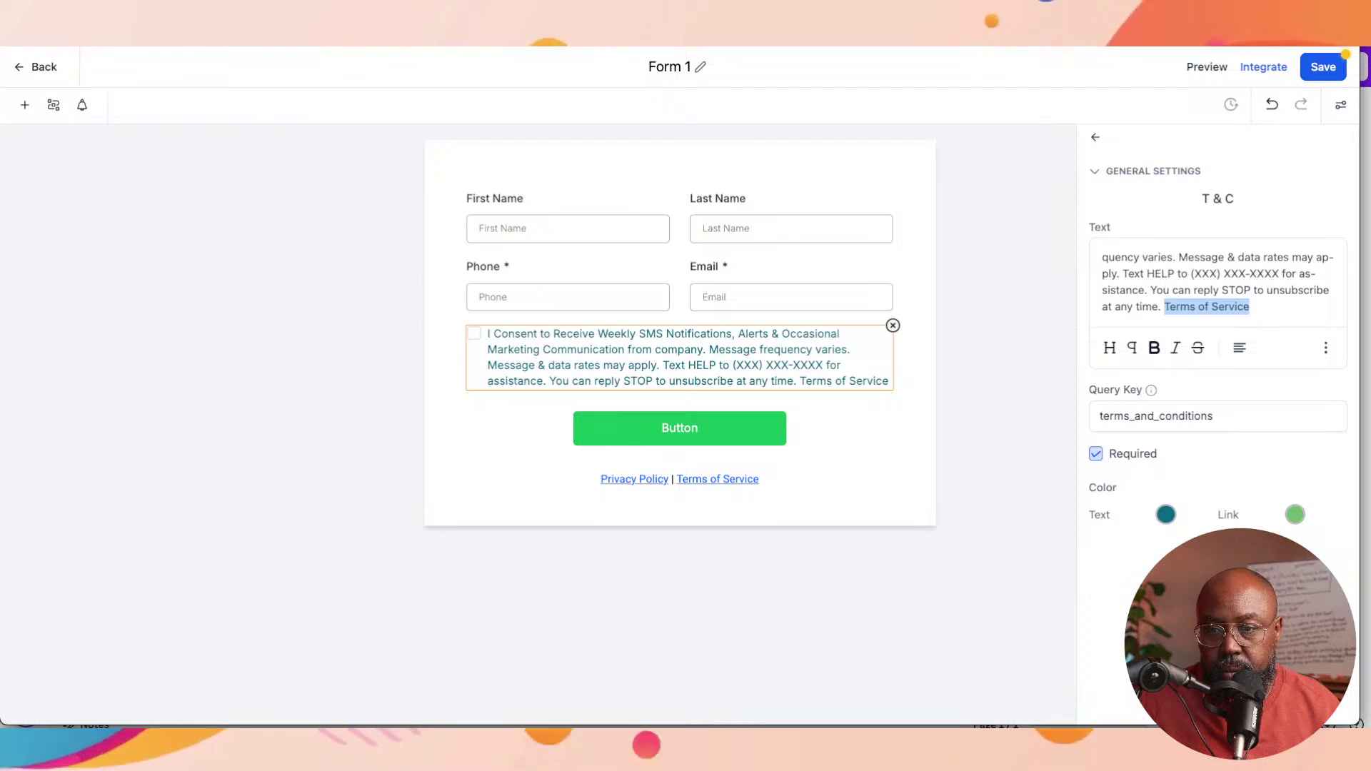
pyautogui.click(1336, 354)
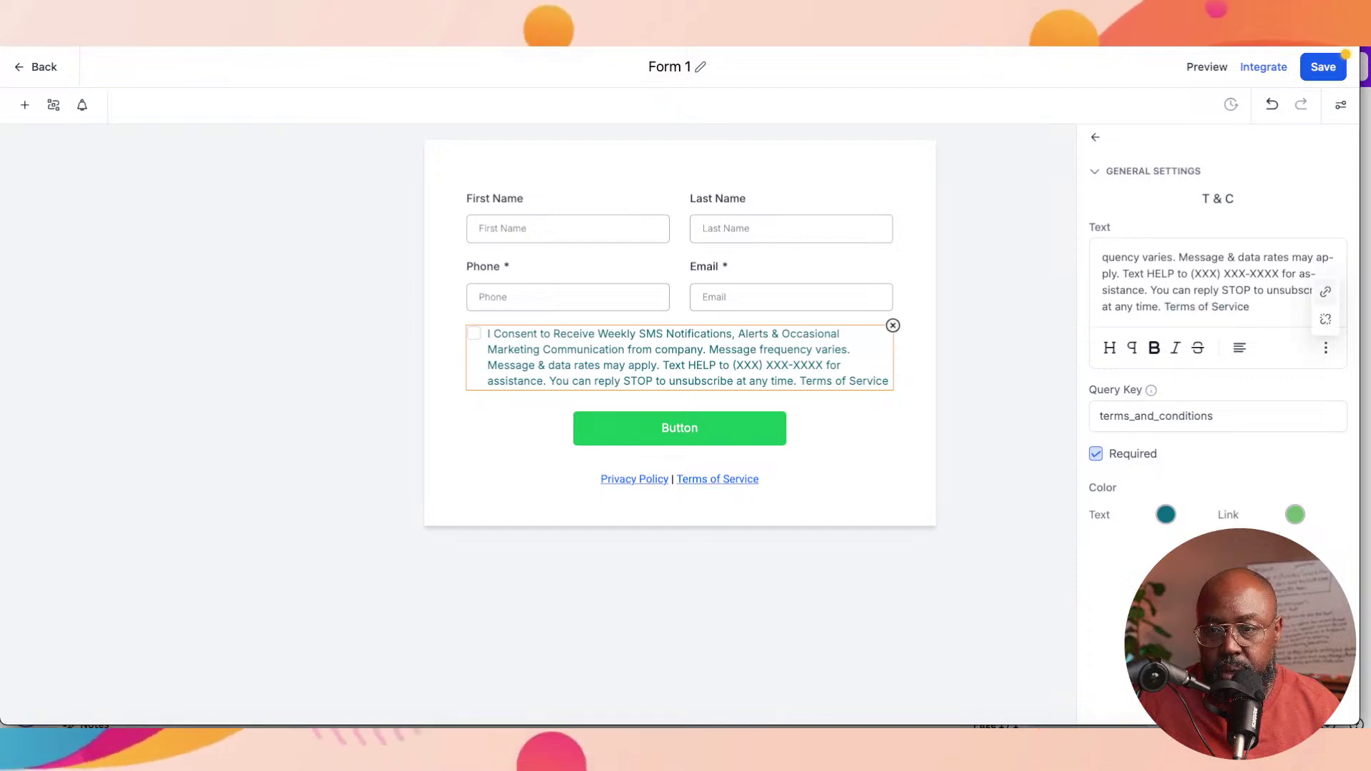
pyautogui.click(1325, 291)
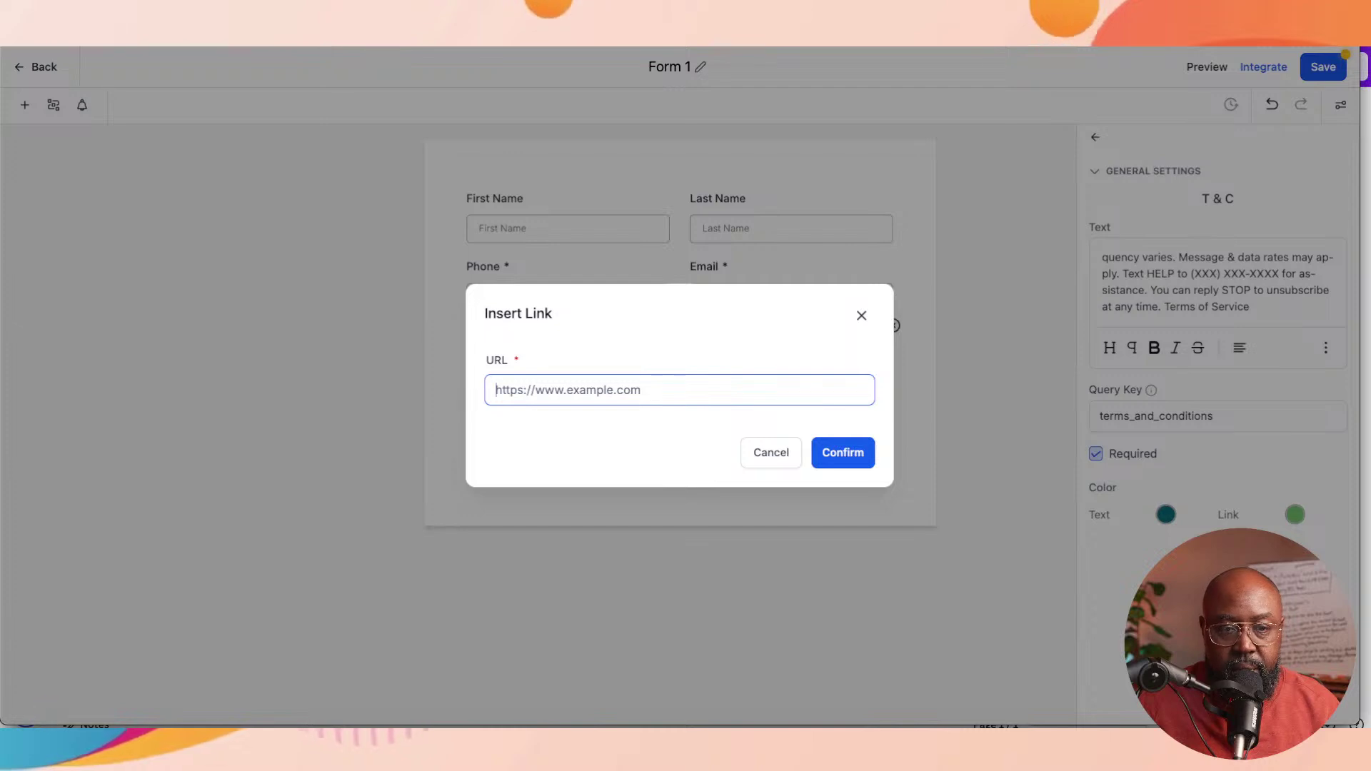
pyautogui.write('ht')
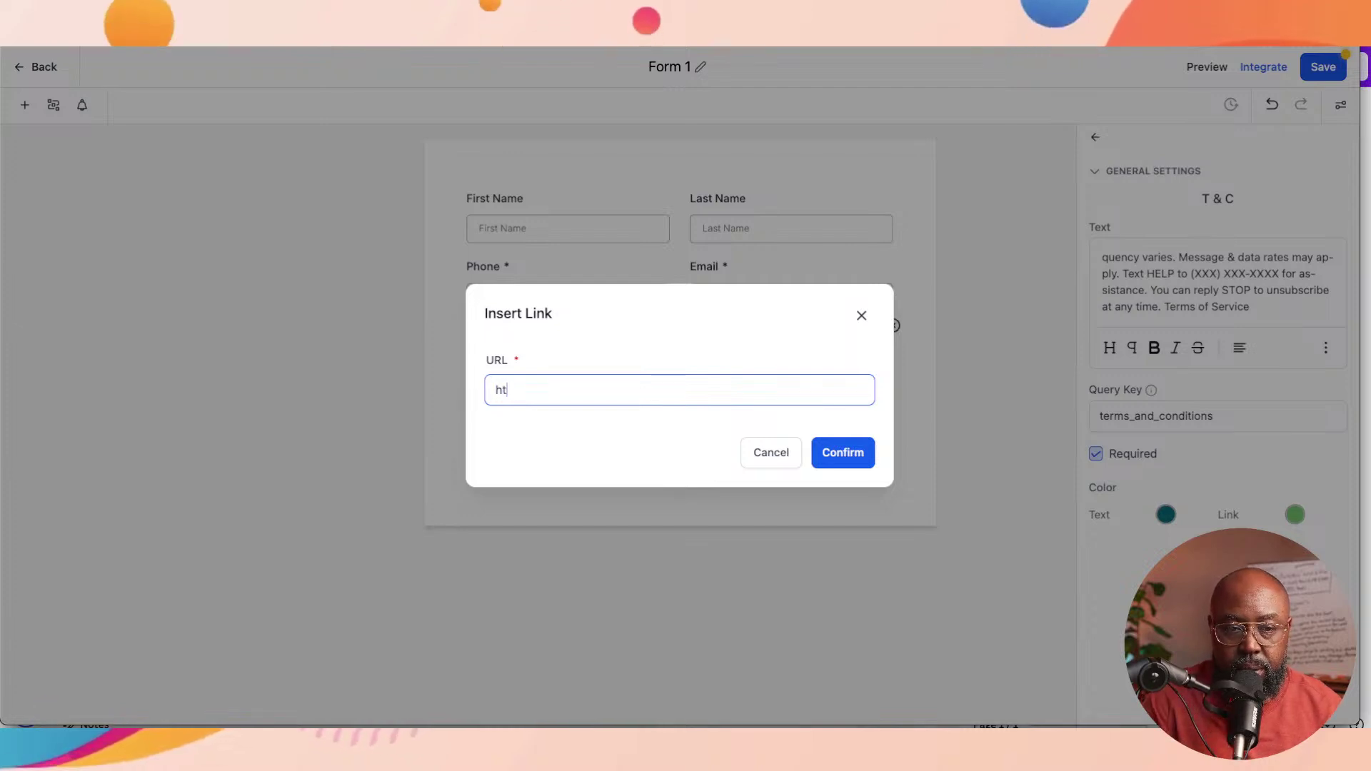
pyautogui.write('tps://')
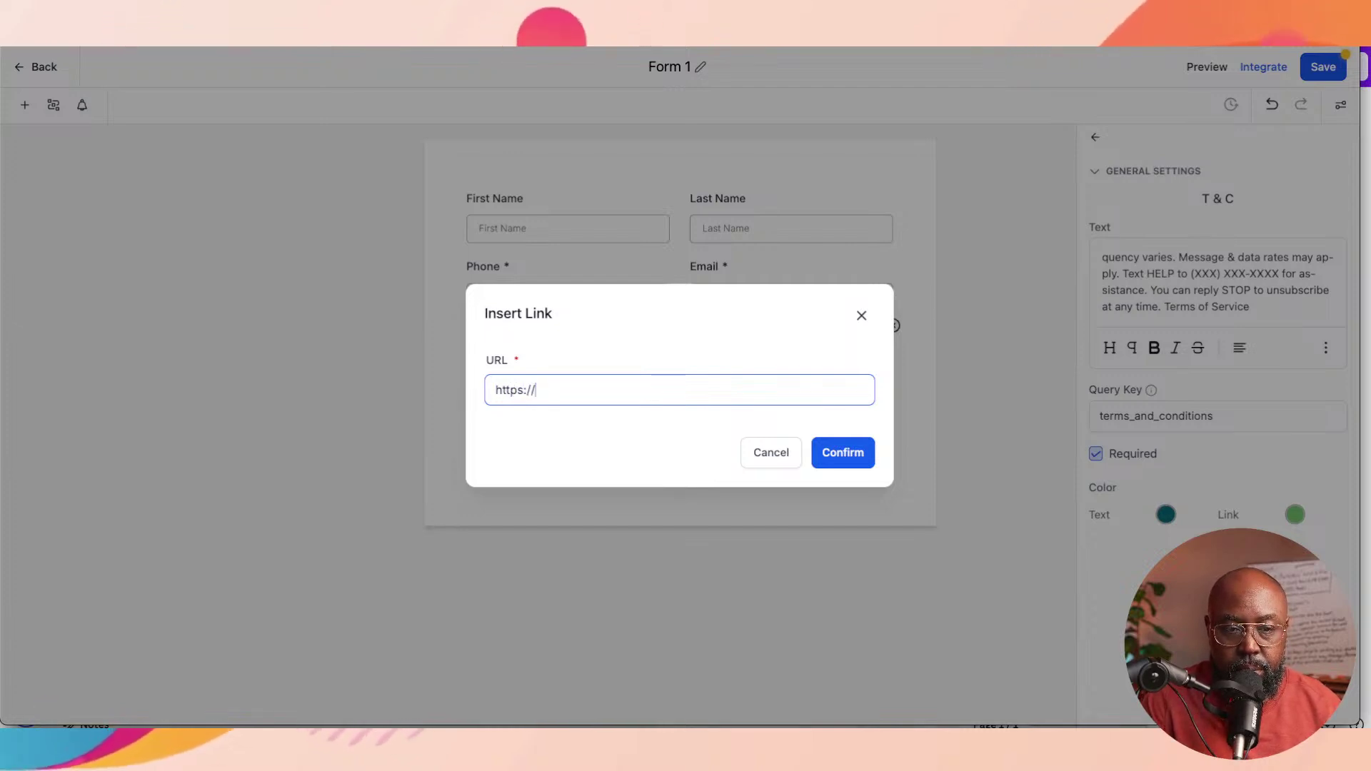
pyautogui.write('term')
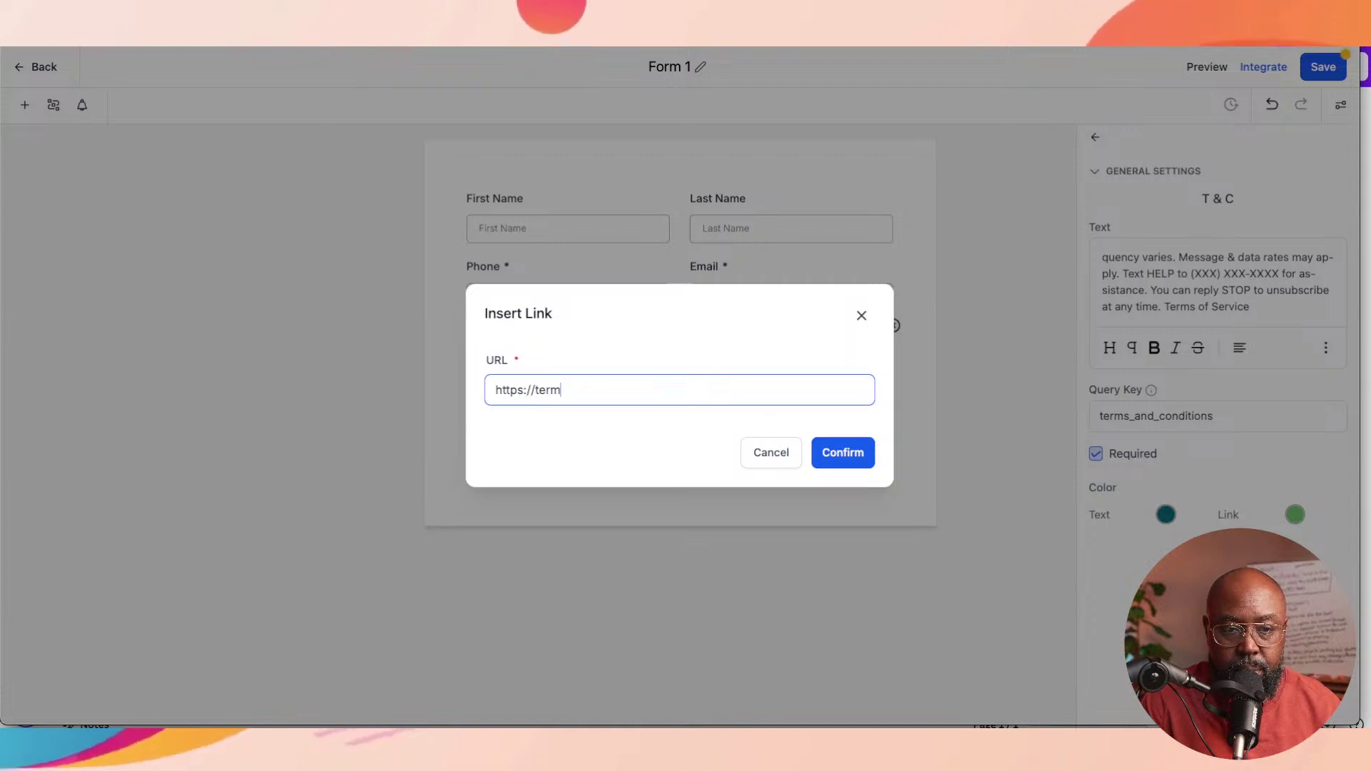
pyautogui.write('sofse')
pyautogui.press('BackSpace')
pyautogui.press('BackSpace')
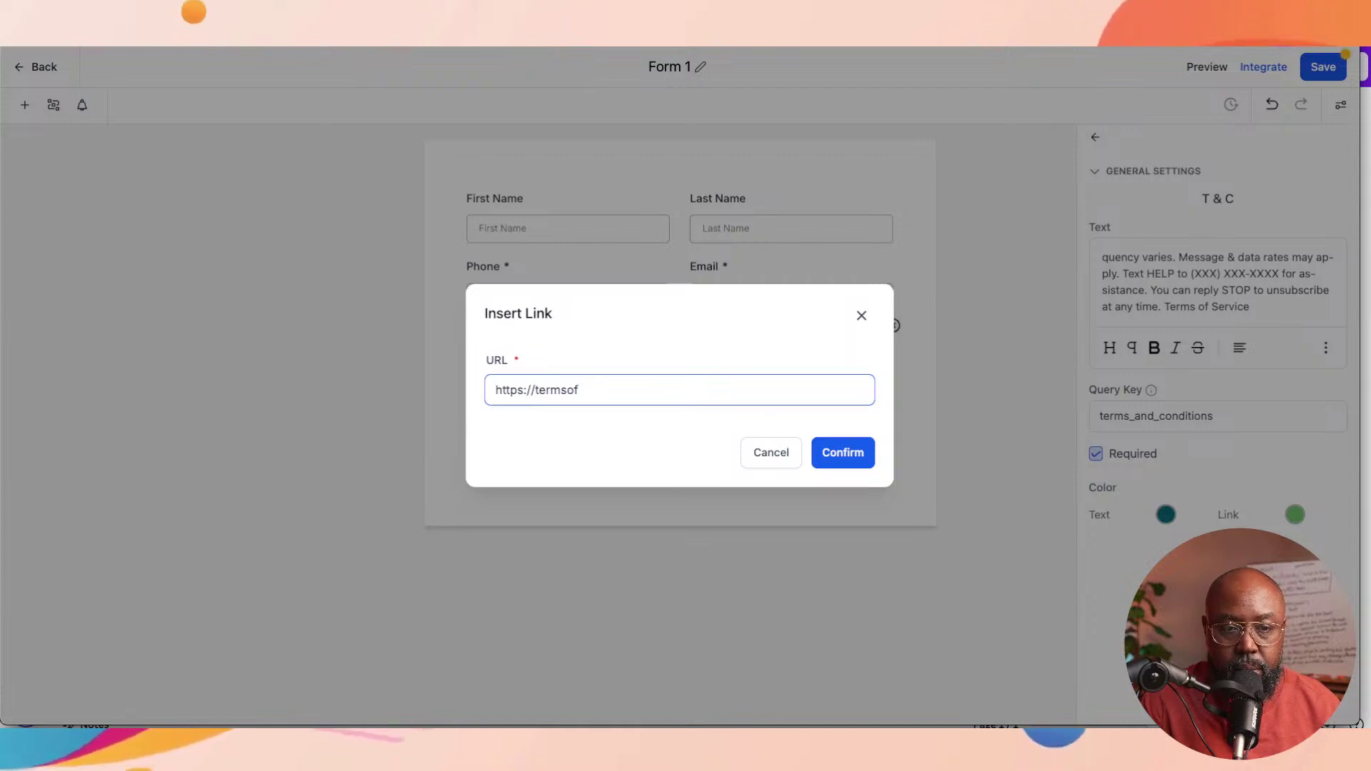
pyautogui.write('serv')
pyautogui.press('BackSpace')
pyautogui.press('BackSpace')
pyautogui.press('BackSpace')
pyautogui.write('ice.c')
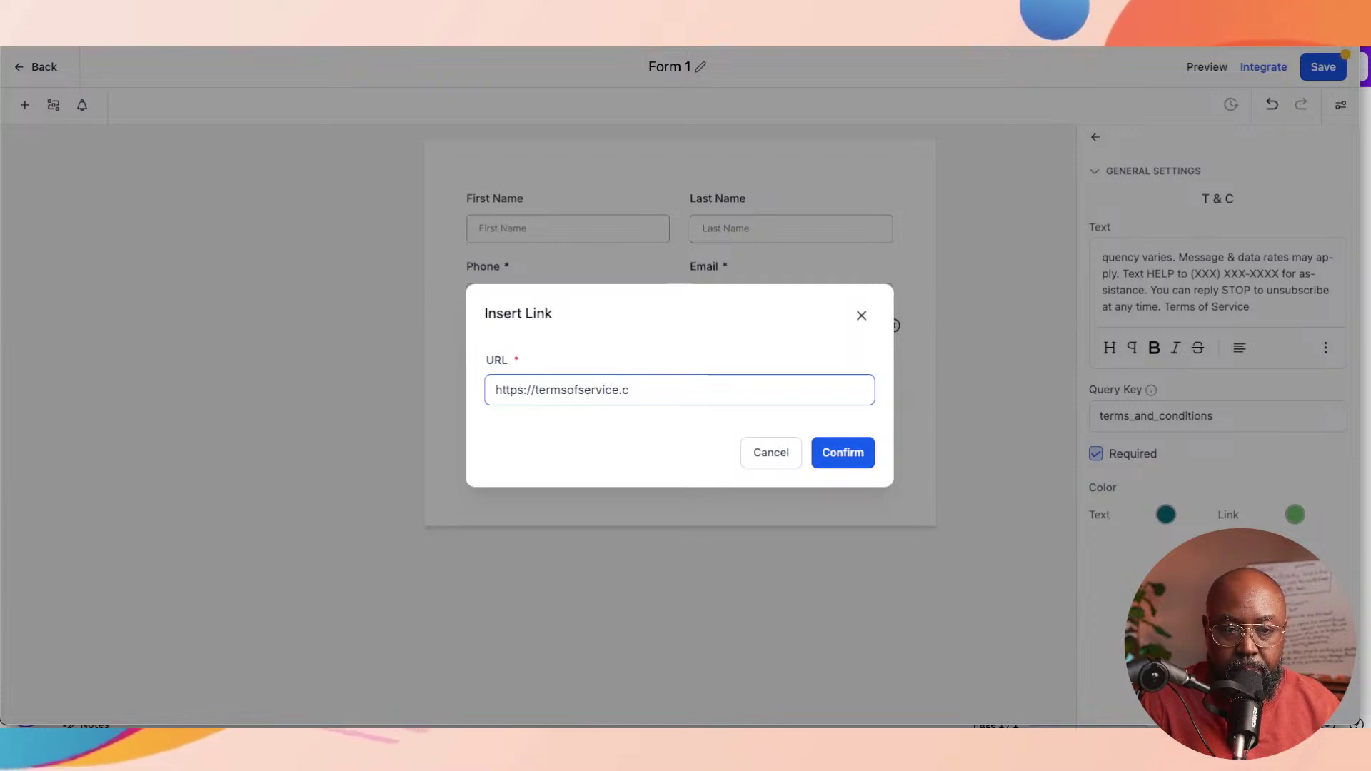
pyautogui.write('om')
pyautogui.press('Return')
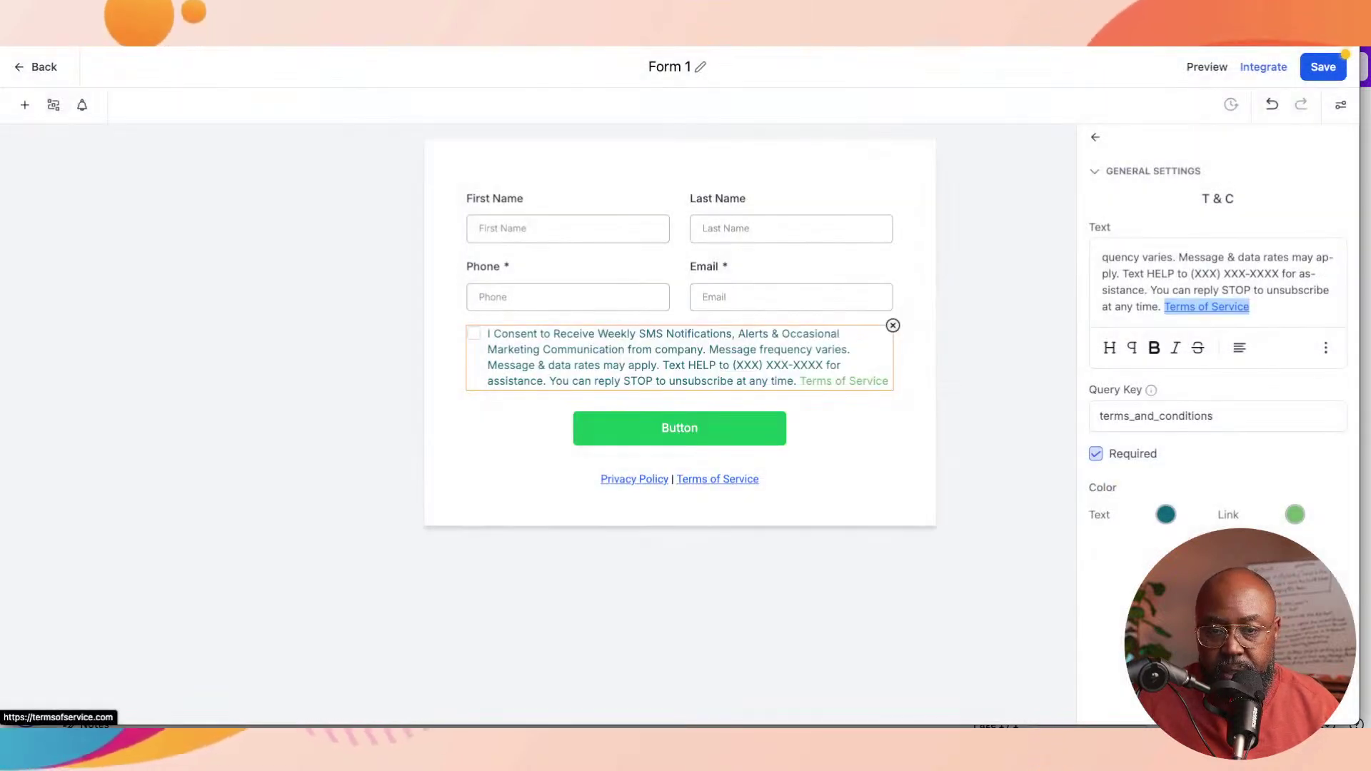
# Step: Set the link colour to muted orange-brown #B7806FFF
pyautogui.click(1294, 514)
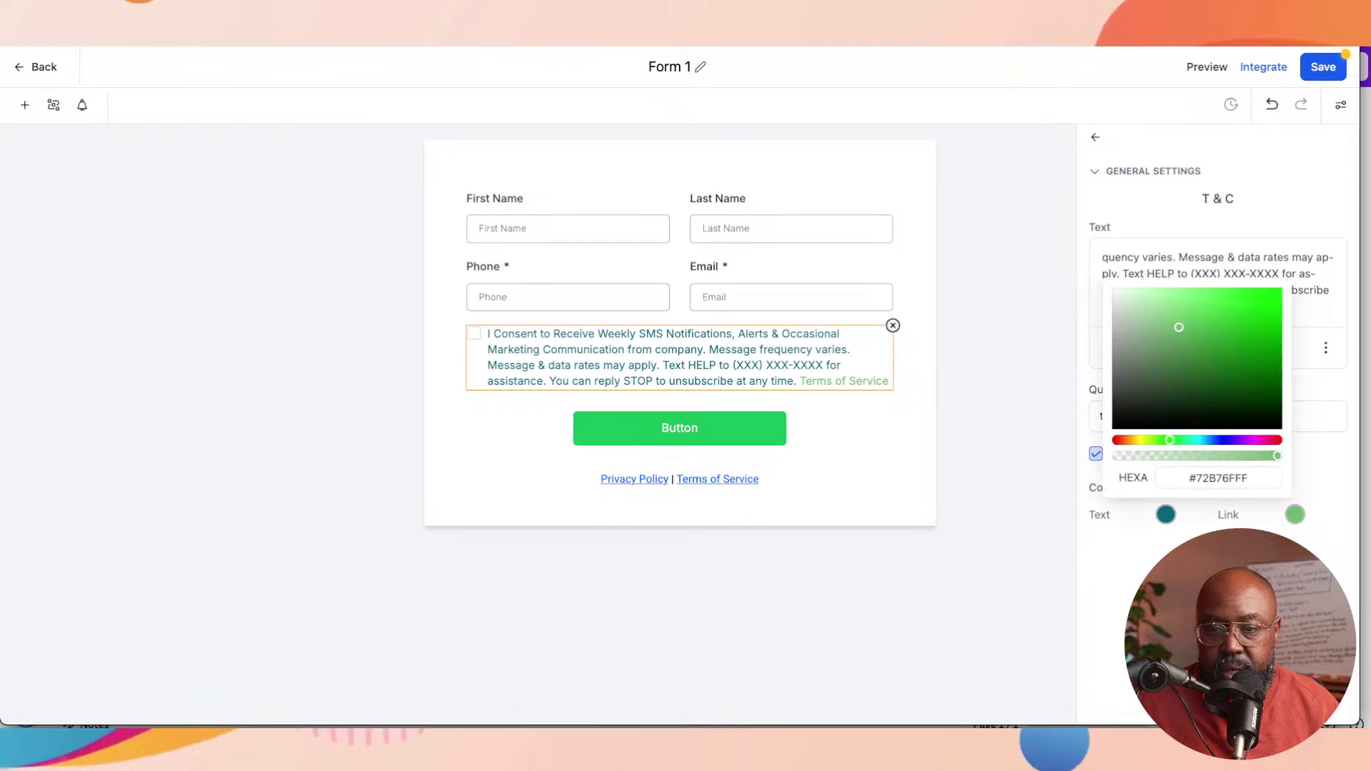
pyautogui.moveTo(1170, 440); pyautogui.dragTo(1123, 440)
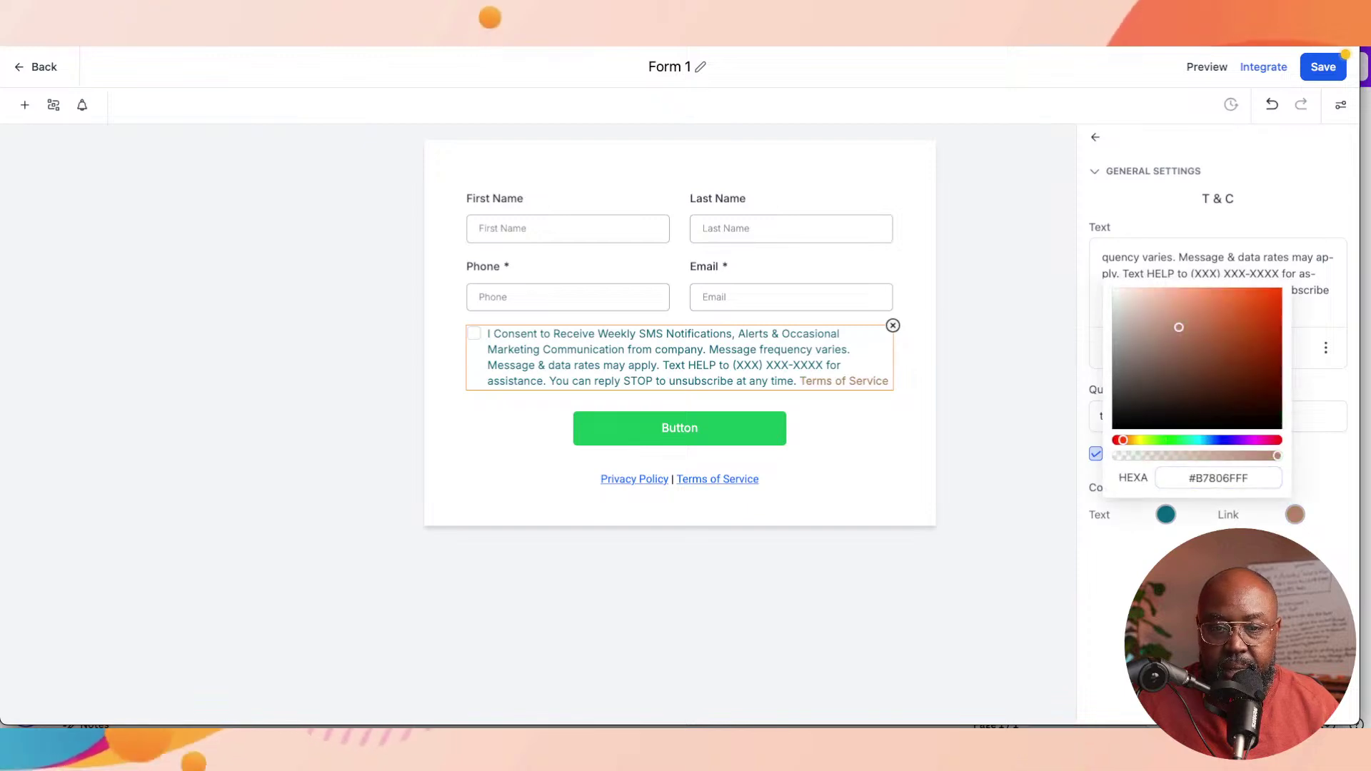
pyautogui.press('Escape')
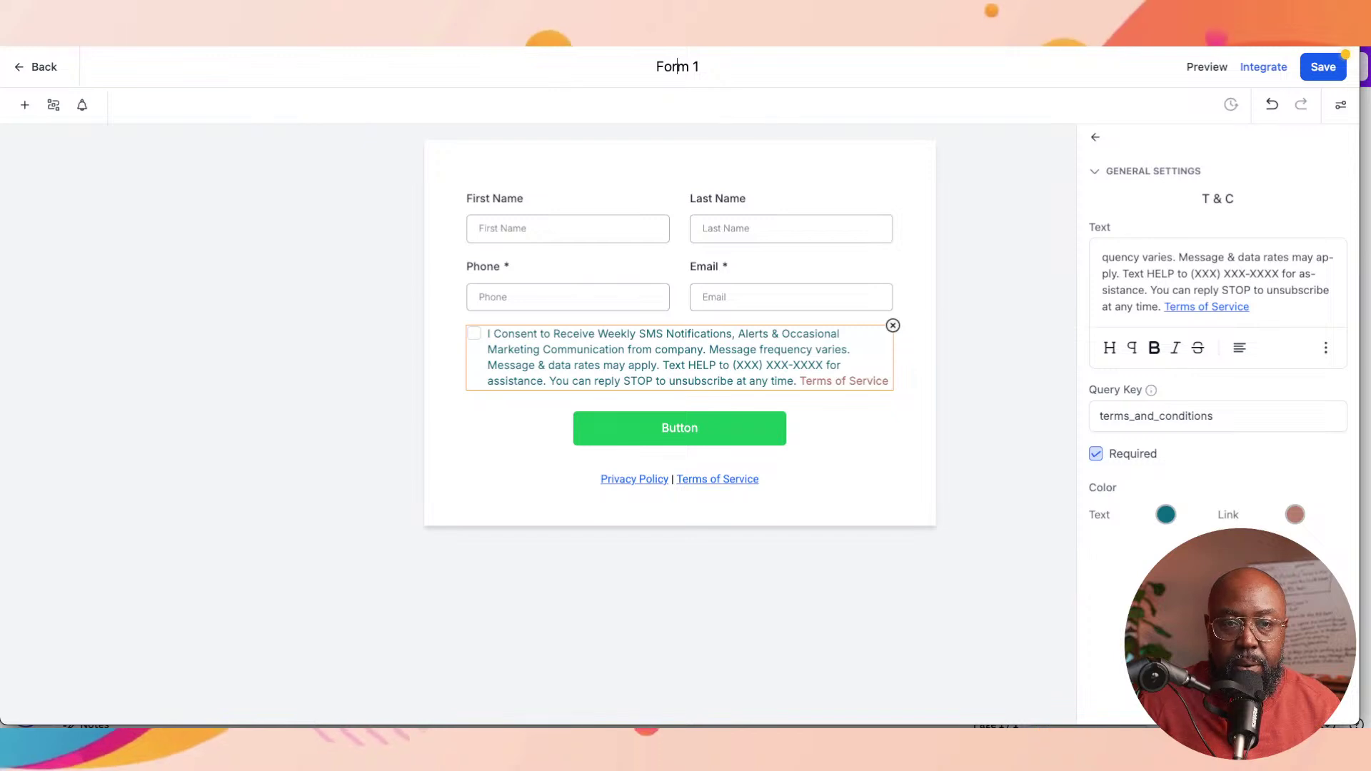
# Step: Replace the form title 'Form 1' with 'Intake Forms'
pyautogui.doubleClick(672, 66)
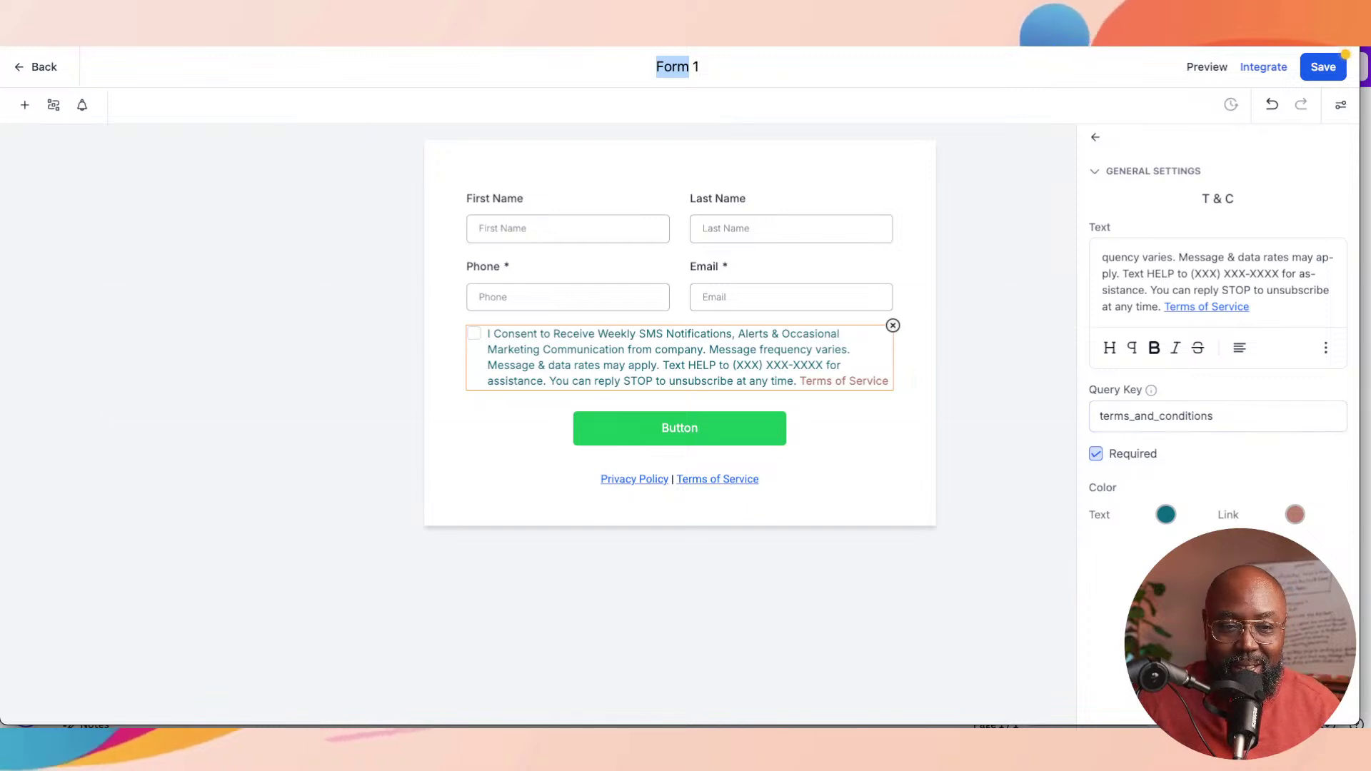
pyautogui.press('super+Tab')
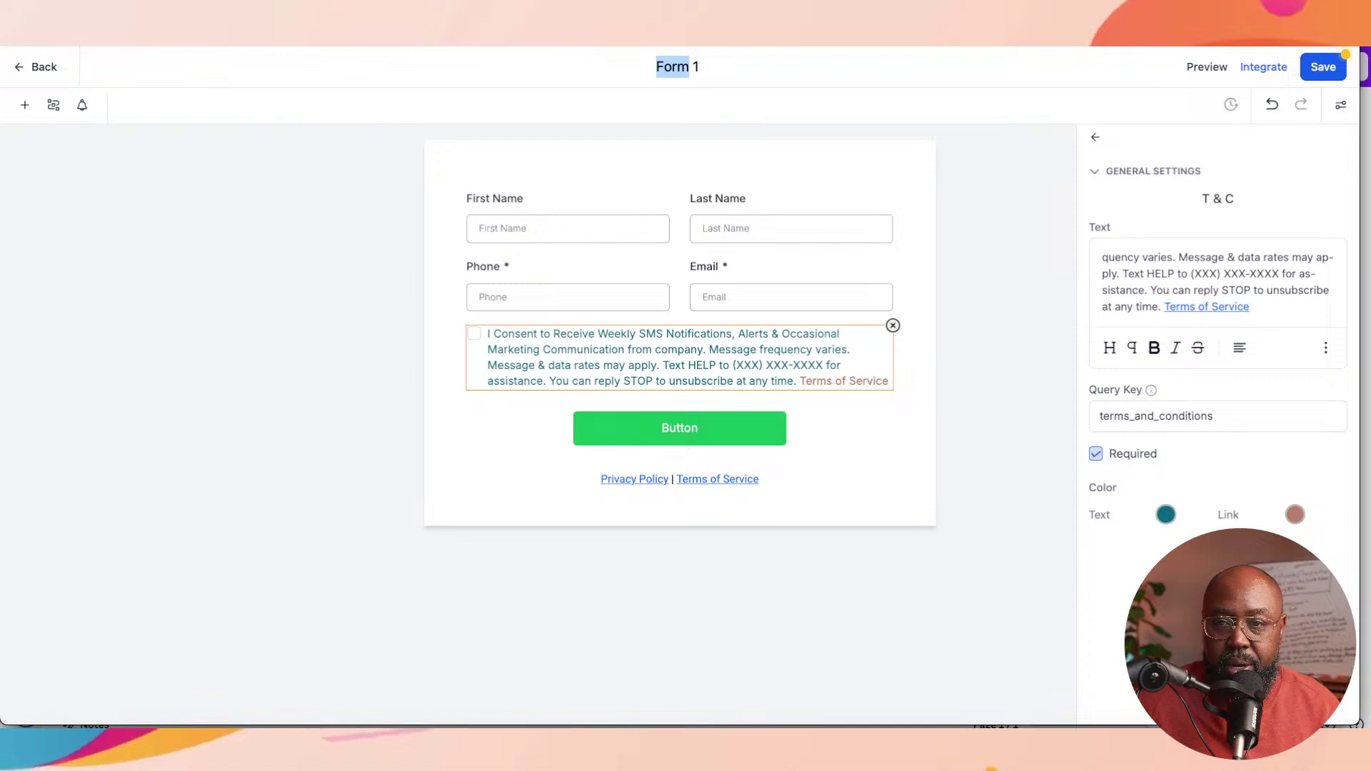
pyautogui.click(701, 67)
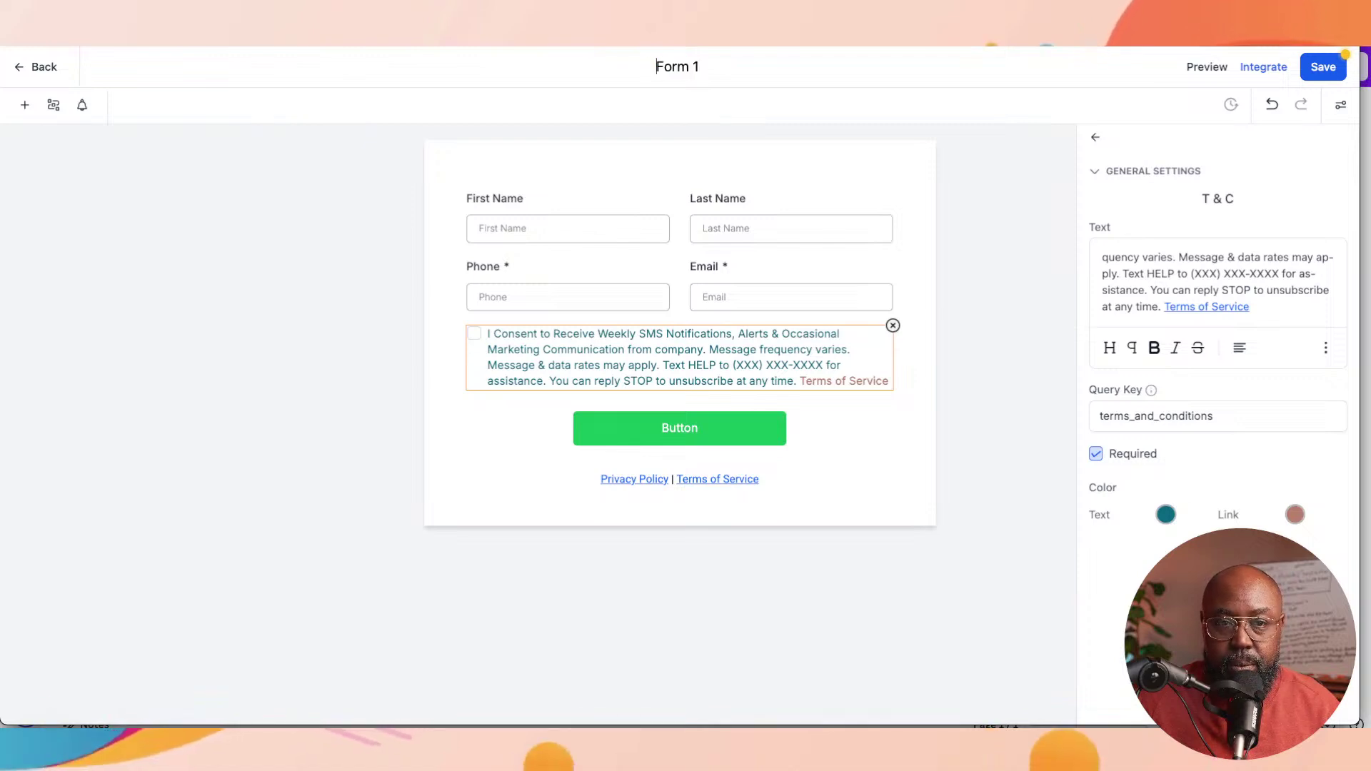
pyautogui.press('super+a')
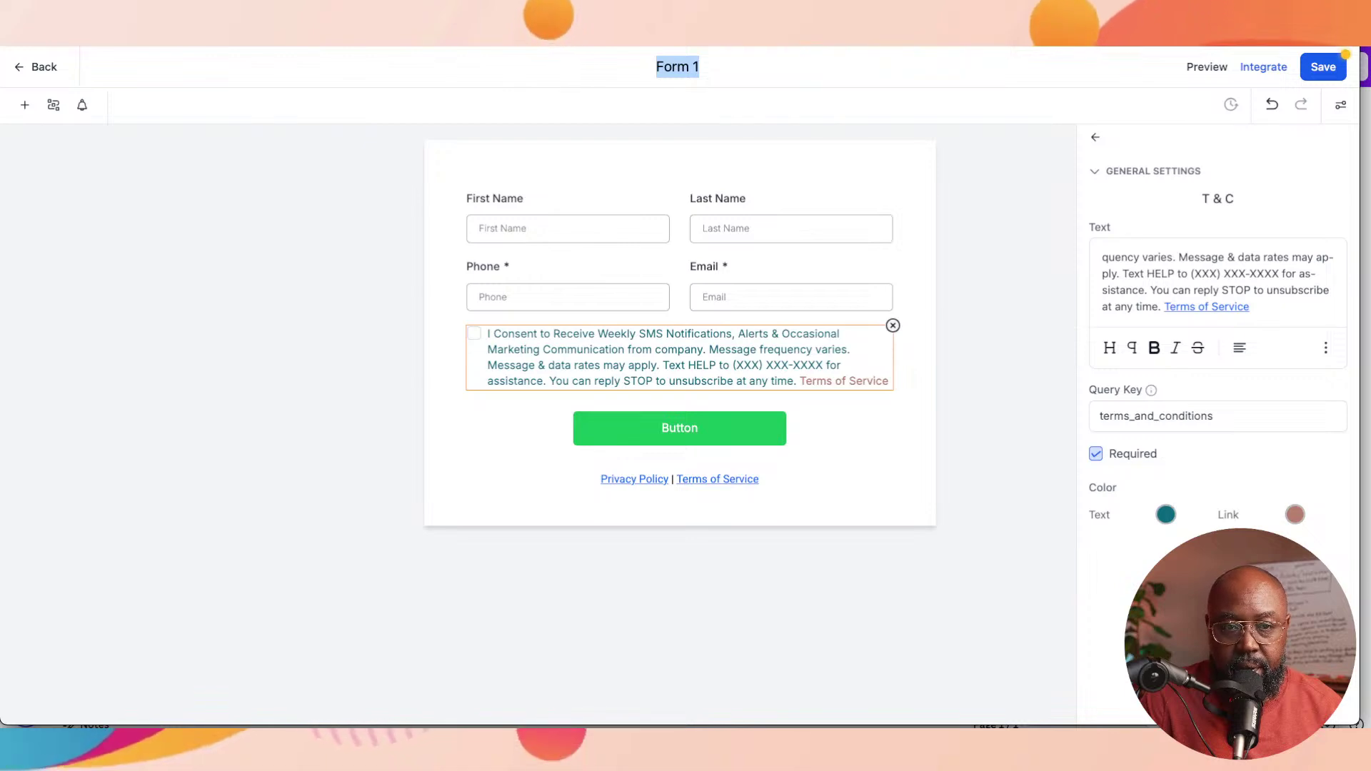
pyautogui.write('Inf')
pyautogui.press('BackSpace')
pyautogui.write('tak')
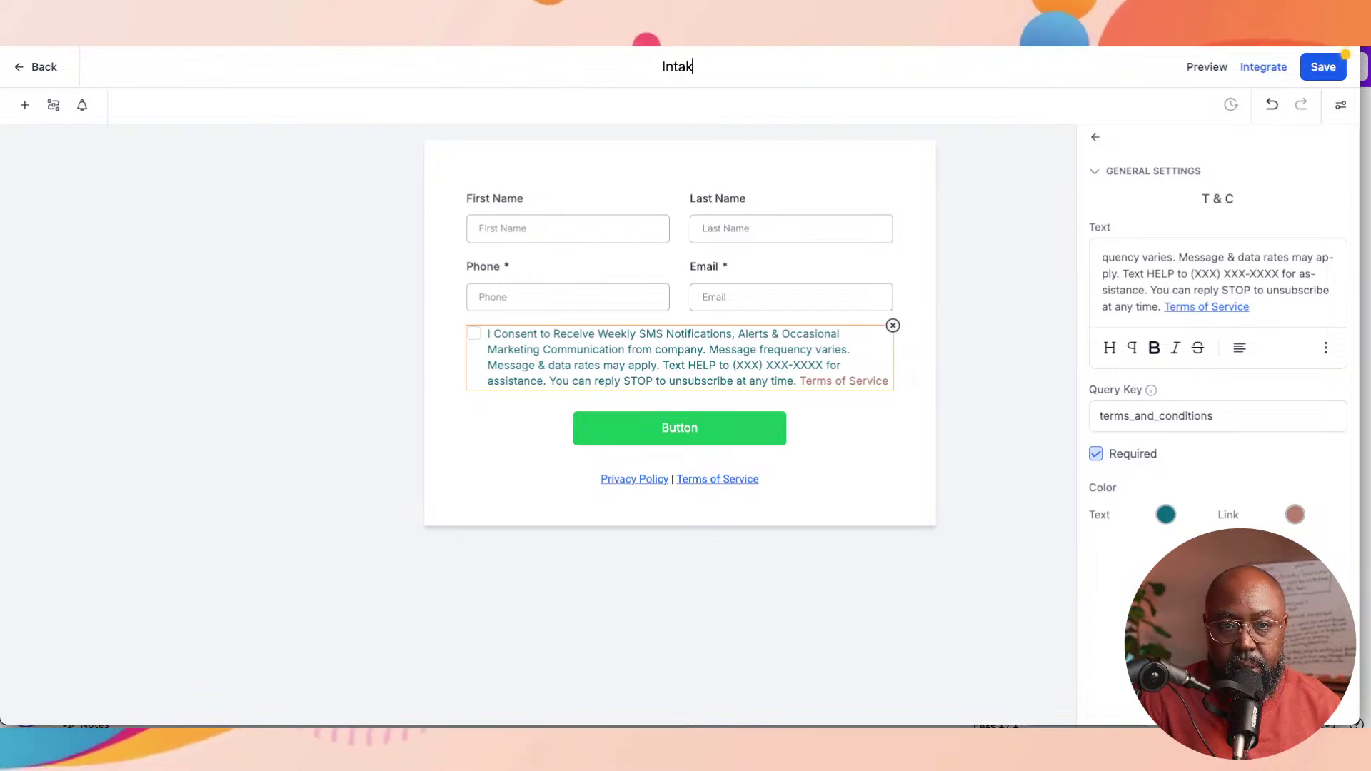
pyautogui.write('e Forms')
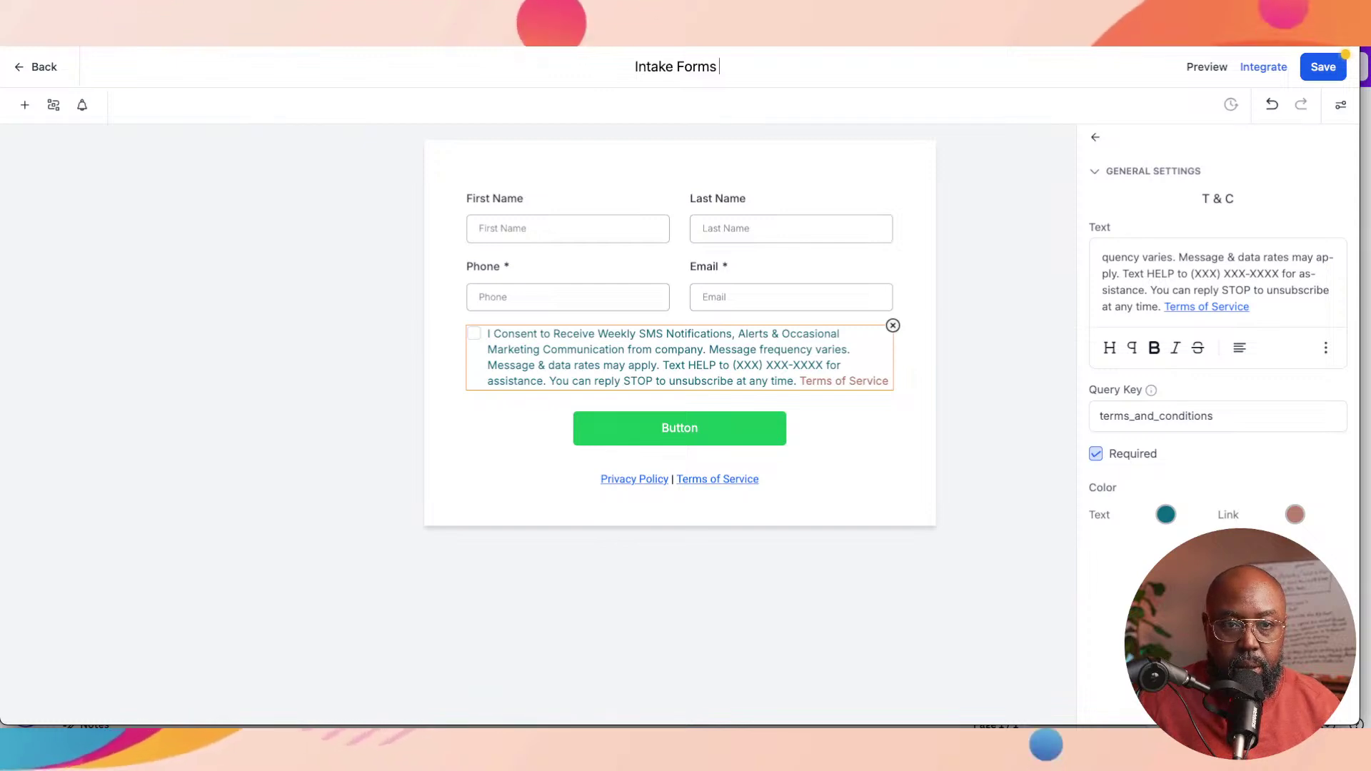
pyautogui.press('Return')
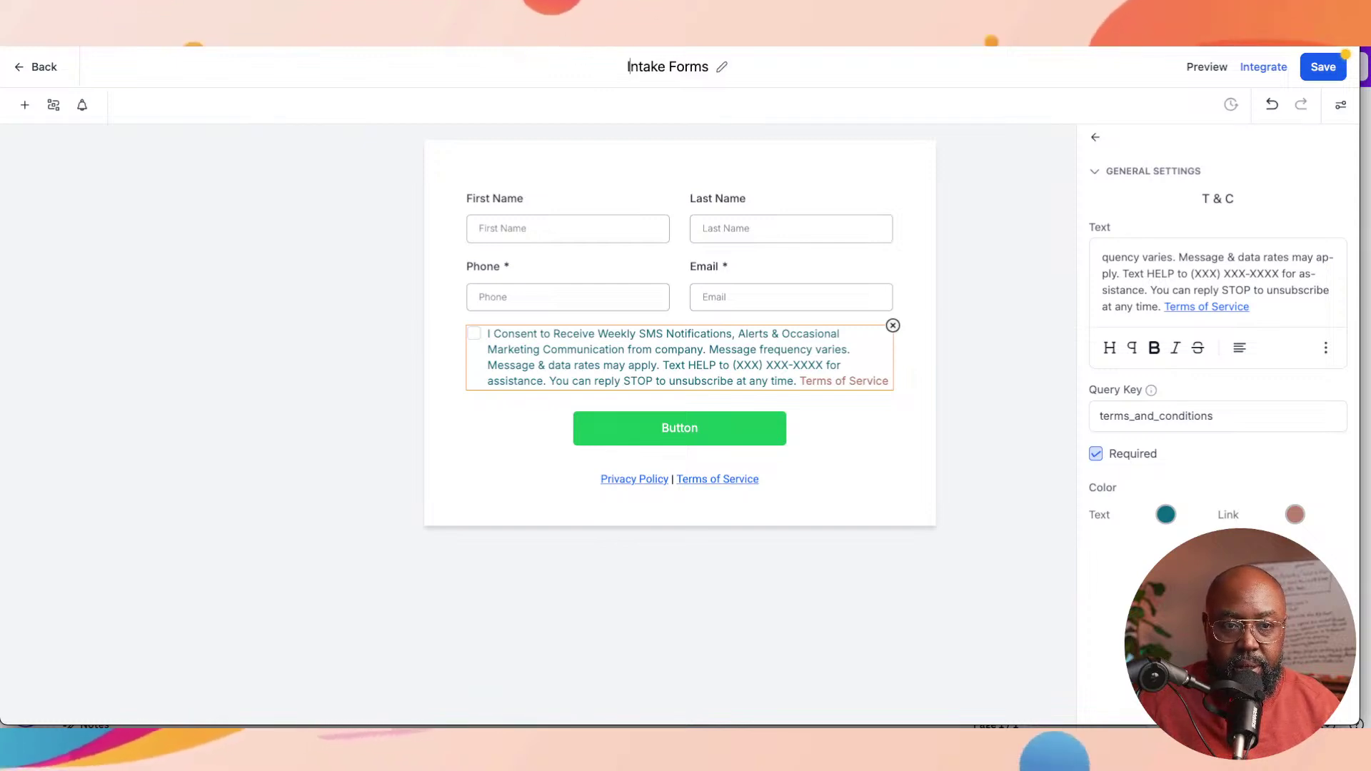
# Step: Add 'Lead' and drop the trailing s so the title reads 'Lead Intake Form', then save
pyautogui.write('Le')
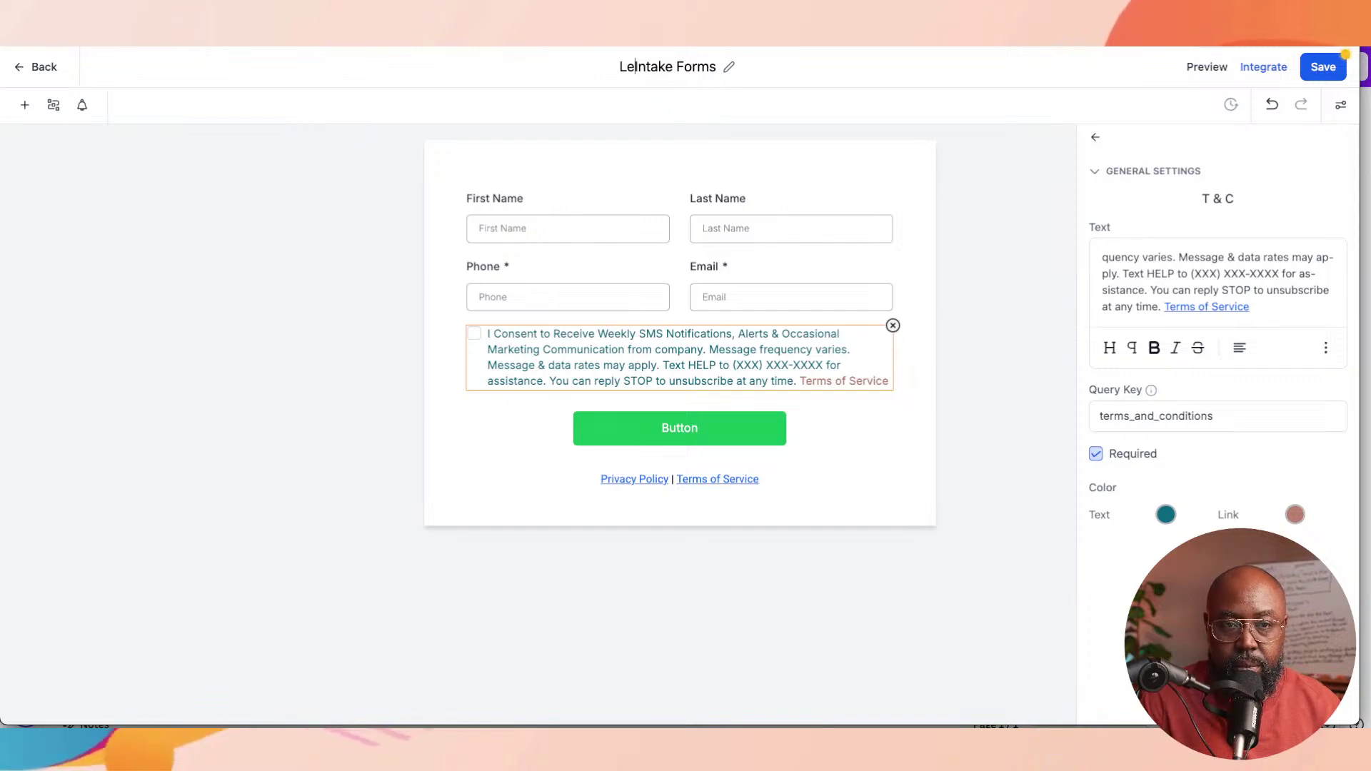
pyautogui.write('ad')
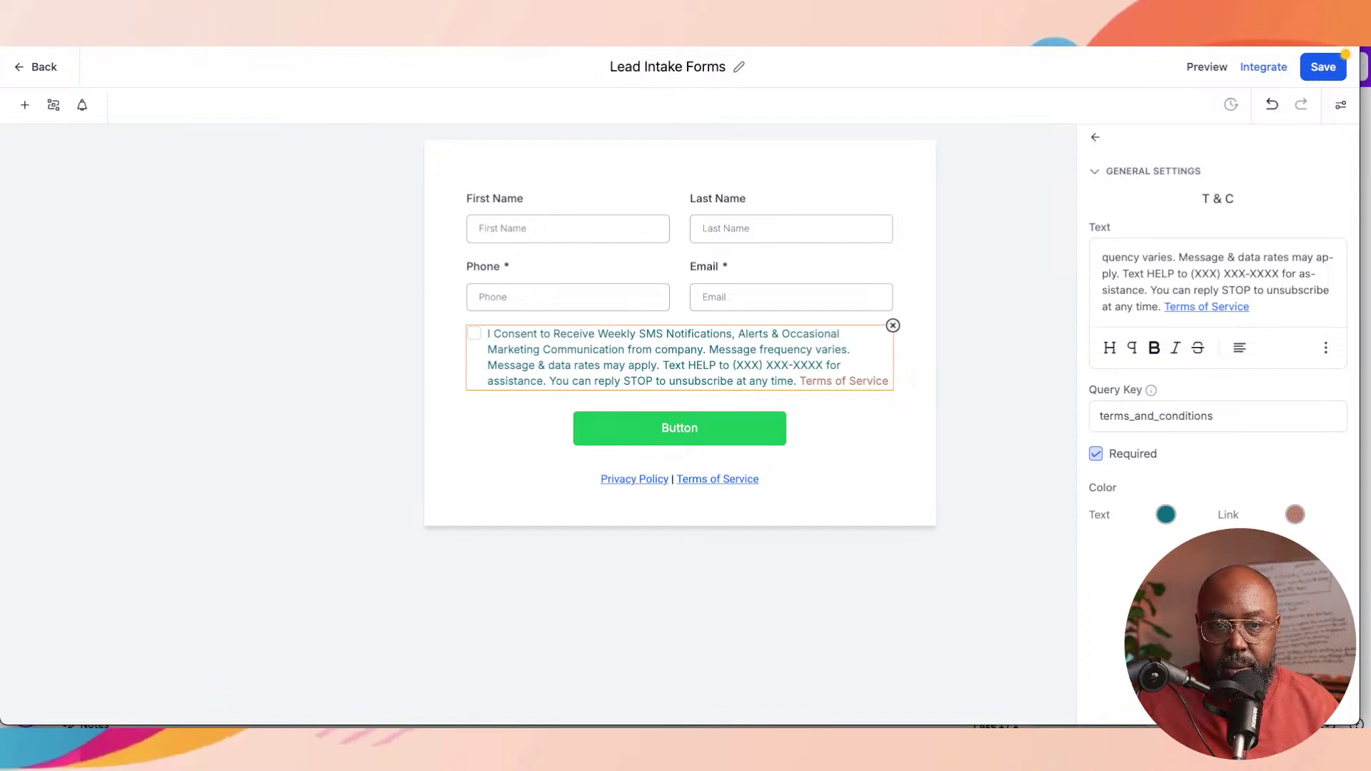
pyautogui.press('Return')
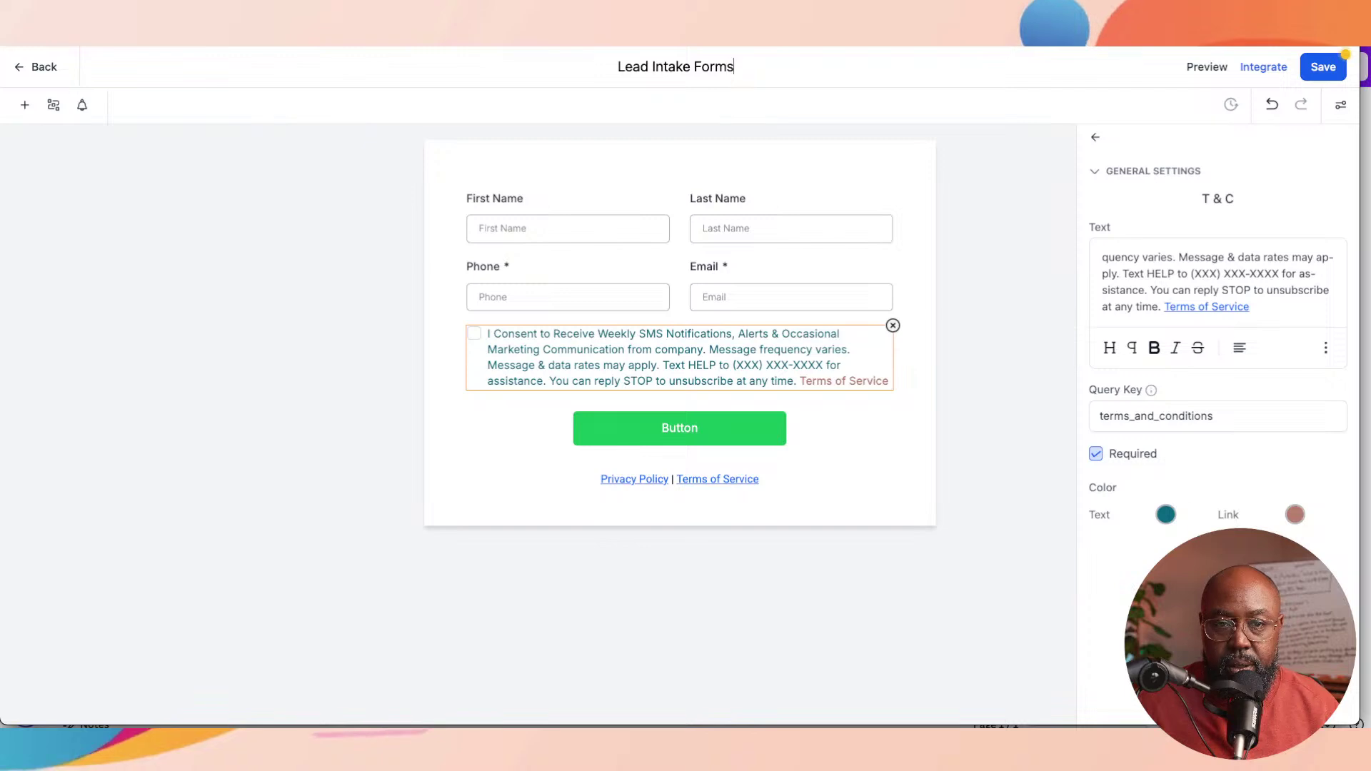
pyautogui.press('BackSpace')
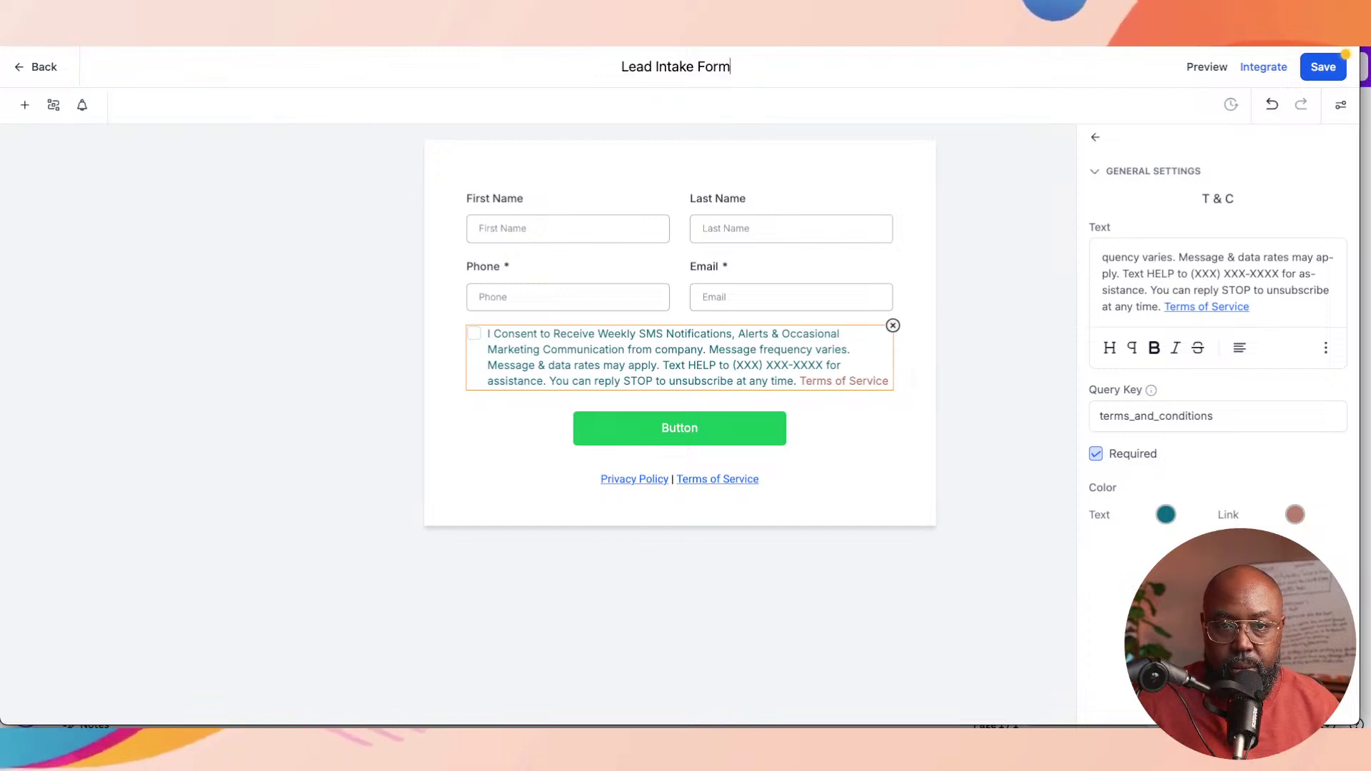
pyautogui.press('Return')
pyautogui.press('super+s')
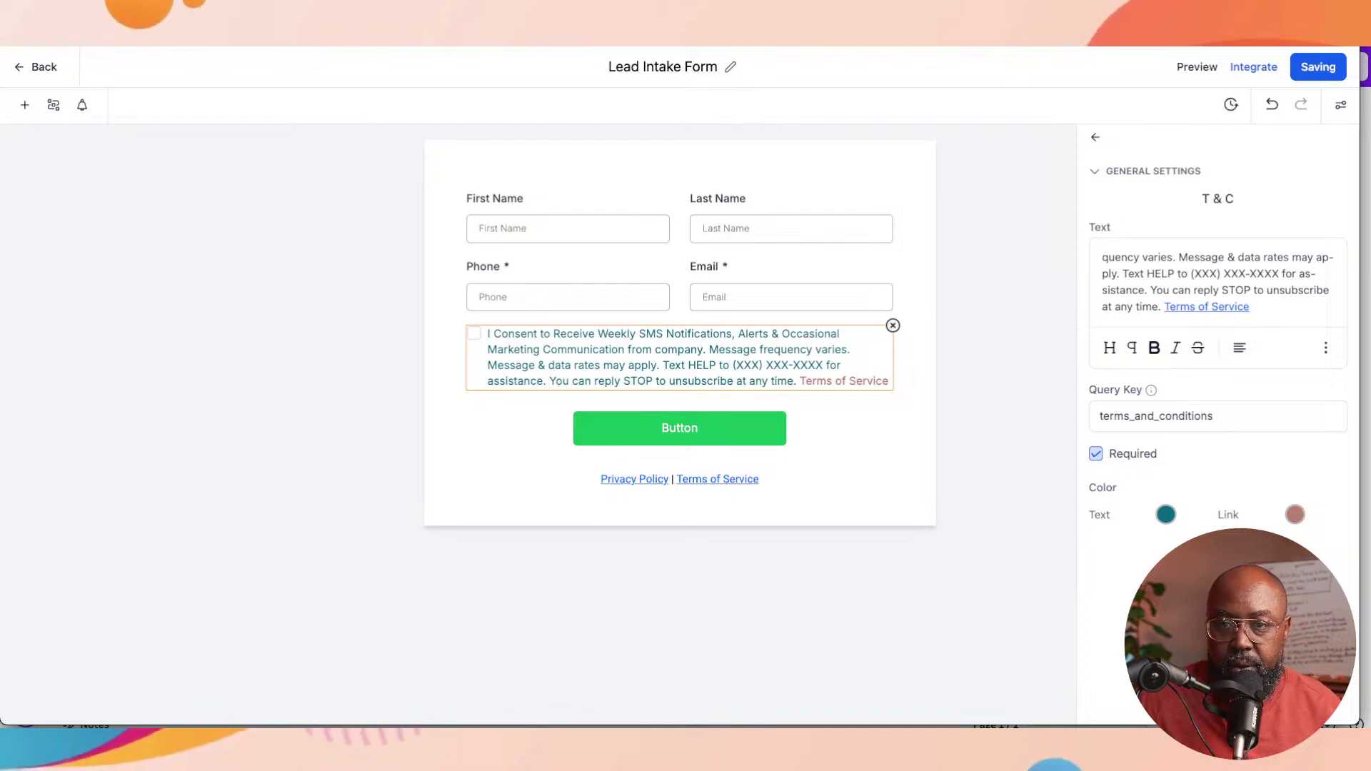
# Step: Try Two Column, settle on a Single Column form type, and save Lead Intake Form
pyautogui.click(1126, 305)
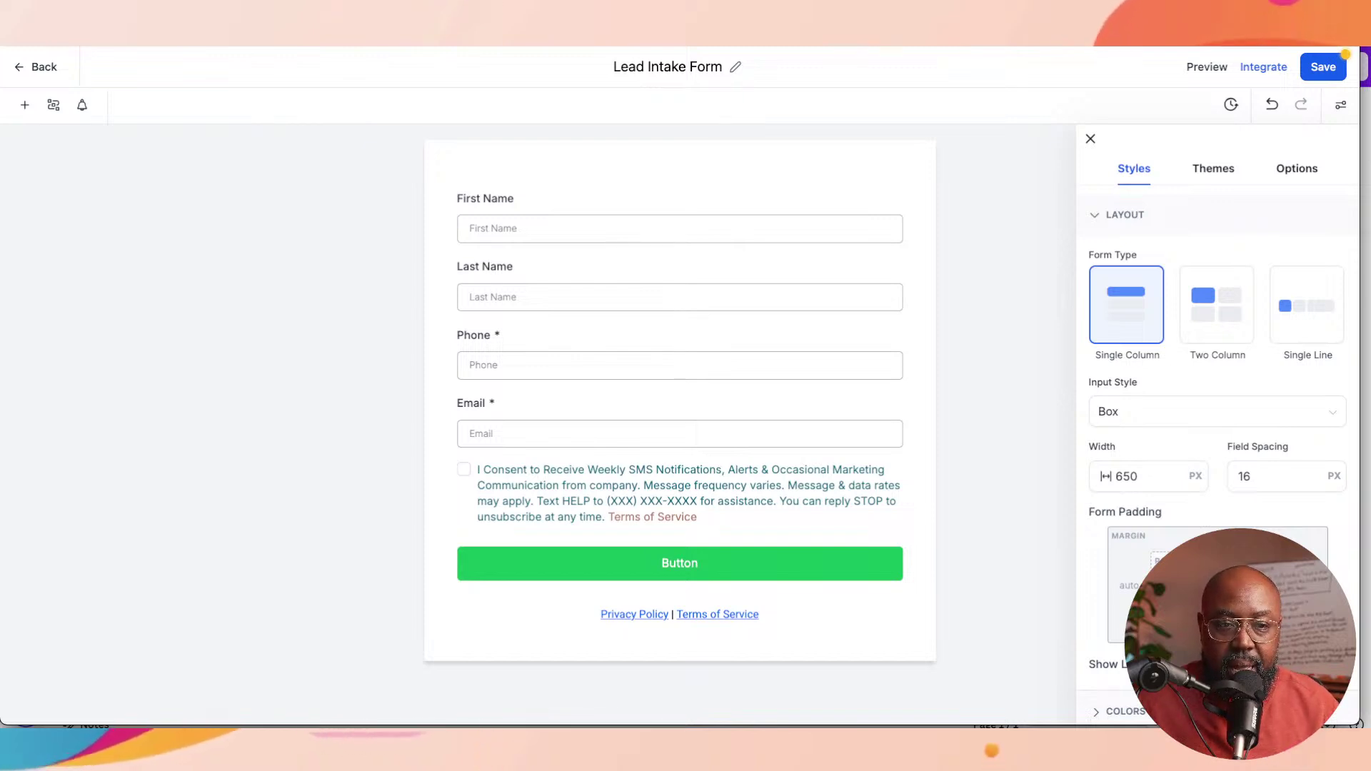
pyautogui.click(1216, 305)
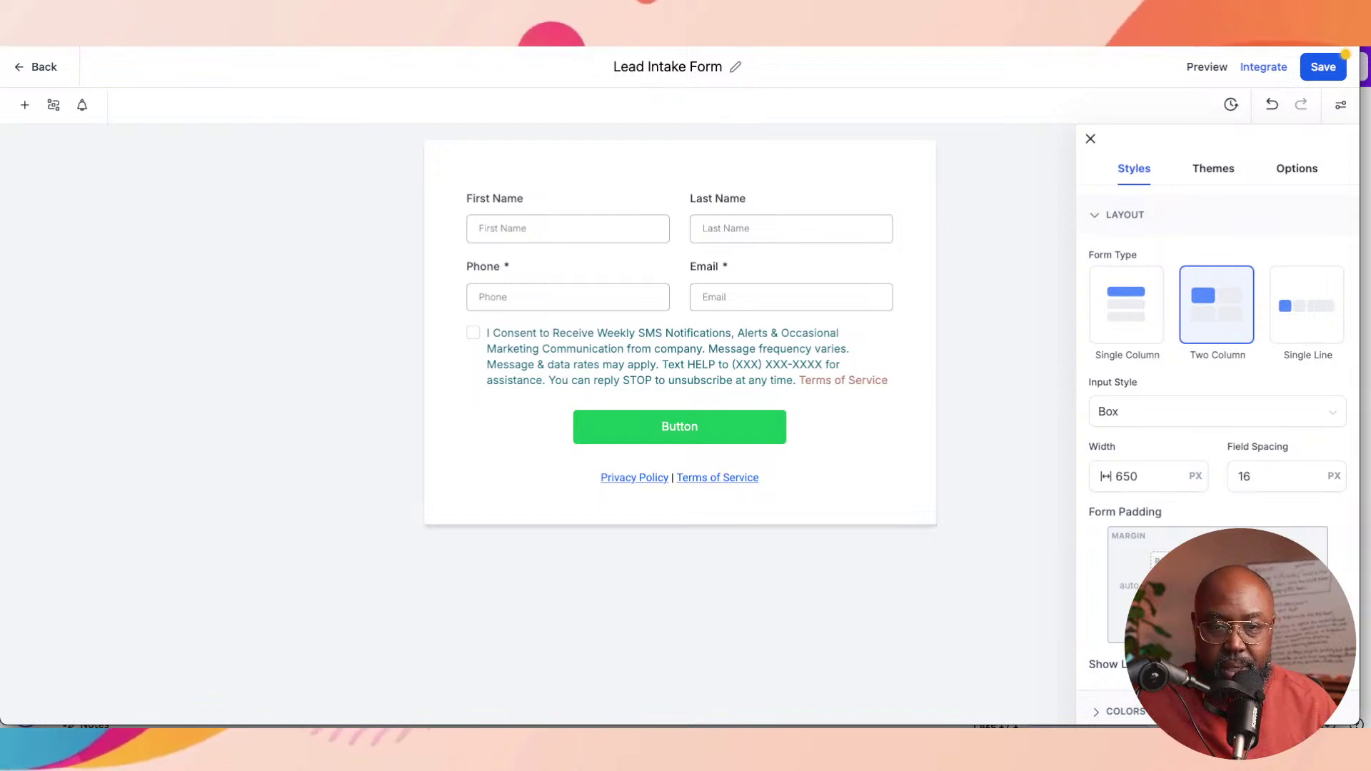
pyautogui.click(1126, 304)
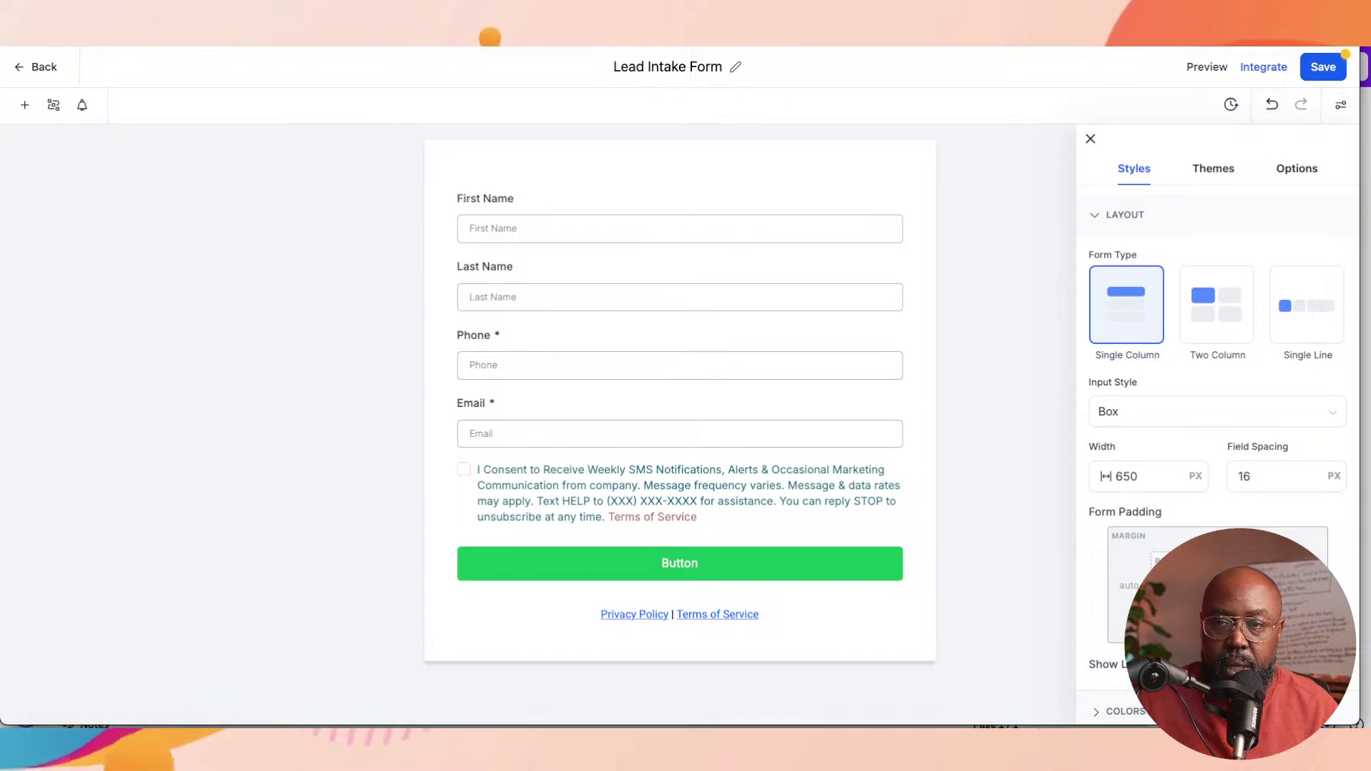
pyautogui.click(1323, 67)
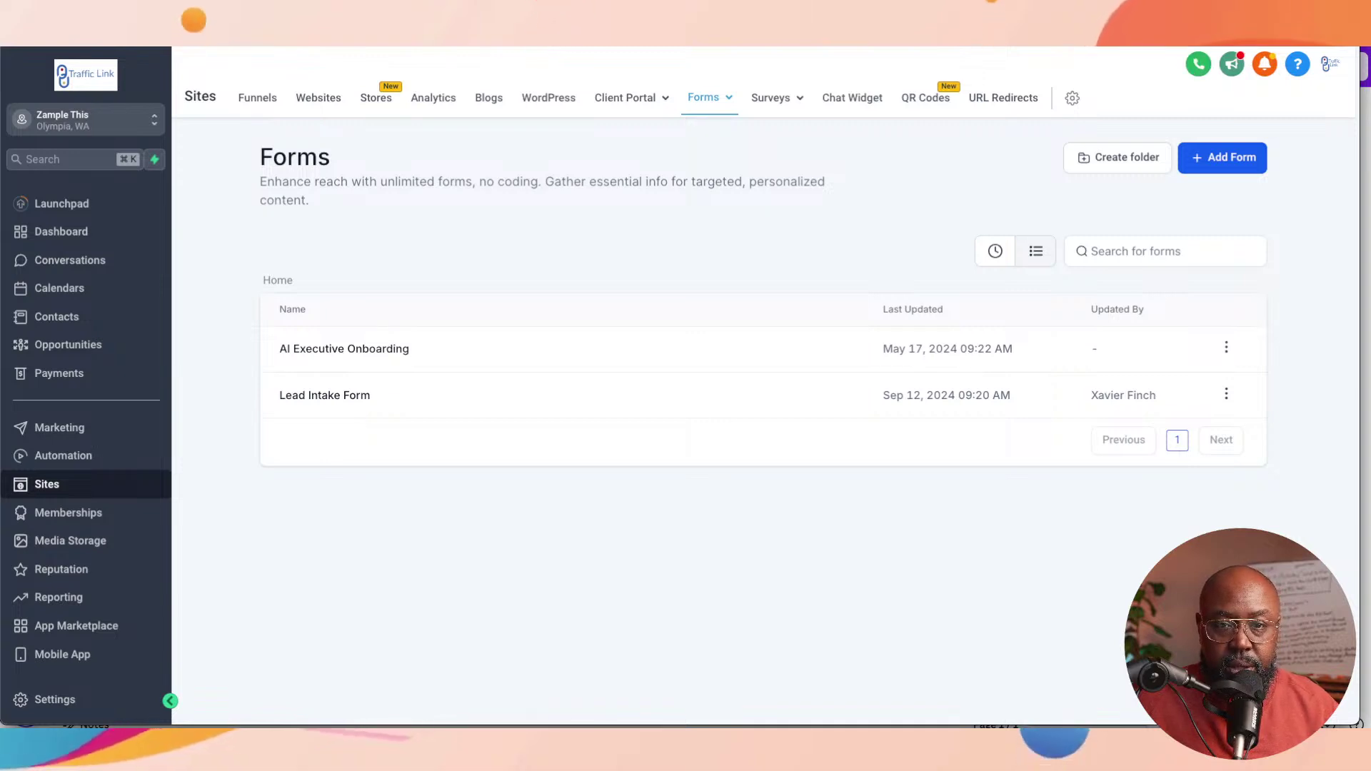
# Step: On the Surveys page, add a survey via 'Choose from Template' to open the Template Library
pyautogui.moveTo(708, 97)
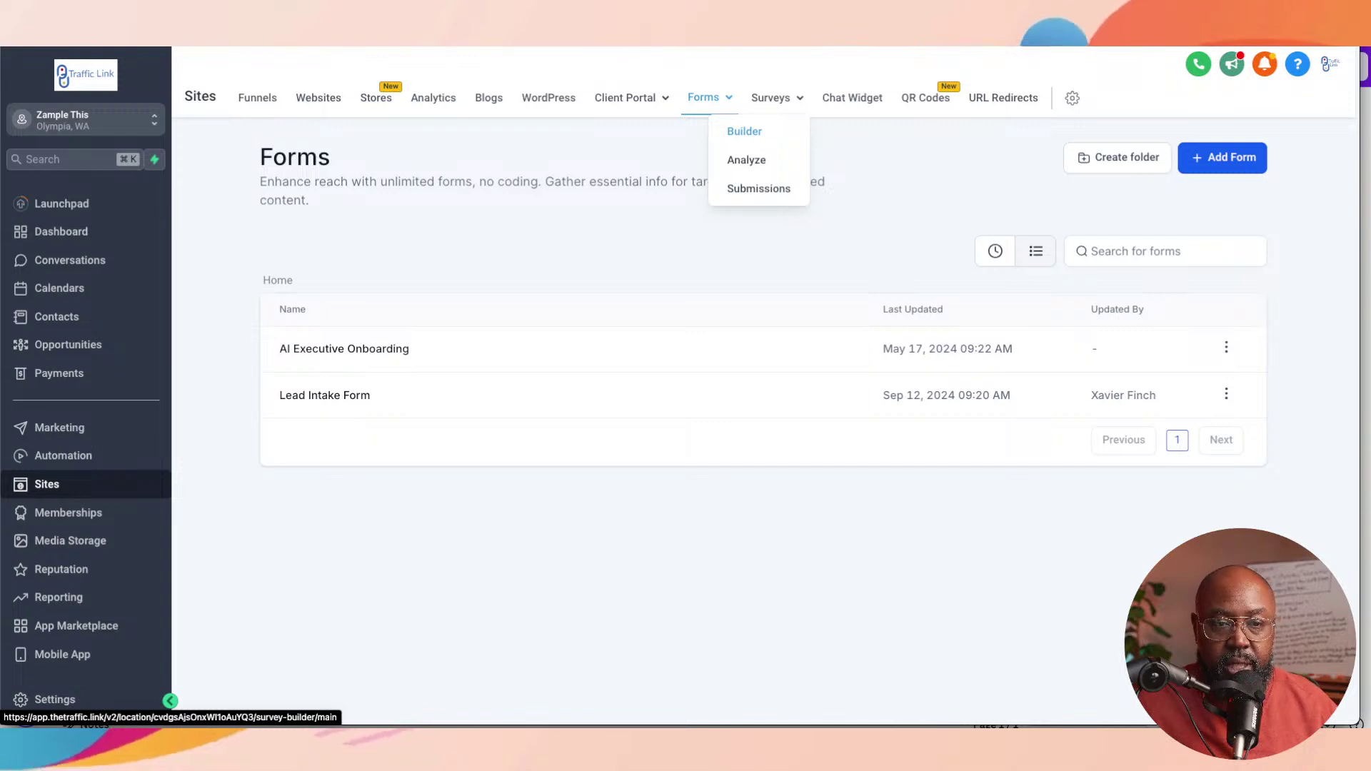
pyautogui.click(744, 131)
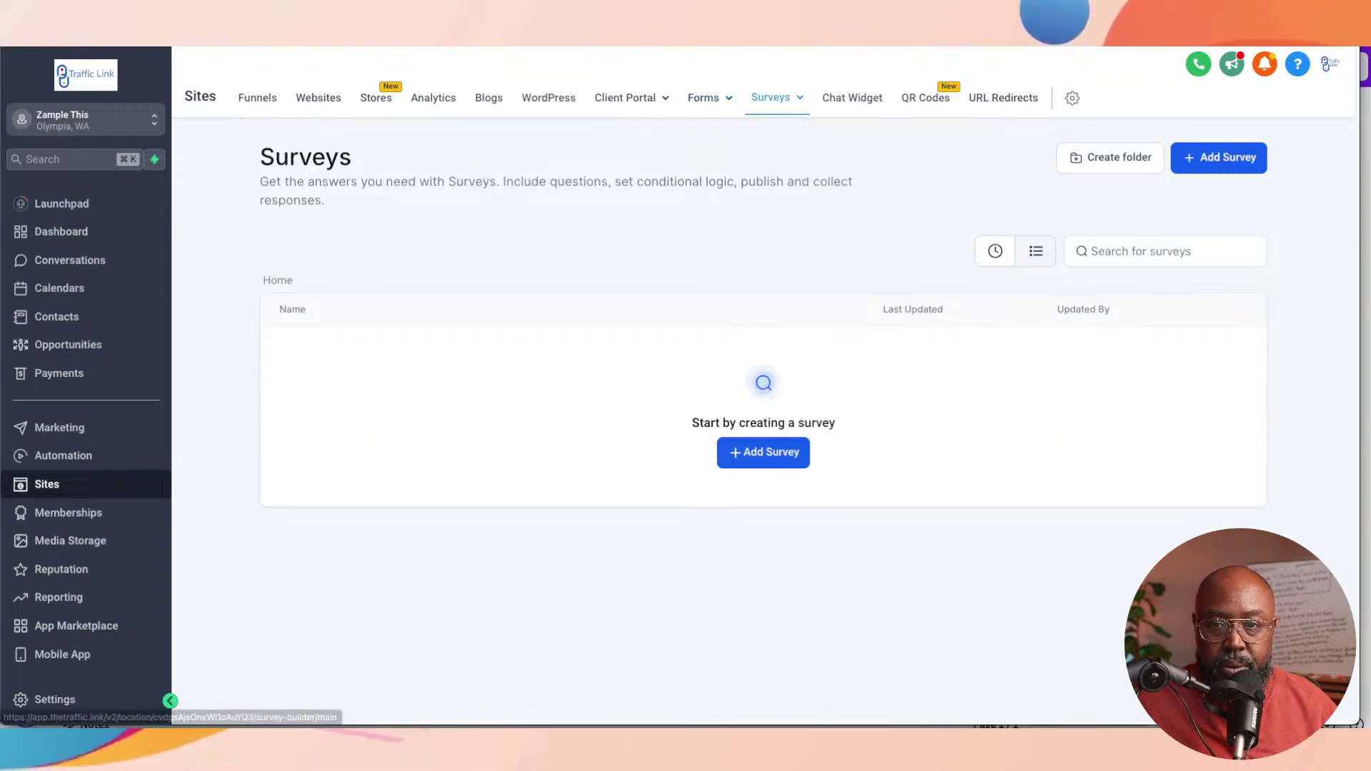
pyautogui.click(1218, 158)
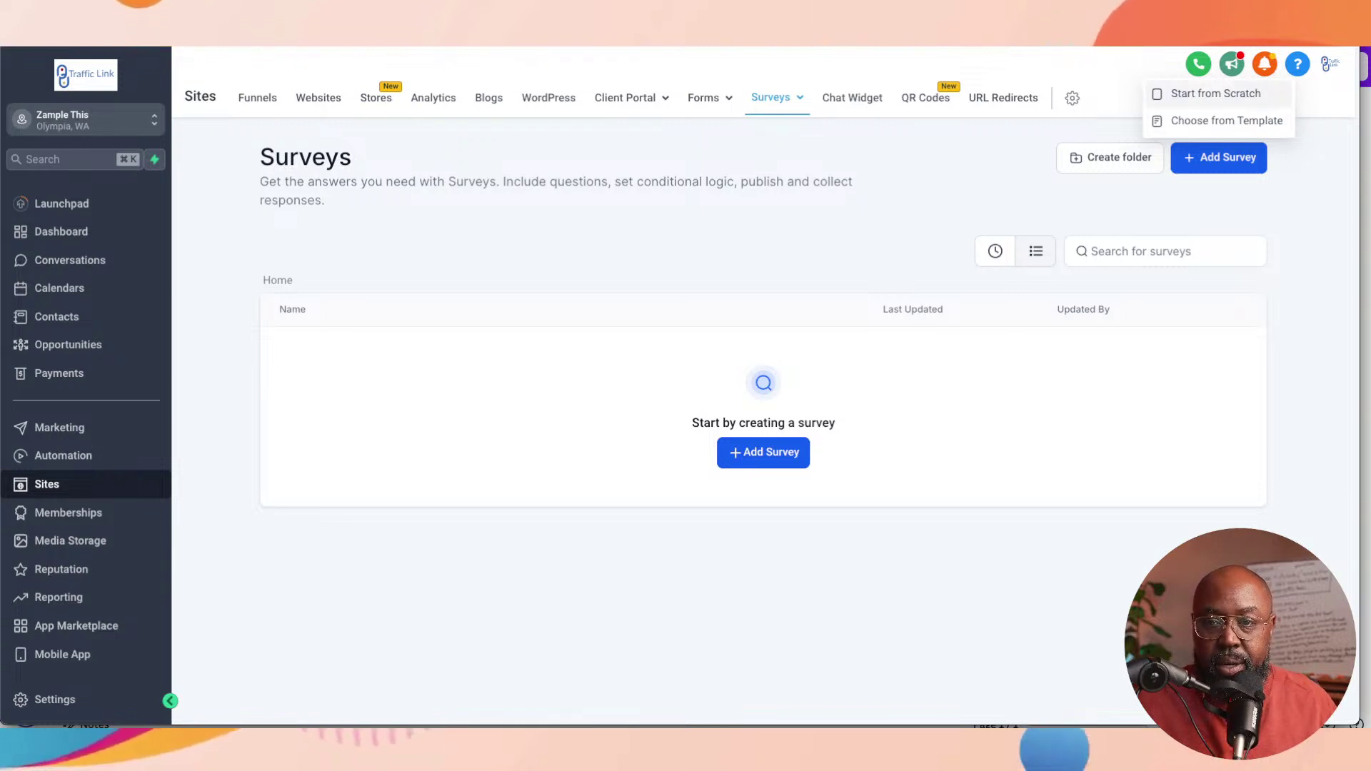
pyautogui.click(1222, 121)
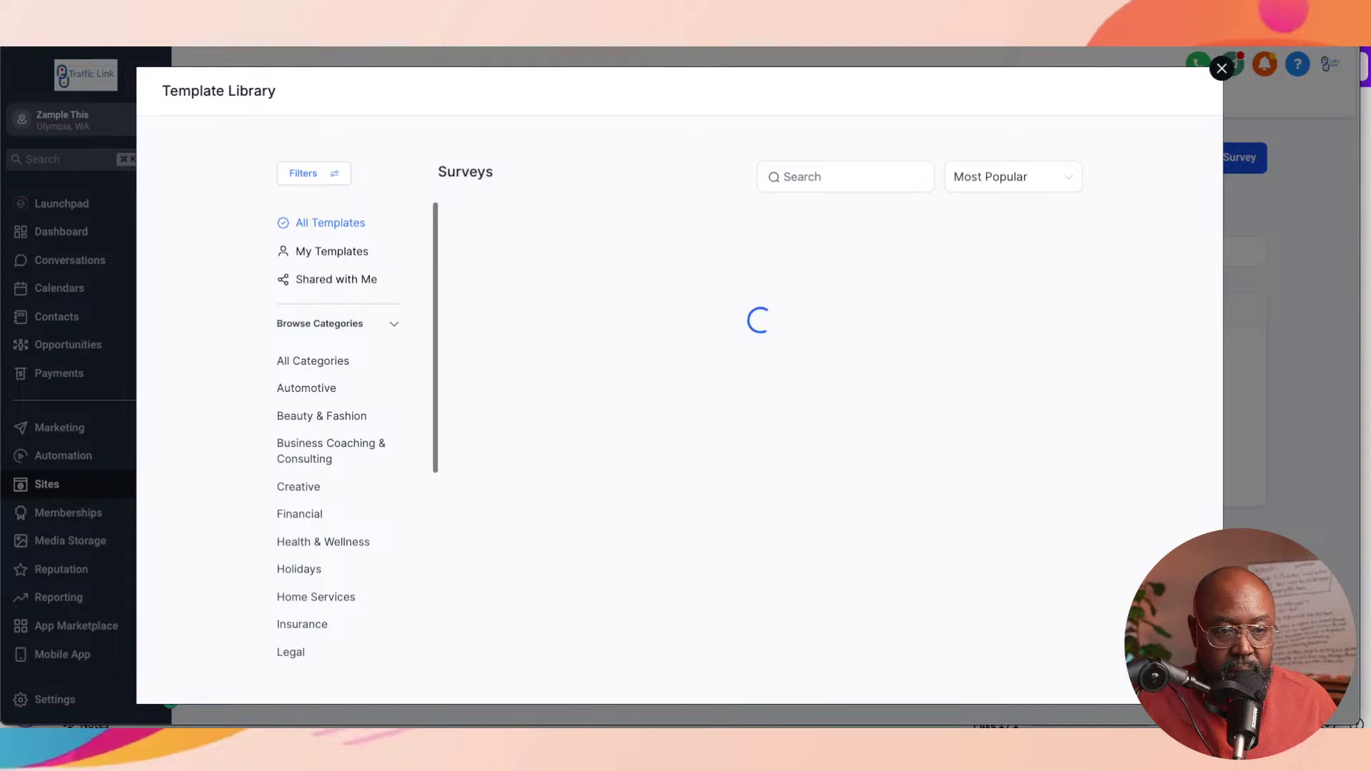
# Step: Filter to Business Coaching & Consulting and preview the Coaching Pre-Webinar template
pyautogui.click(330, 442)
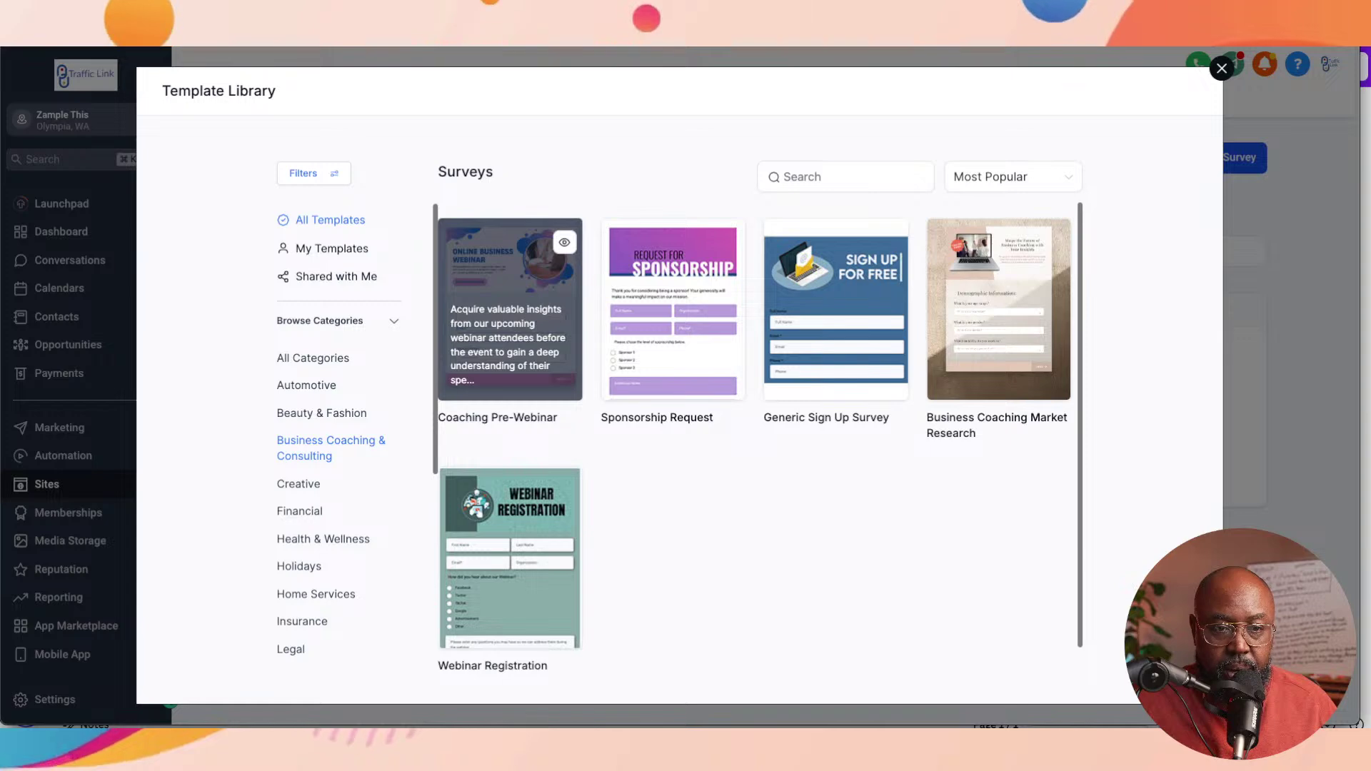
pyautogui.click(510, 309)
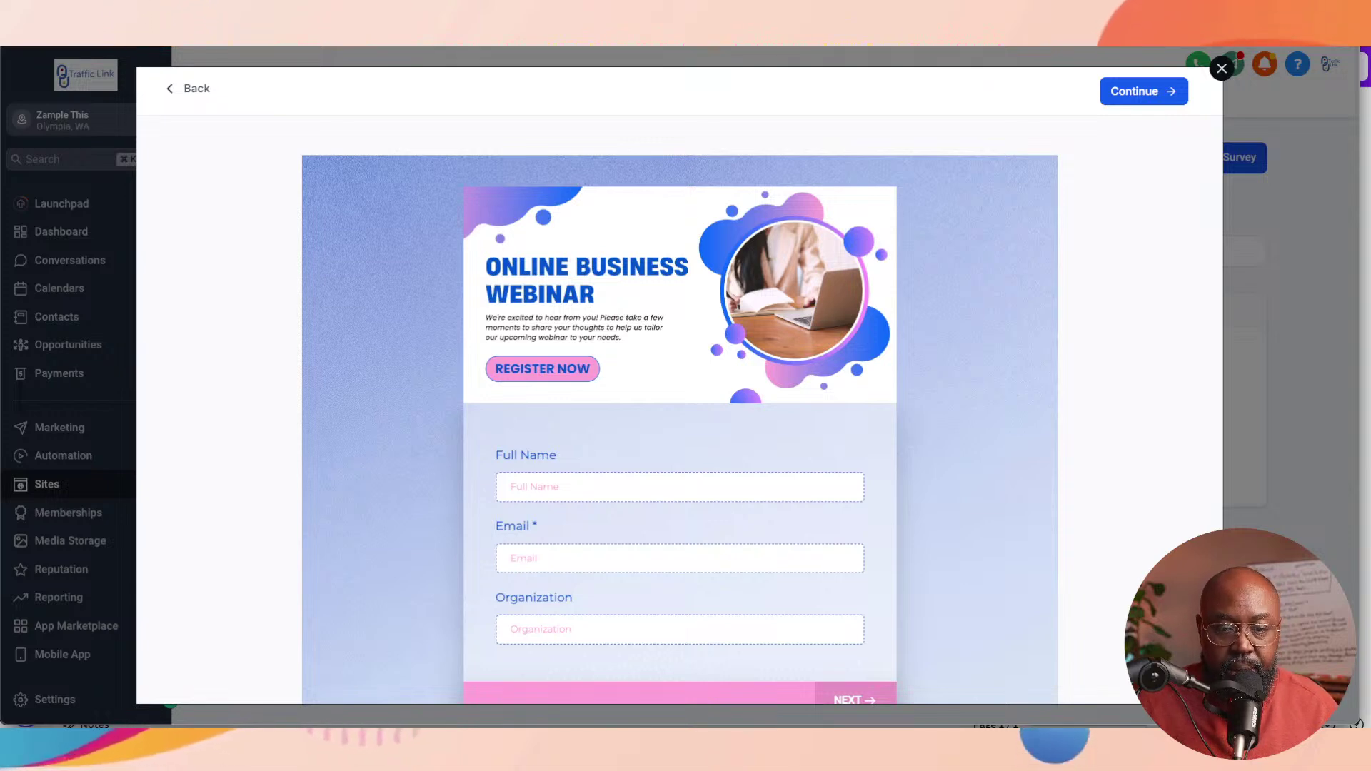
# Step: Continue with the Coaching Pre-Webinar template to open it in the survey builder
pyautogui.click(1143, 91)
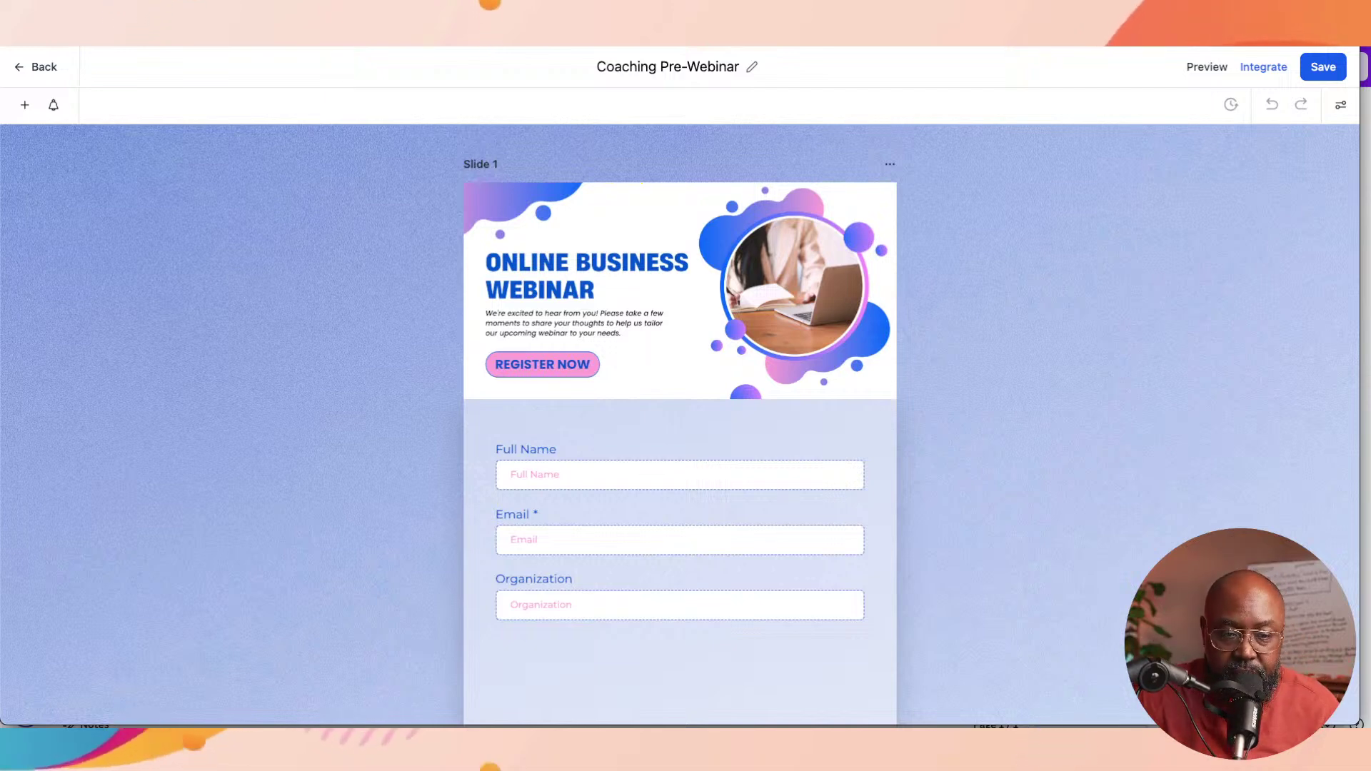
# Step: Scroll through the Coaching Pre-Webinar survey, then go back to the Surveys list
pyautogui.scroll(-3, 680, 424)
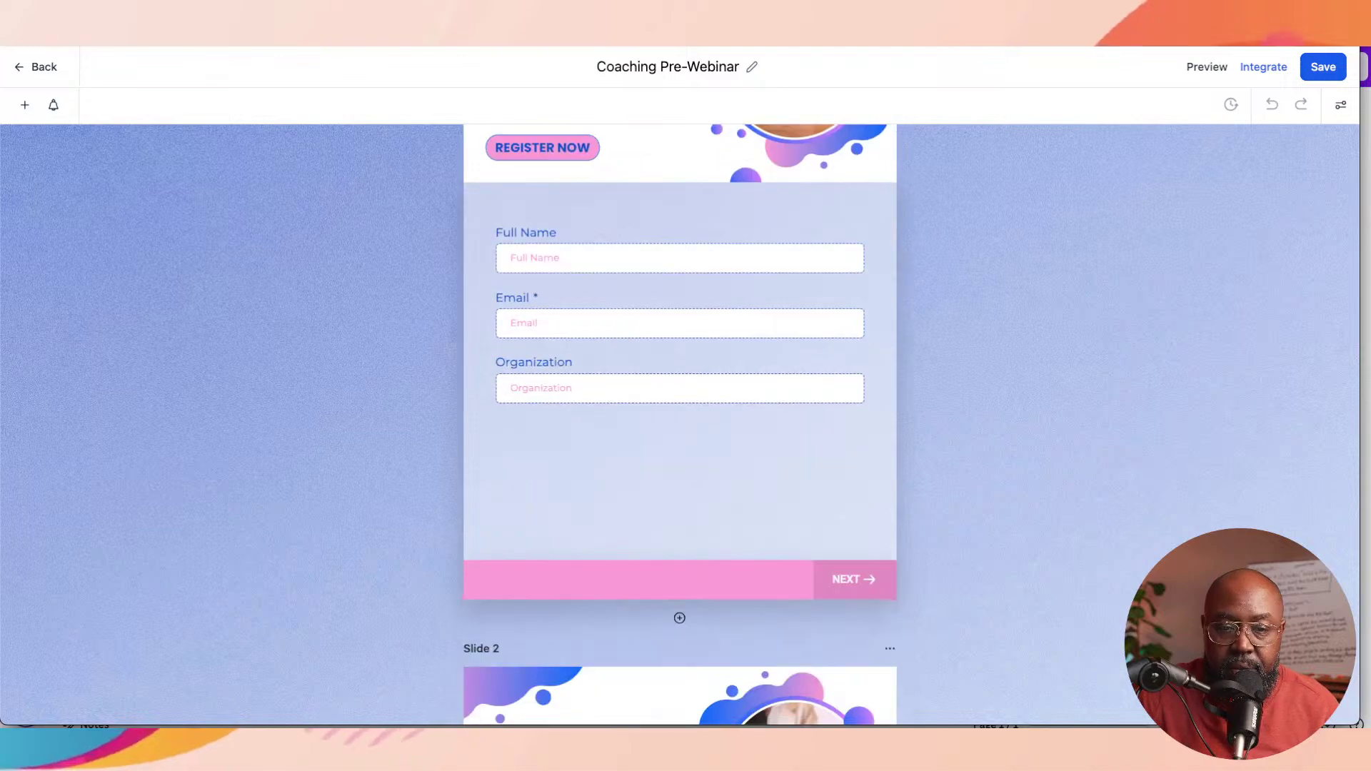
pyautogui.scroll(3, 680, 424)
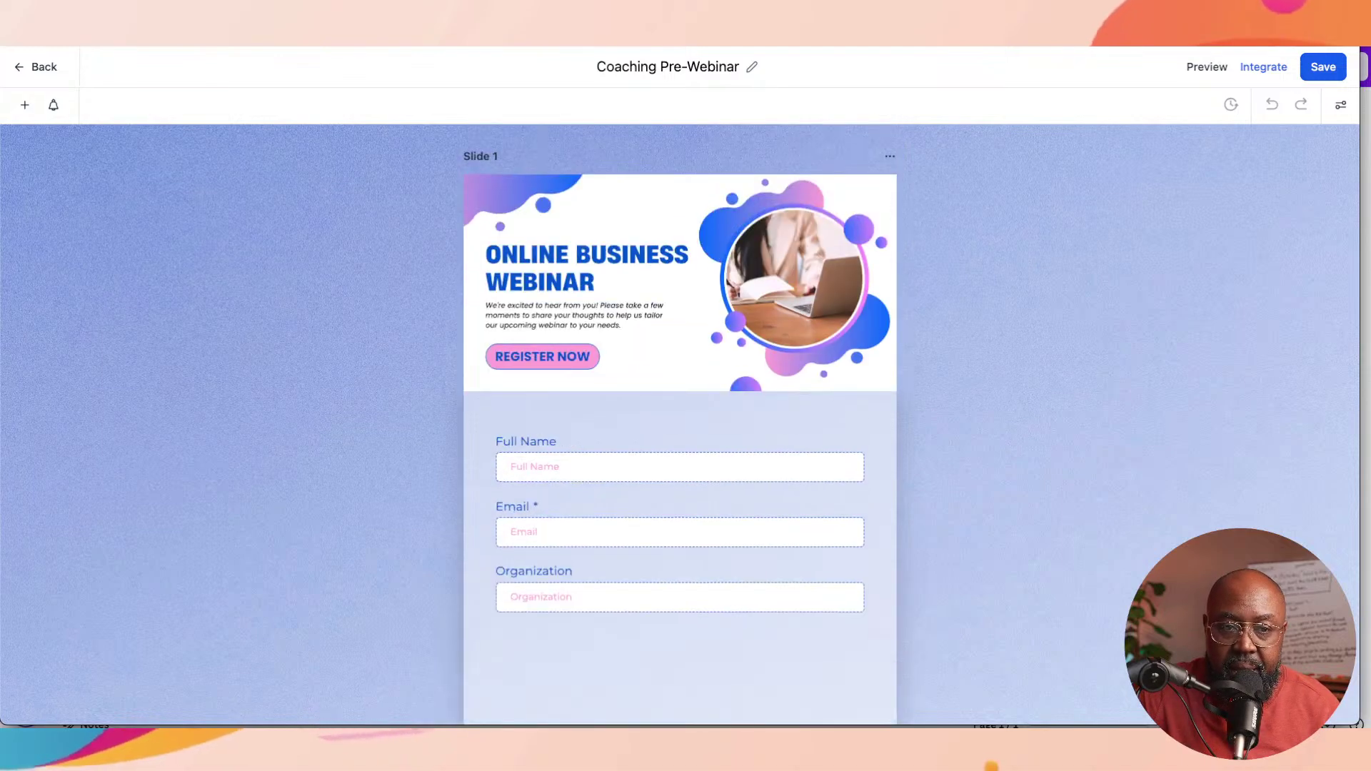
pyautogui.scroll(-1, 680, 424)
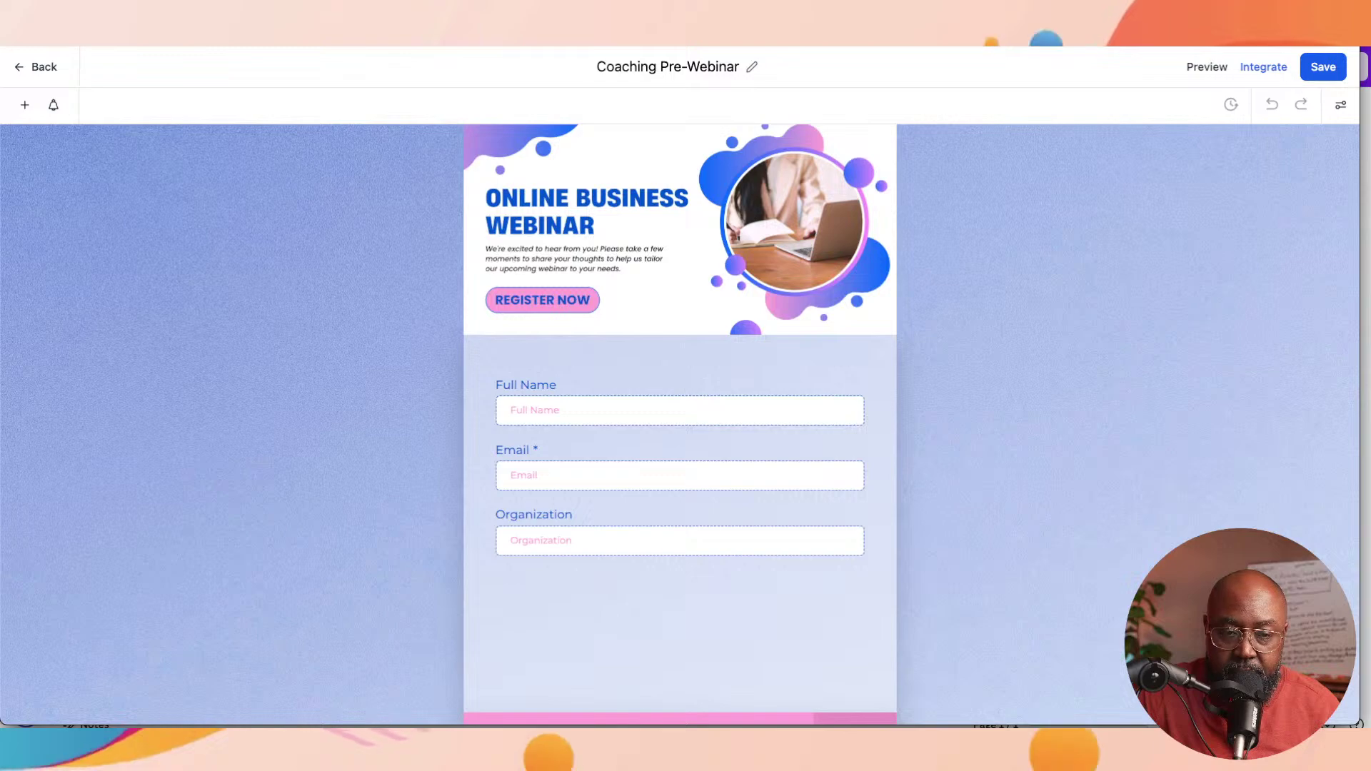
pyautogui.scroll(-6, 680, 424)
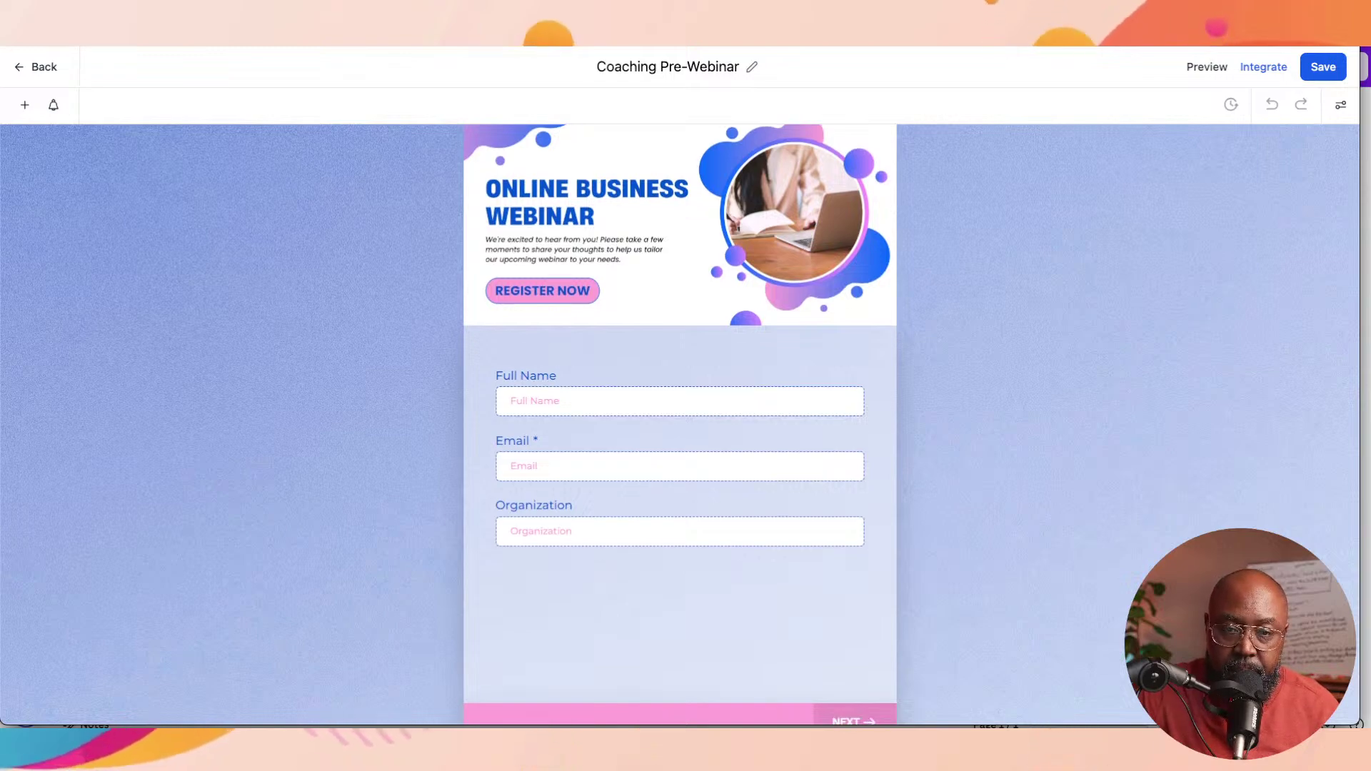
pyautogui.scroll(5, 680, 424)
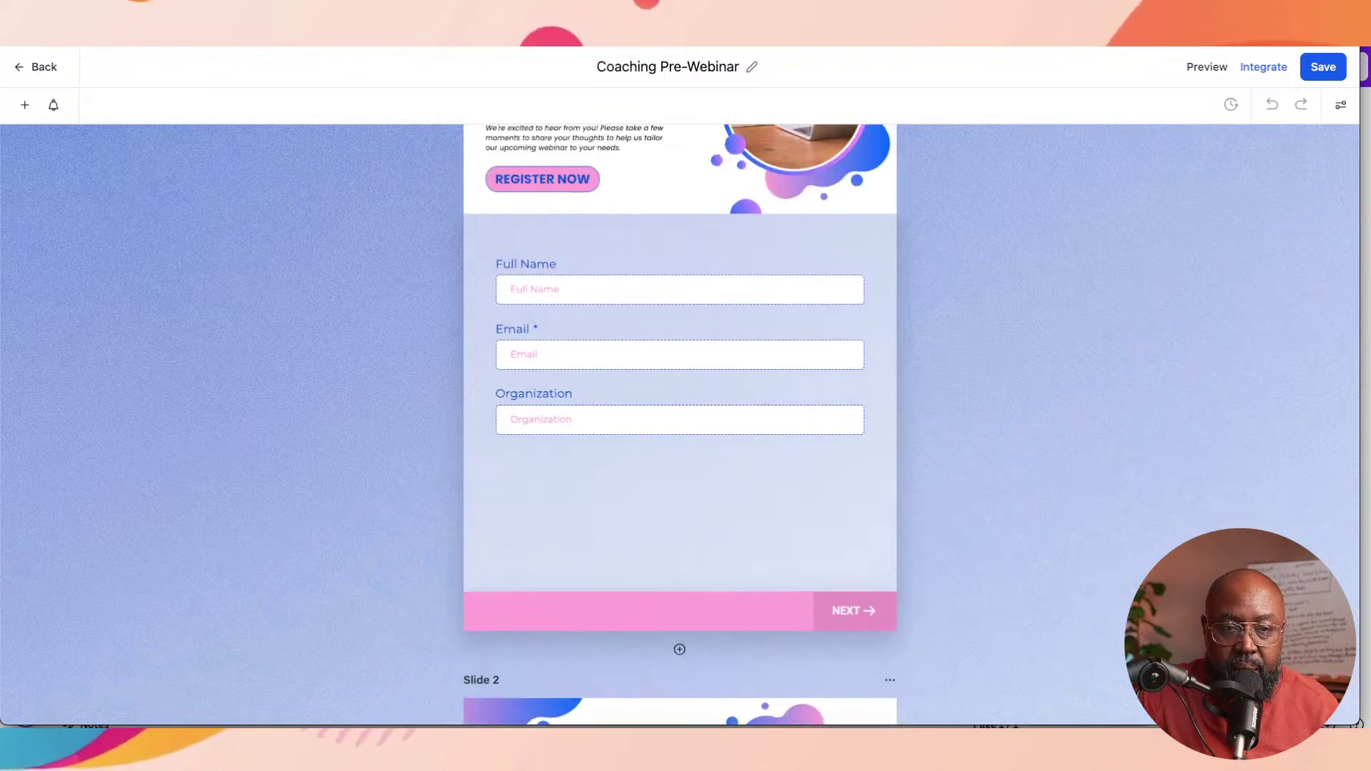
pyautogui.scroll(3, 679, 424)
pyautogui.scroll(-6, 679, 424)
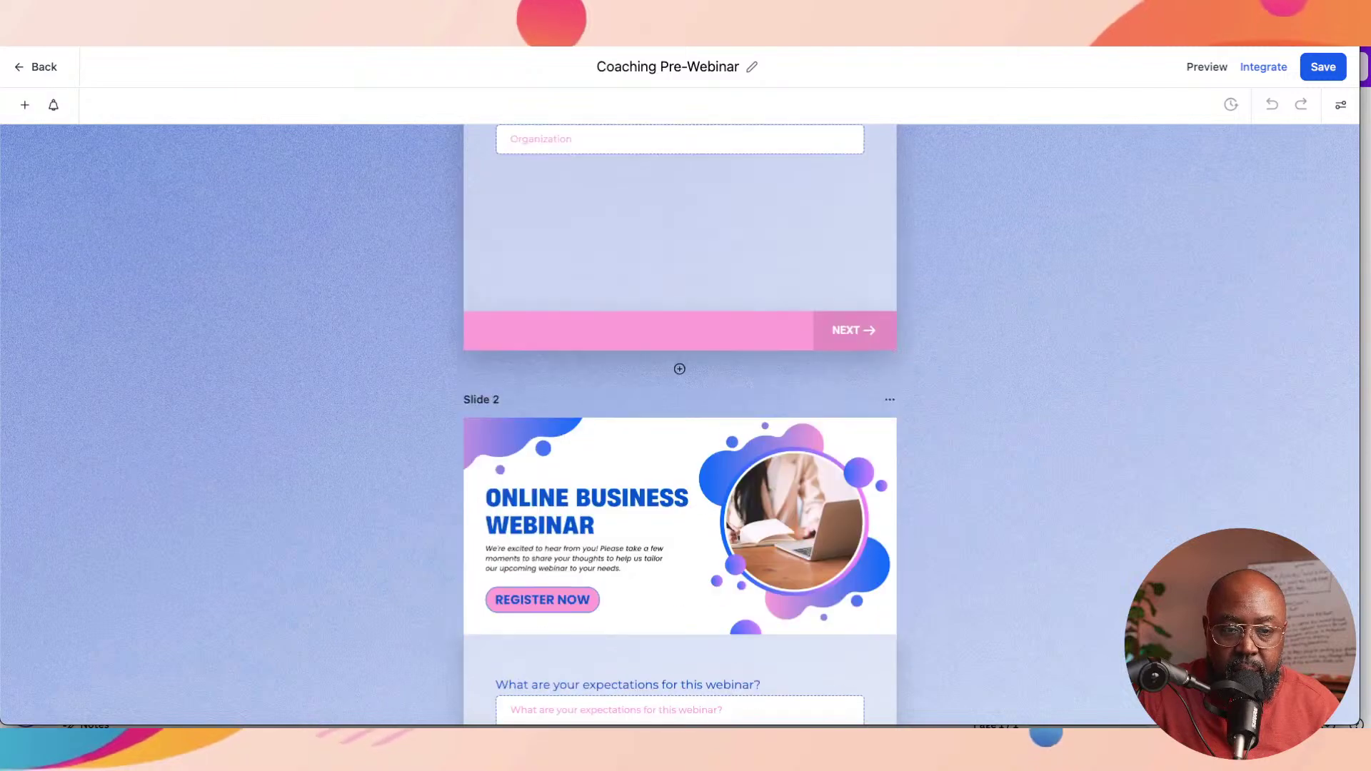
pyautogui.scroll(3, 679, 424)
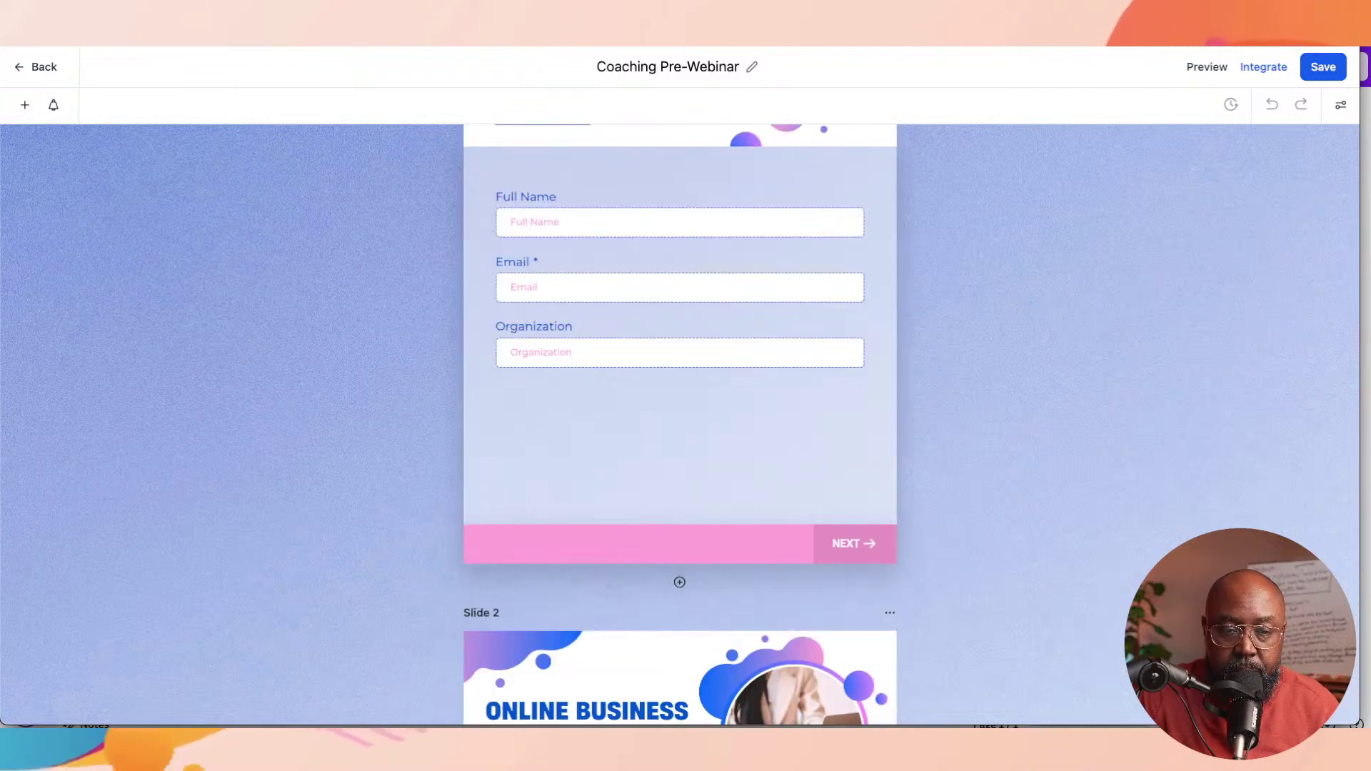
pyautogui.scroll(-3, 679, 424)
pyautogui.scroll(-1, 680, 424)
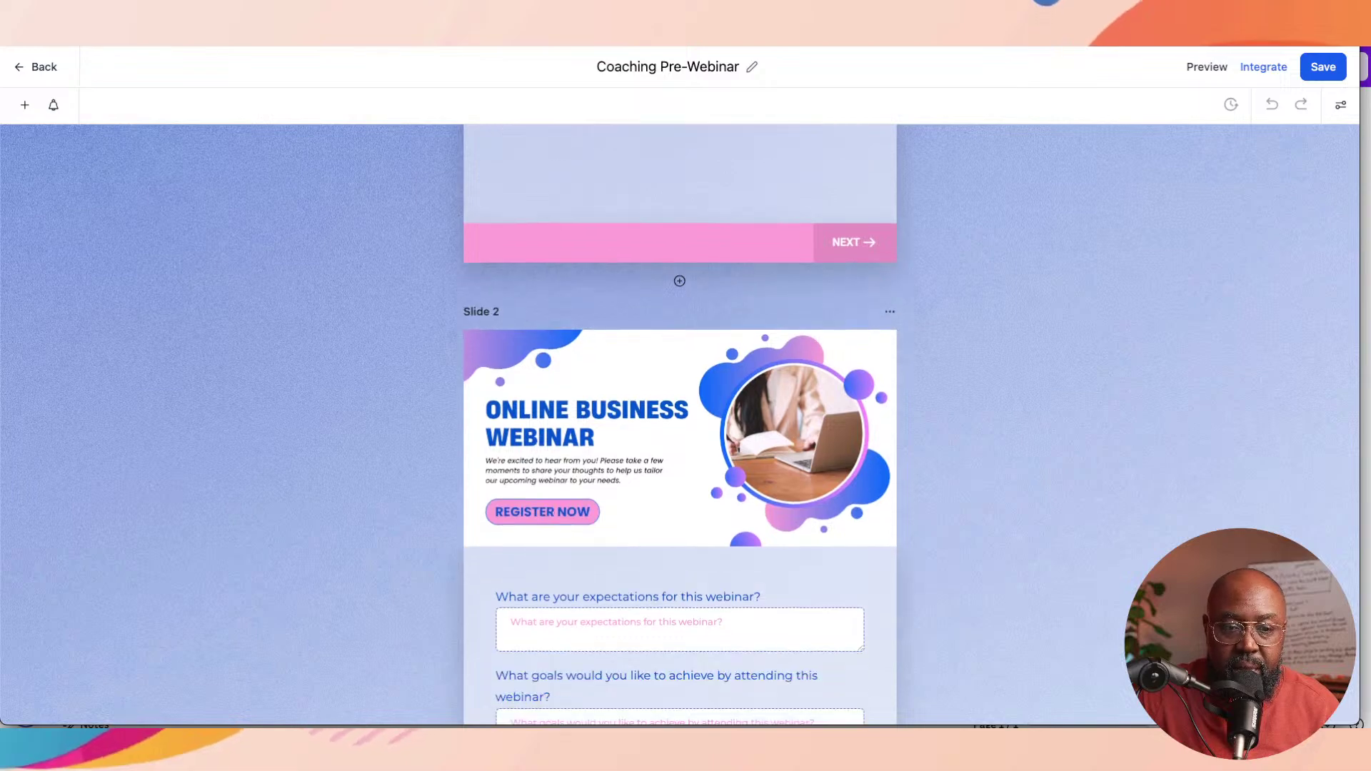
pyautogui.scroll(-2, 680, 425)
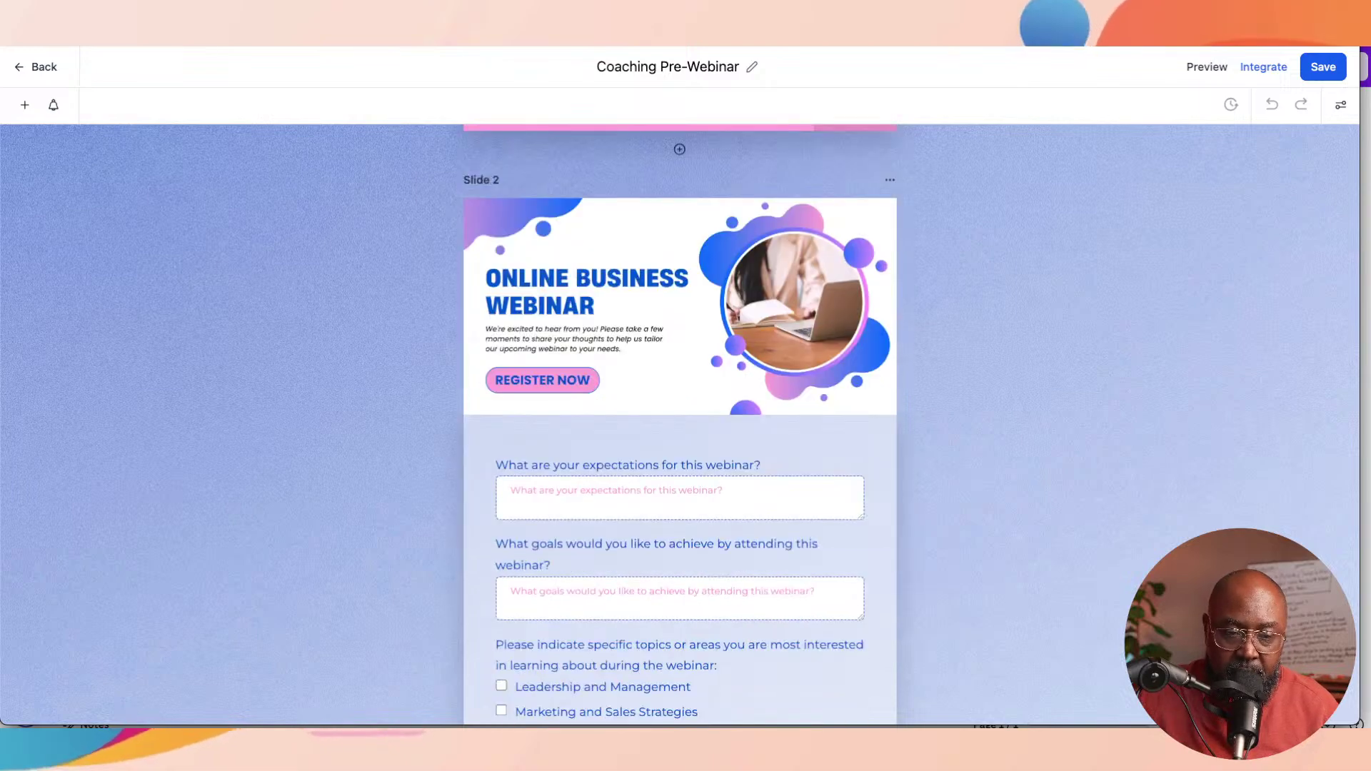
pyautogui.scroll(-1, 679, 424)
pyautogui.scroll(-2, 679, 424)
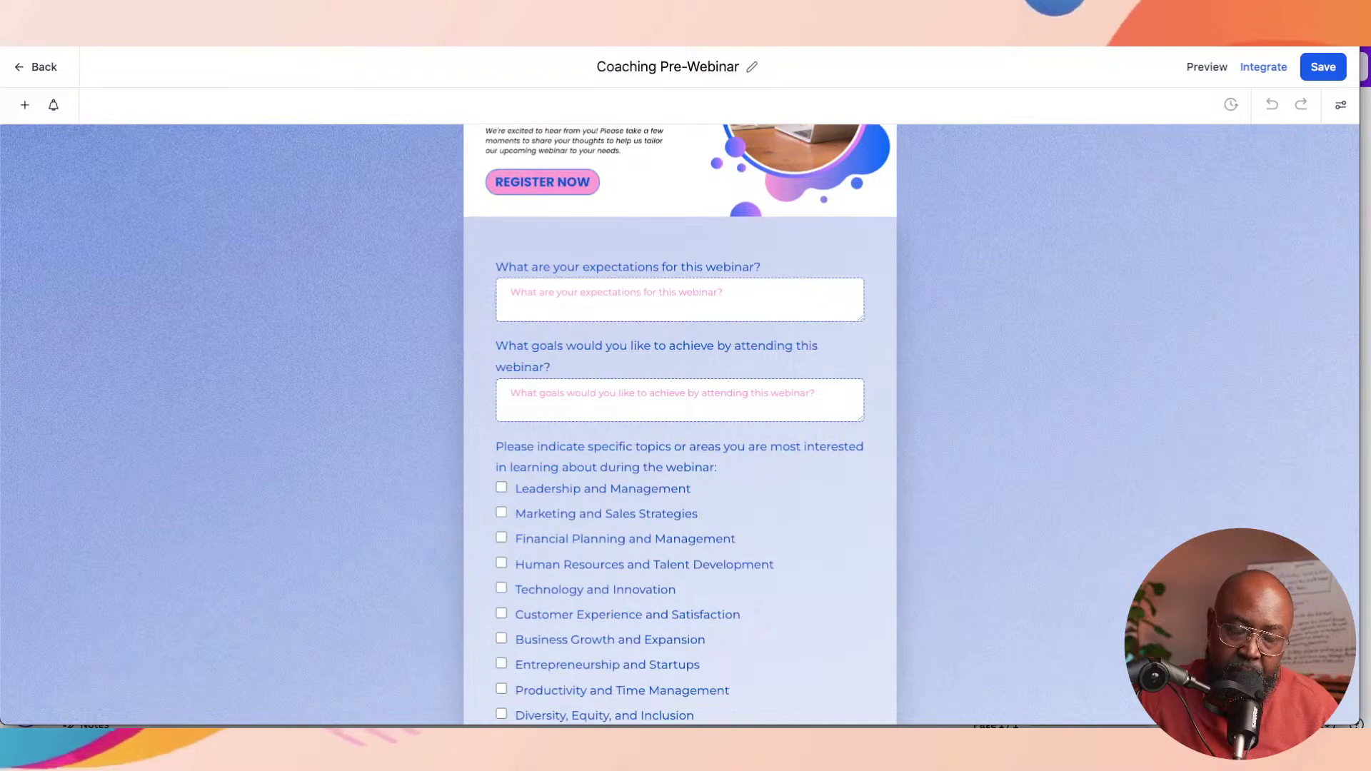
pyautogui.scroll(-2, 680, 424)
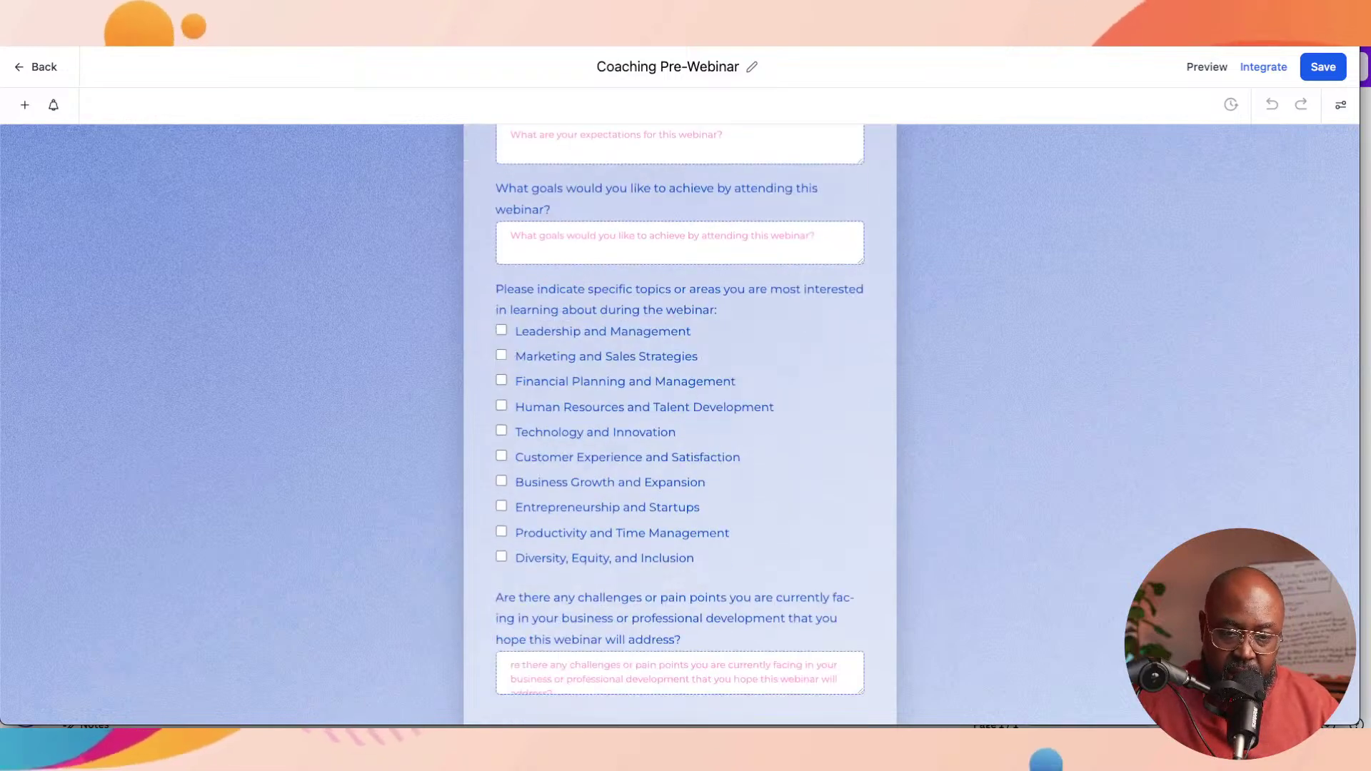
pyautogui.scroll(-1, 679, 424)
pyautogui.scroll(2, 680, 424)
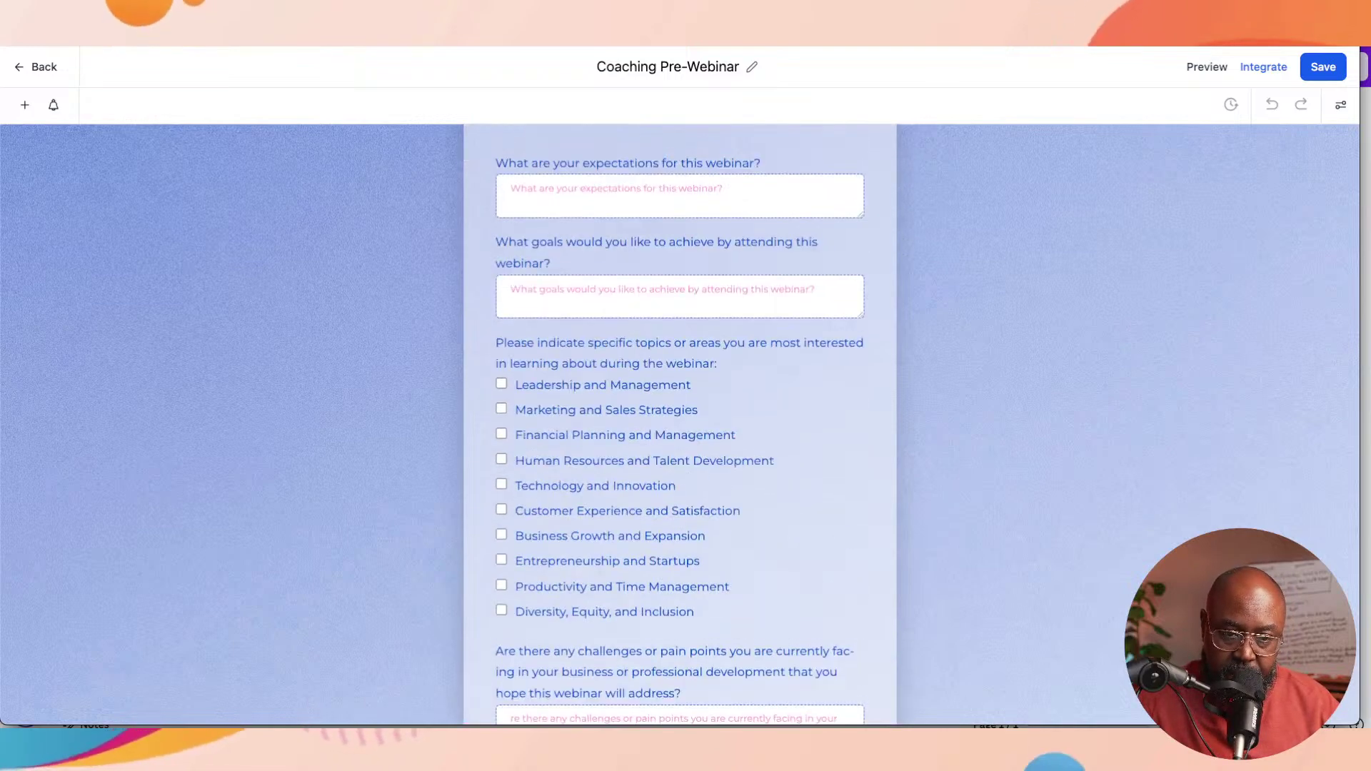
pyautogui.scroll(5, 679, 424)
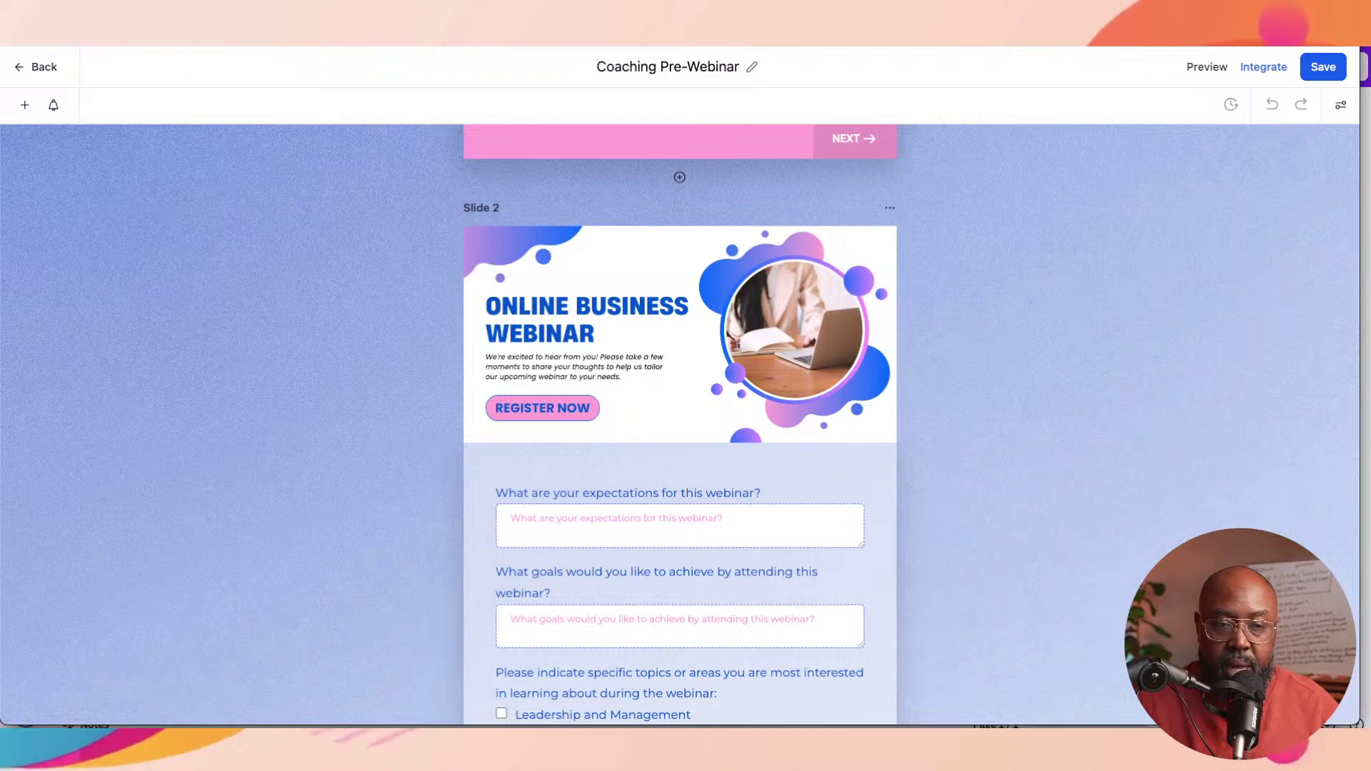
pyautogui.scroll(-2, 679, 424)
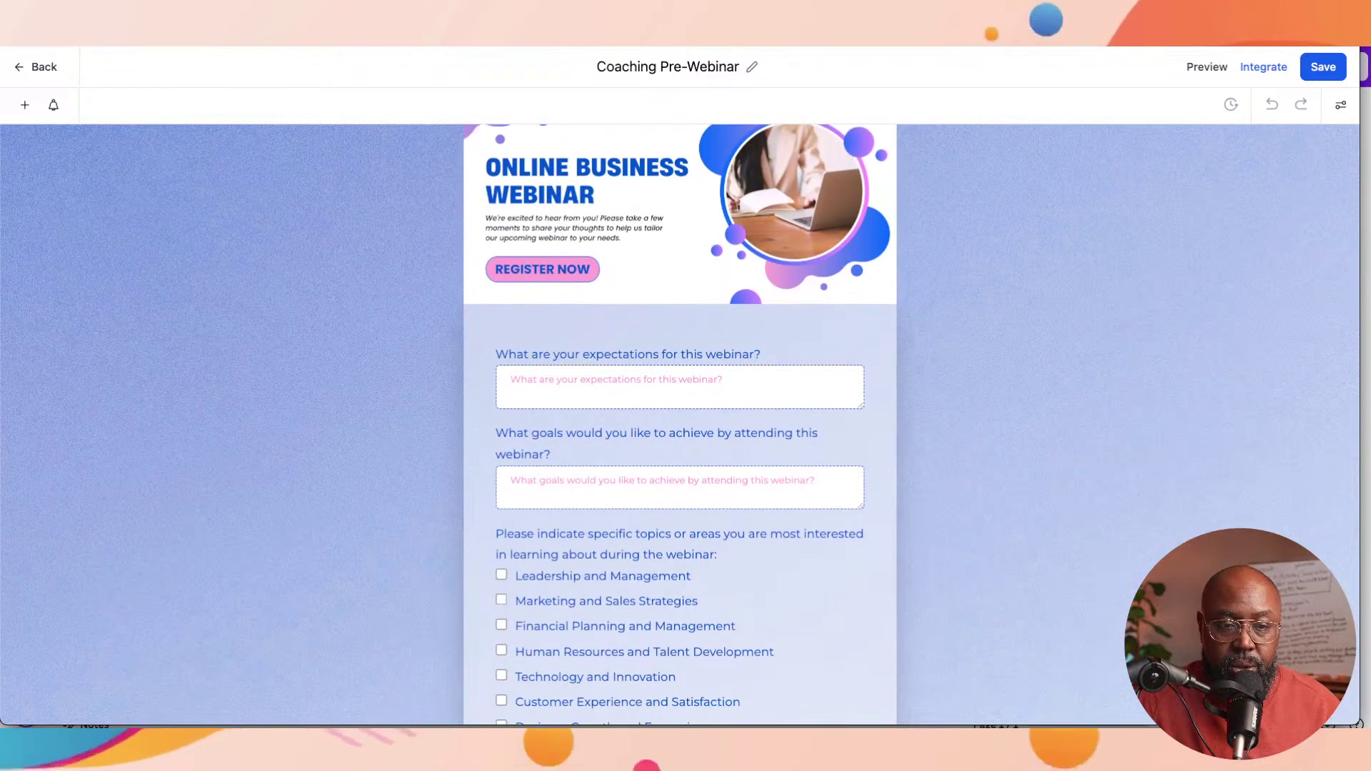
pyautogui.scroll(-1, 679, 424)
pyautogui.scroll(-2, 679, 424)
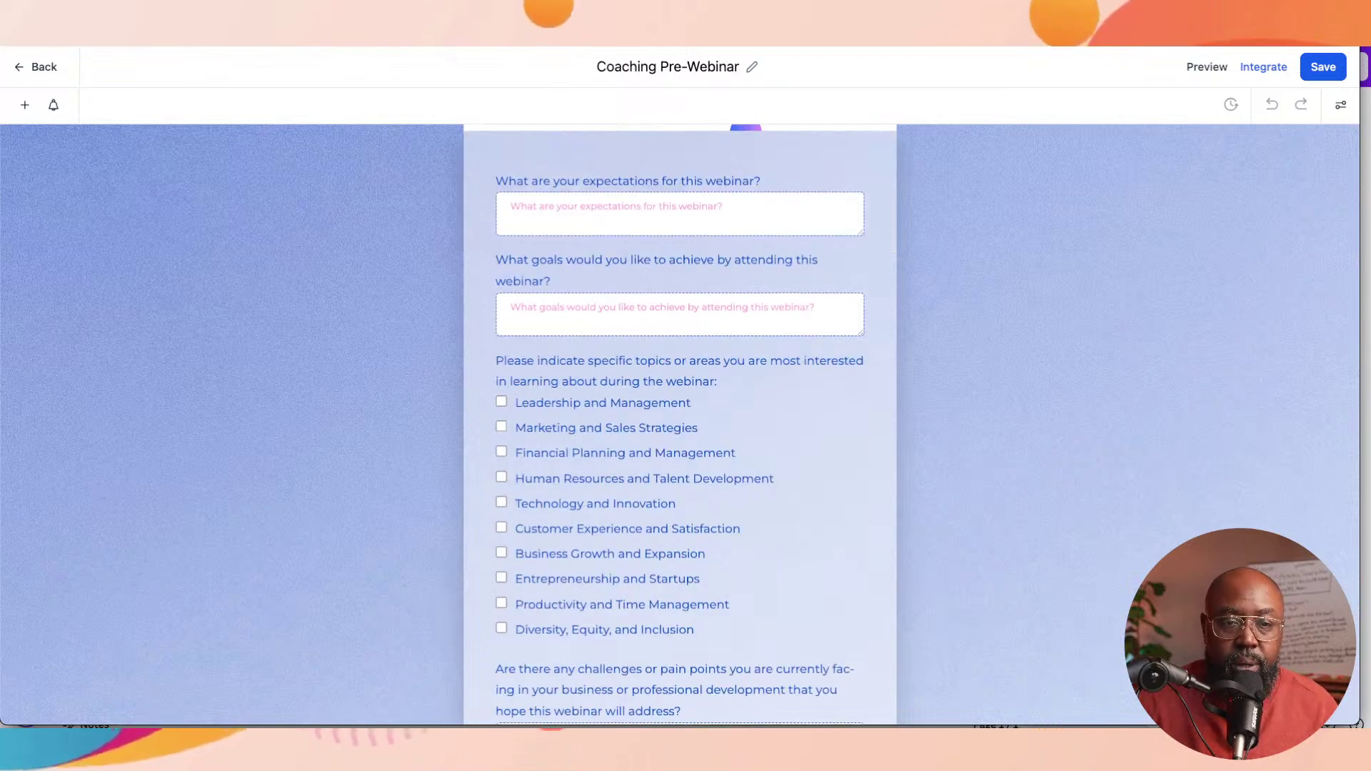
pyautogui.scroll(-3, 680, 424)
pyautogui.scroll(-1, 680, 424)
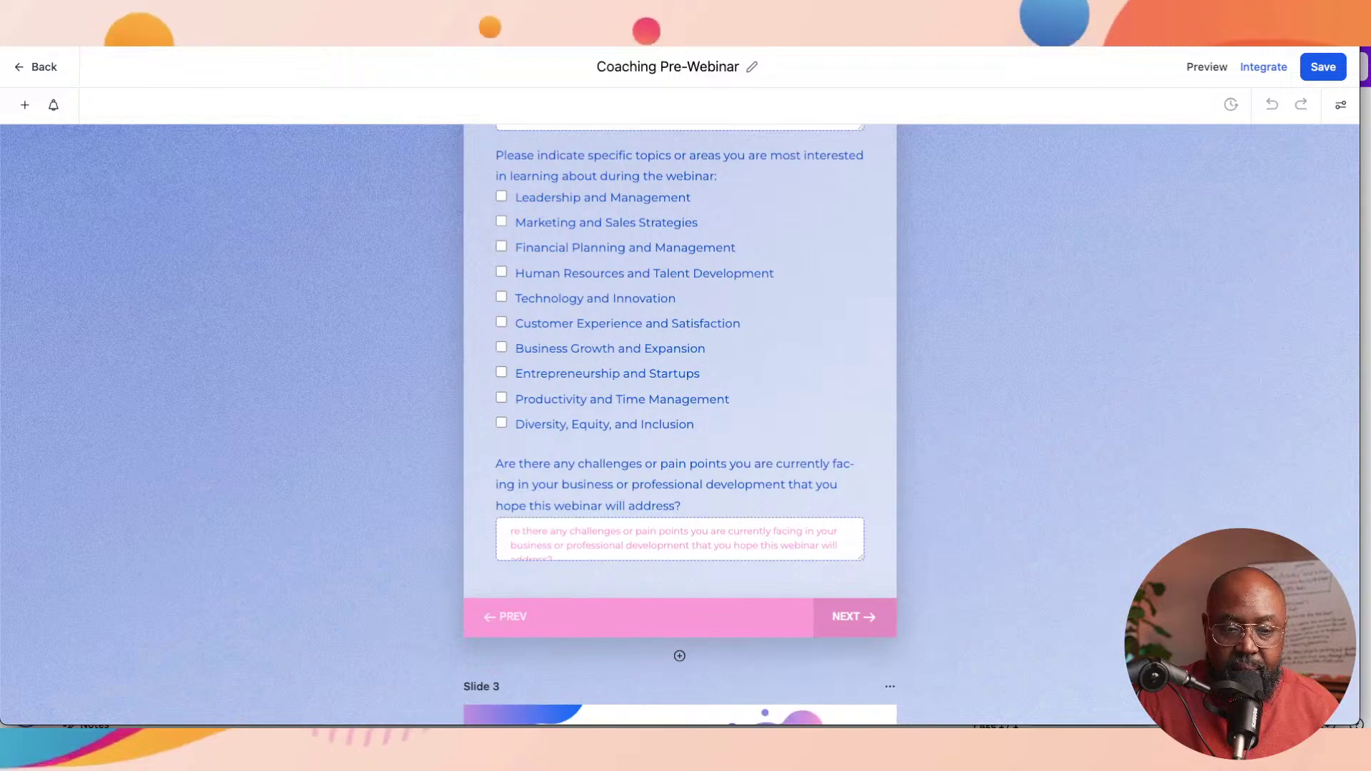
pyautogui.scroll(-10, 680, 425)
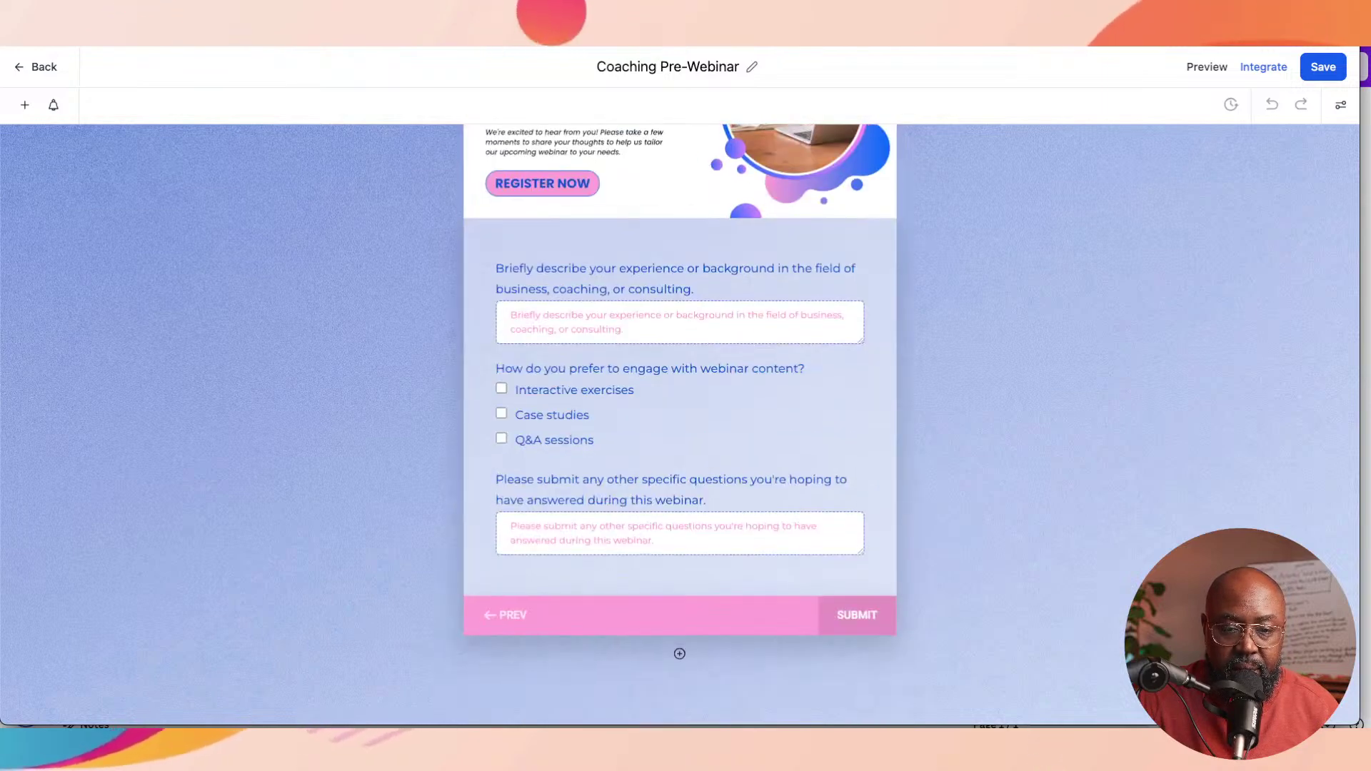
pyautogui.scroll(5, 679, 424)
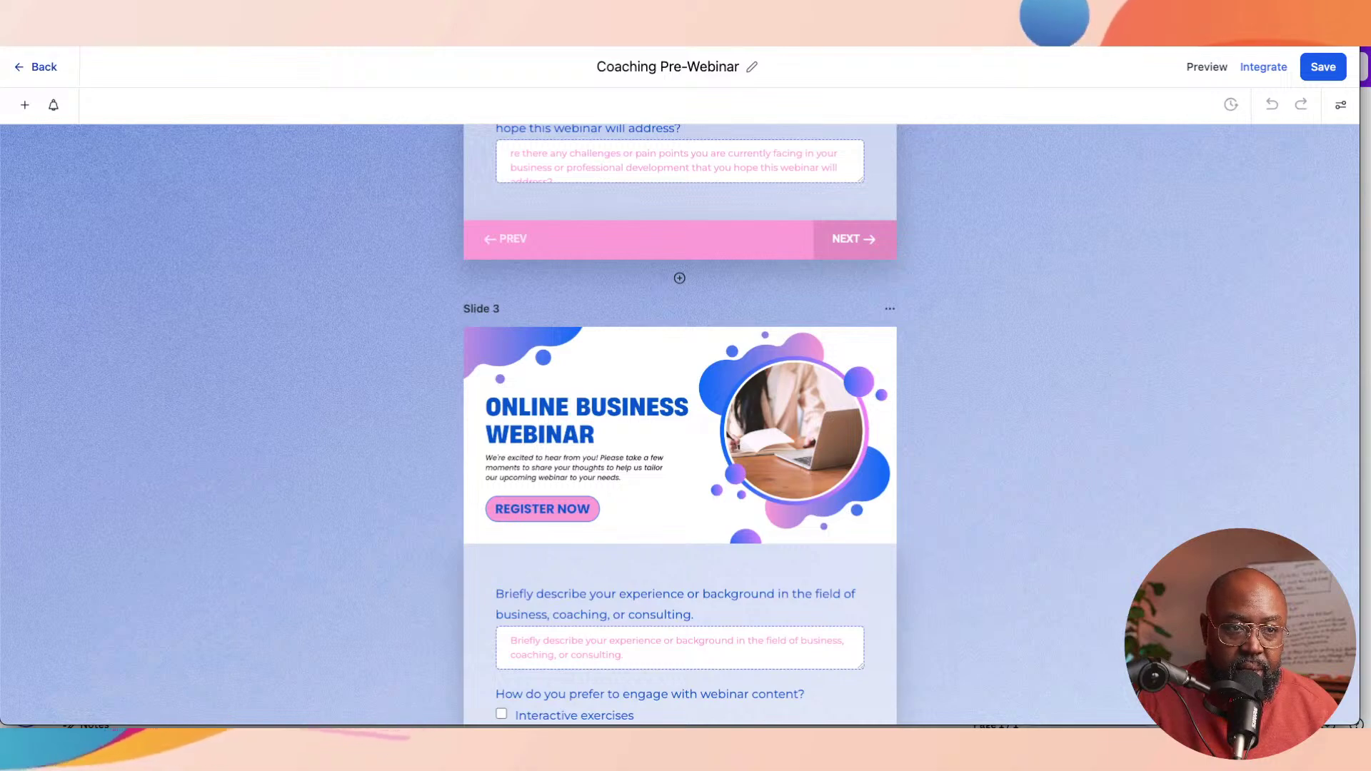
pyautogui.click(37, 67)
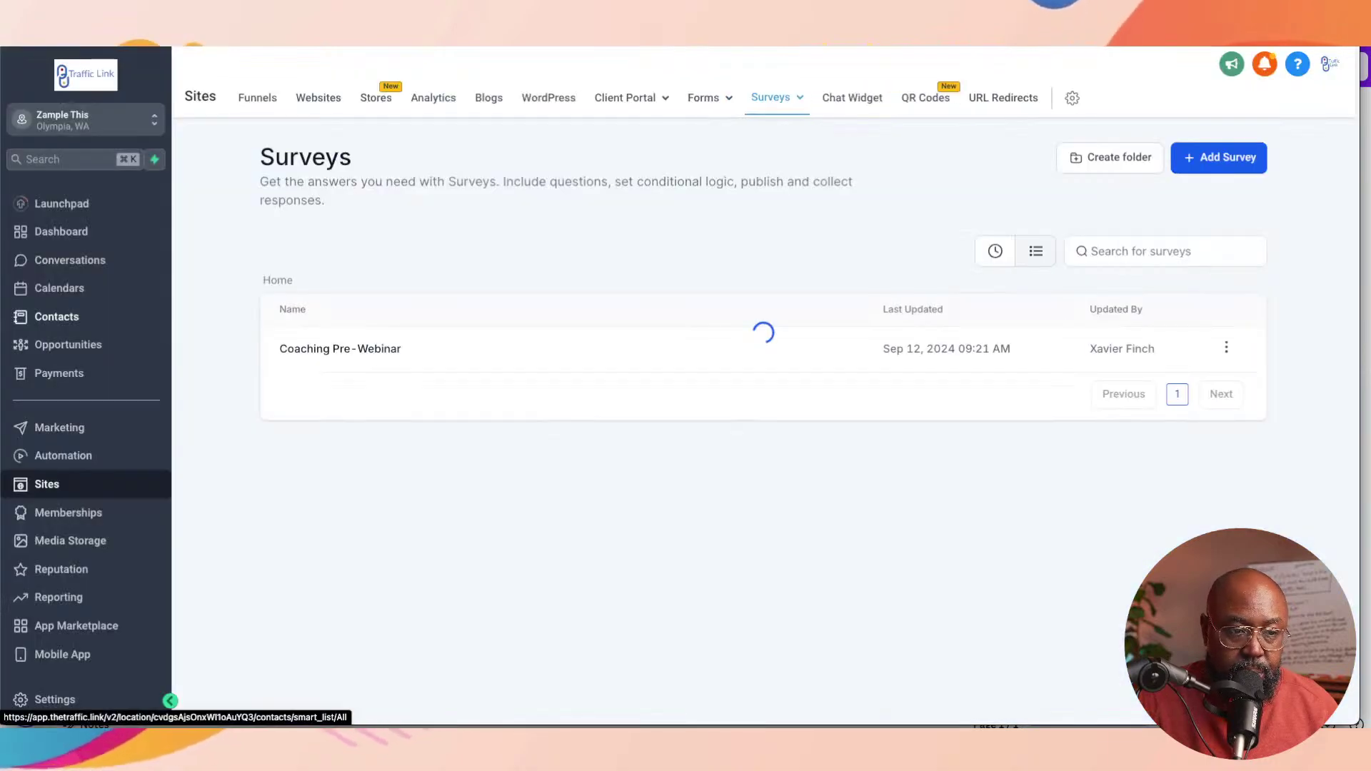
# Step: Go from the Forms tab to Automation to show the Workflow List
pyautogui.click(703, 97)
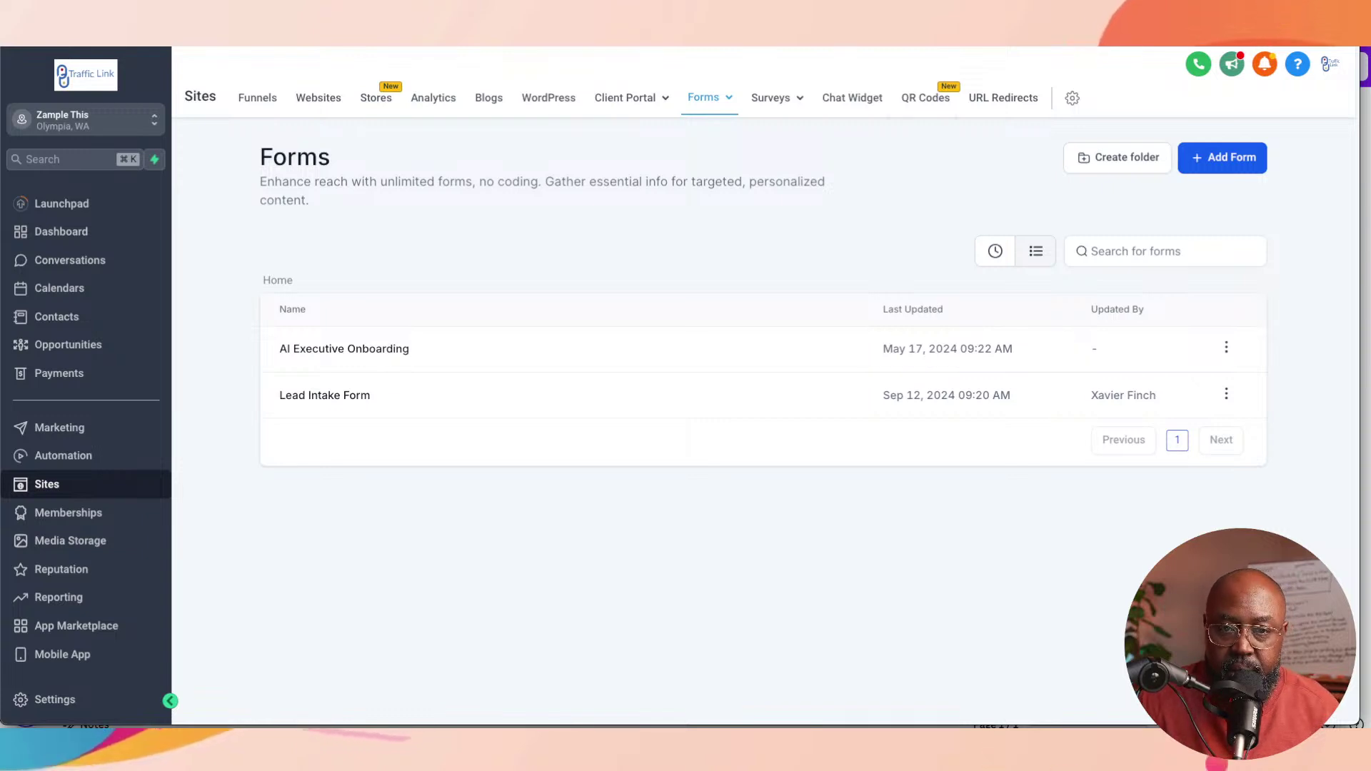
pyautogui.moveTo(777, 97)
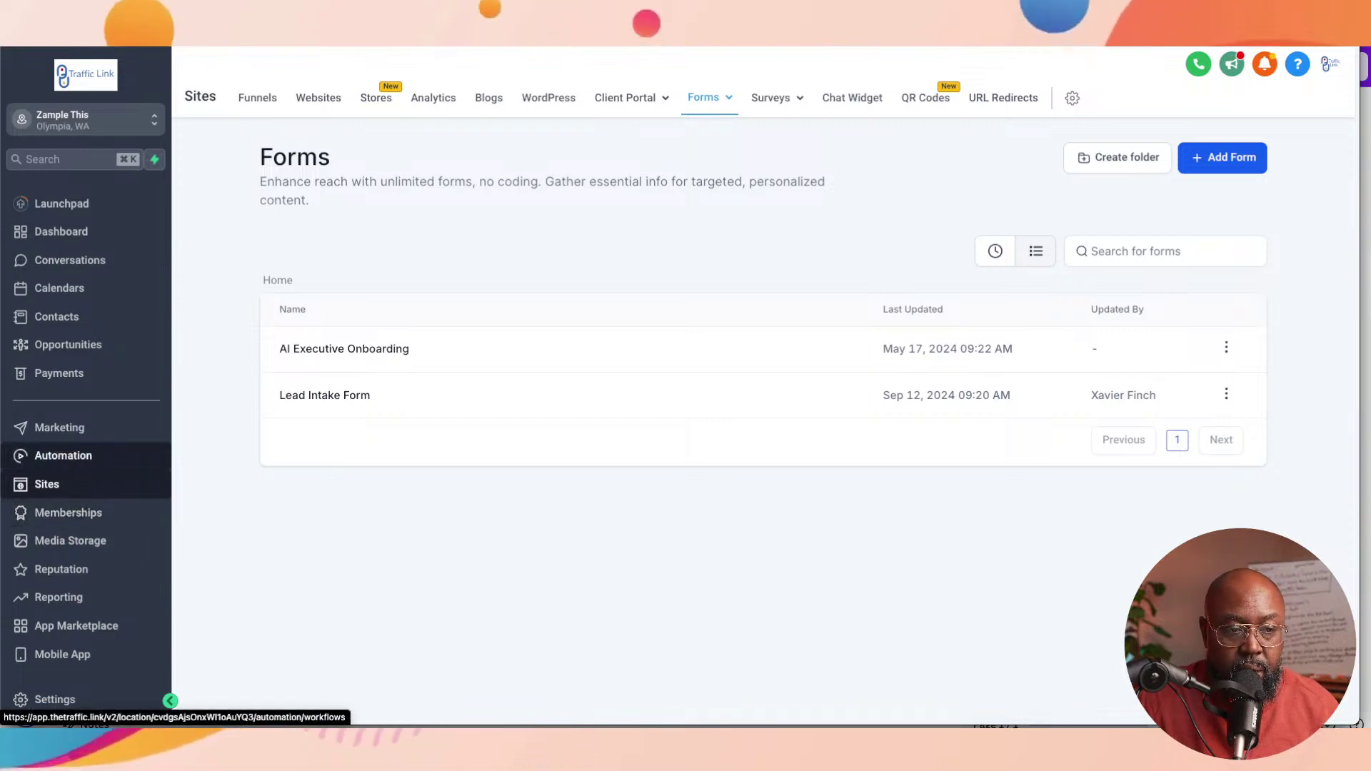
pyautogui.click(62, 456)
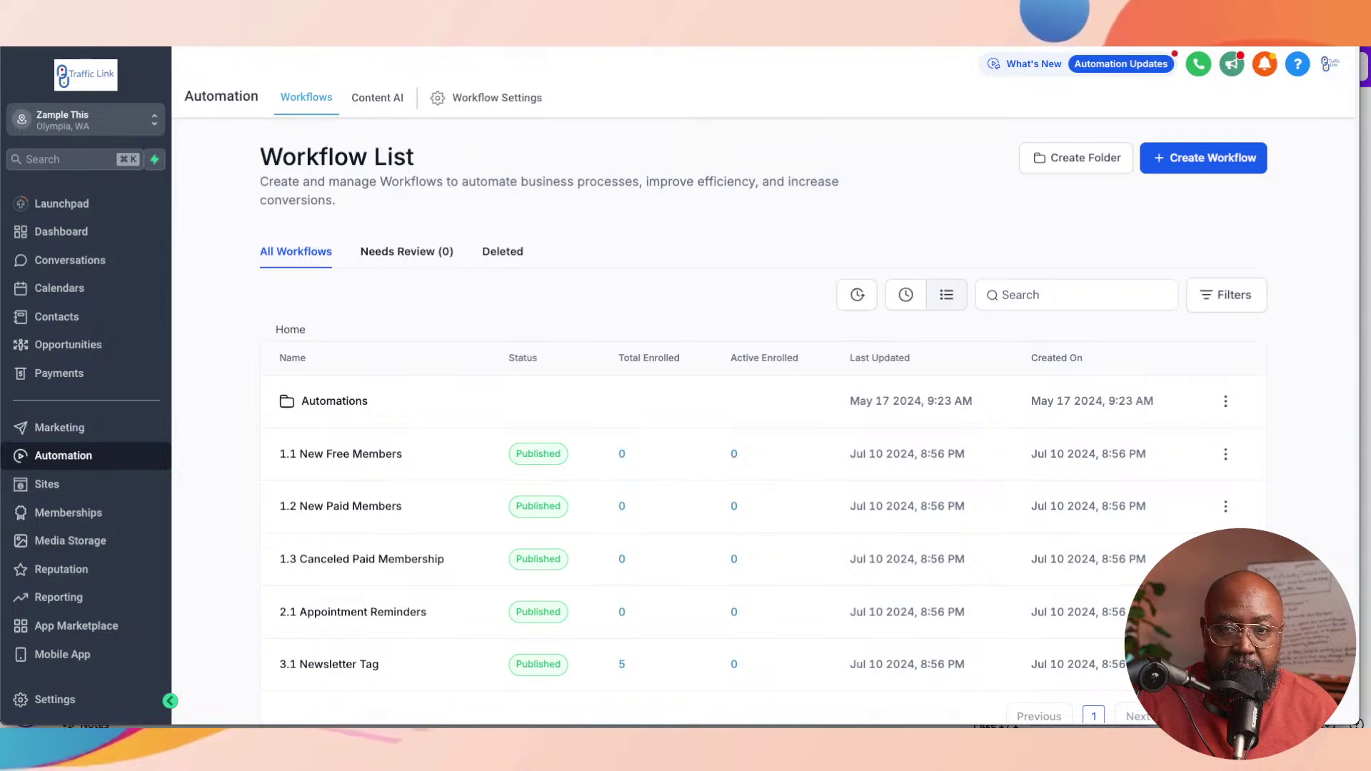
# Step: Create a workflow from a recipe and scroll the recipes to Recipe - Email Drip Sequence
pyautogui.click(1203, 158)
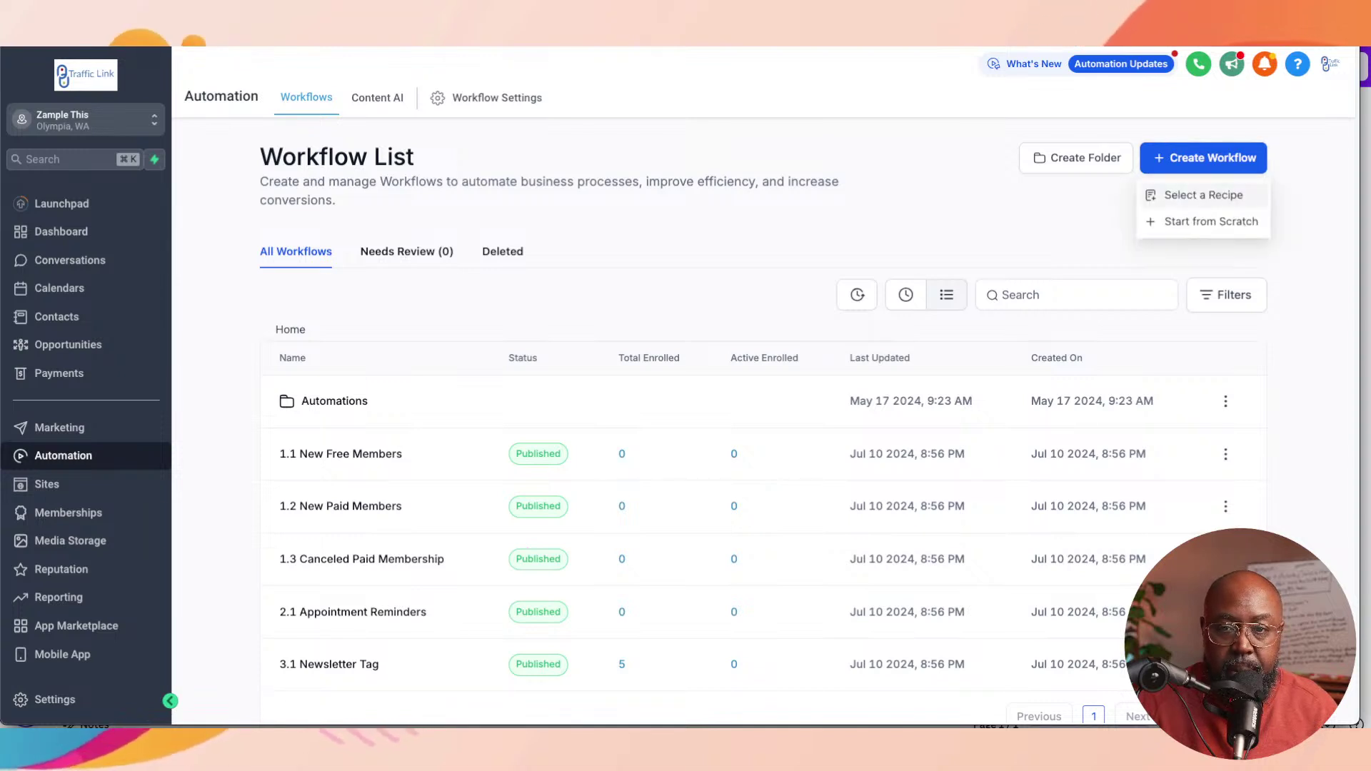
pyautogui.click(1203, 195)
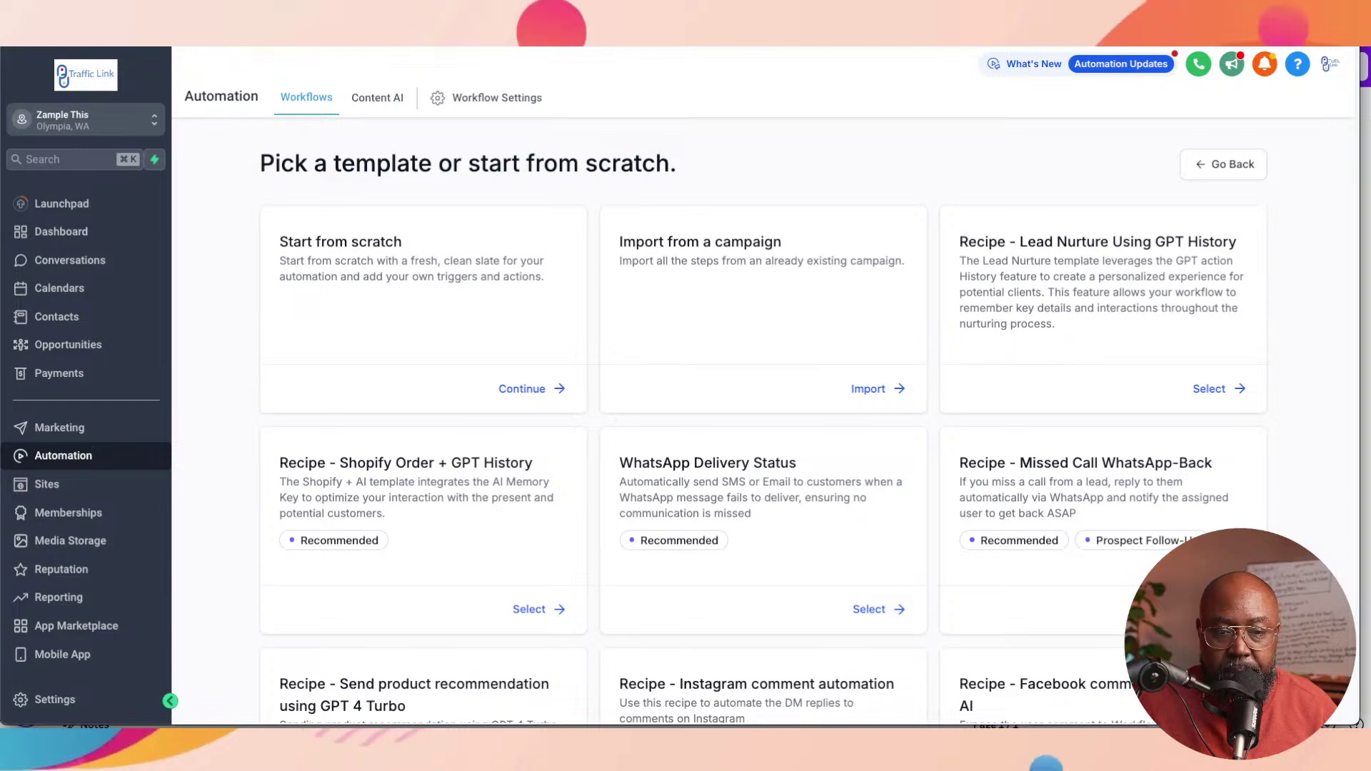
pyautogui.scroll(-3, 763, 421)
pyautogui.scroll(-5, 763, 422)
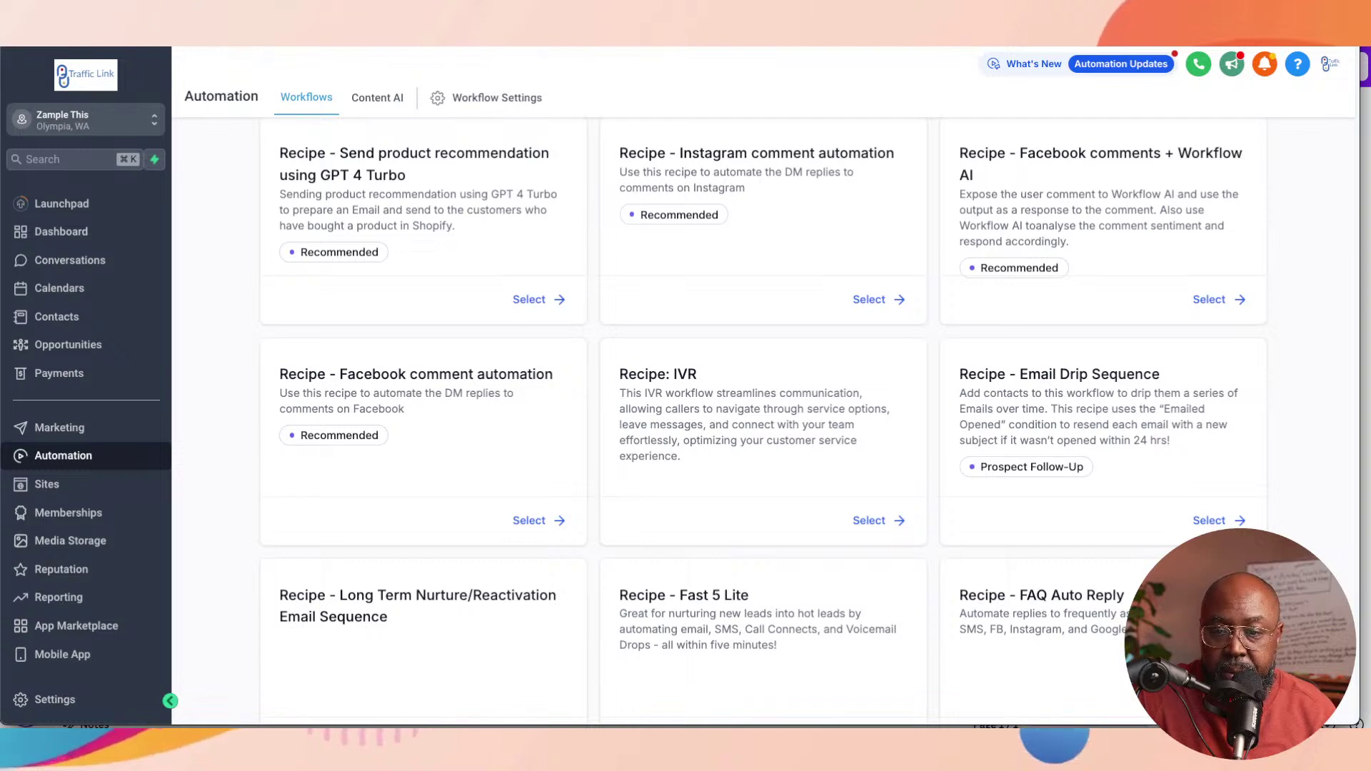
pyautogui.scroll(-1, 763, 421)
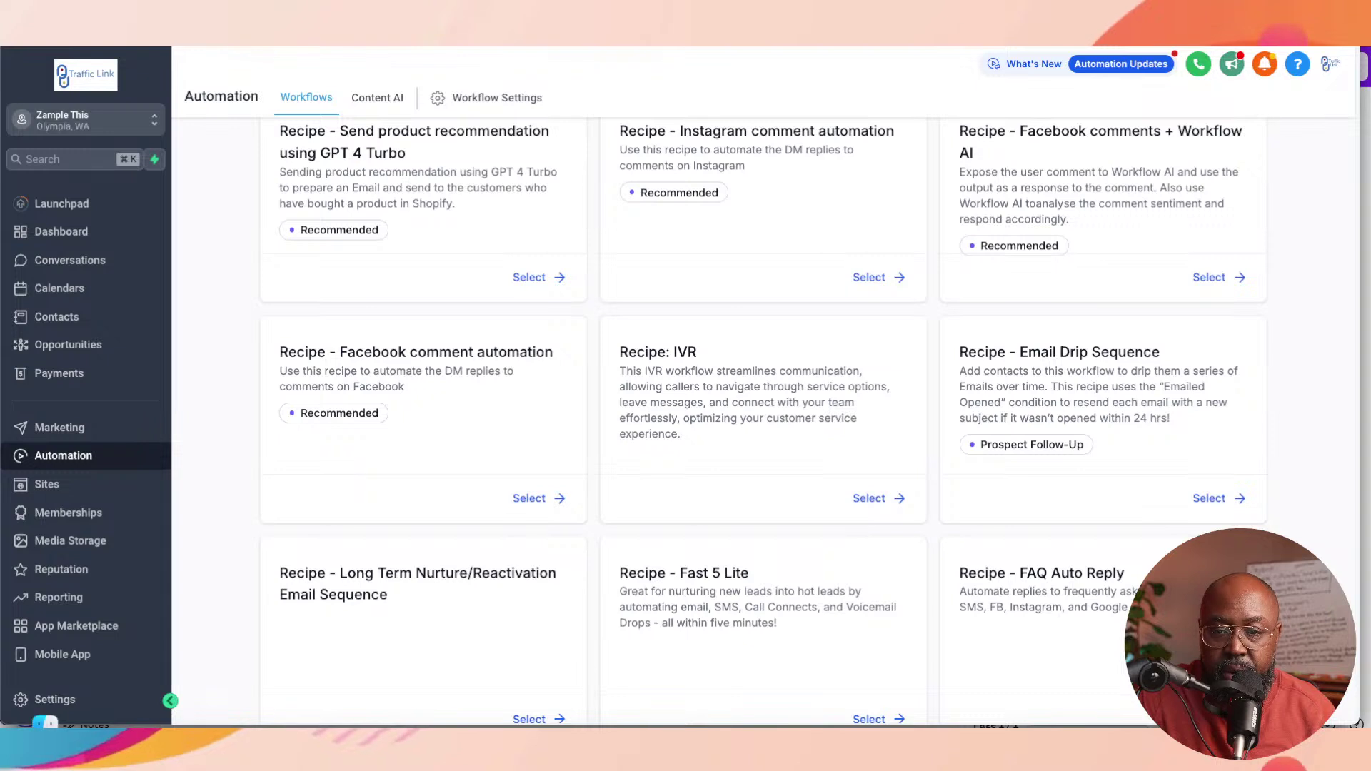
# Step: Select Recipe - Email Drip Sequence and scroll to the Email 1 opened Yes/No/None branches
pyautogui.click(1215, 497)
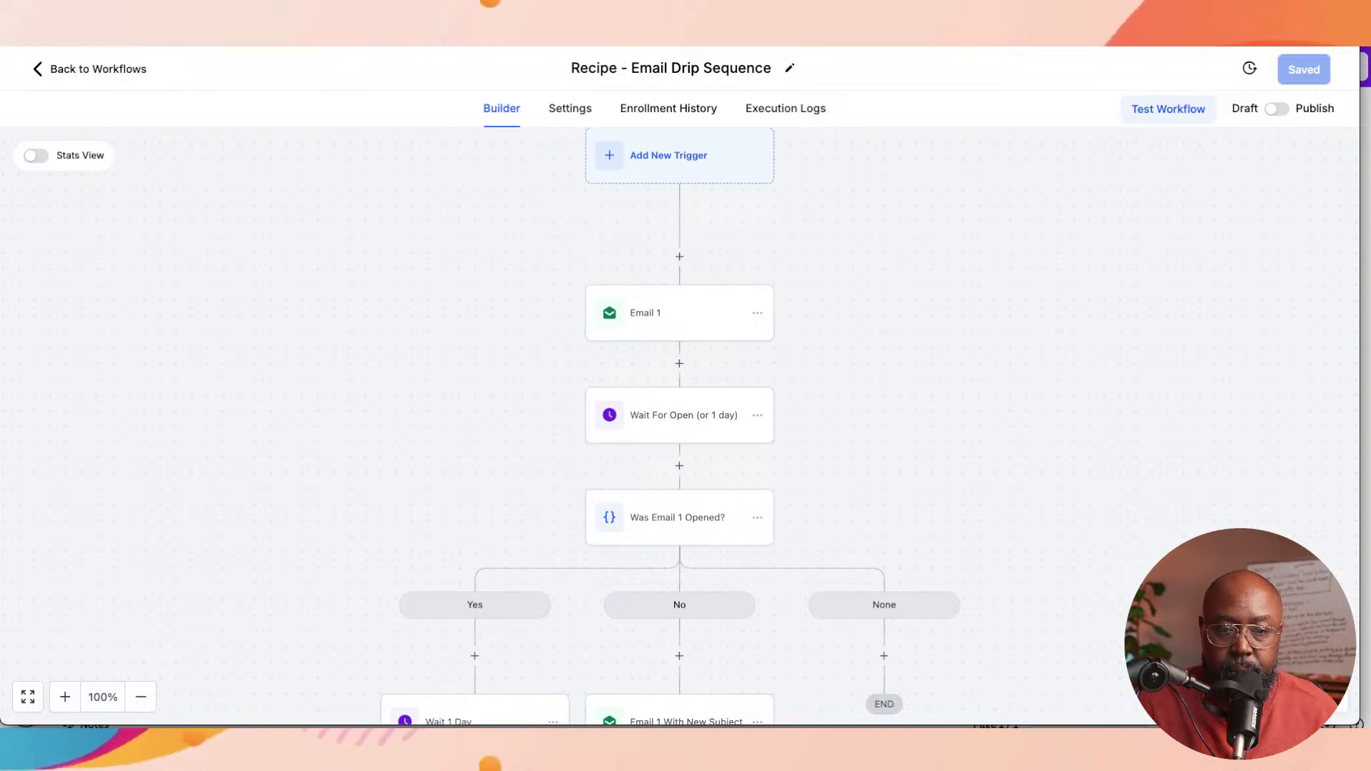
pyautogui.scroll(1, 678, 429)
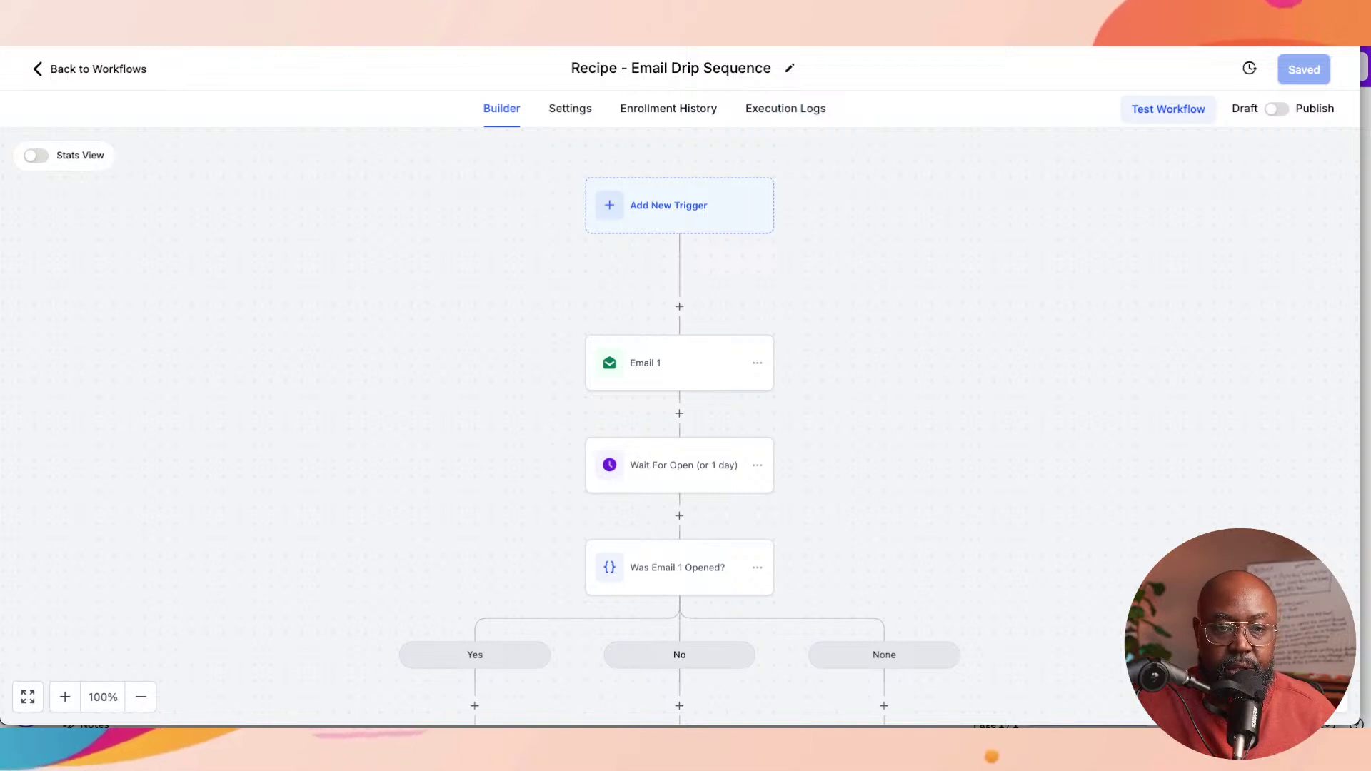
pyautogui.scroll(-1, 679, 428)
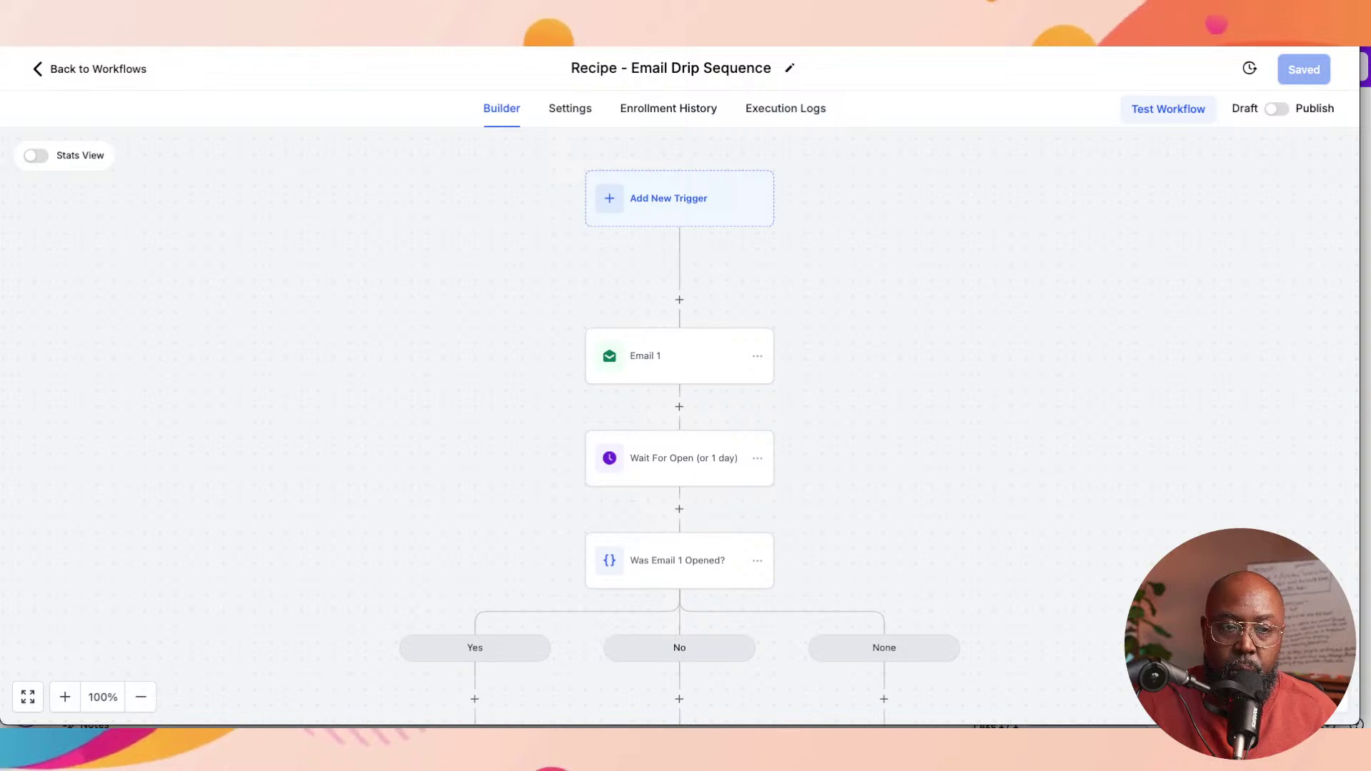
pyautogui.scroll(-3, 679, 428)
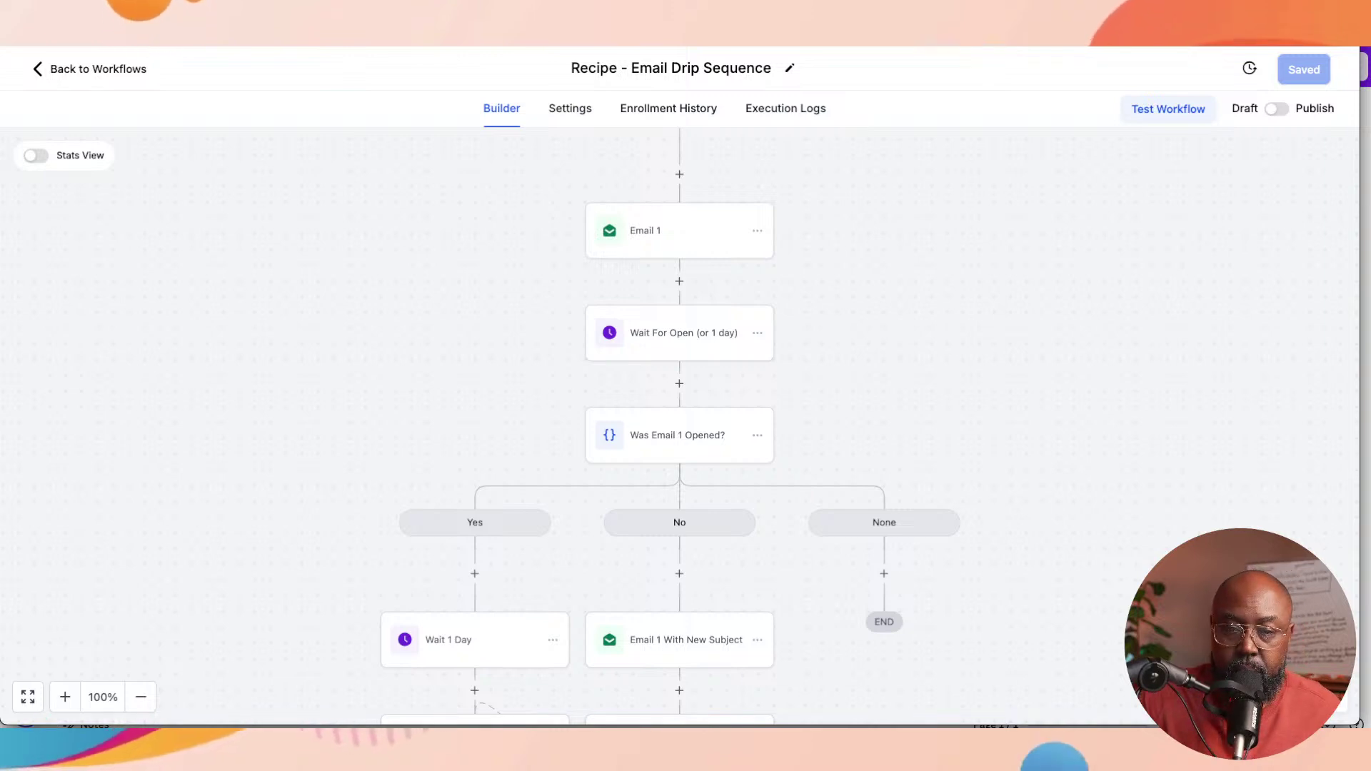
pyautogui.hscroll(1, 679, 426)
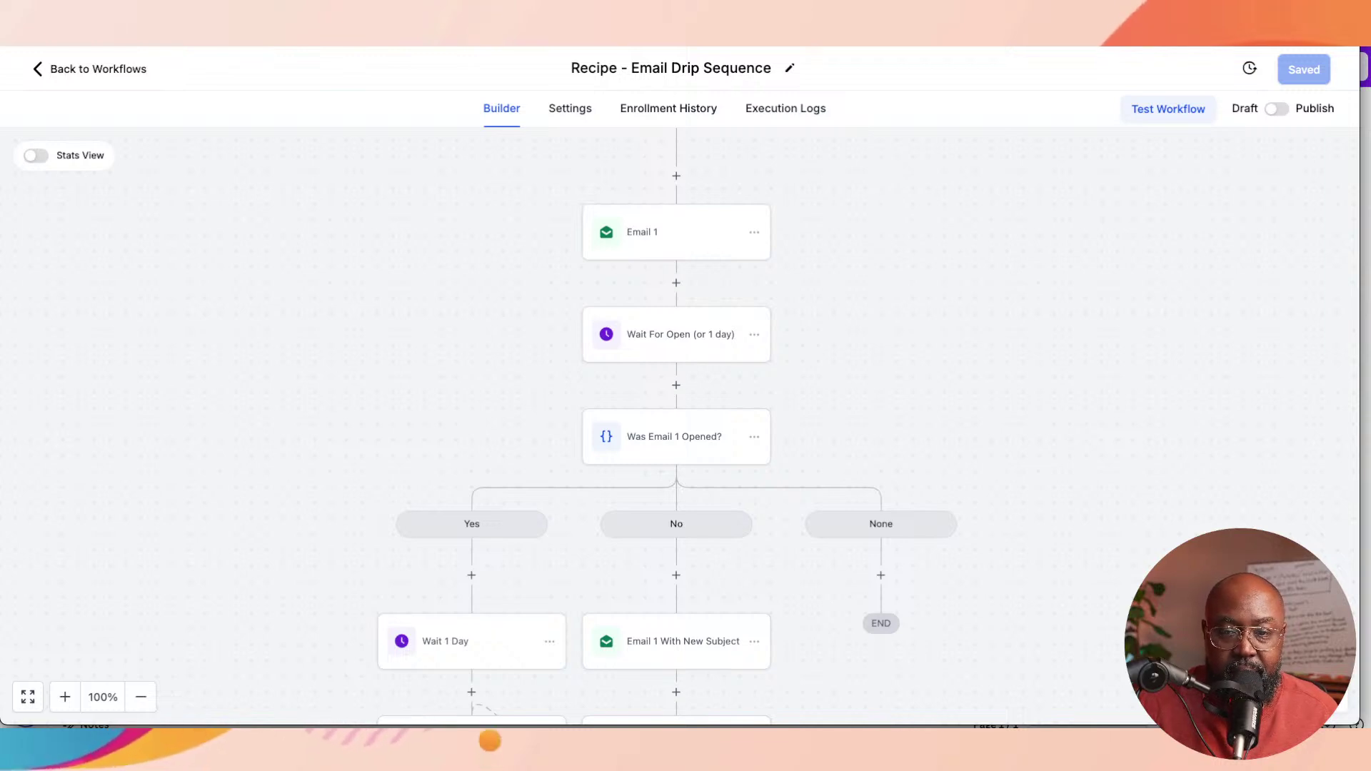
# Step: Open Email 1's action settings and scroll through the Email 2 and Email 3 open-condition branches and back
pyautogui.click(643, 232)
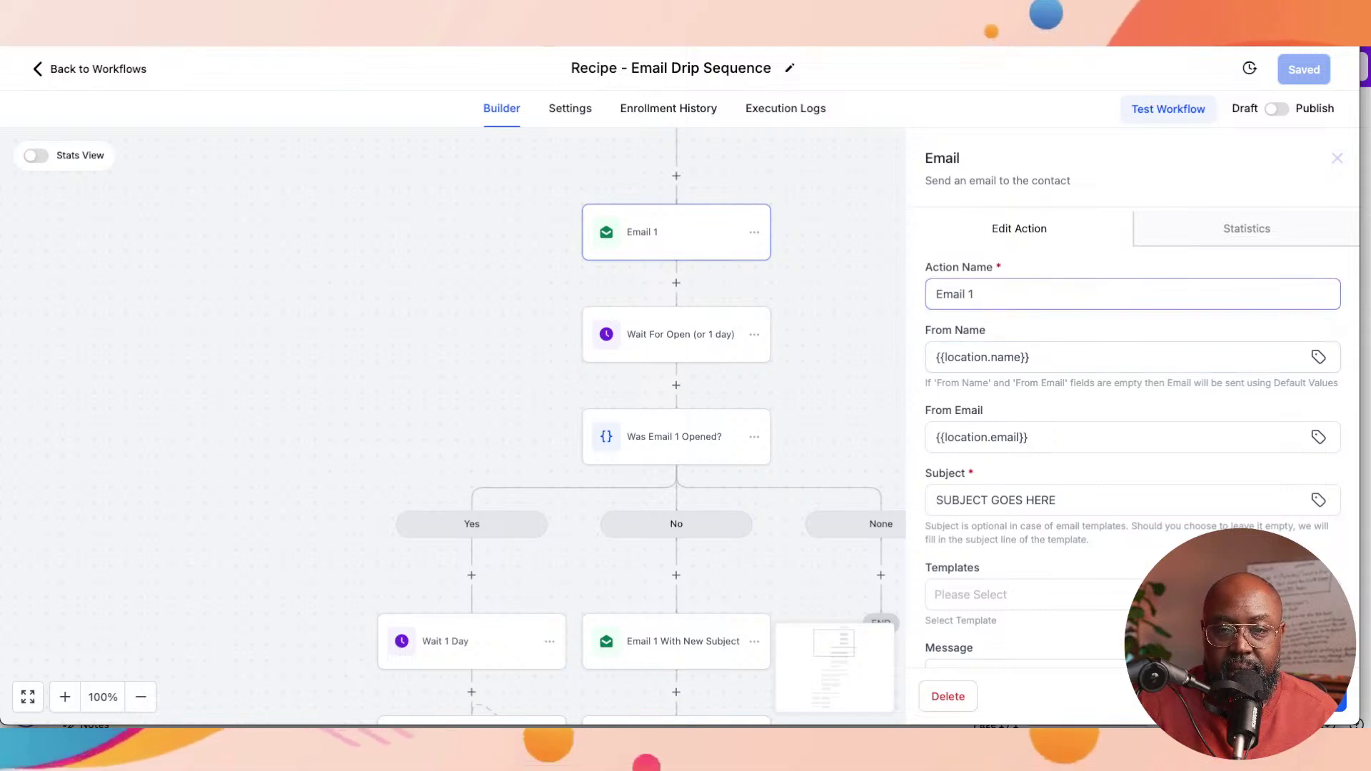
pyautogui.scroll(-1, 1132, 428)
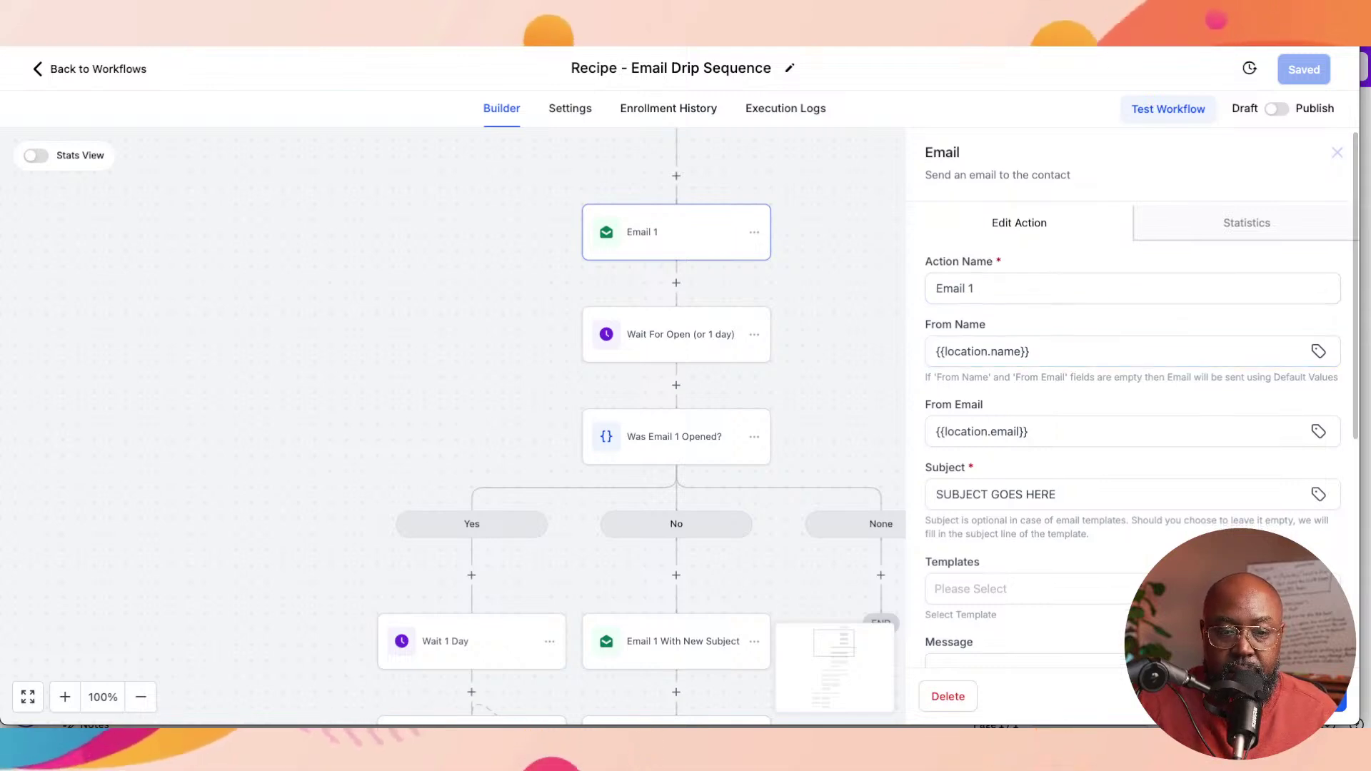
pyautogui.scroll(-2, 457, 428)
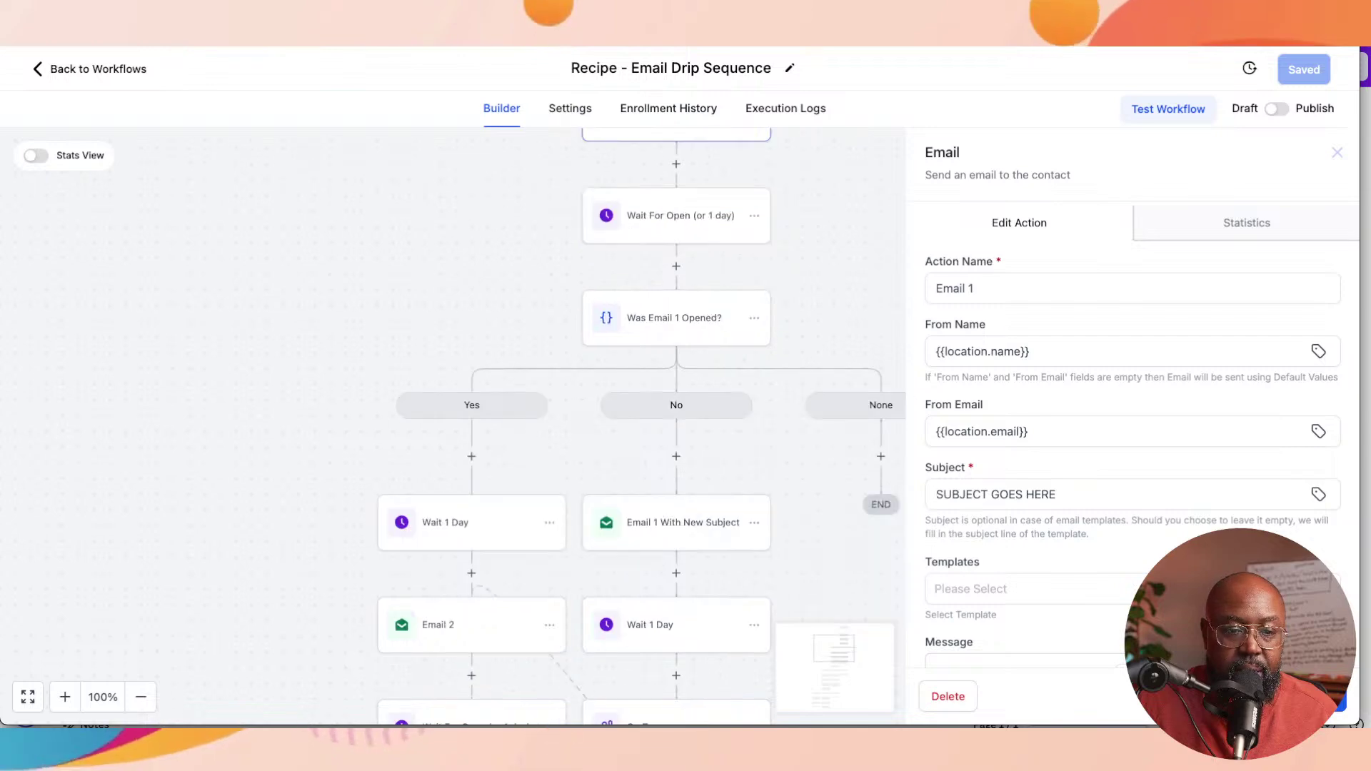
pyautogui.scroll(-4, 457, 429)
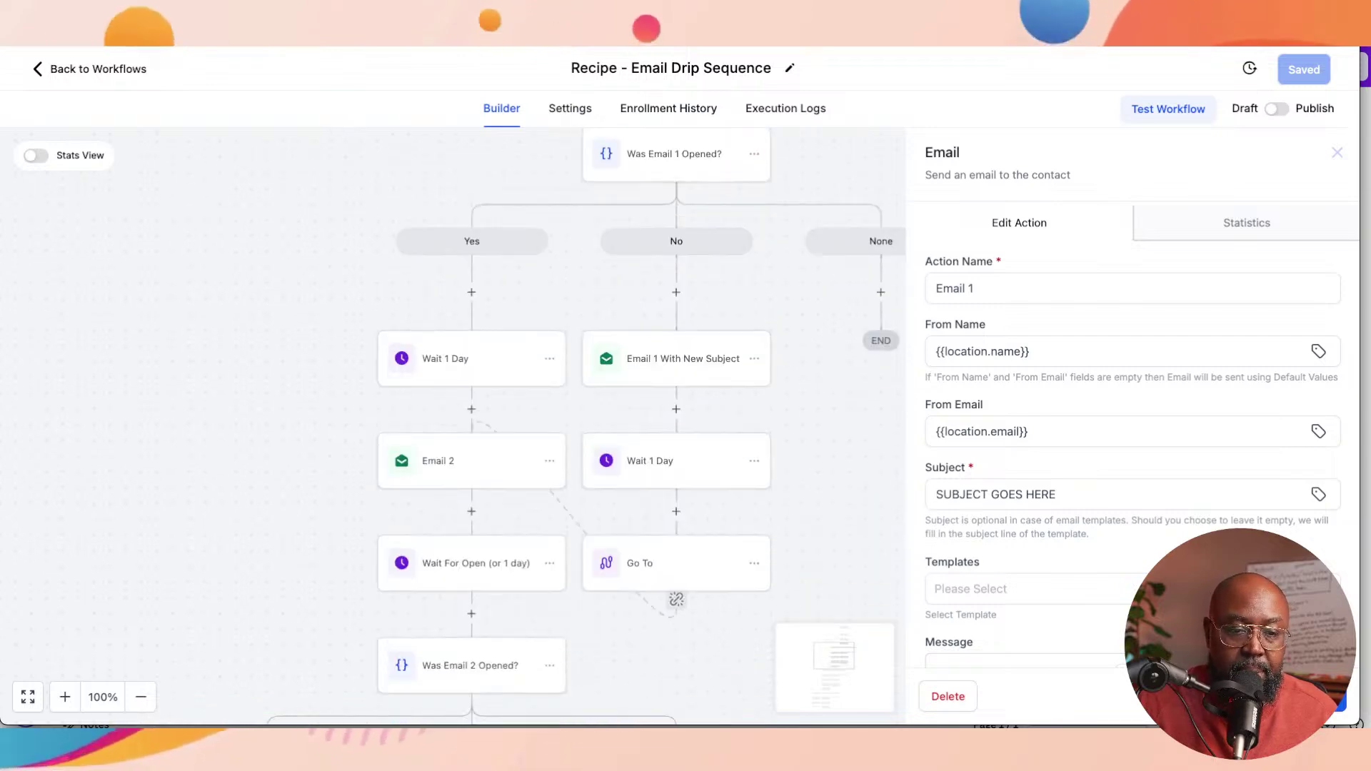
pyautogui.scroll(-3, 457, 428)
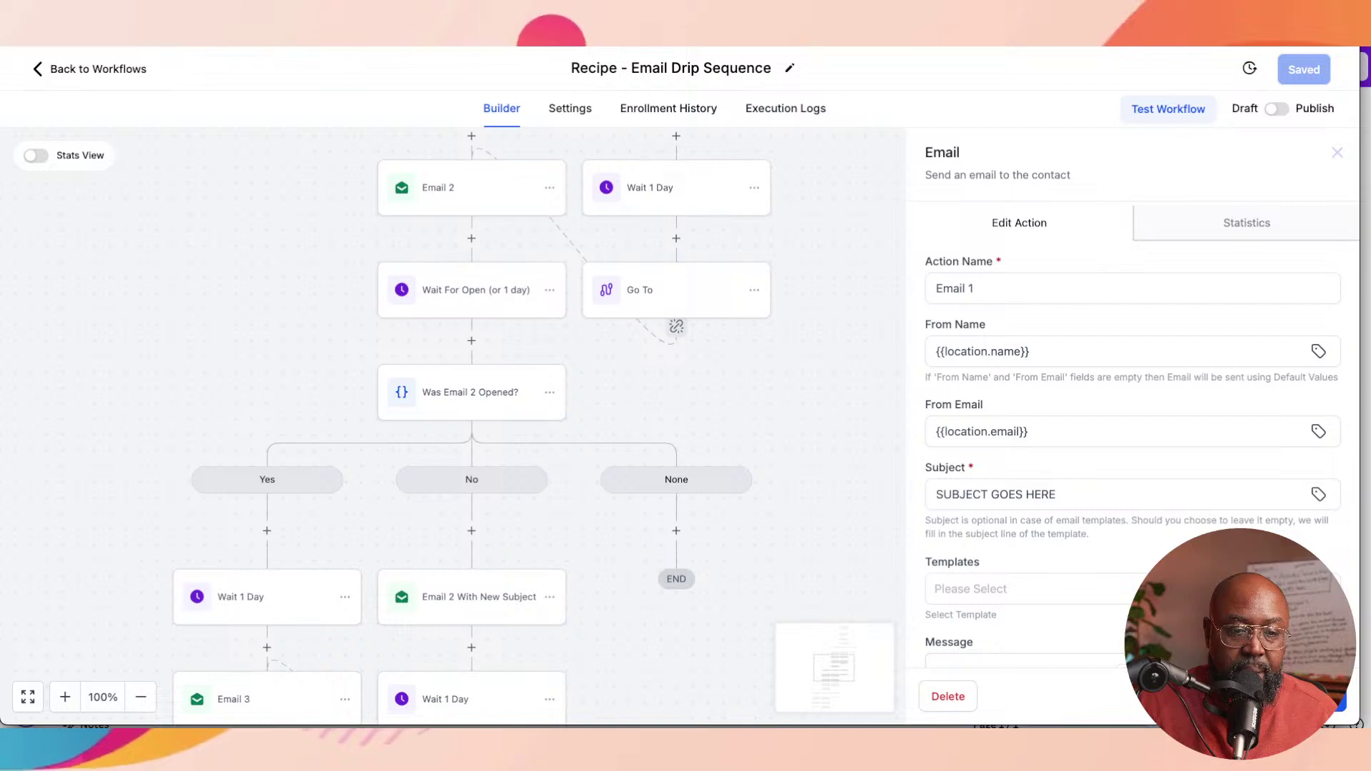
pyautogui.scroll(-2, 457, 429)
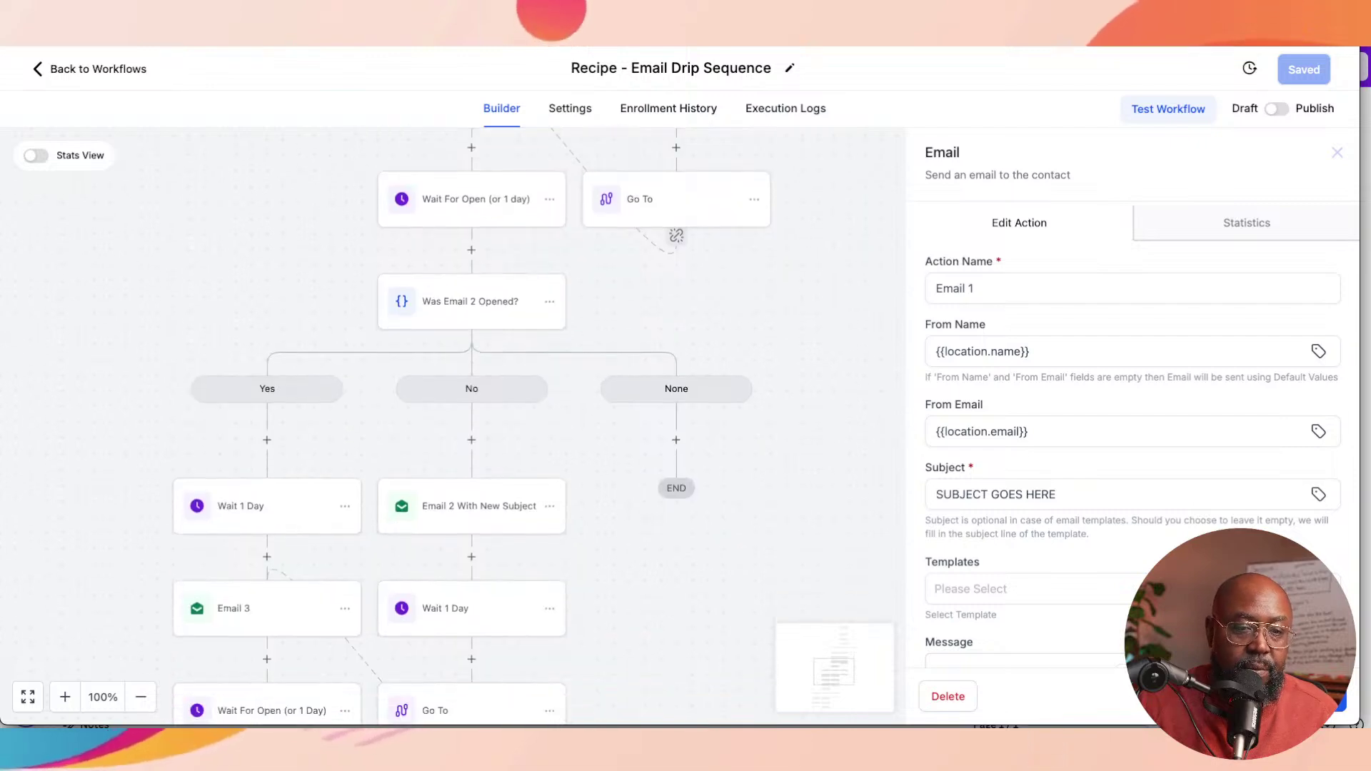
pyautogui.scroll(-2, 457, 428)
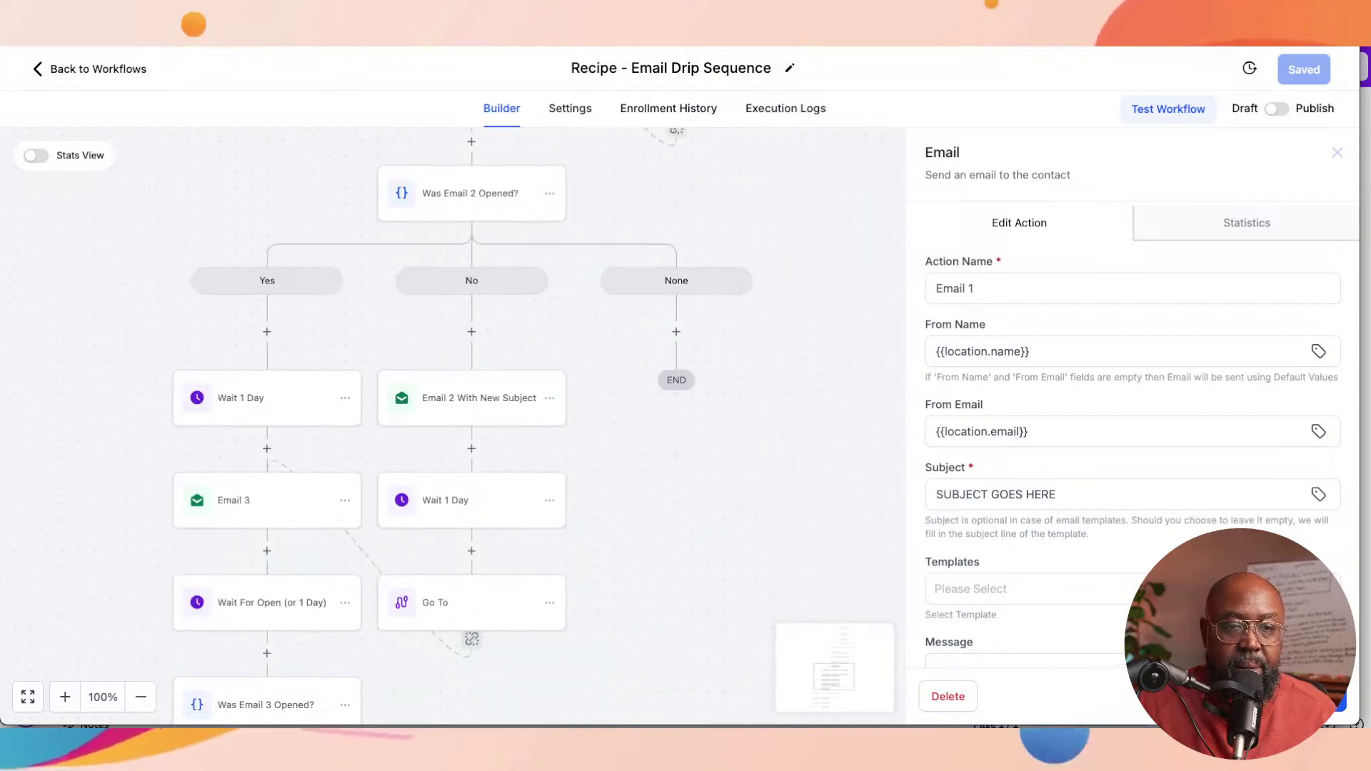
pyautogui.scroll(3, 456, 428)
pyautogui.scroll(4, 457, 428)
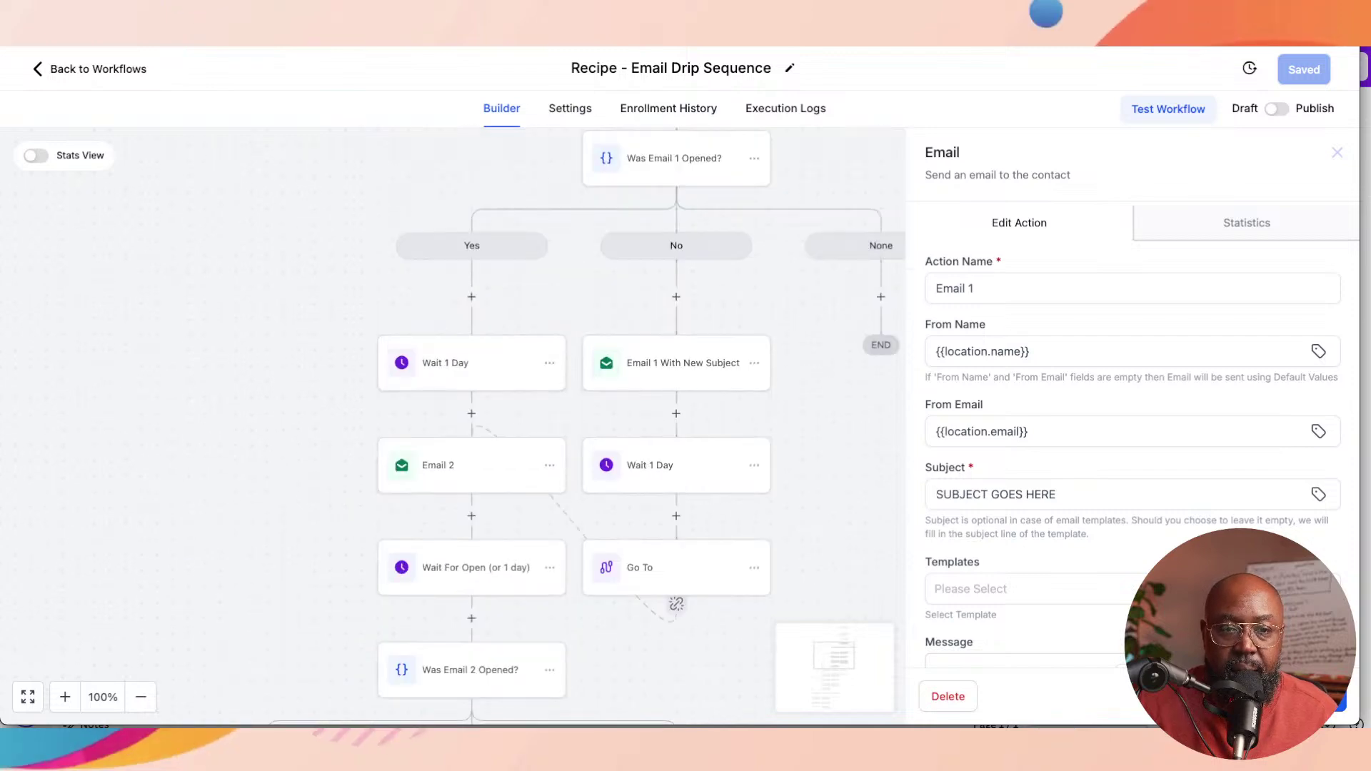
pyautogui.scroll(2, 457, 428)
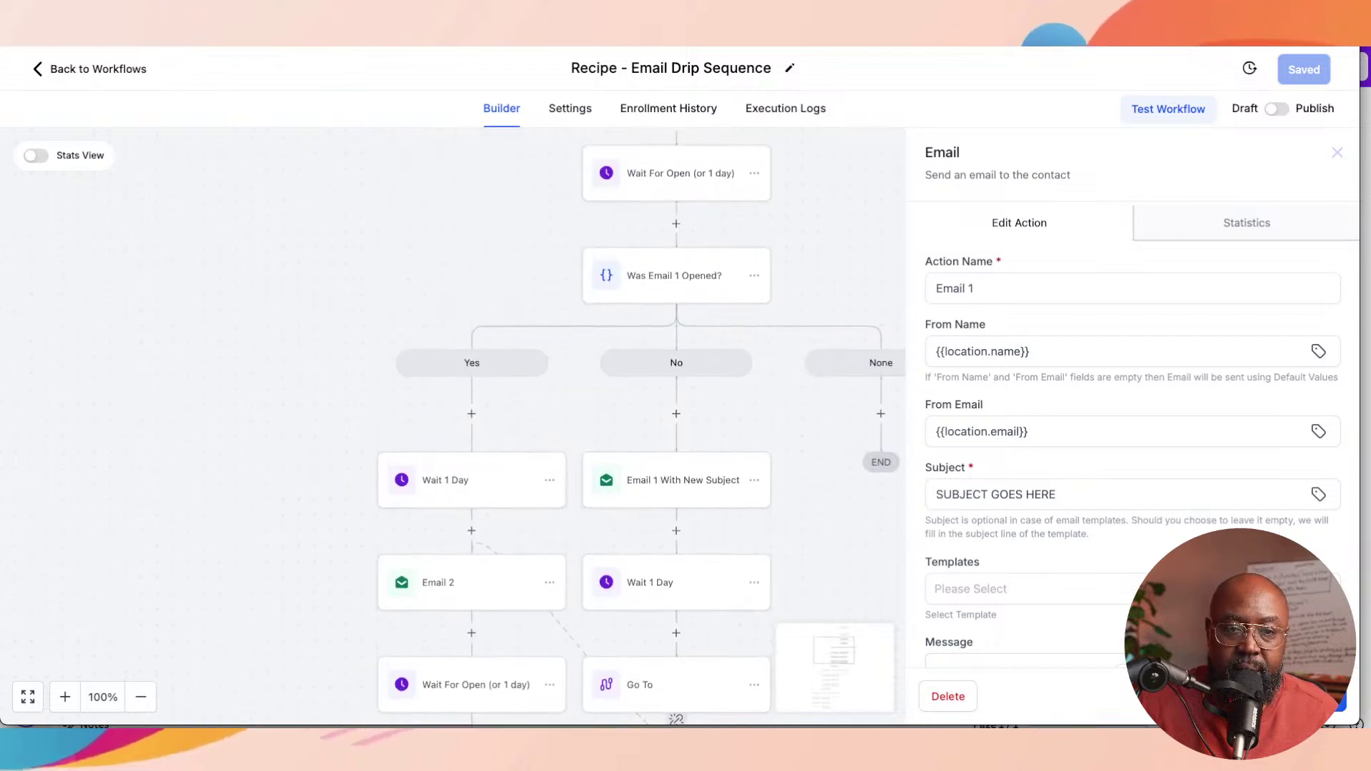
pyautogui.scroll(4, 457, 428)
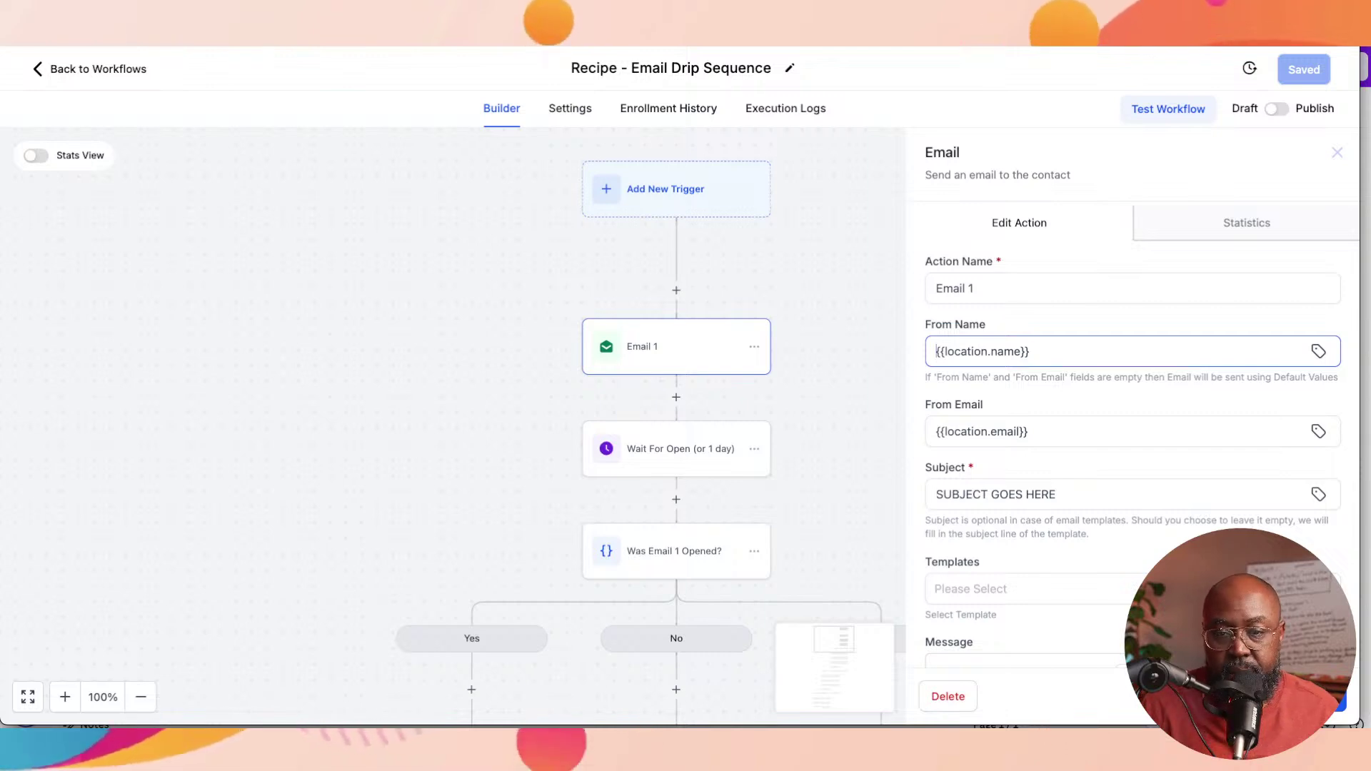
# Step: Prefix Email 1's From Name with the sender's first name and ' |' before {{location.name}}
pyautogui.write('Xavier')
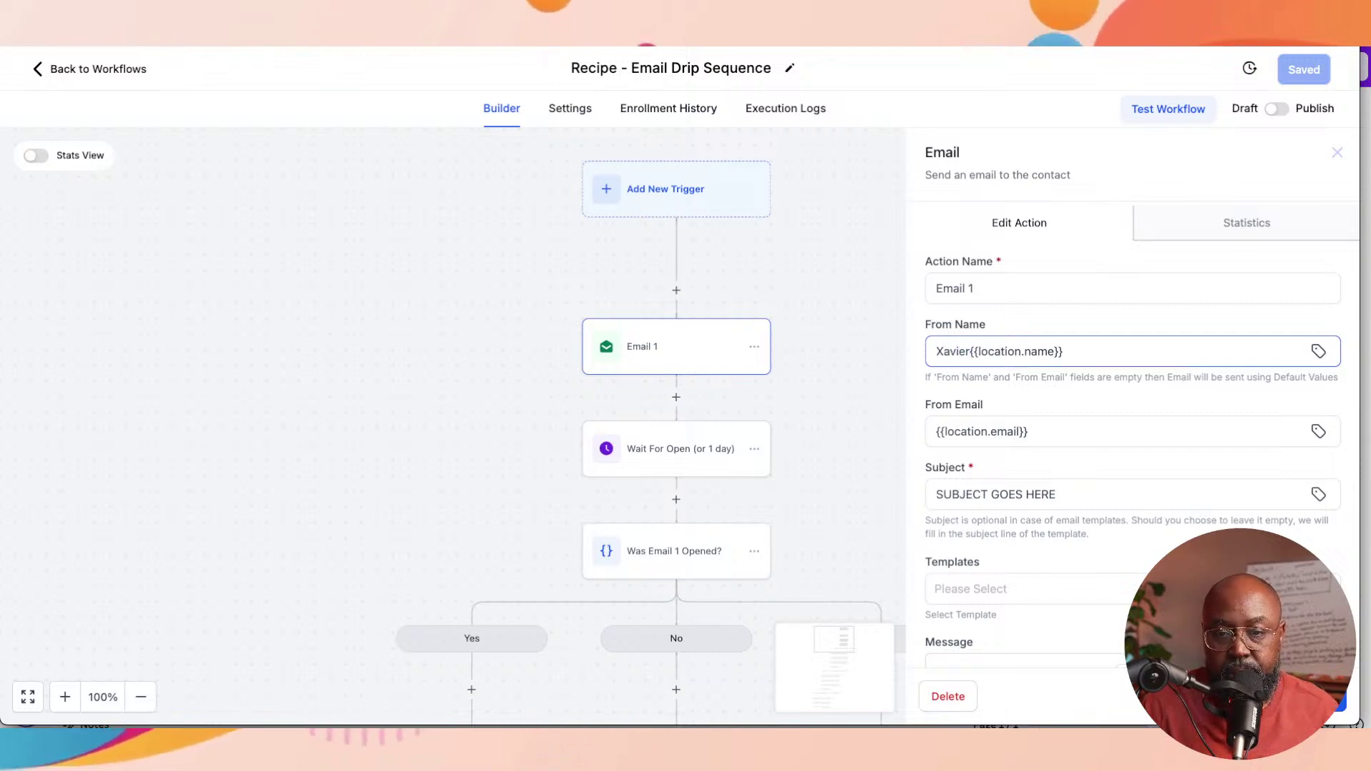
pyautogui.write(' |')
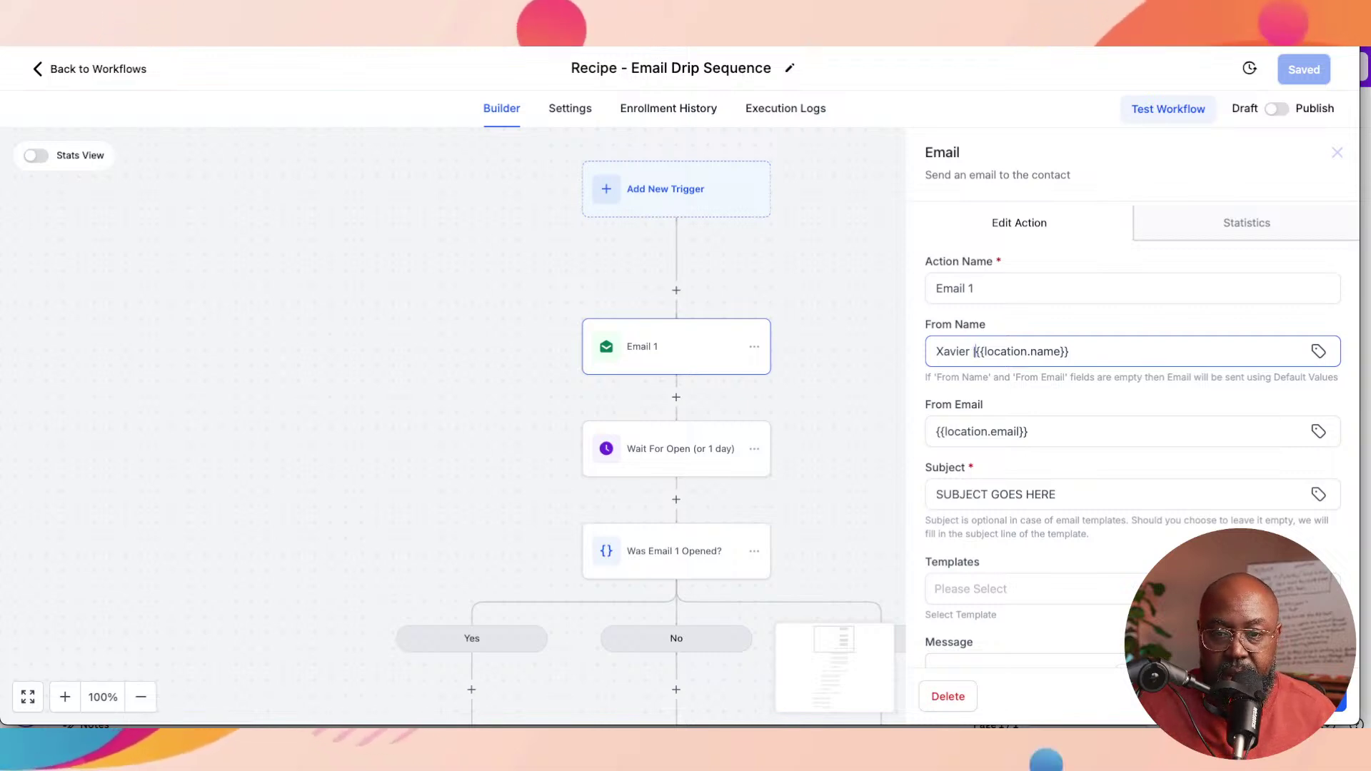
pyautogui.click(1070, 352)
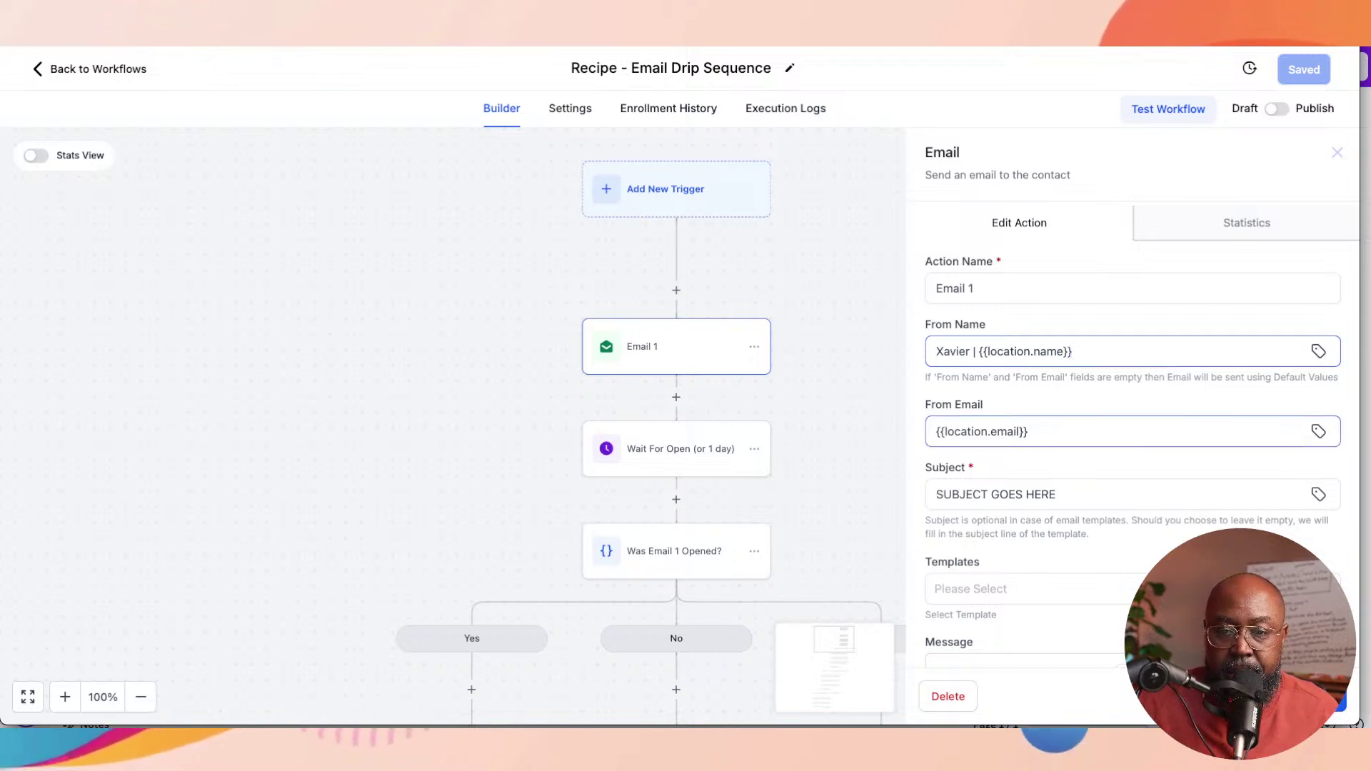
pyautogui.scroll(-1, 1028, 442)
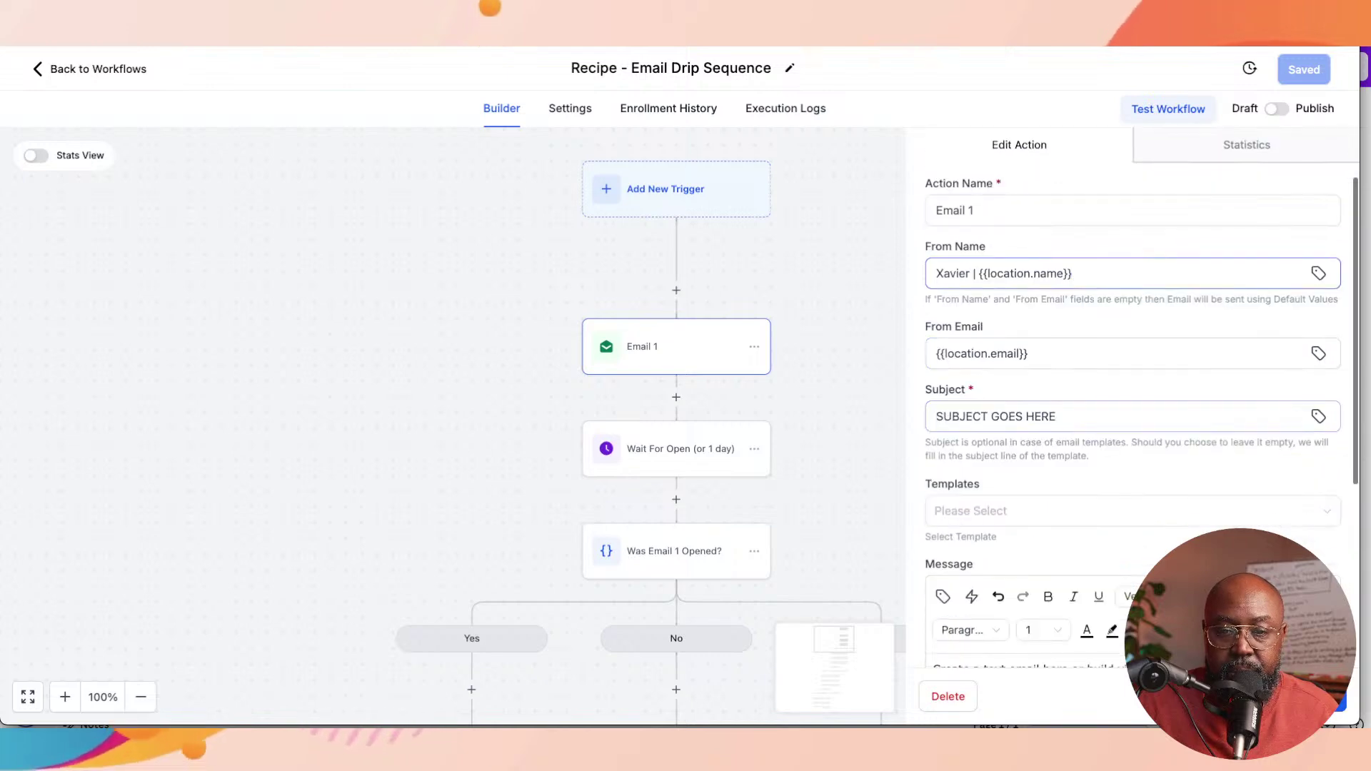
# Step: Replace the placeholder subject with 'Nice to meet you! You won't believe what's inside just for you...'
pyautogui.tripleClick(1006, 416)
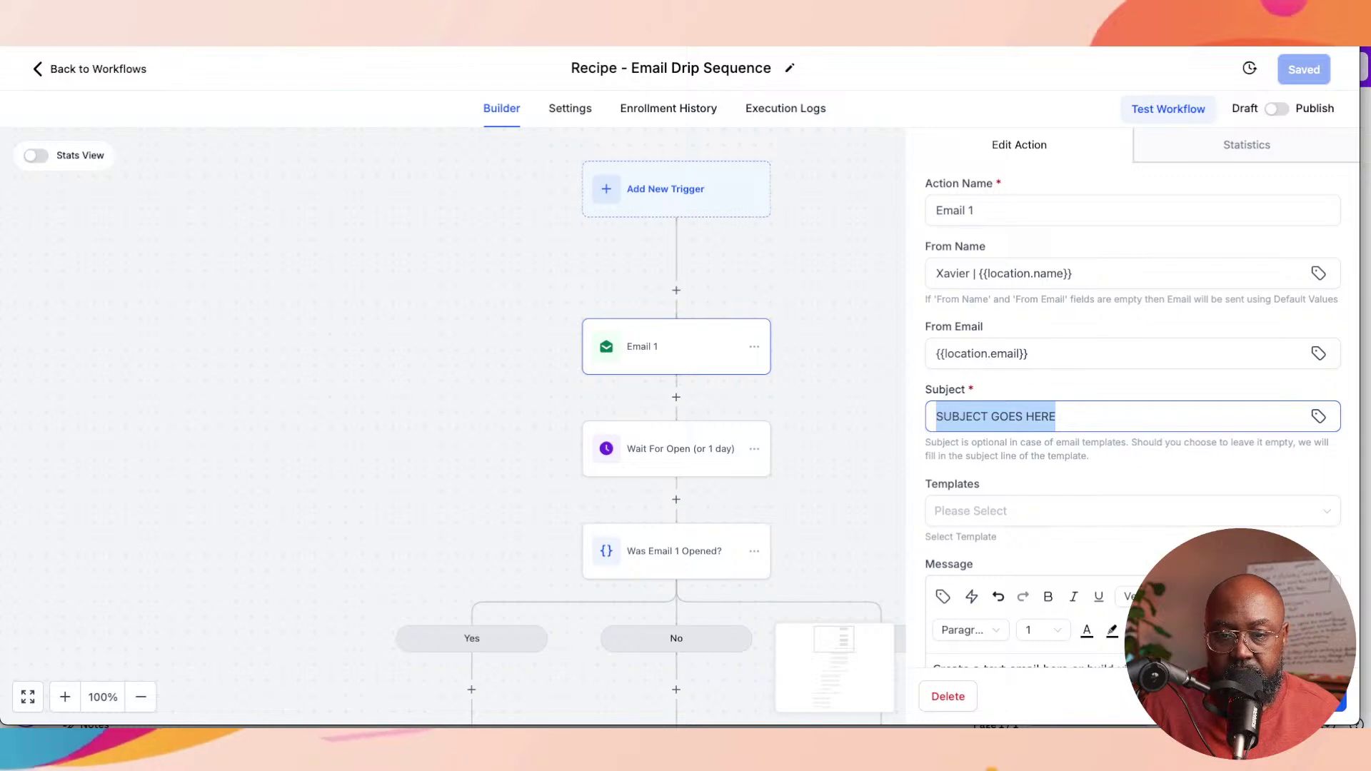
pyautogui.write('Nice t')
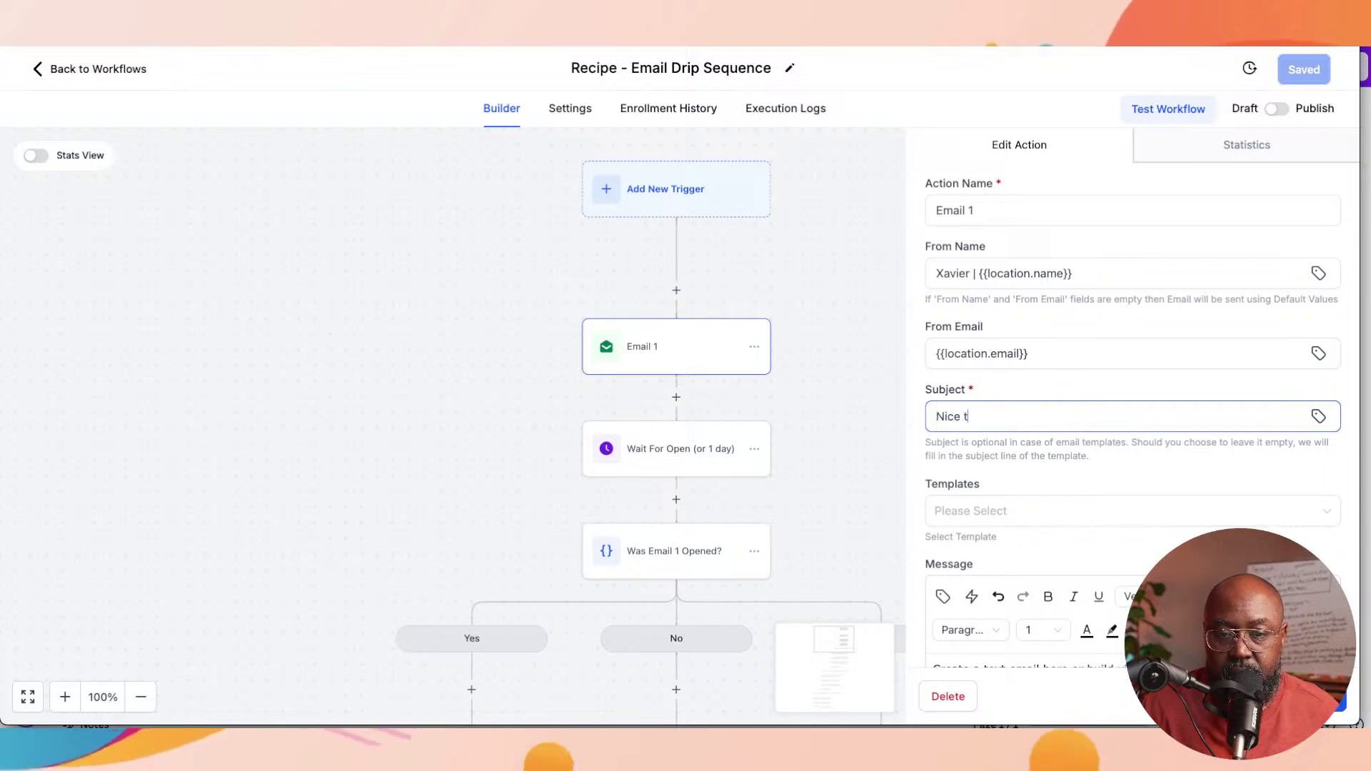
pyautogui.write('o meet you')
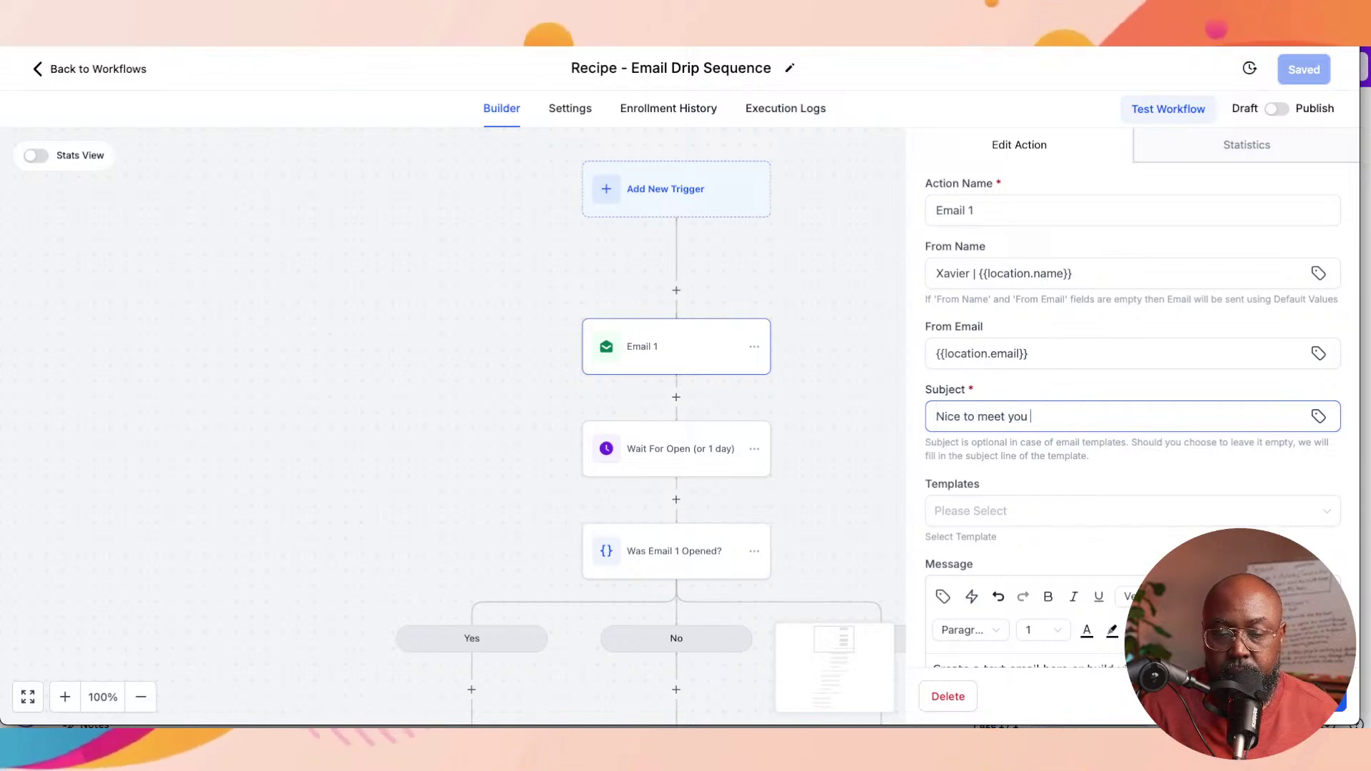
pyautogui.write('! YOu')
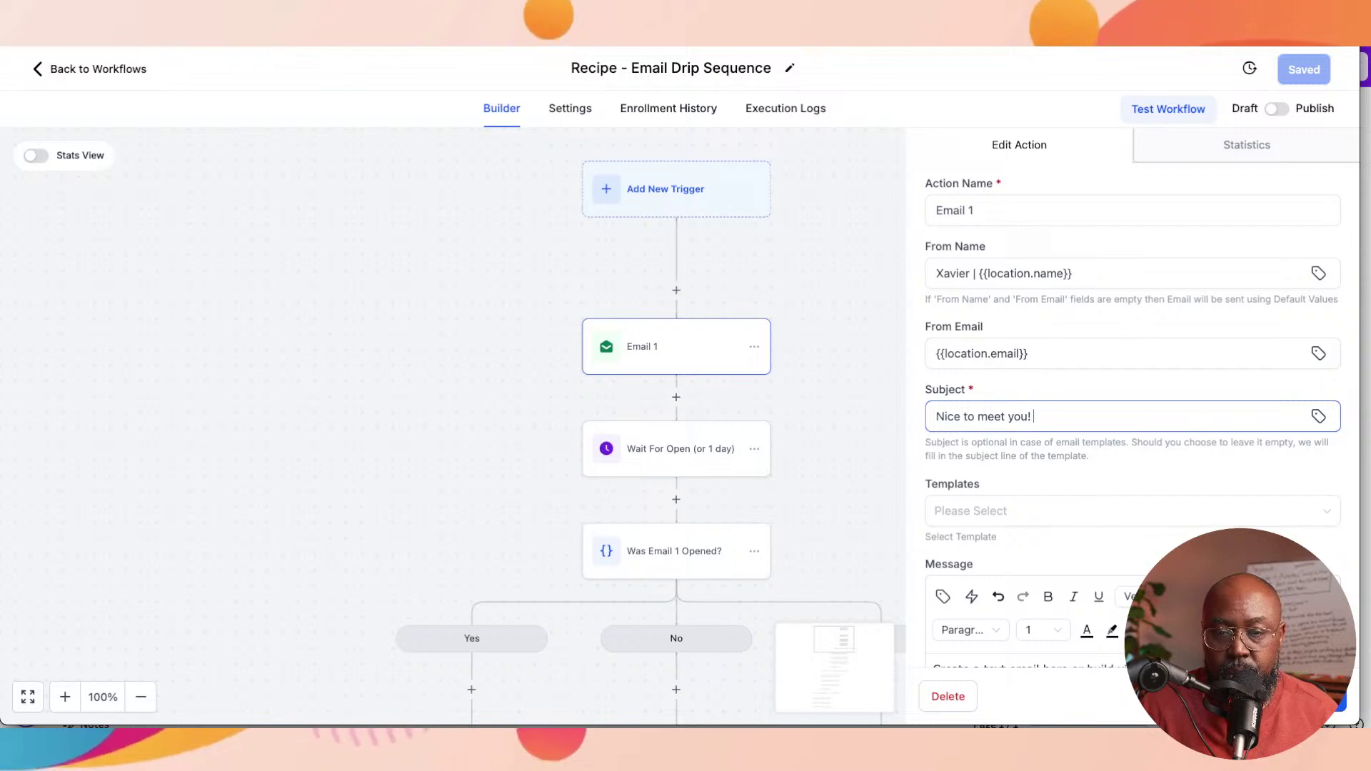
pyautogui.press('BackSpace')
pyautogui.press('BackSpace')
pyautogui.press('BackSpace')
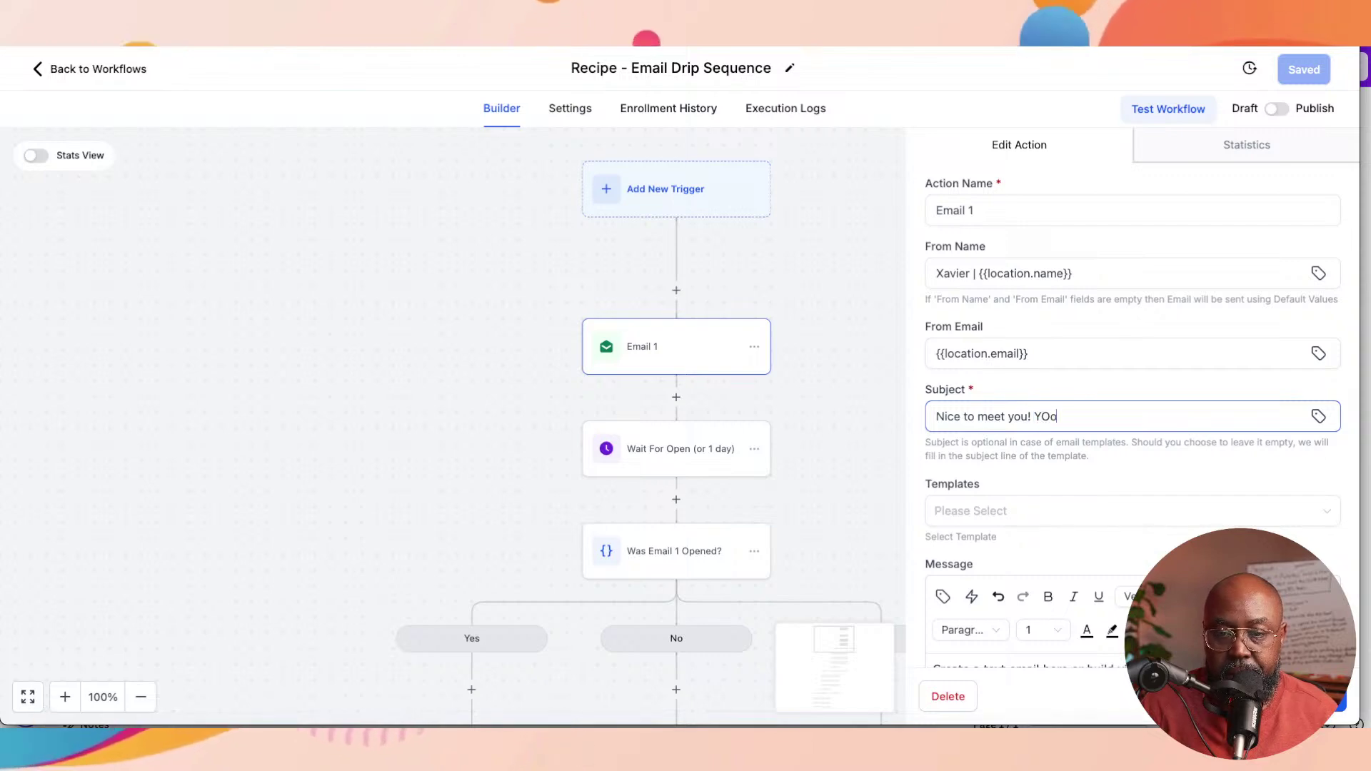
pyautogui.write("ou won'")
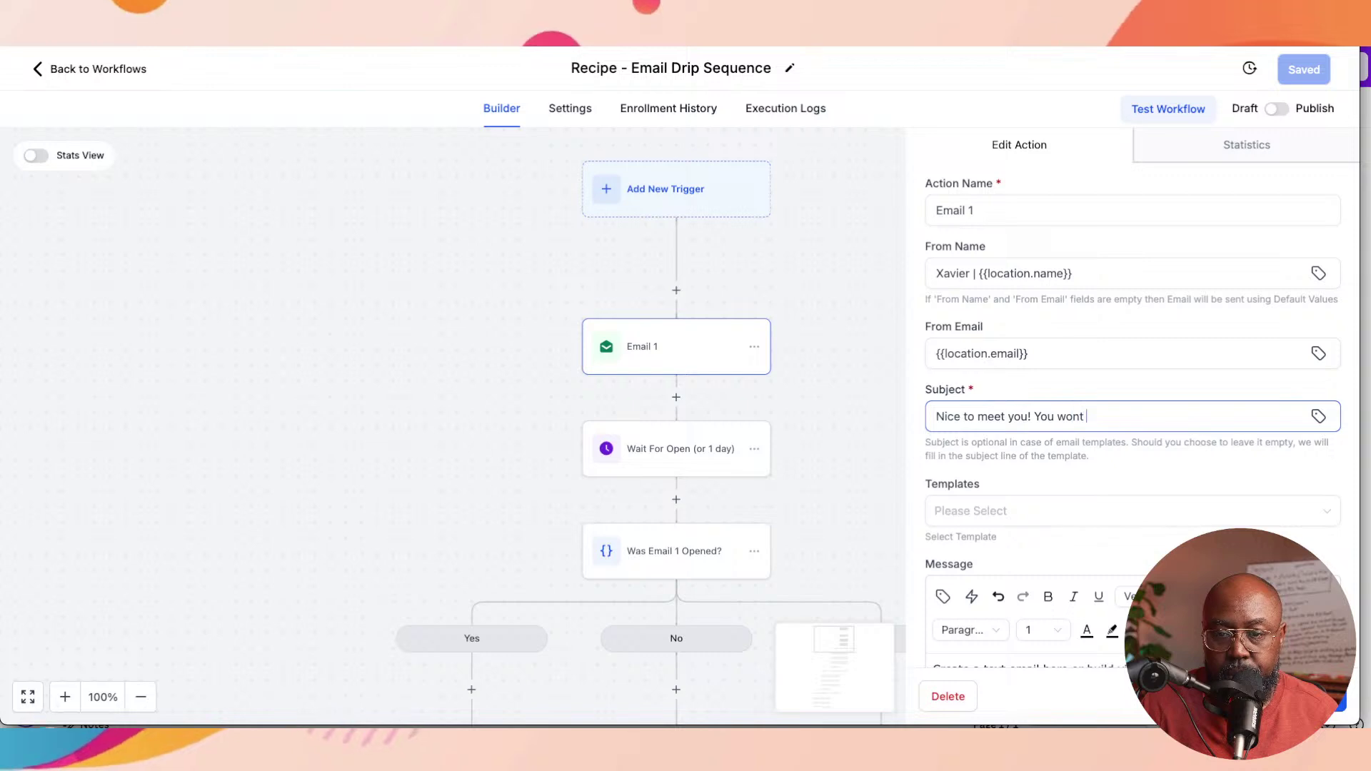
pyautogui.write('t bel')
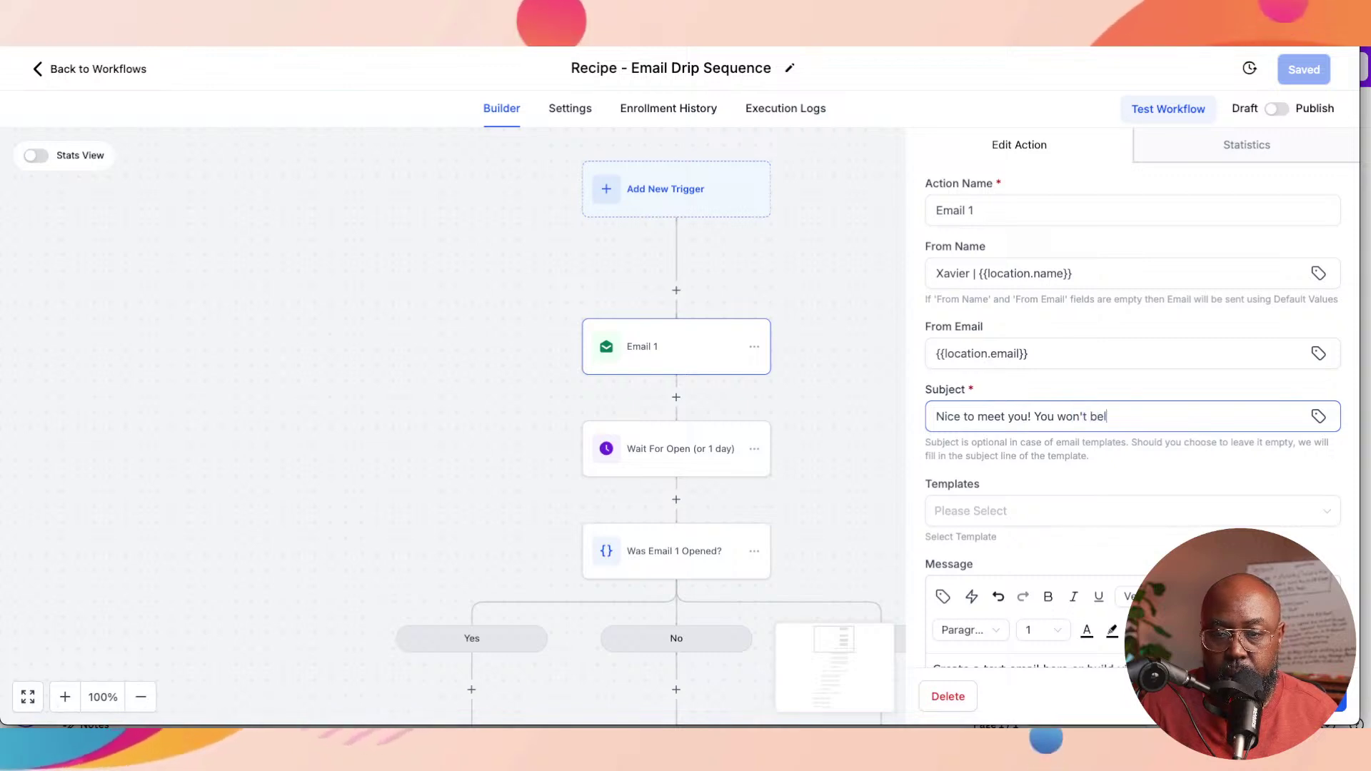
pyautogui.write('leve want')
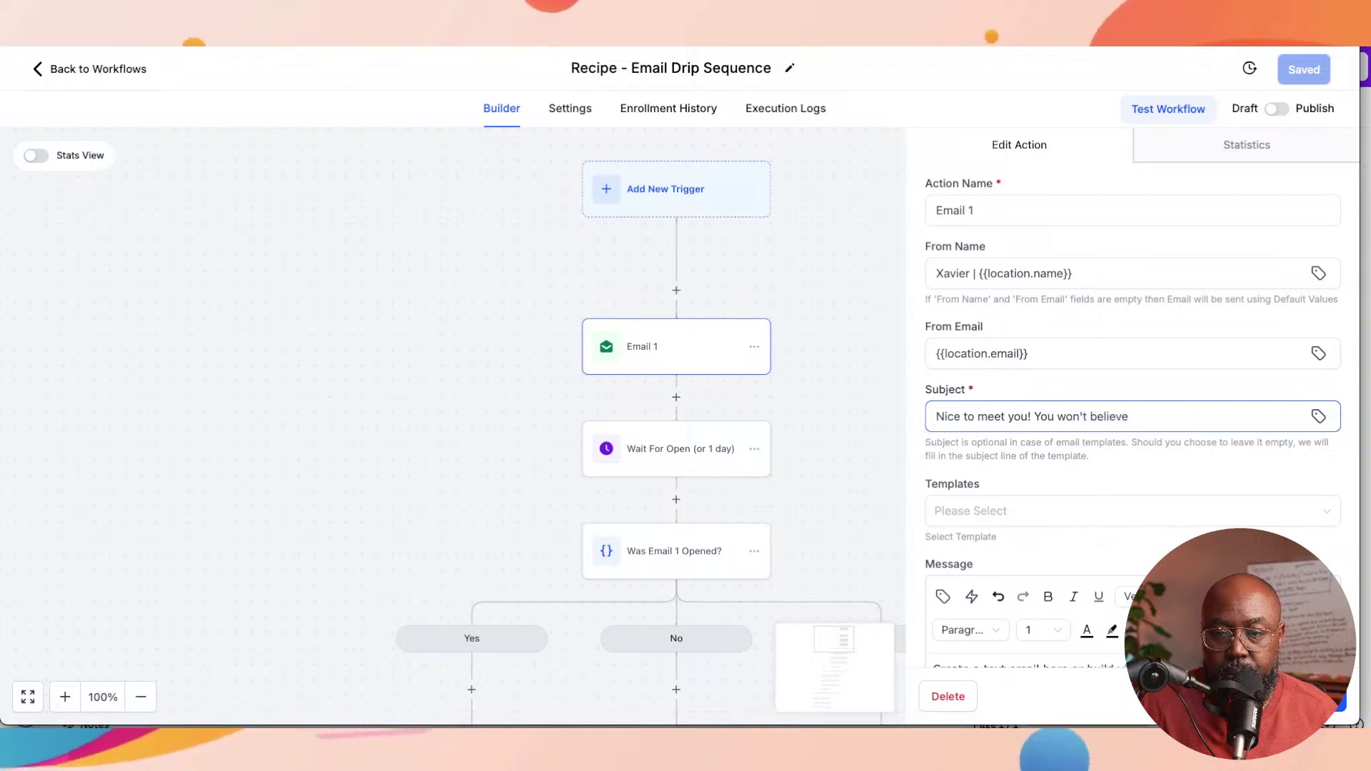
pyautogui.press('BackSpace')
pyautogui.press('BackSpace')
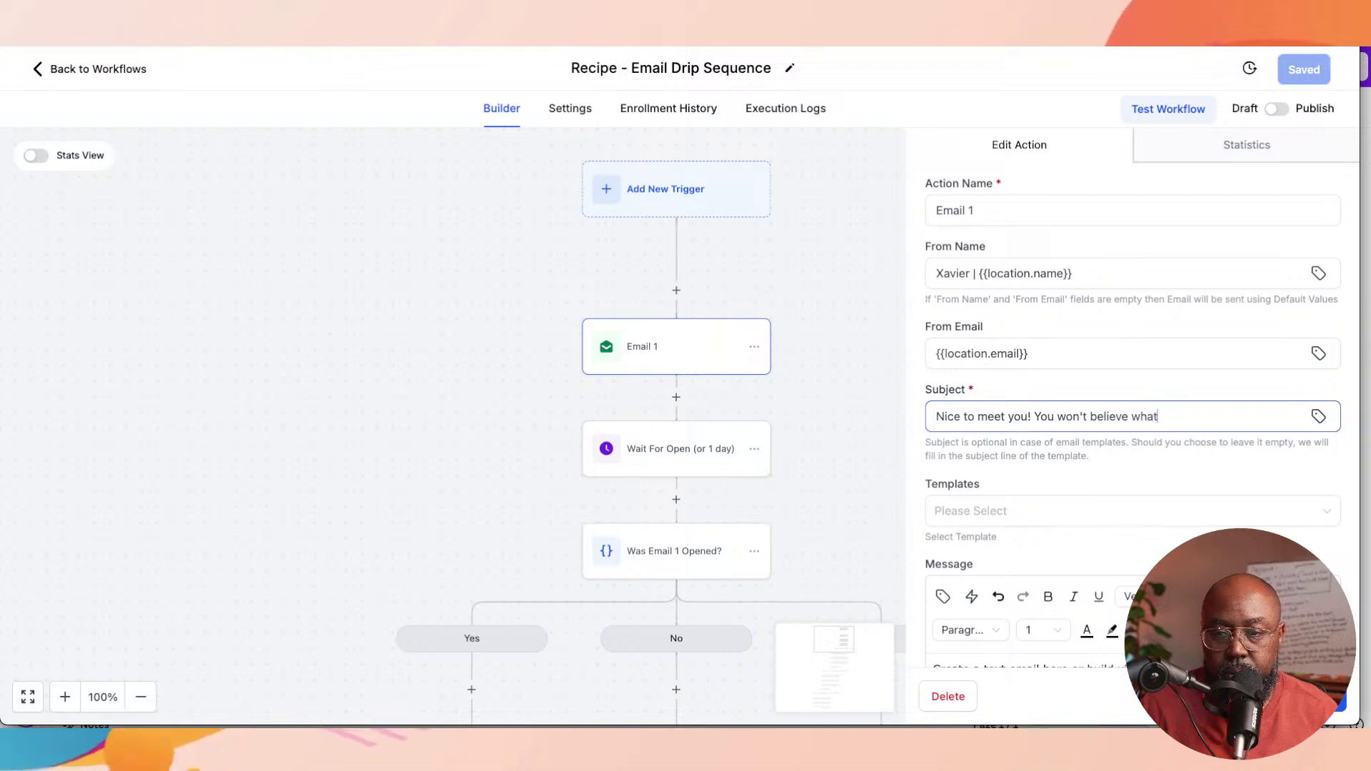
pyautogui.write('ts inside just for you')
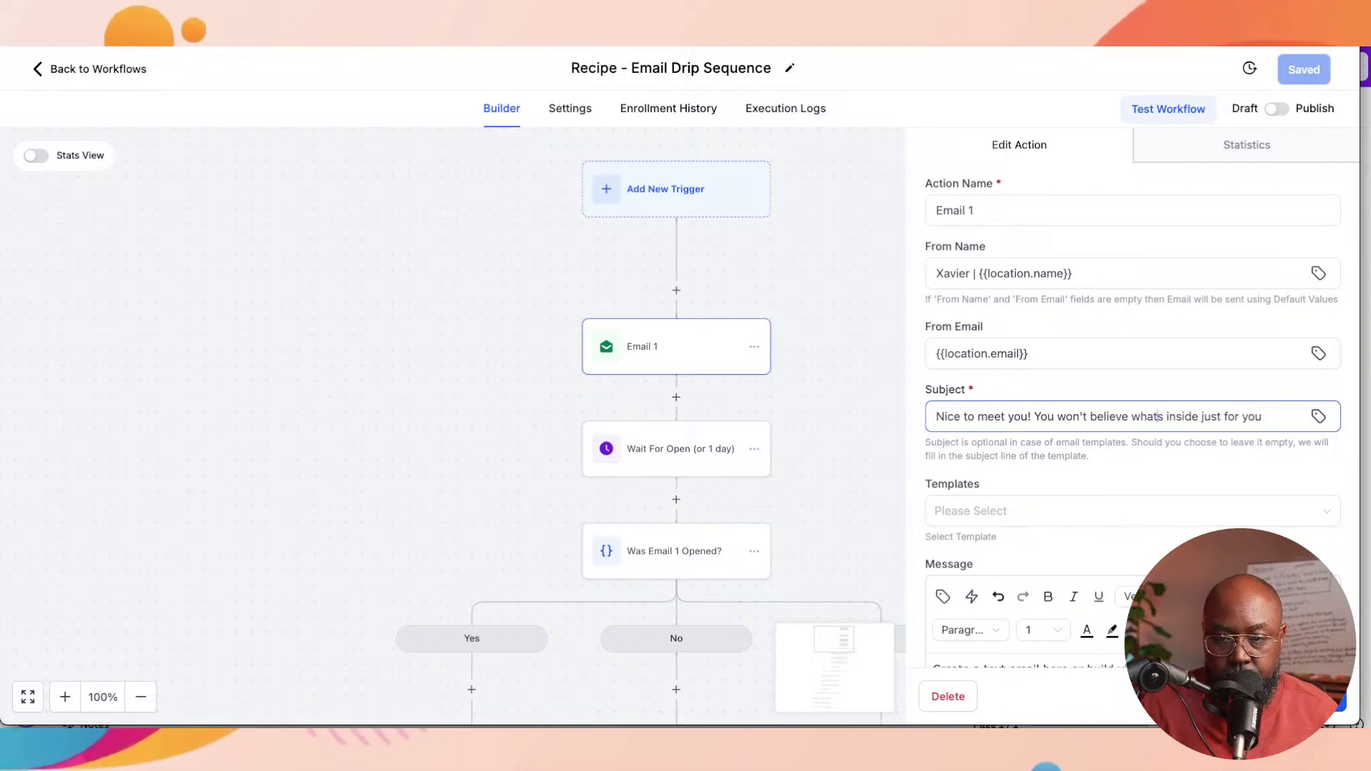
pyautogui.write("'")
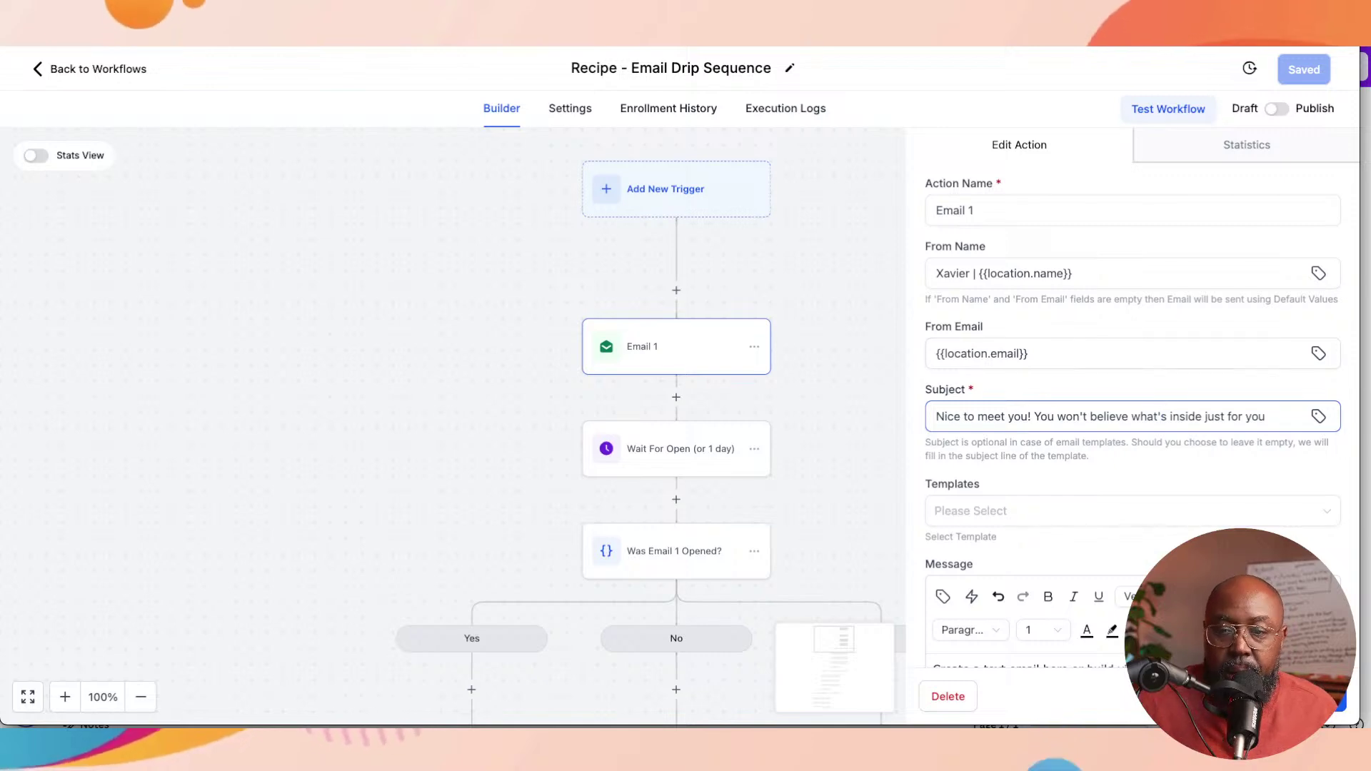
pyautogui.click(1266, 417)
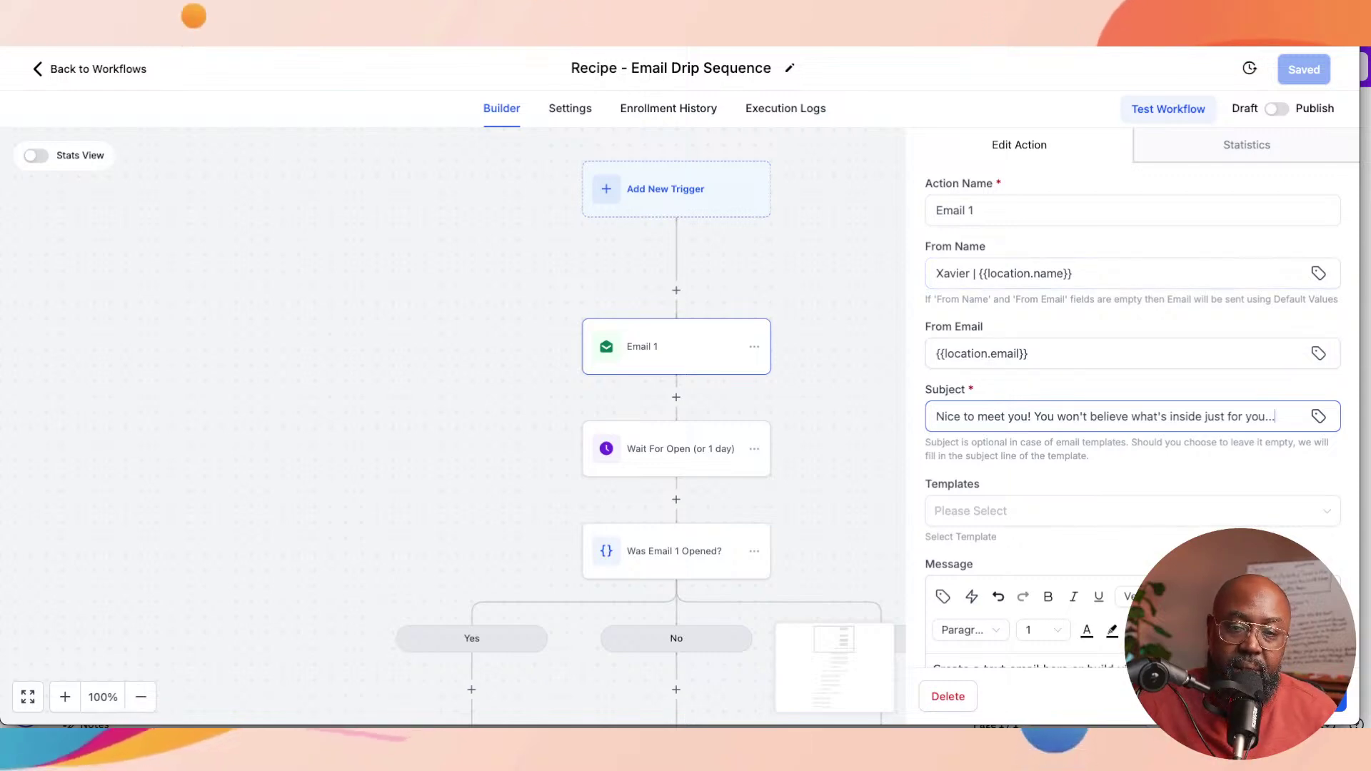
pyautogui.scroll(-2, 1133, 393)
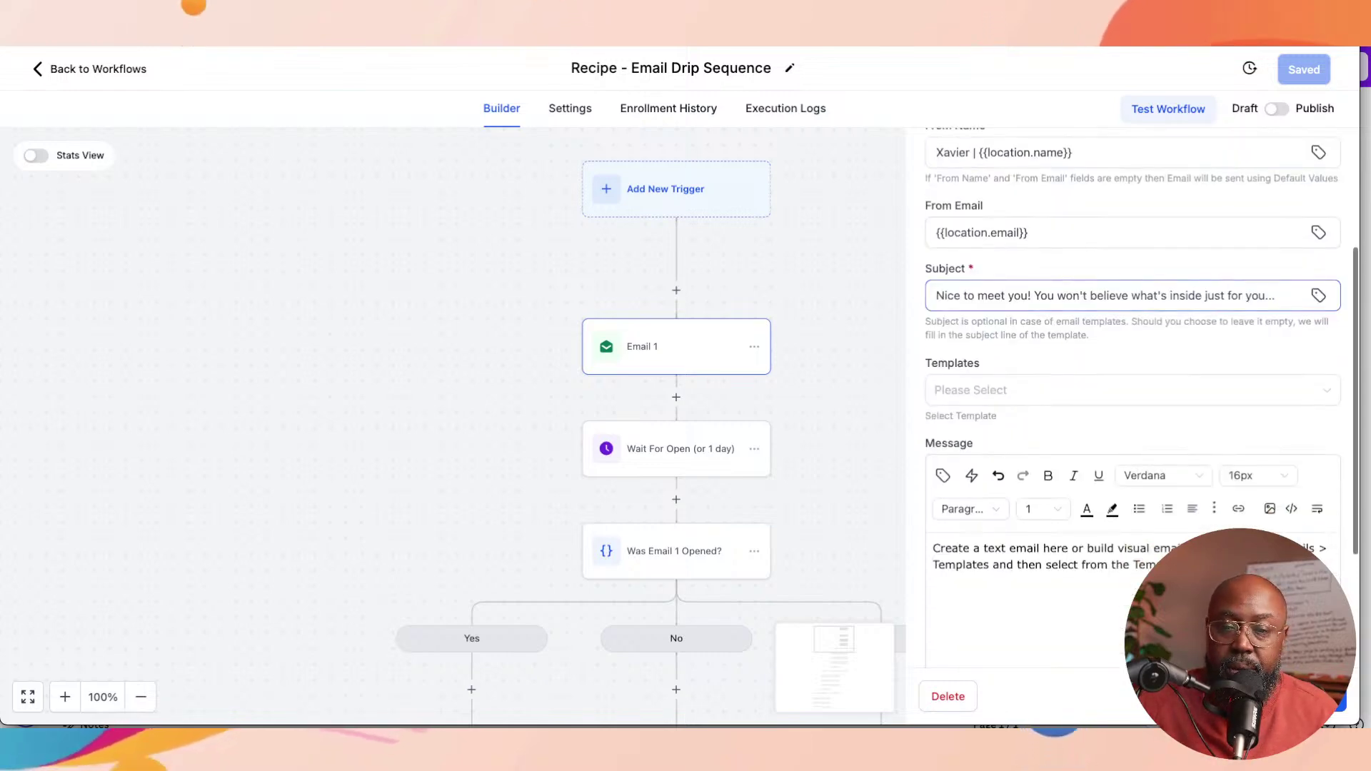
pyautogui.click(935, 390)
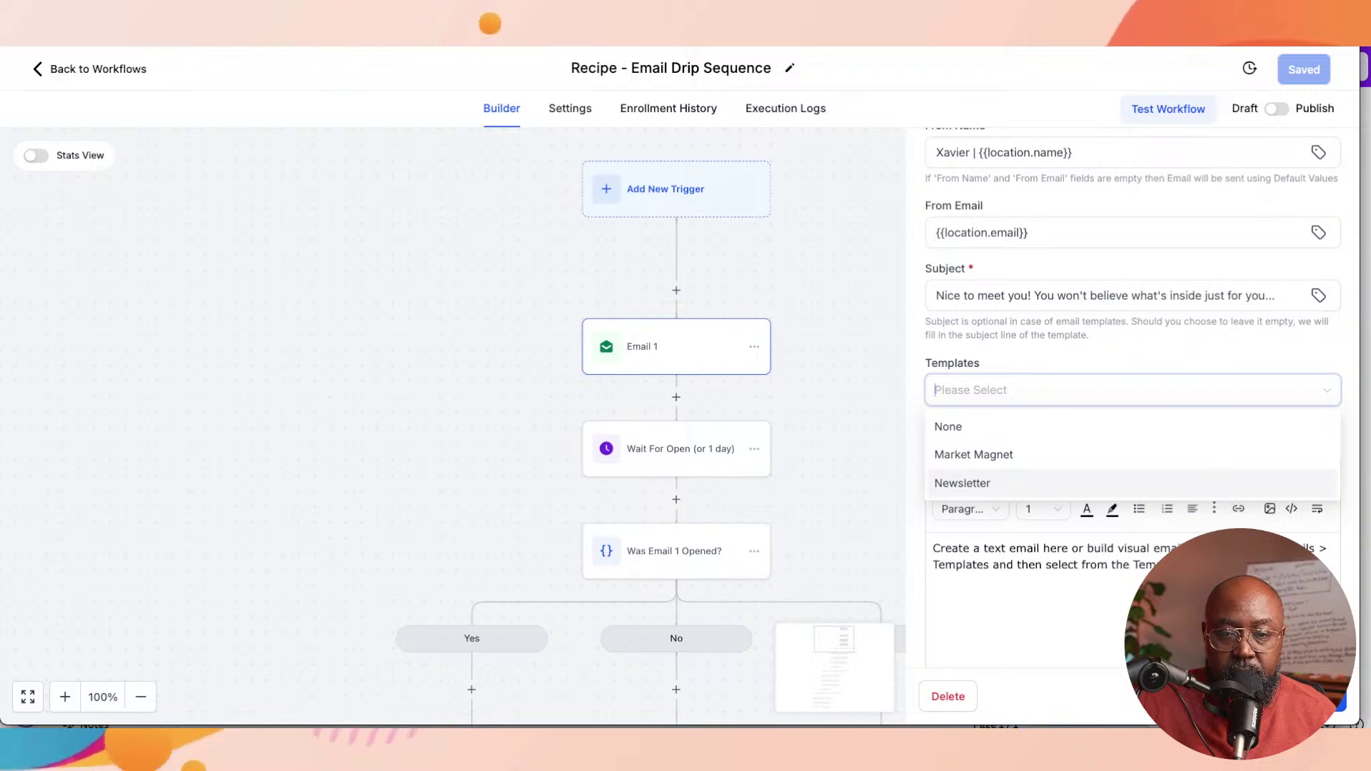
# Step: Switch Email 1 from Newsletter to the Market Magnet template and open it in the email builder
pyautogui.click(962, 483)
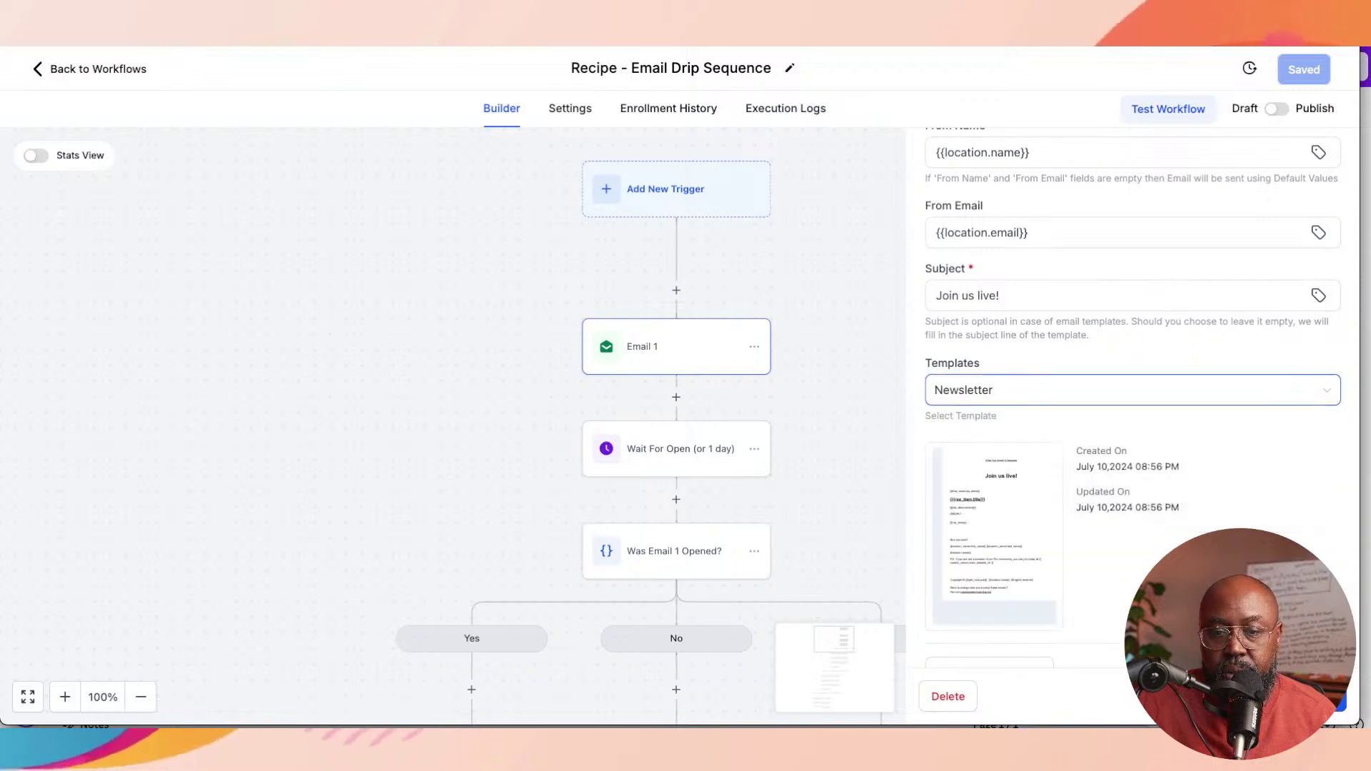
pyautogui.click(1132, 390)
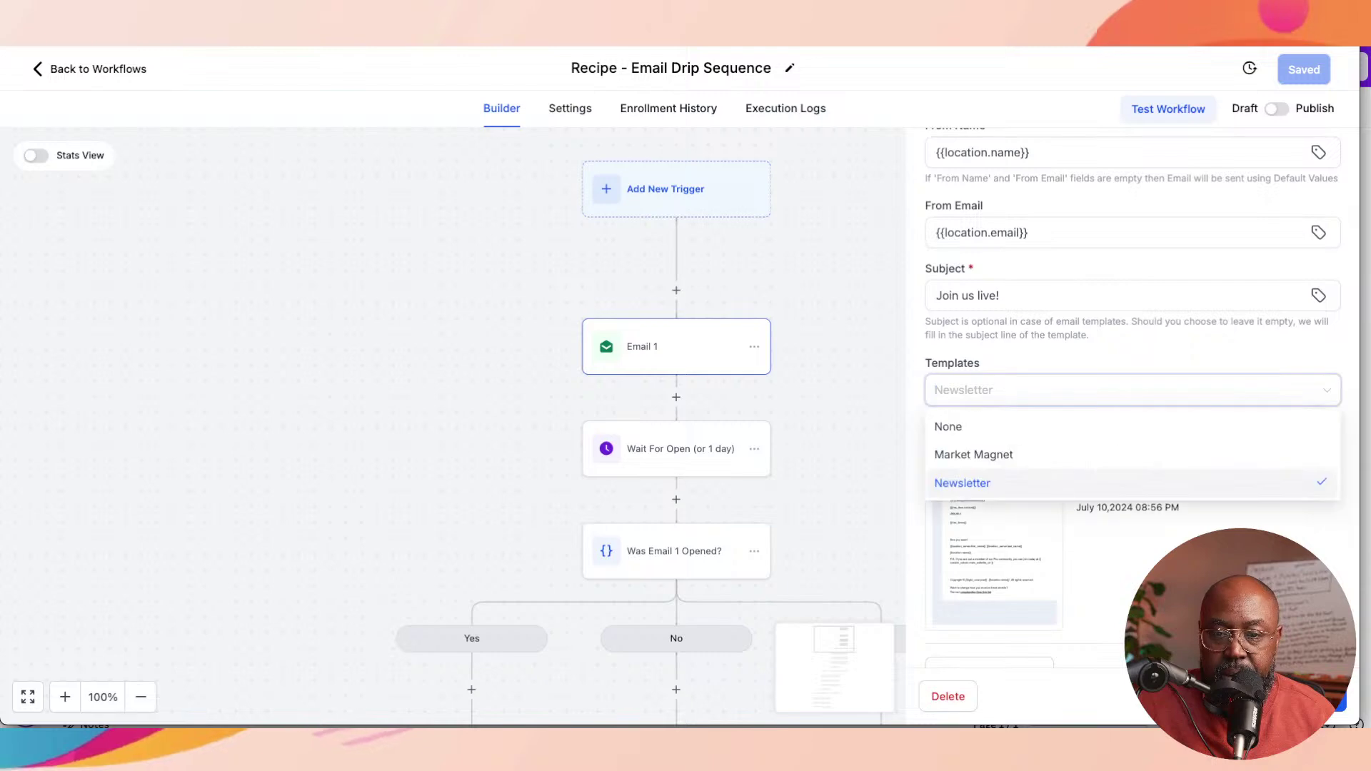
pyautogui.click(972, 453)
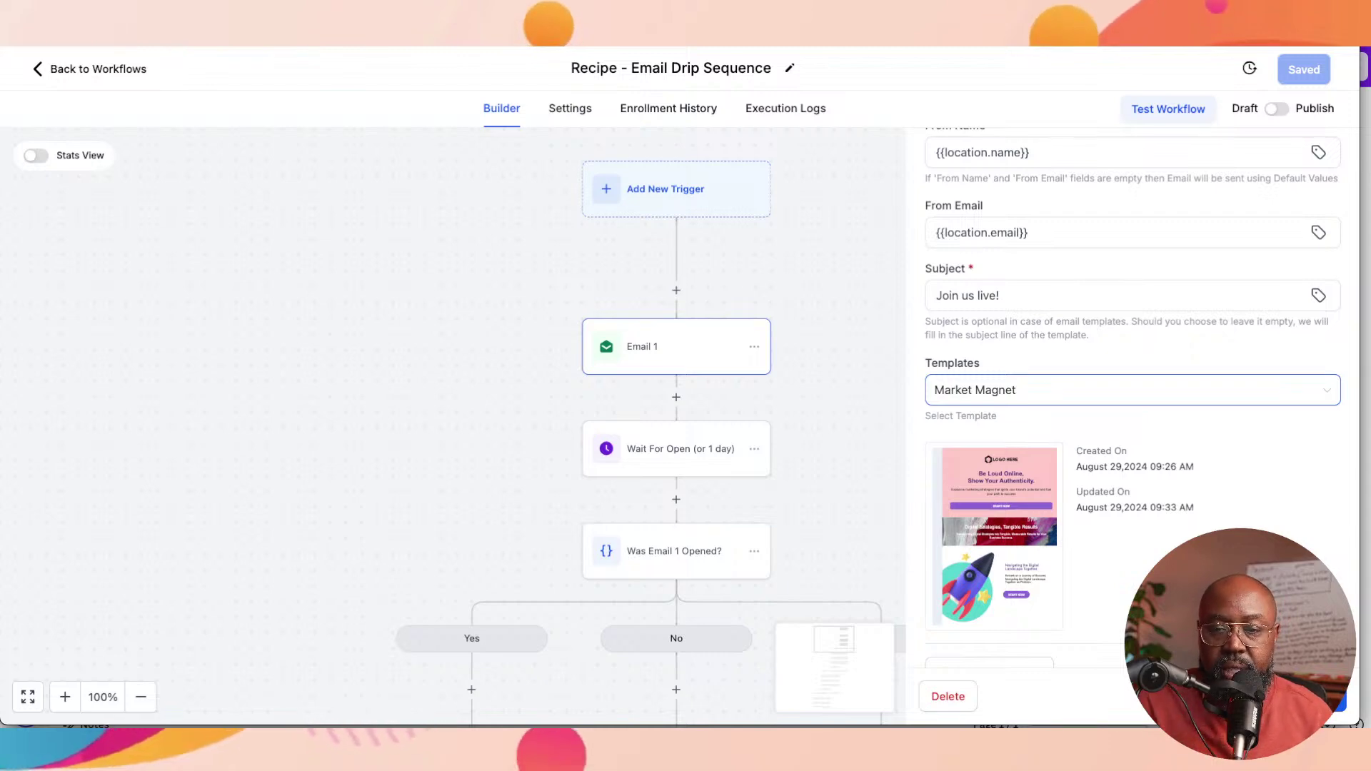
pyautogui.scroll(-1, 1132, 393)
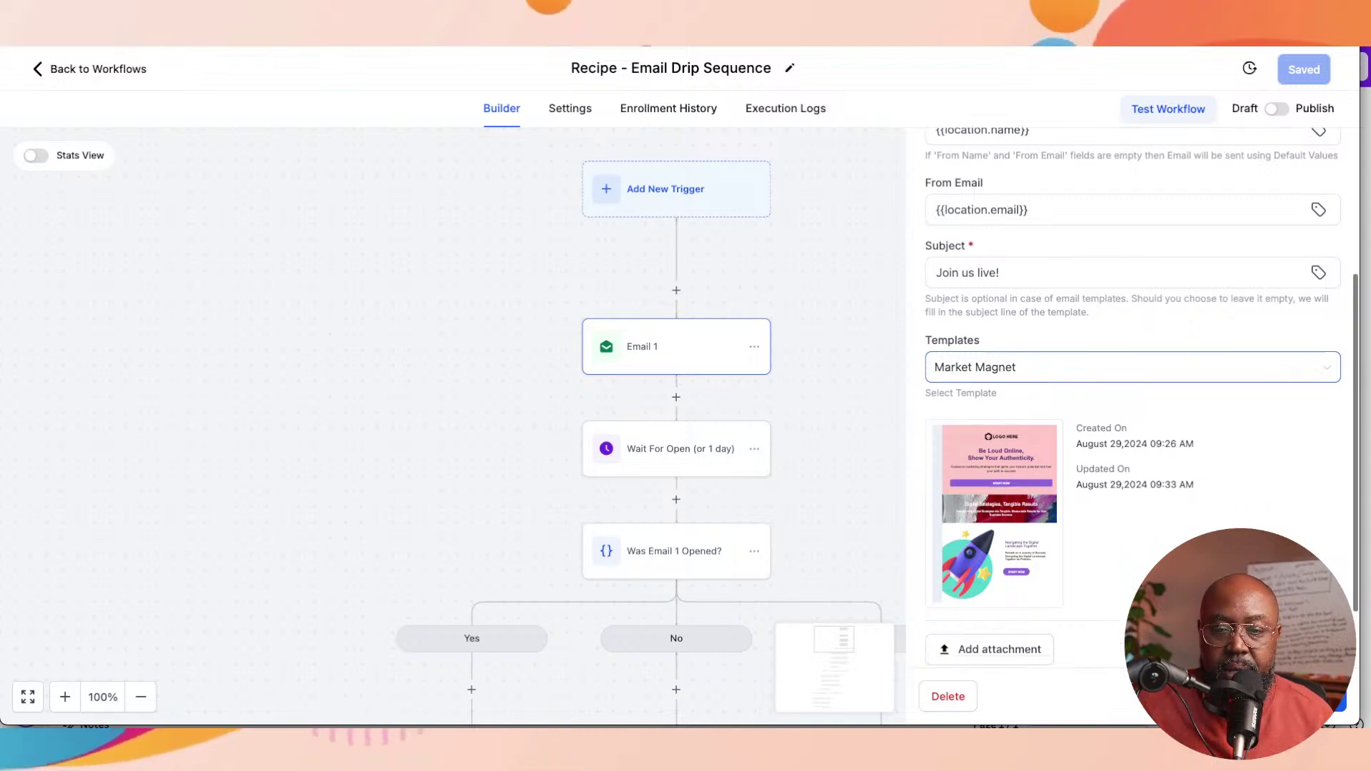
pyautogui.scroll(-2, 996, 471)
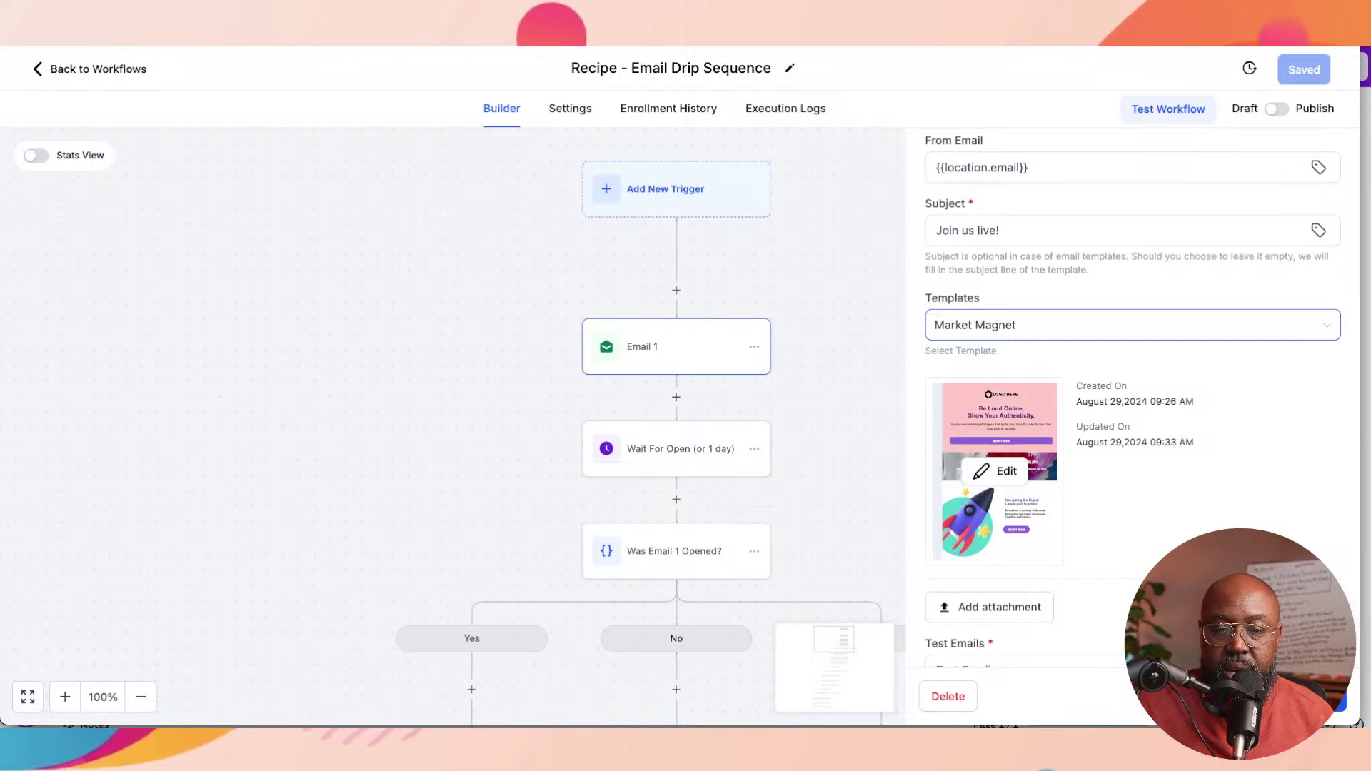
pyautogui.click(994, 471)
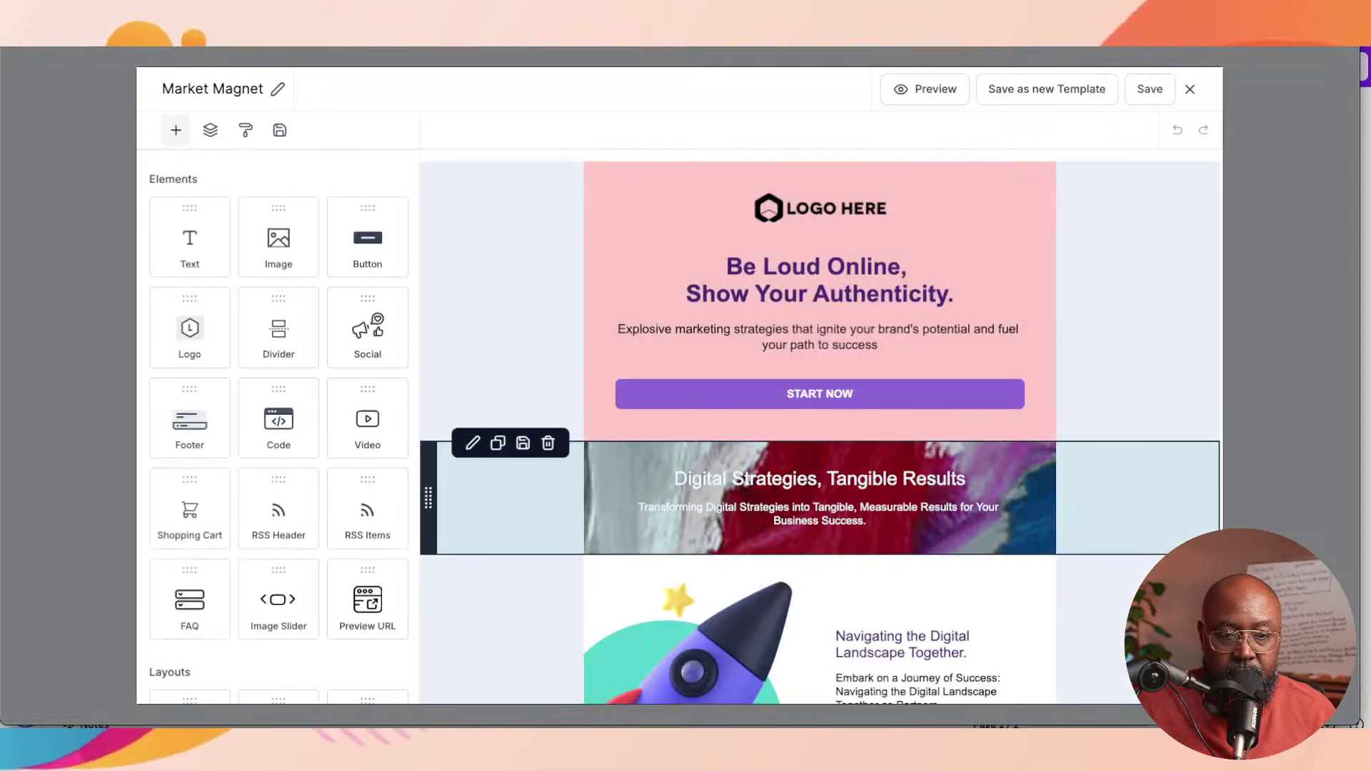
# Step: Give the Digital Strategies banner row a light grey repeating background pattern instead of the photo
pyautogui.click(473, 442)
pyautogui.scroll(-2, 279, 428)
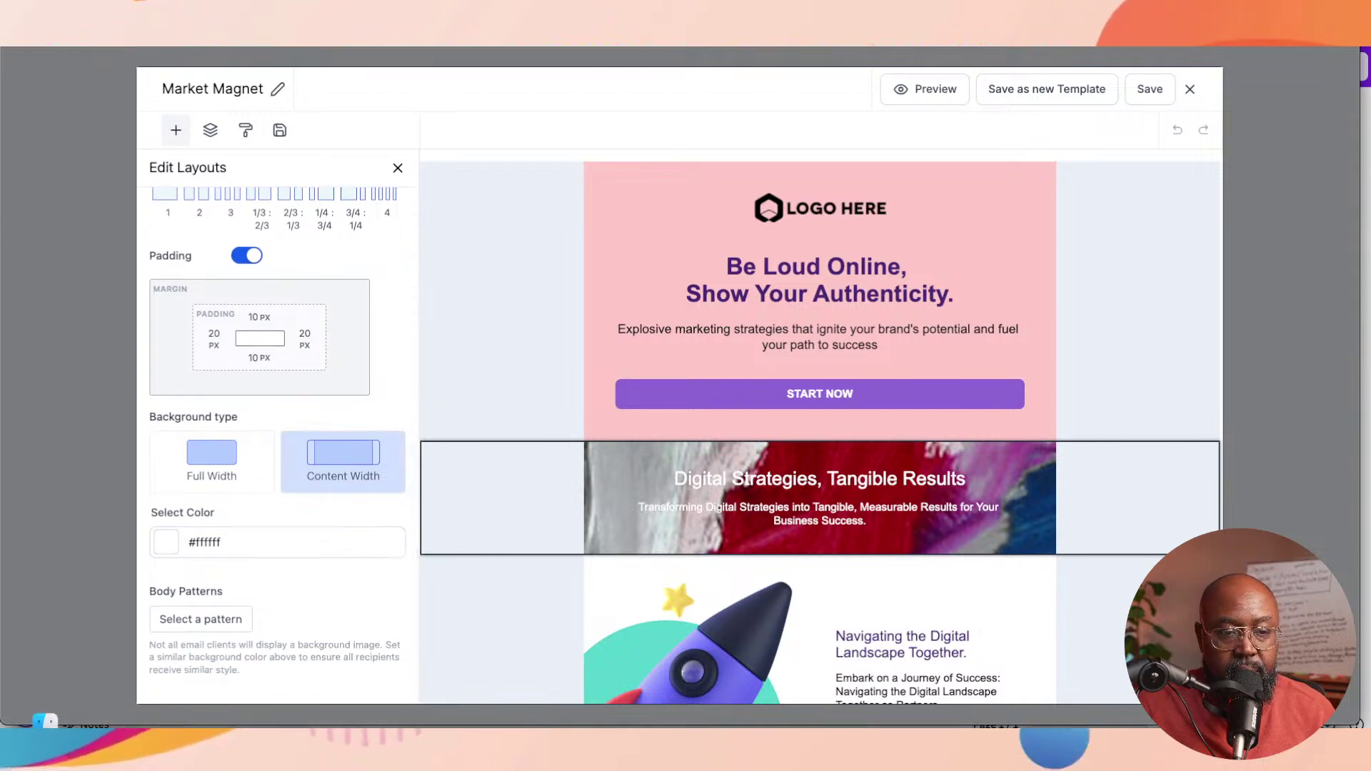
pyautogui.click(201, 619)
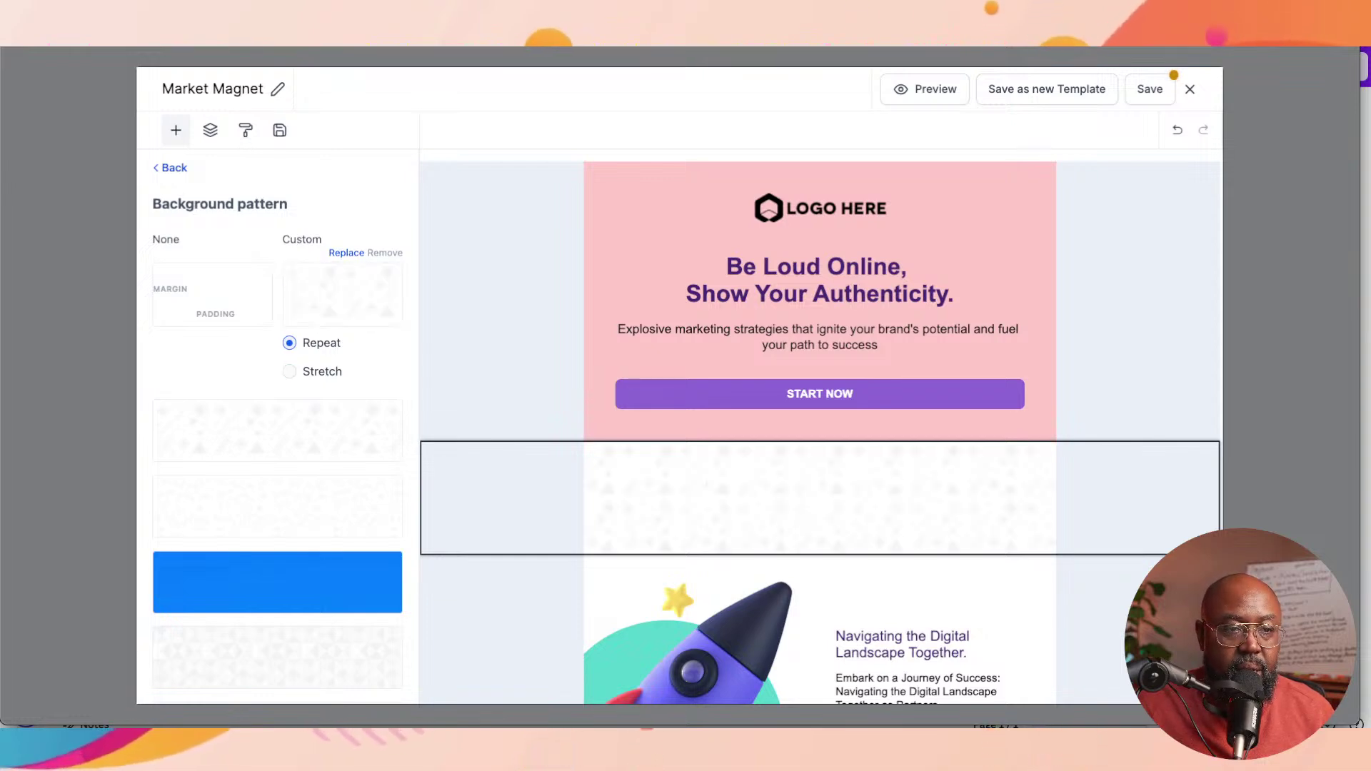
pyautogui.scroll(-4, 277, 428)
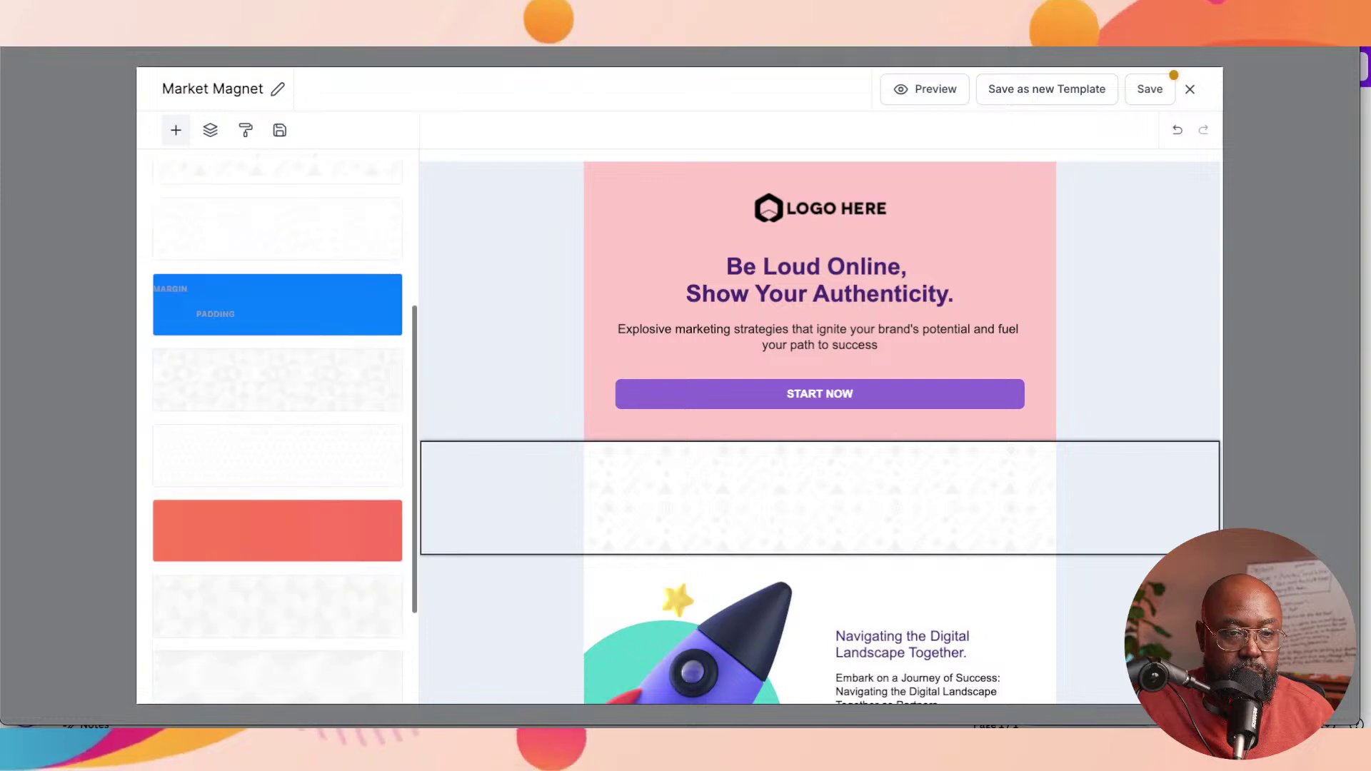
pyautogui.scroll(4, 277, 428)
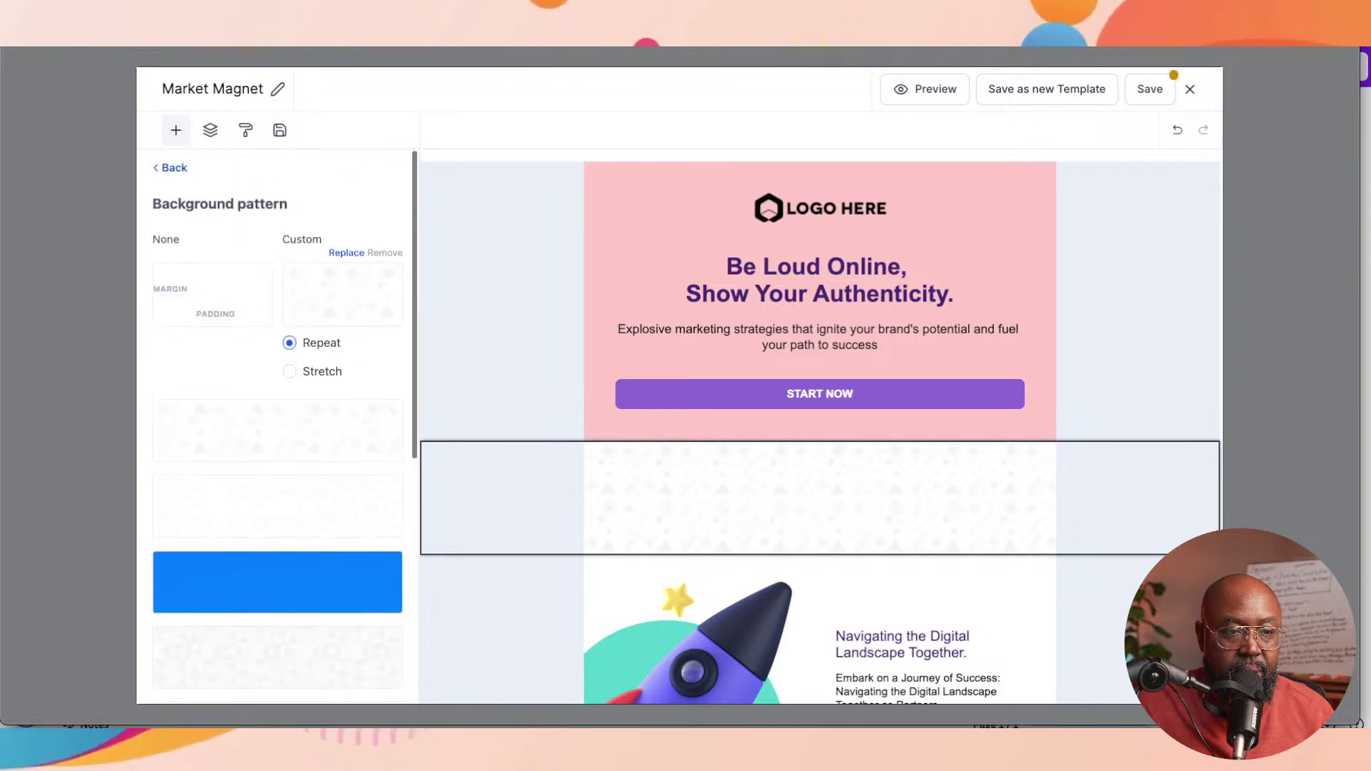
pyautogui.click(171, 166)
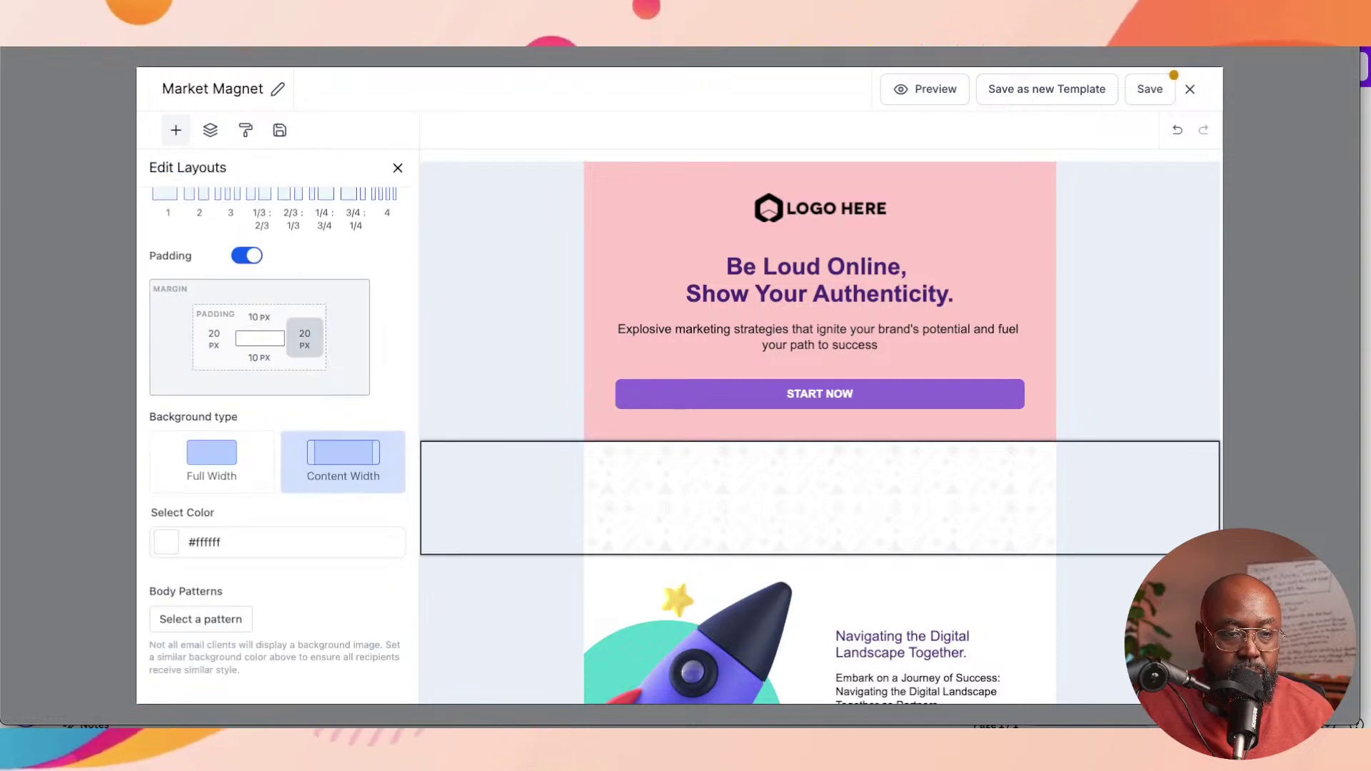
# Step: Try teal and then purple sampled from the rocket image as the banner background colour
pyautogui.tripleClick(221, 542)
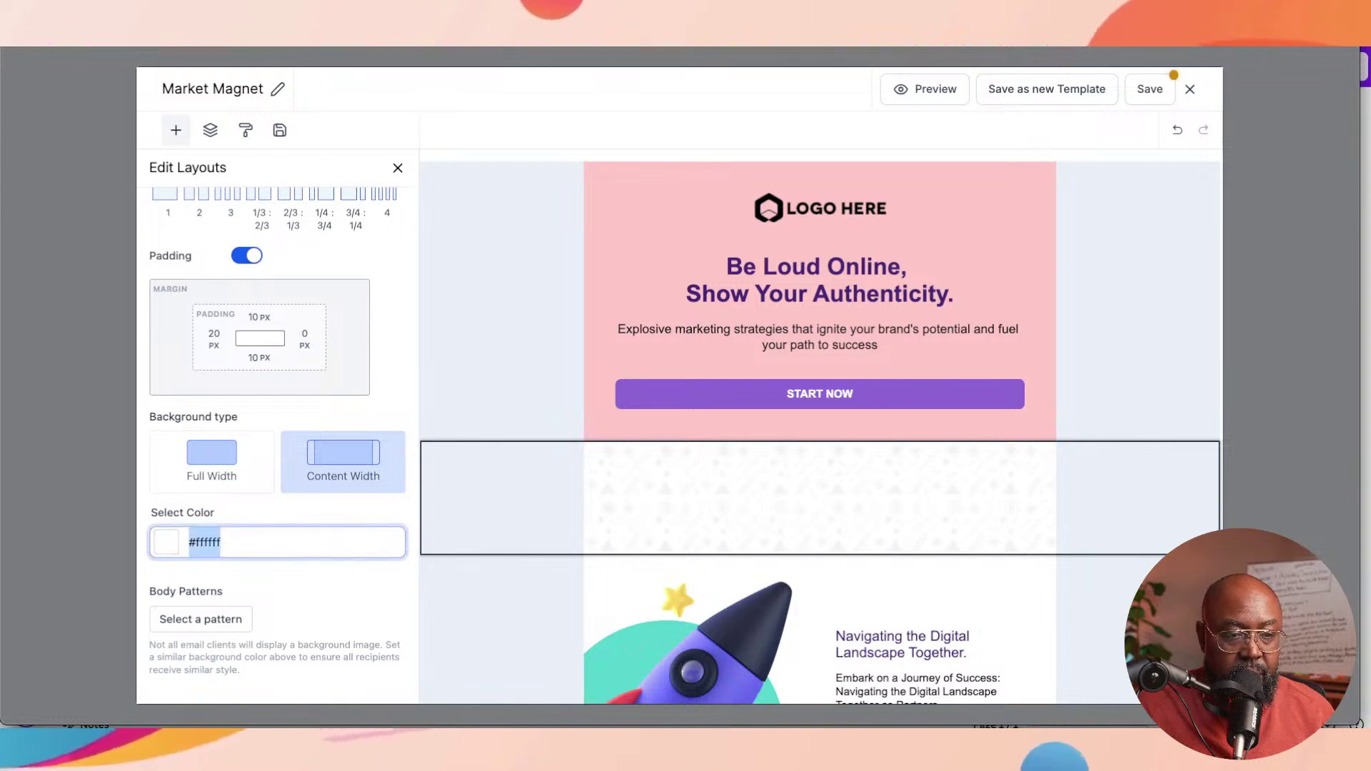
pyautogui.click(166, 542)
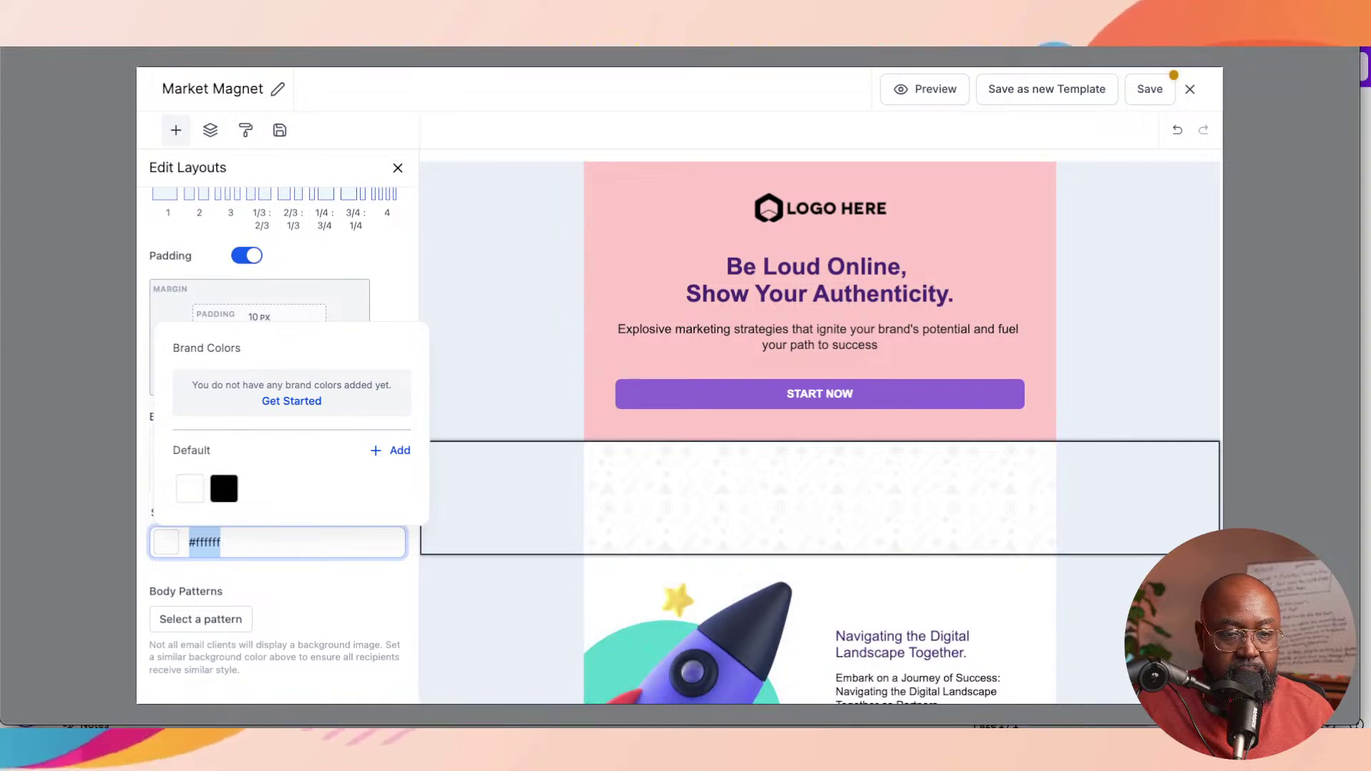
pyautogui.click(392, 450)
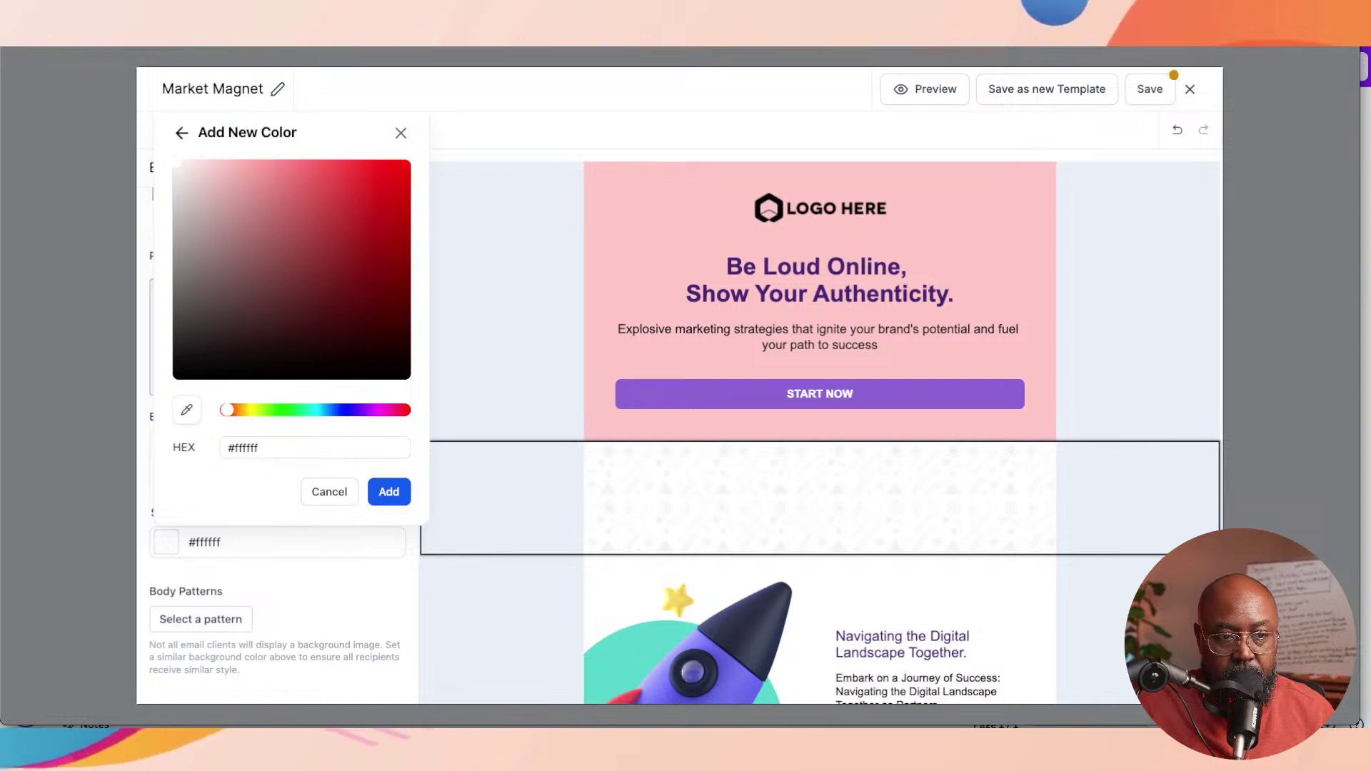
pyautogui.click(190, 410)
pyautogui.click(202, 411)
pyautogui.click(186, 409)
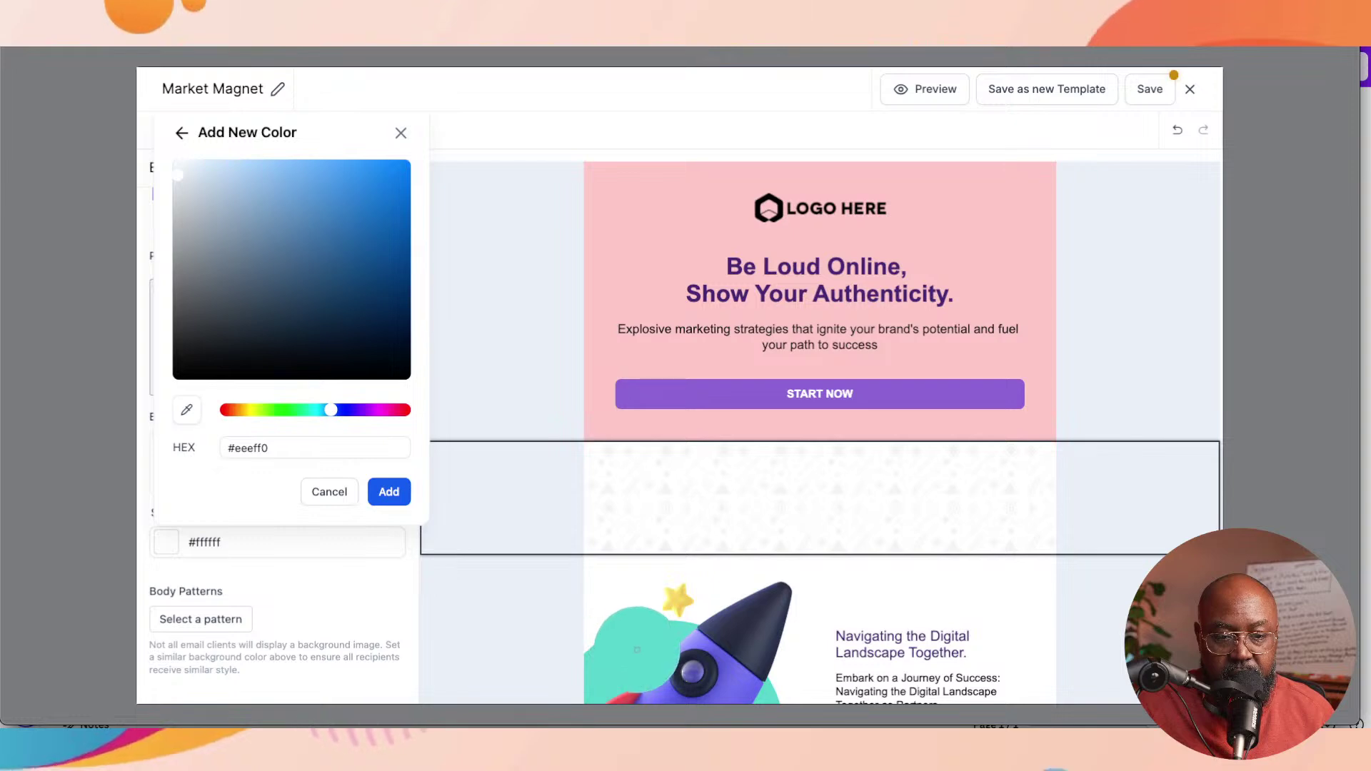
pyautogui.click(627, 635)
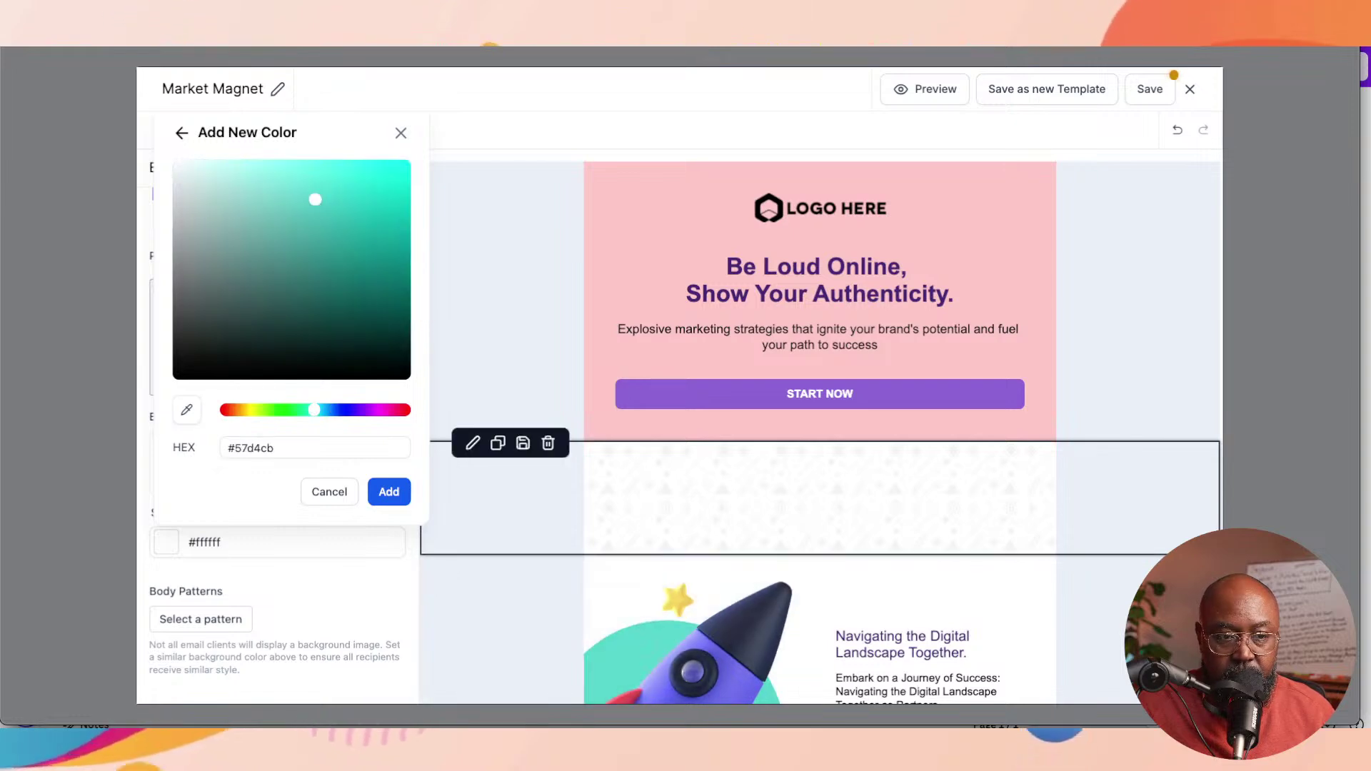
pyautogui.click(389, 491)
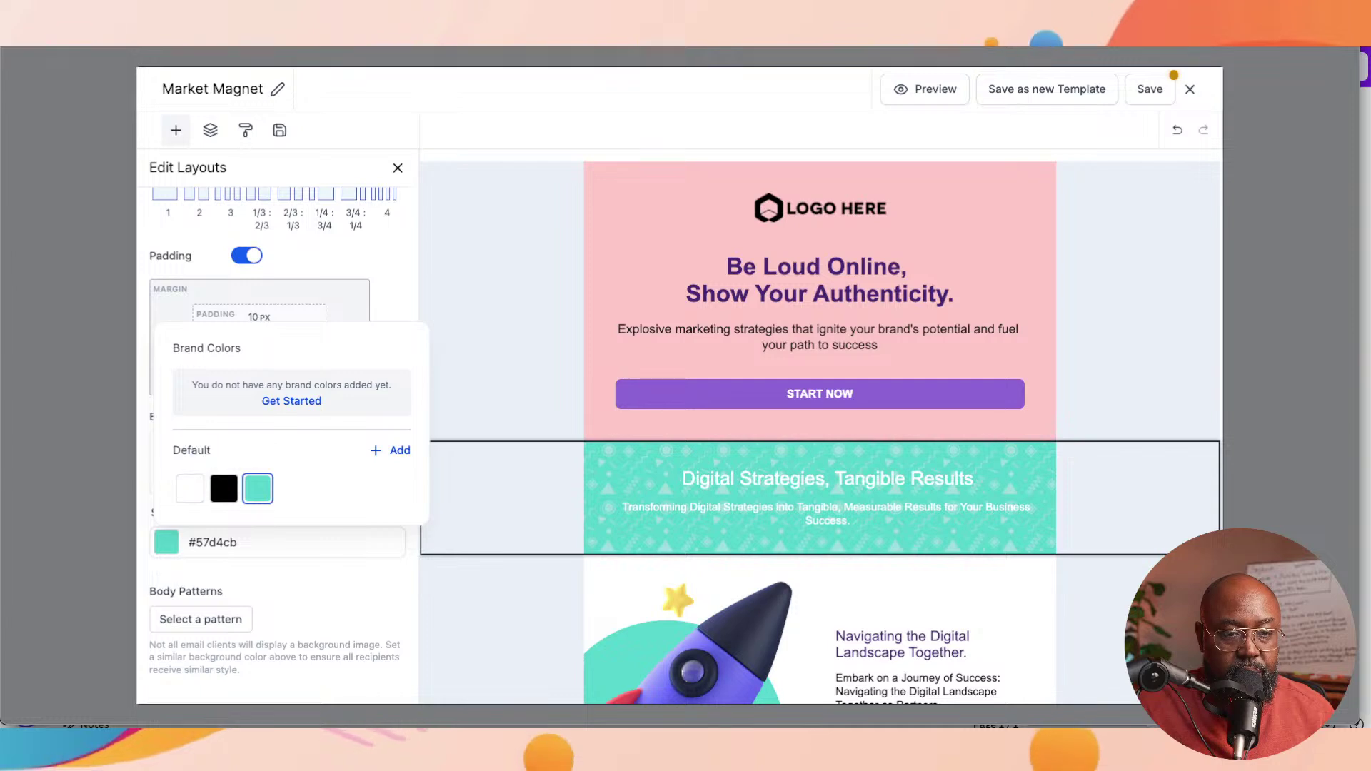
pyautogui.click(390, 449)
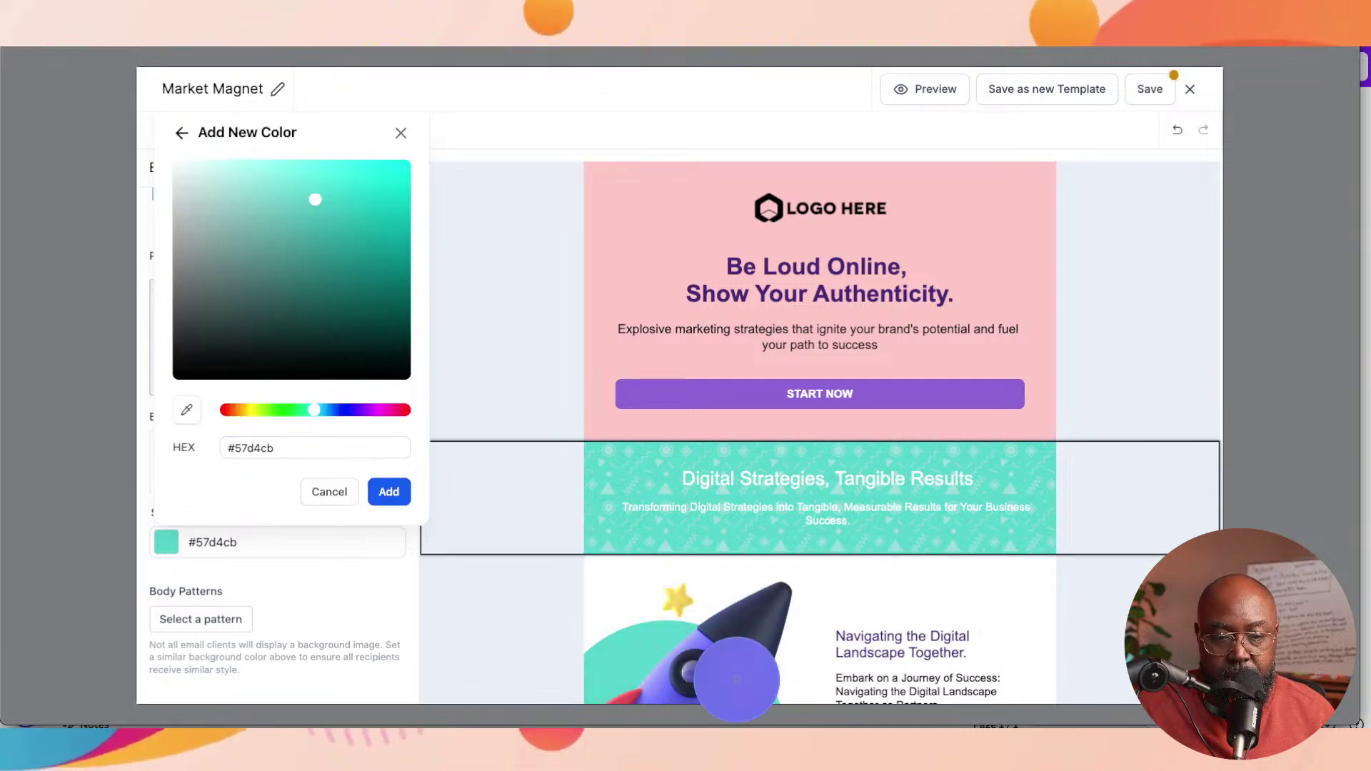
pyautogui.click(732, 682)
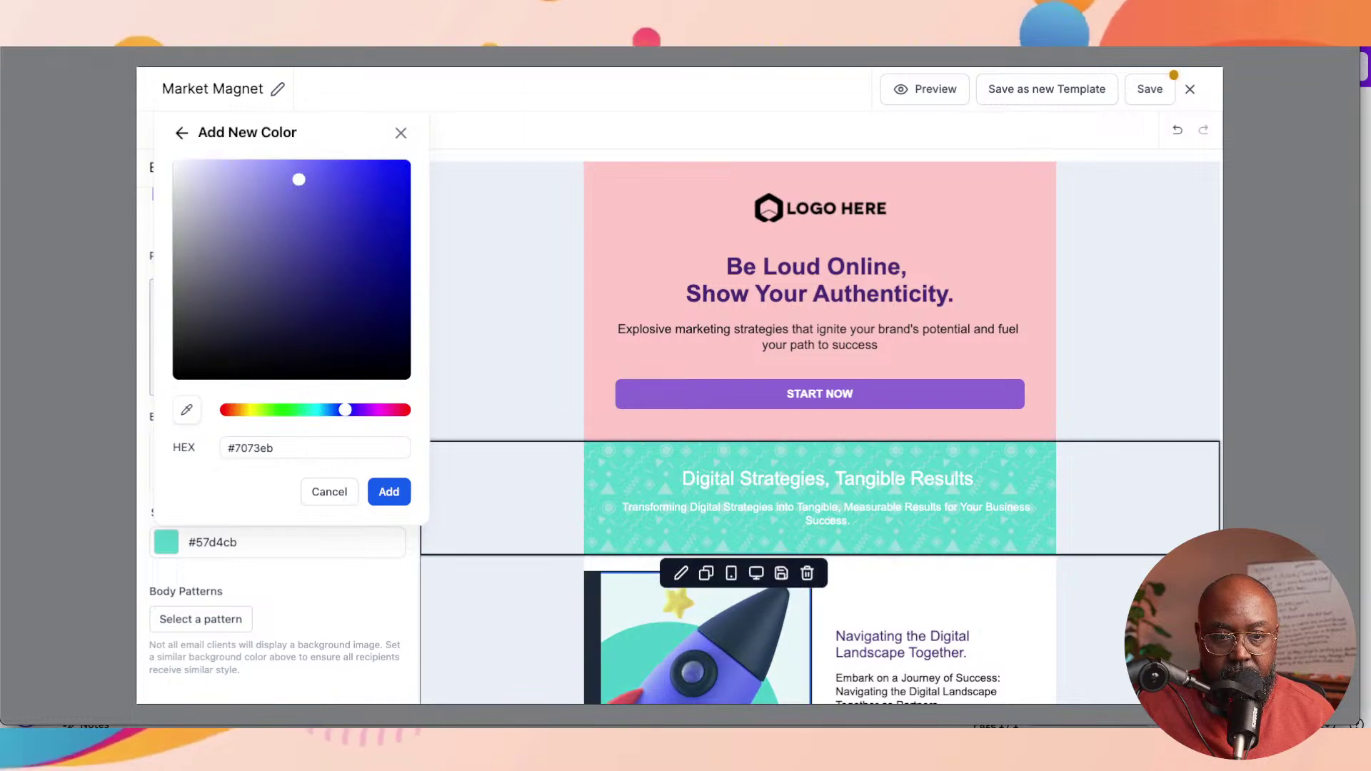
pyautogui.click(388, 491)
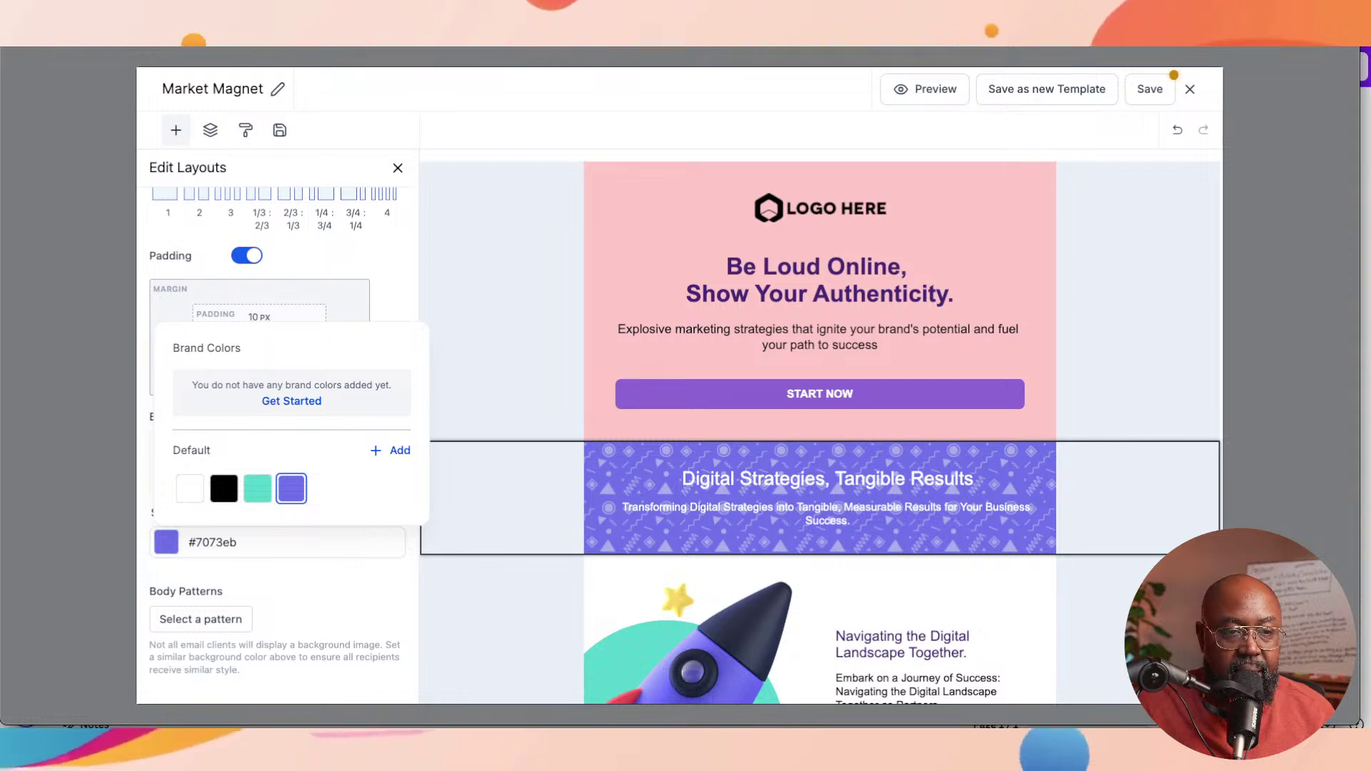
pyautogui.press('Escape')
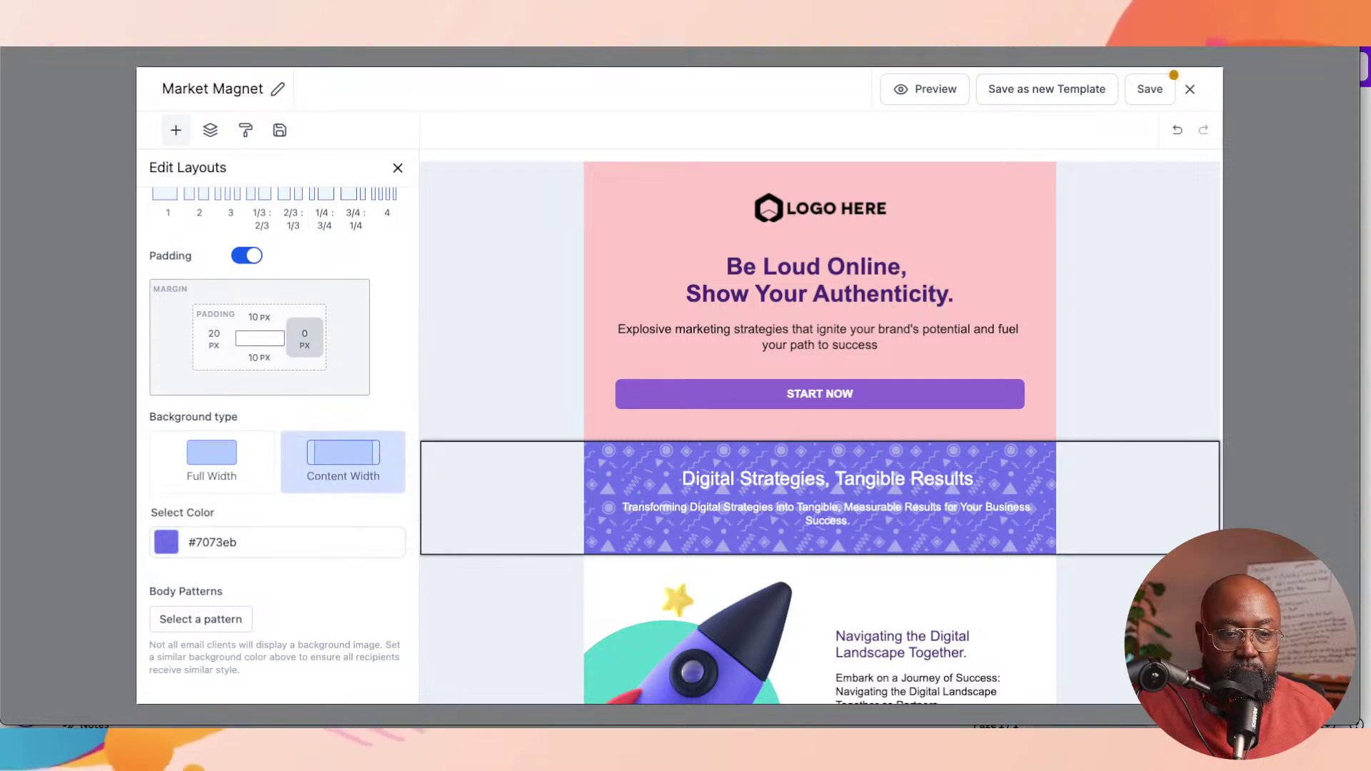
# Step: Sample pink #db427e from the illustration and apply it as the banner background
pyautogui.click(277, 542)
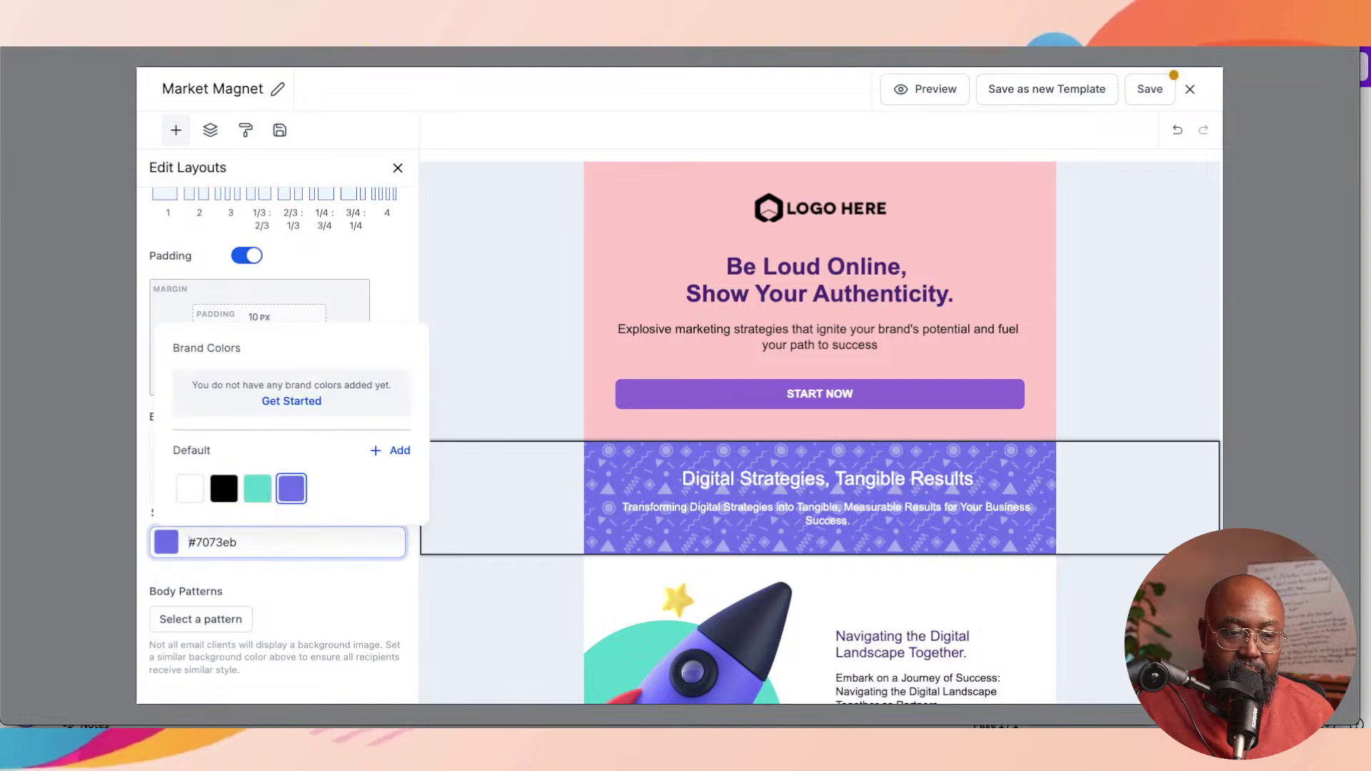
pyautogui.click(391, 450)
pyautogui.scroll(-5, 820, 428)
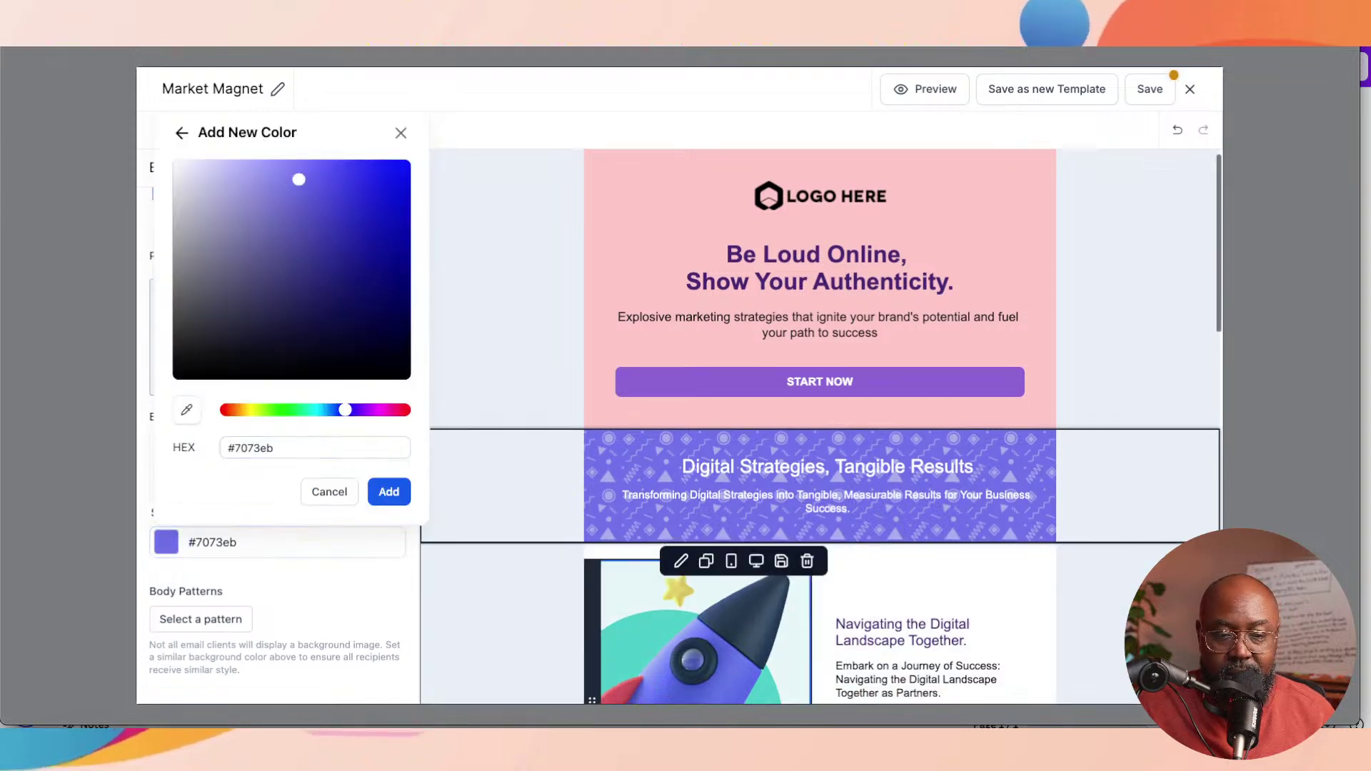
pyautogui.scroll(2, 819, 429)
pyautogui.scroll(3, 820, 429)
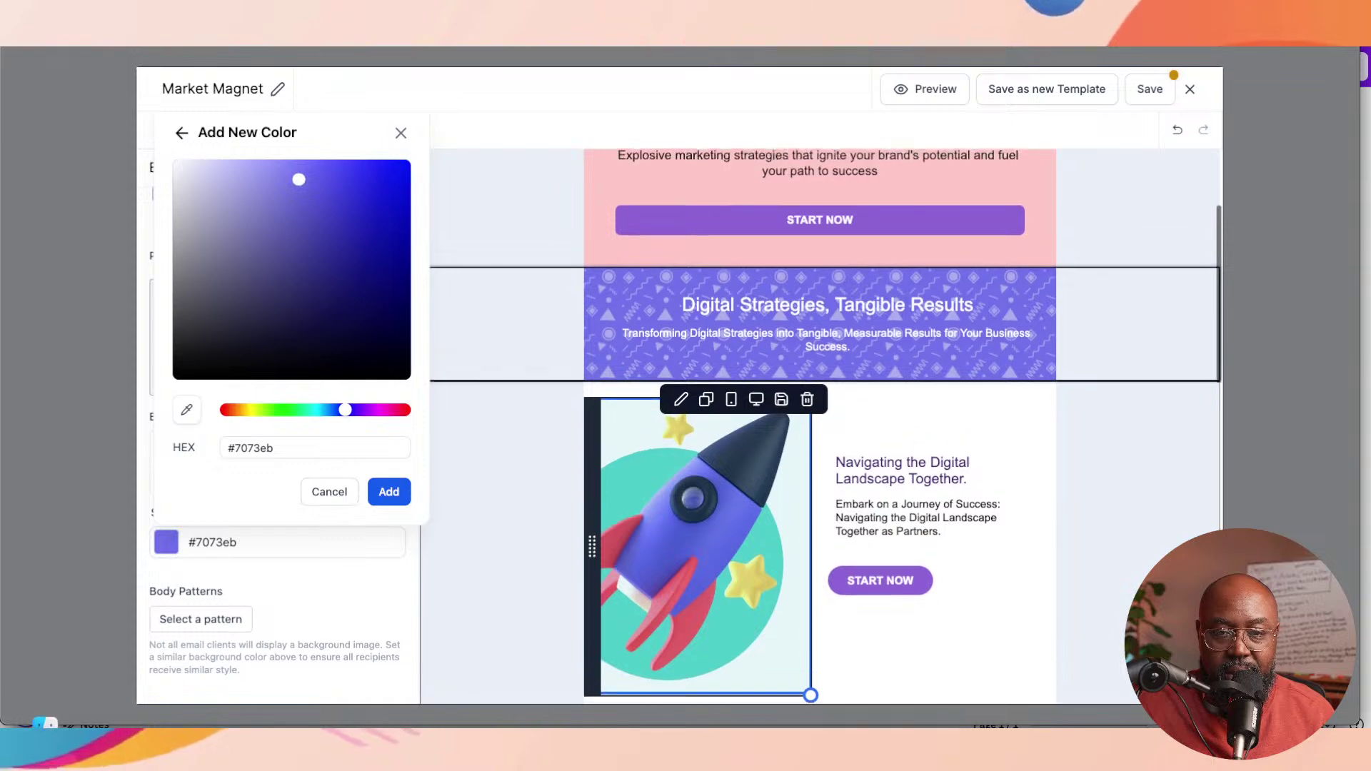
pyautogui.scroll(-5, 819, 429)
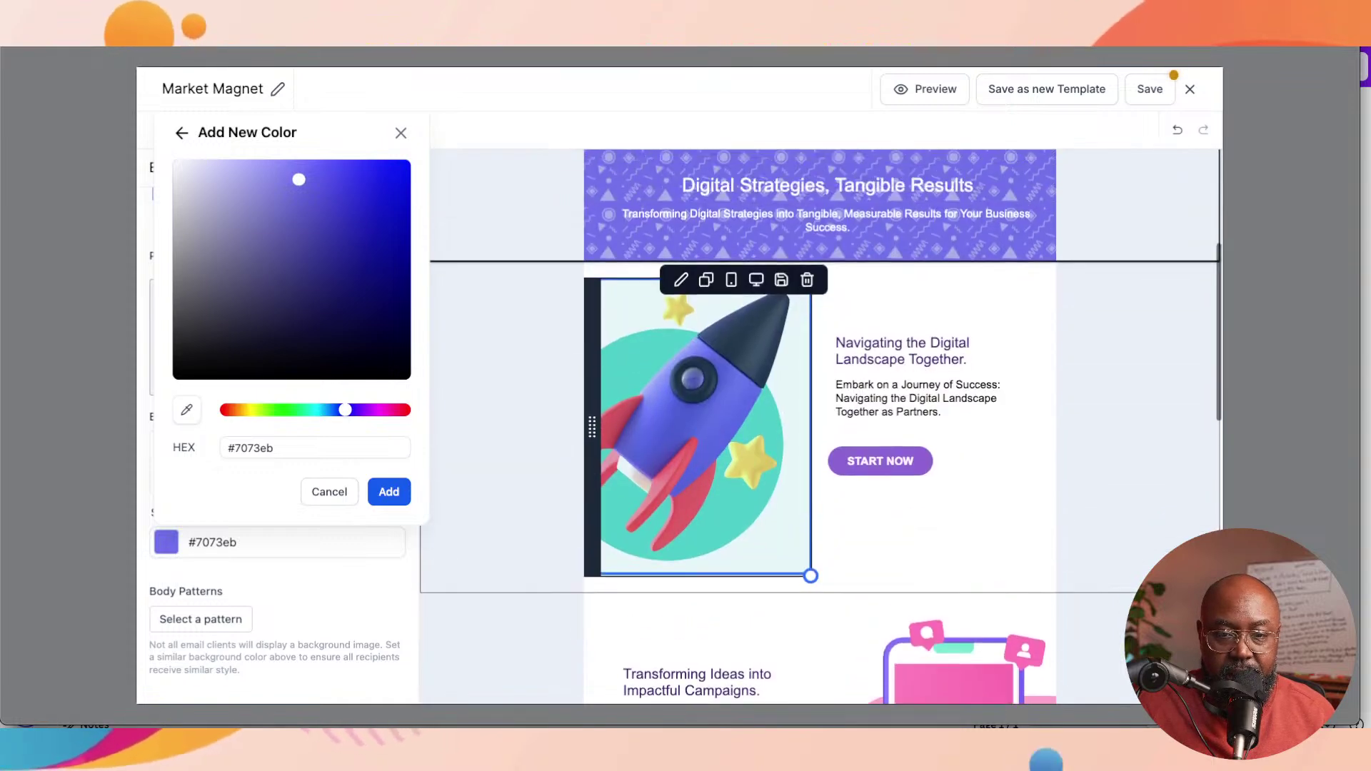
pyautogui.scroll(2, 820, 428)
pyautogui.scroll(-6, 820, 428)
pyautogui.scroll(-3, 820, 428)
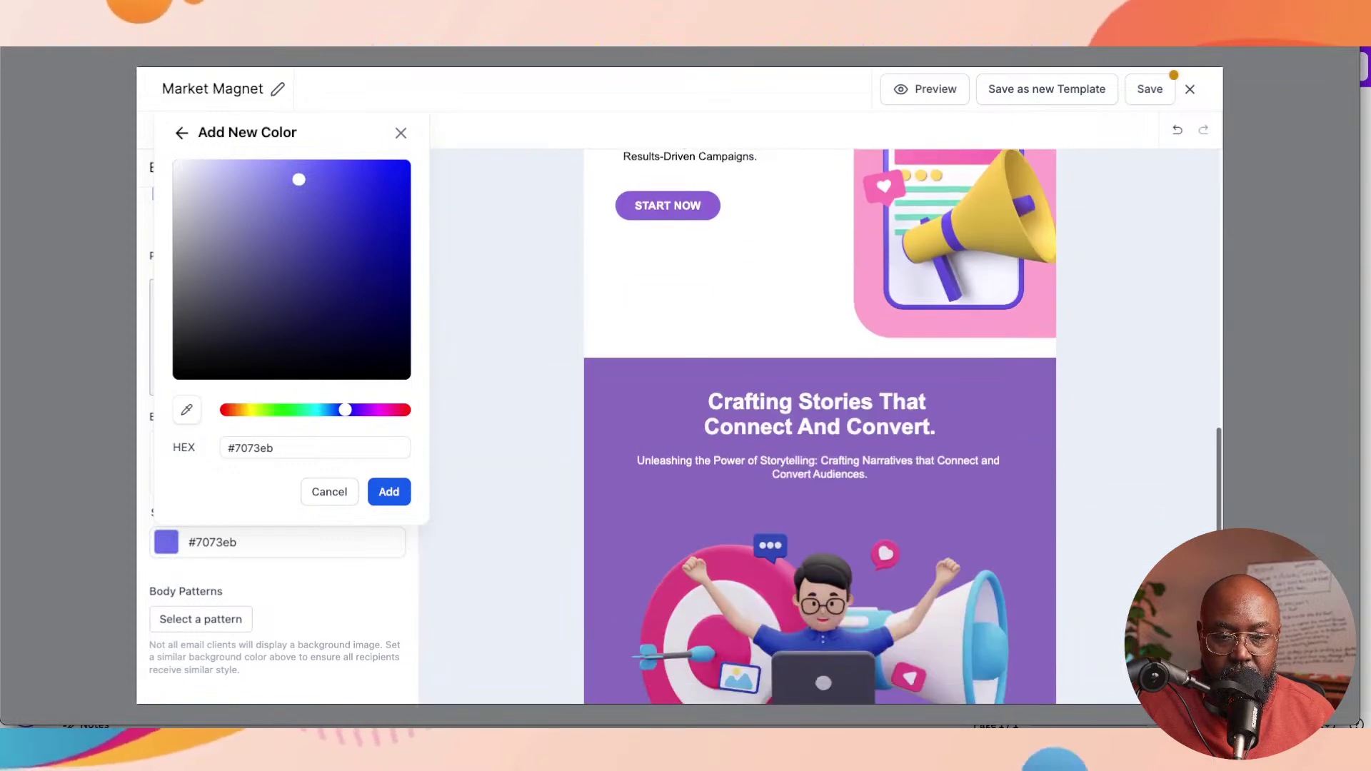
pyautogui.scroll(1, 819, 428)
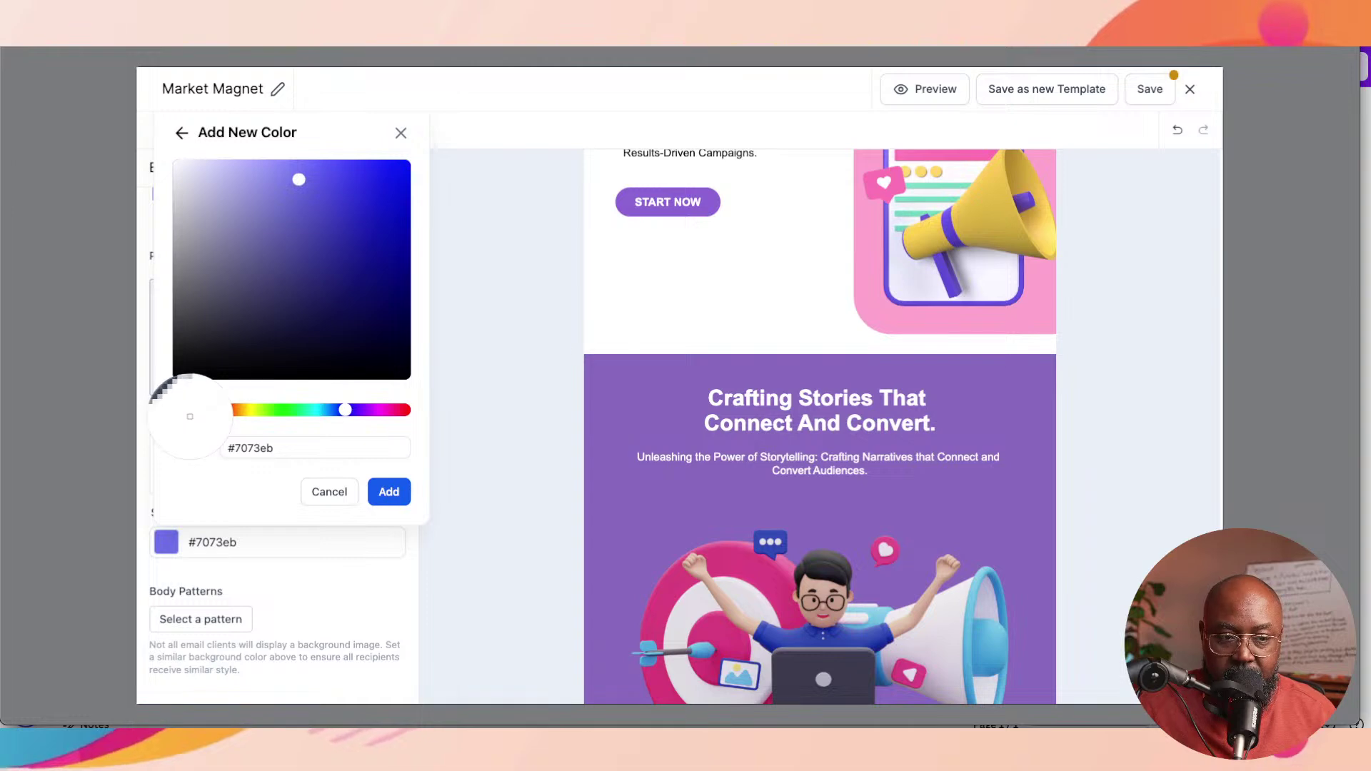
pyautogui.click(186, 409)
pyautogui.click(681, 585)
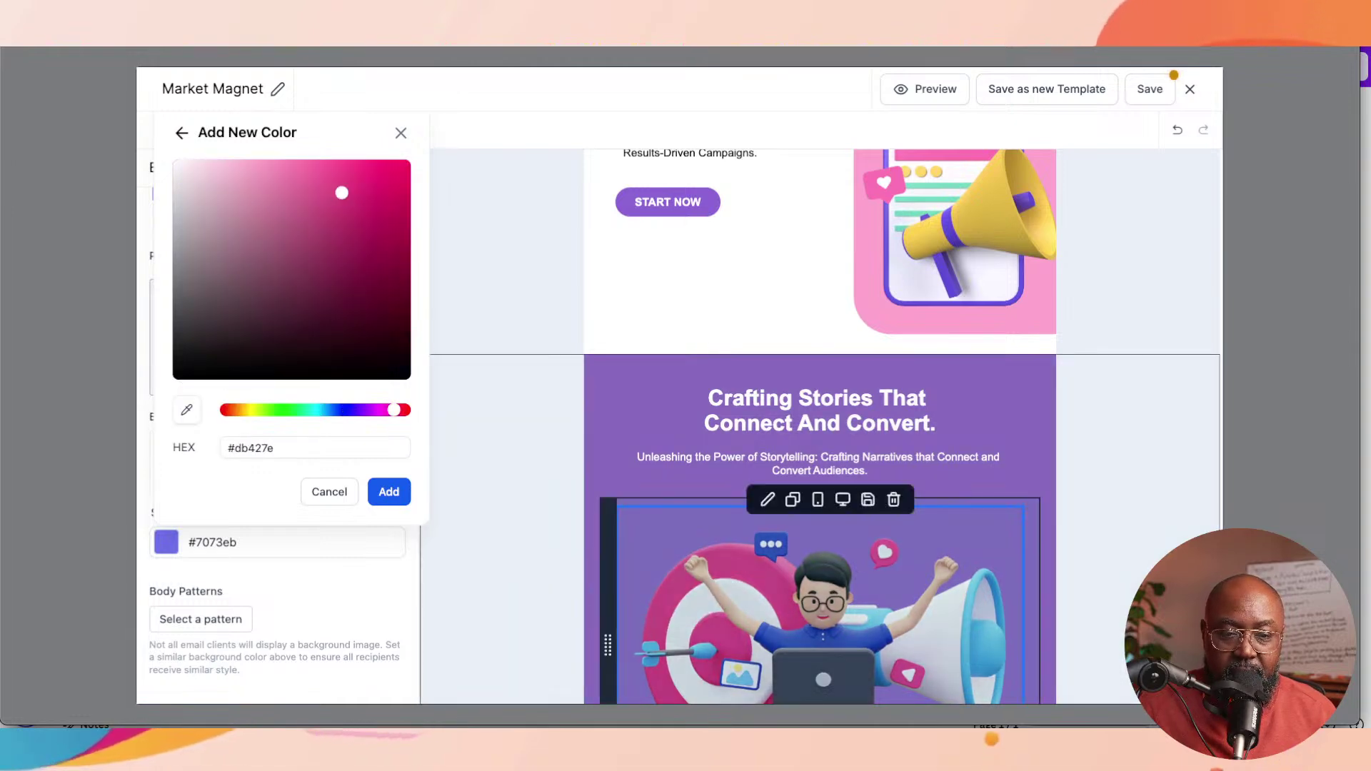
pyautogui.click(388, 491)
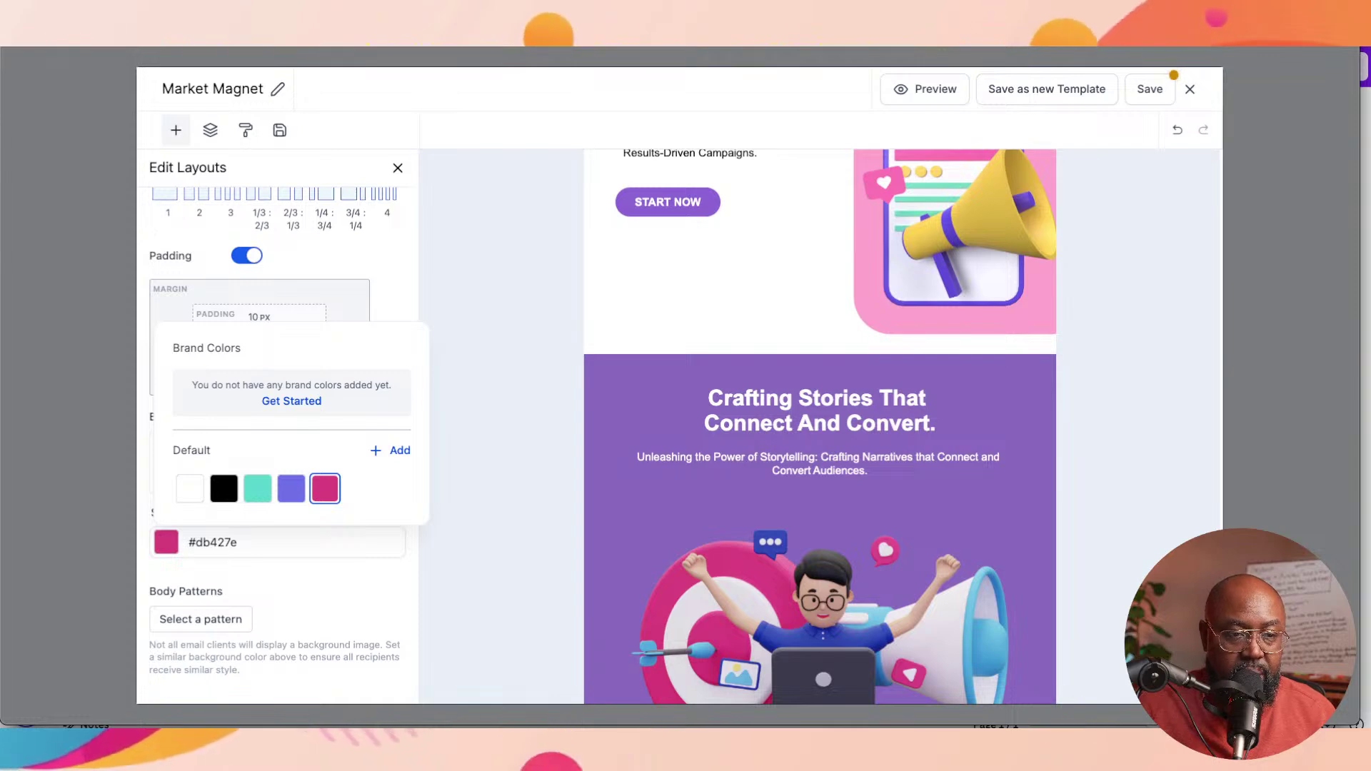
pyautogui.scroll(10, 700, 443)
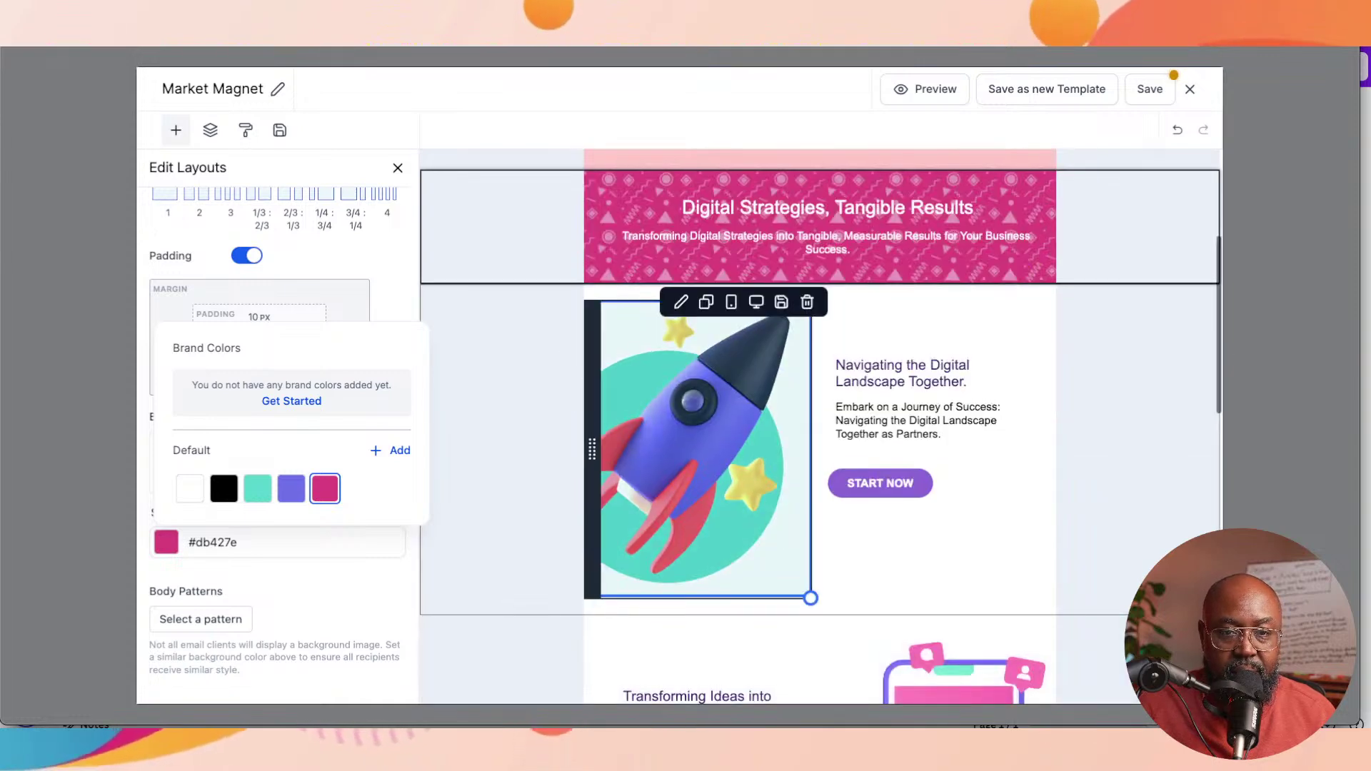
pyautogui.scroll(3, 699, 357)
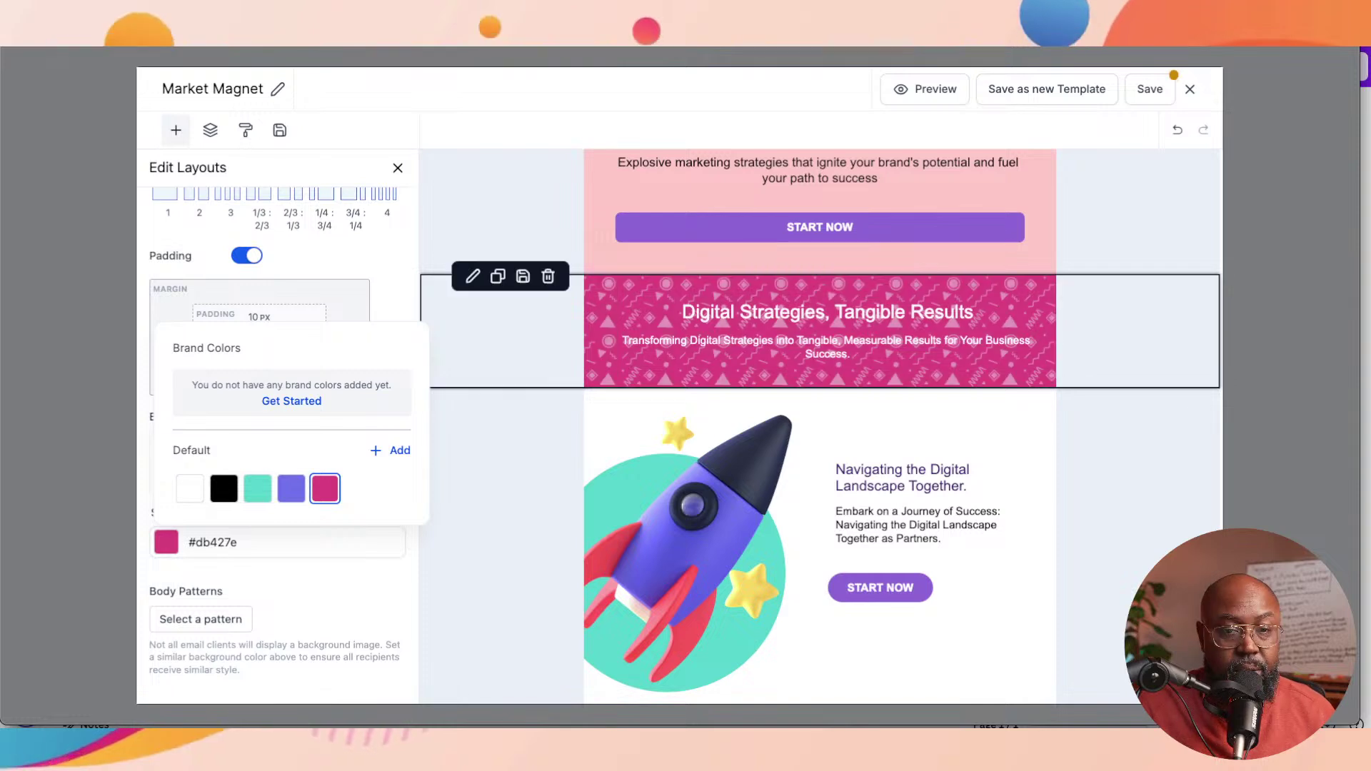
pyautogui.press('Escape')
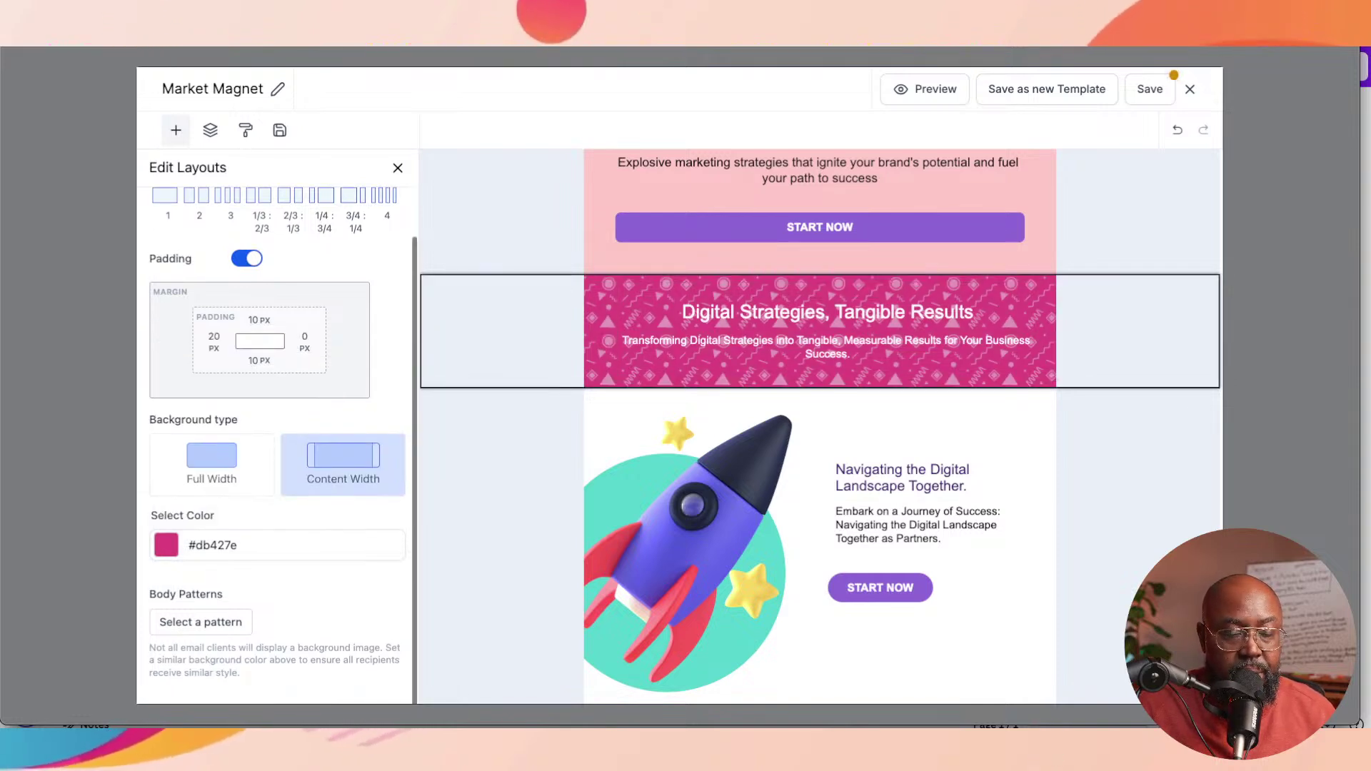
pyautogui.scroll(2, 277, 429)
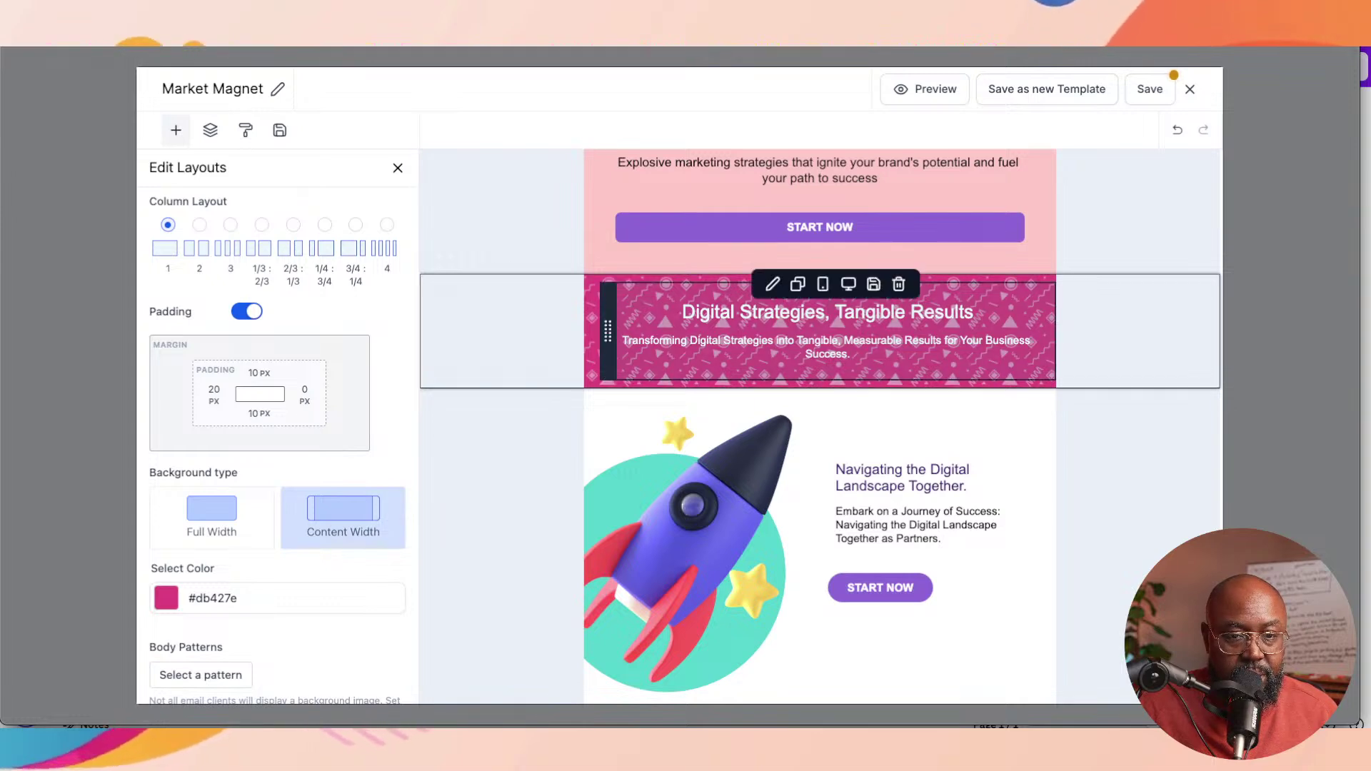
# Step: Make the banner's heading and subtitle text bold
pyautogui.moveTo(683, 312); pyautogui.dragTo(847, 355)
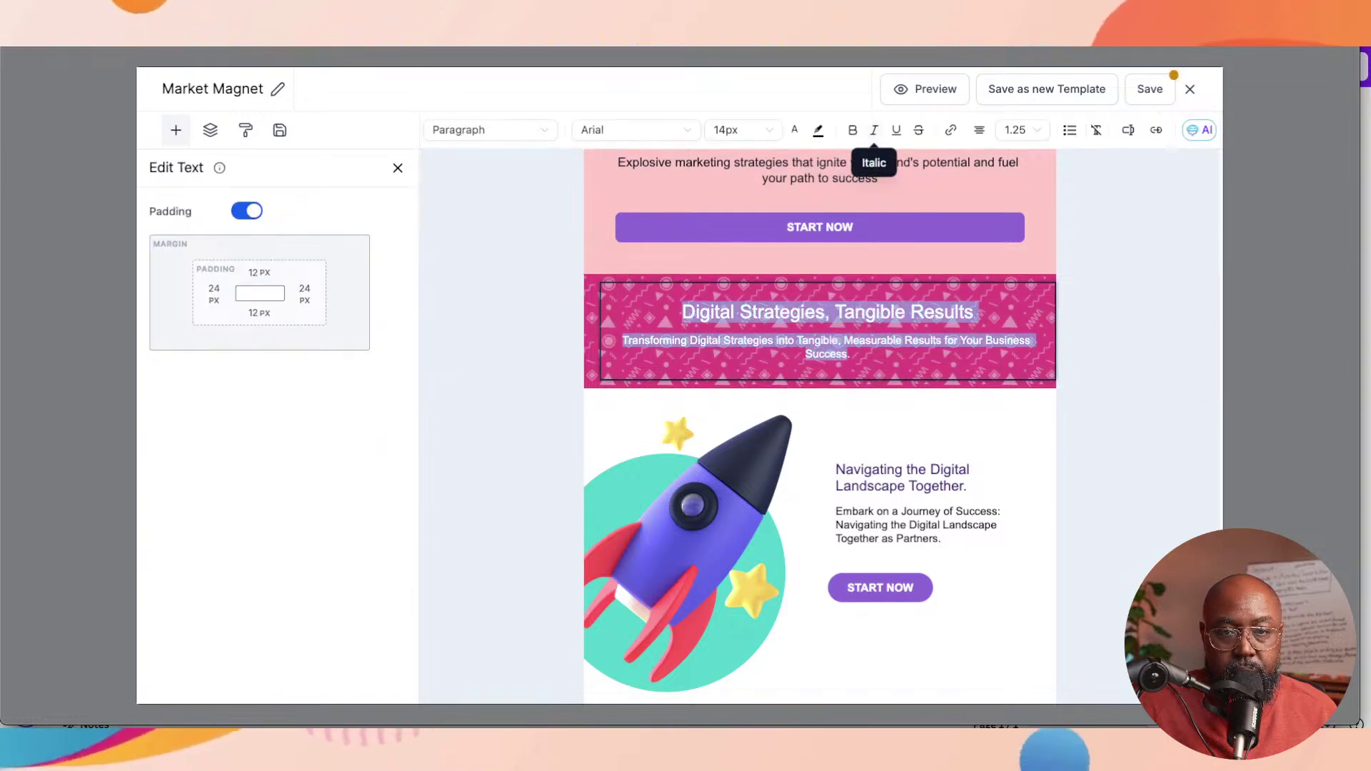
pyautogui.click(851, 131)
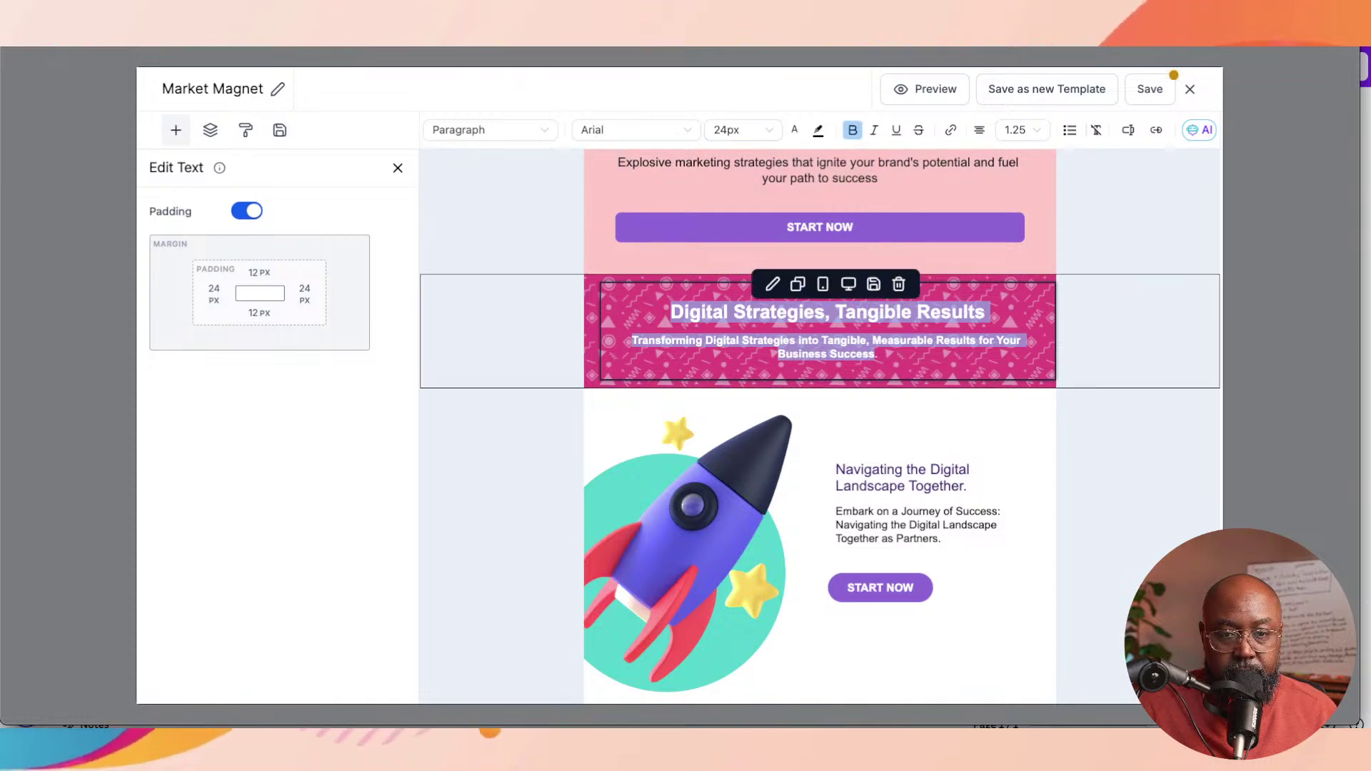
pyautogui.click(877, 354)
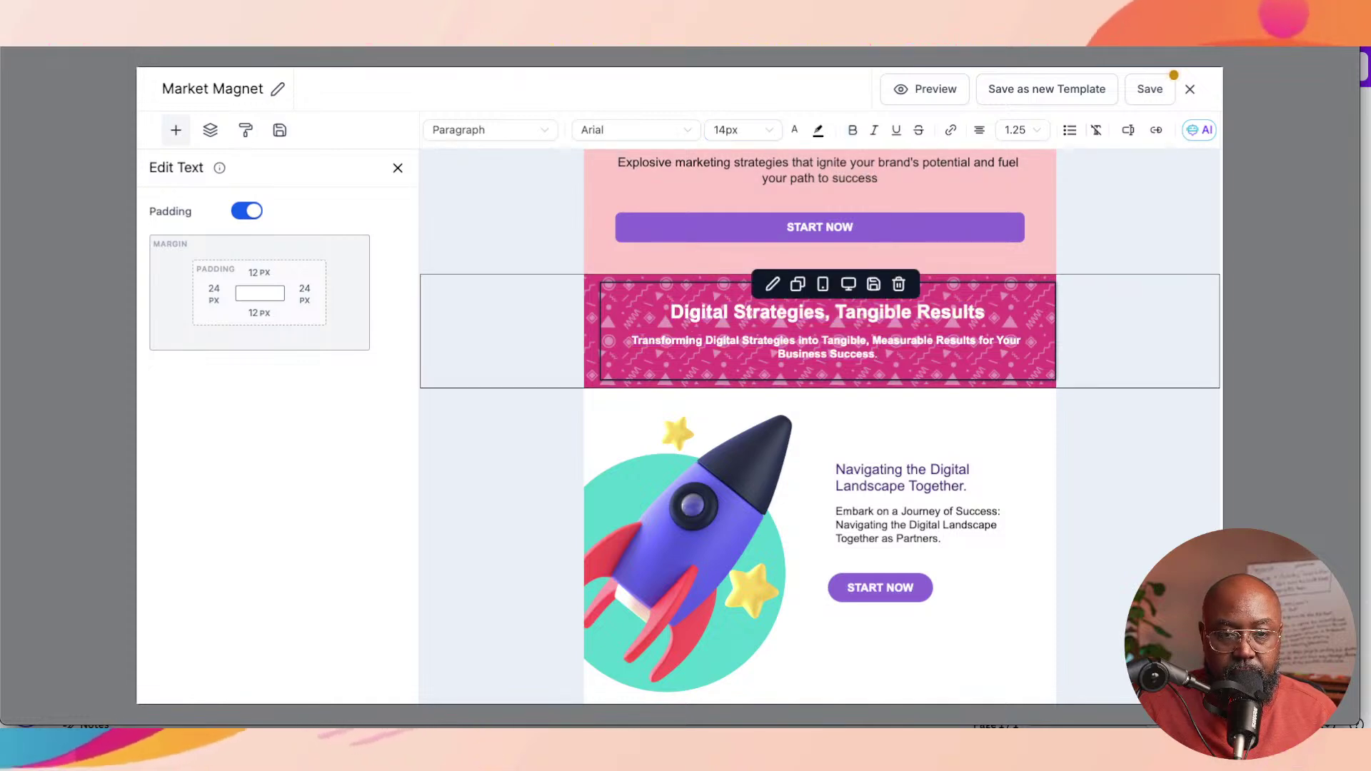
# Step: Enlarge the banner subtitle to 16px and leave text editing
pyautogui.moveTo(685, 340); pyautogui.dragTo(878, 355)
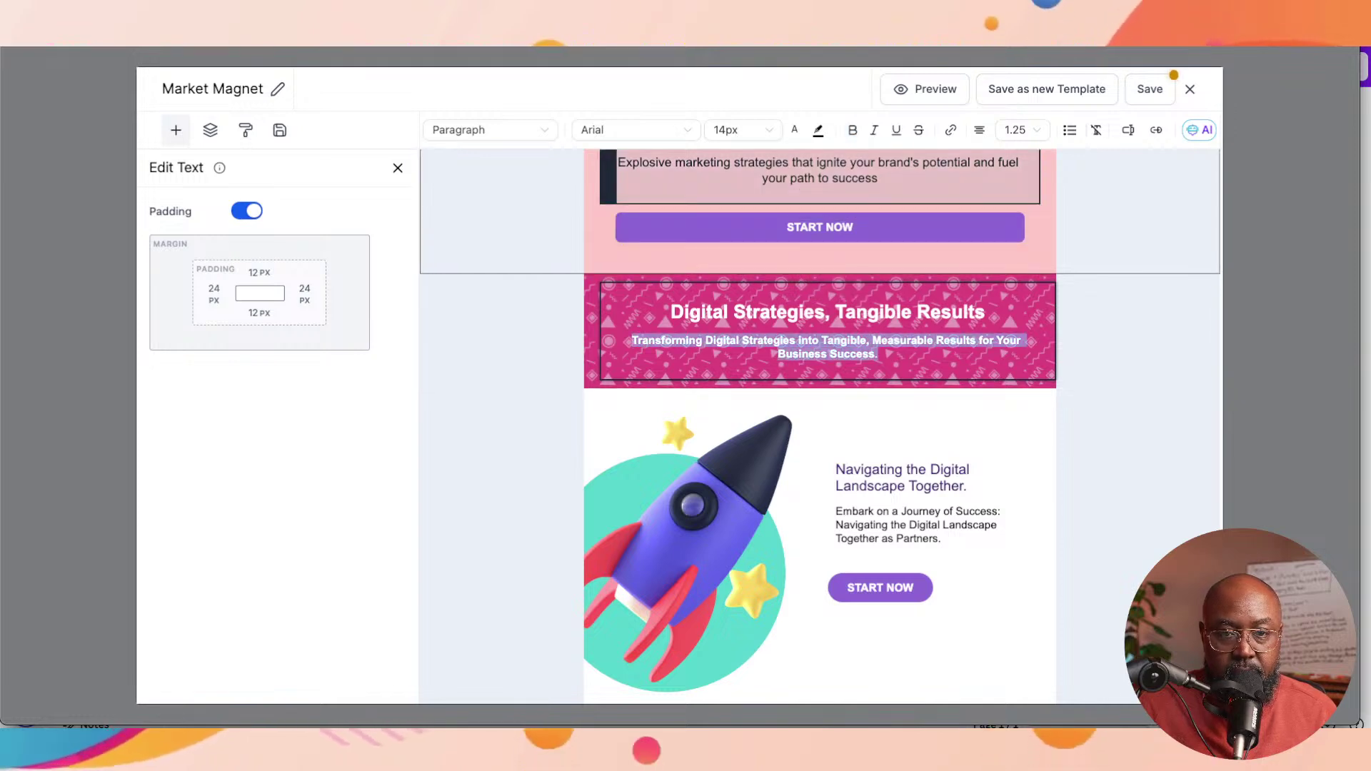
pyautogui.click(743, 130)
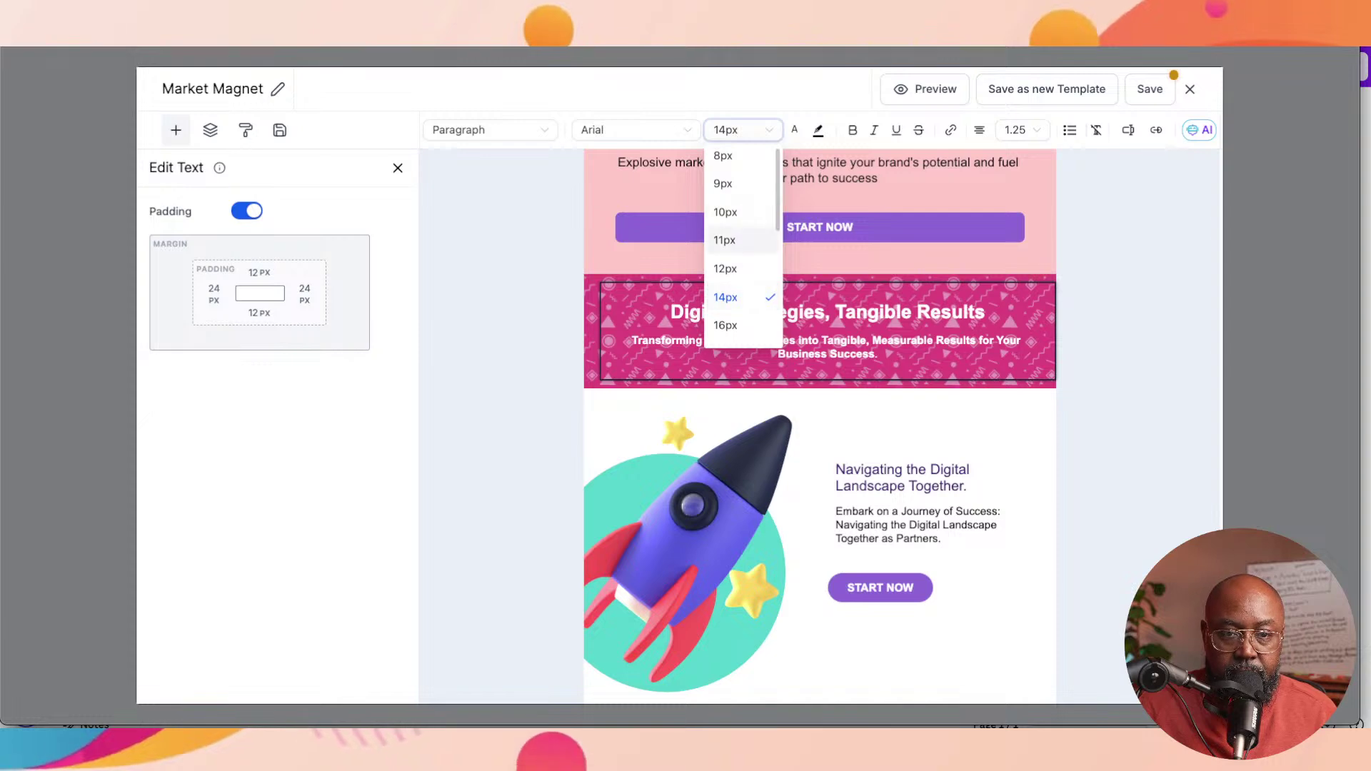
pyautogui.click(725, 325)
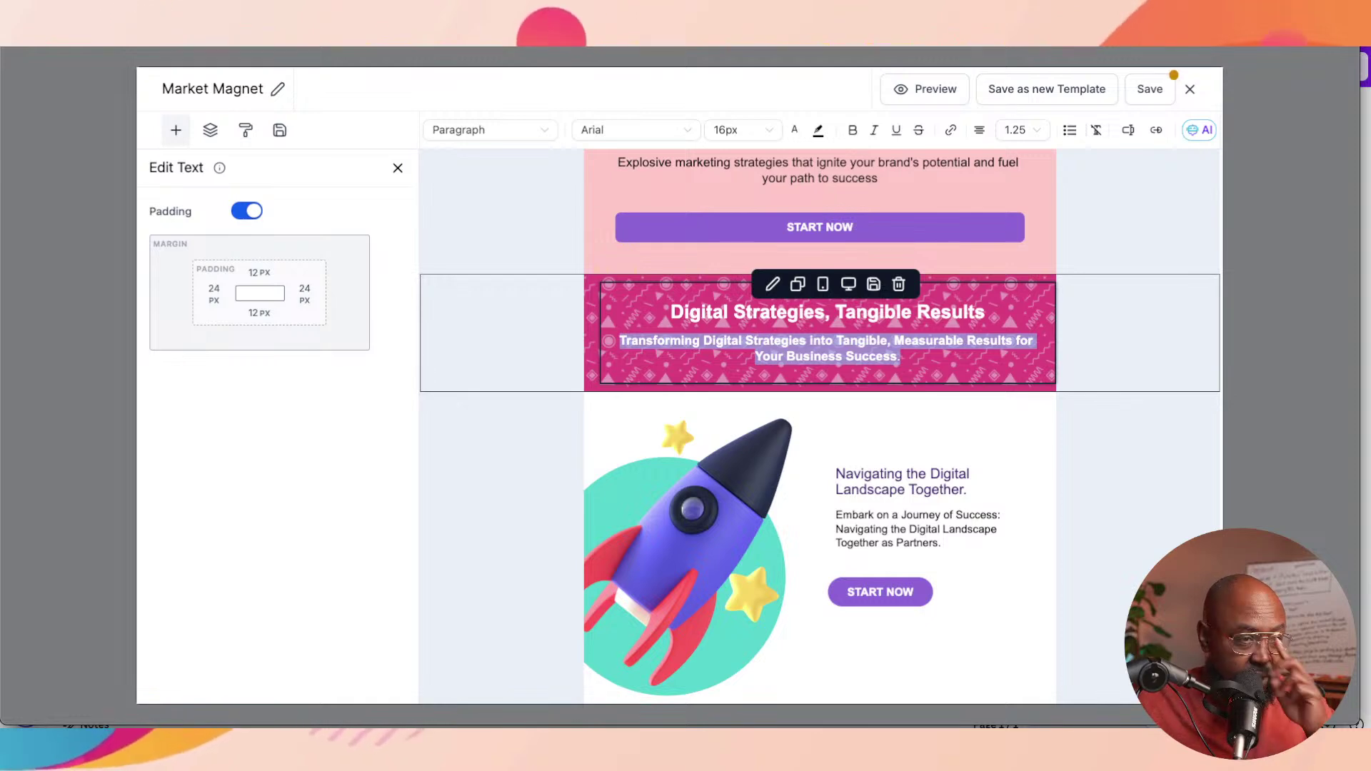
pyautogui.tripleClick(827, 312)
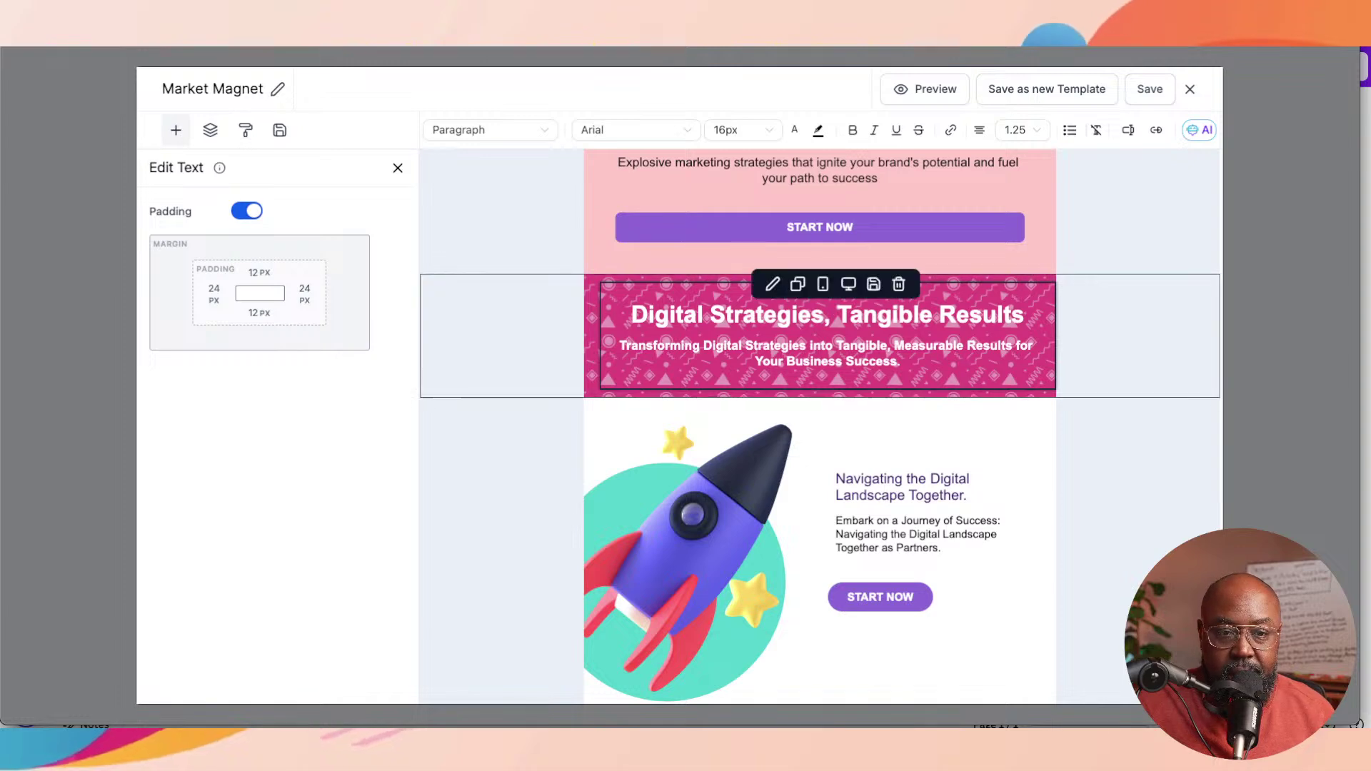
pyautogui.click(566, 371)
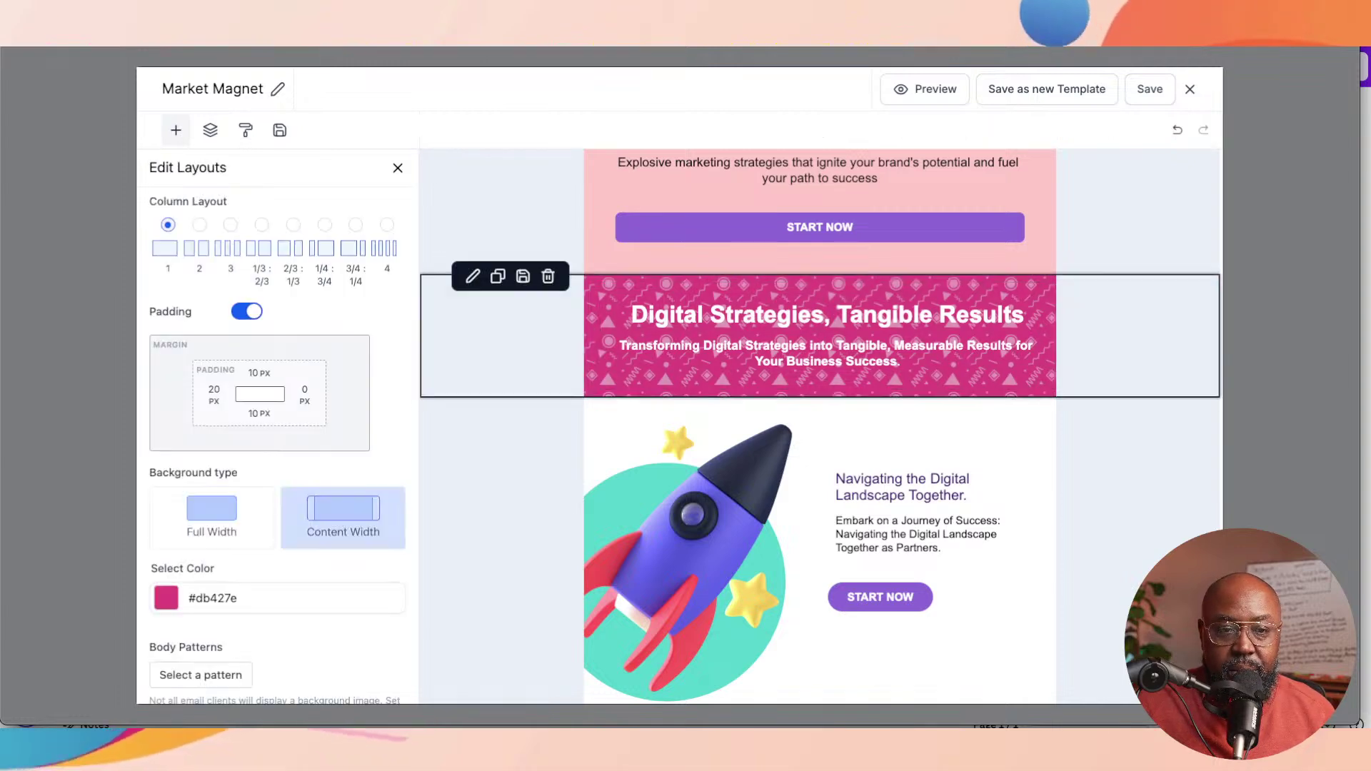
pyautogui.click(566, 372)
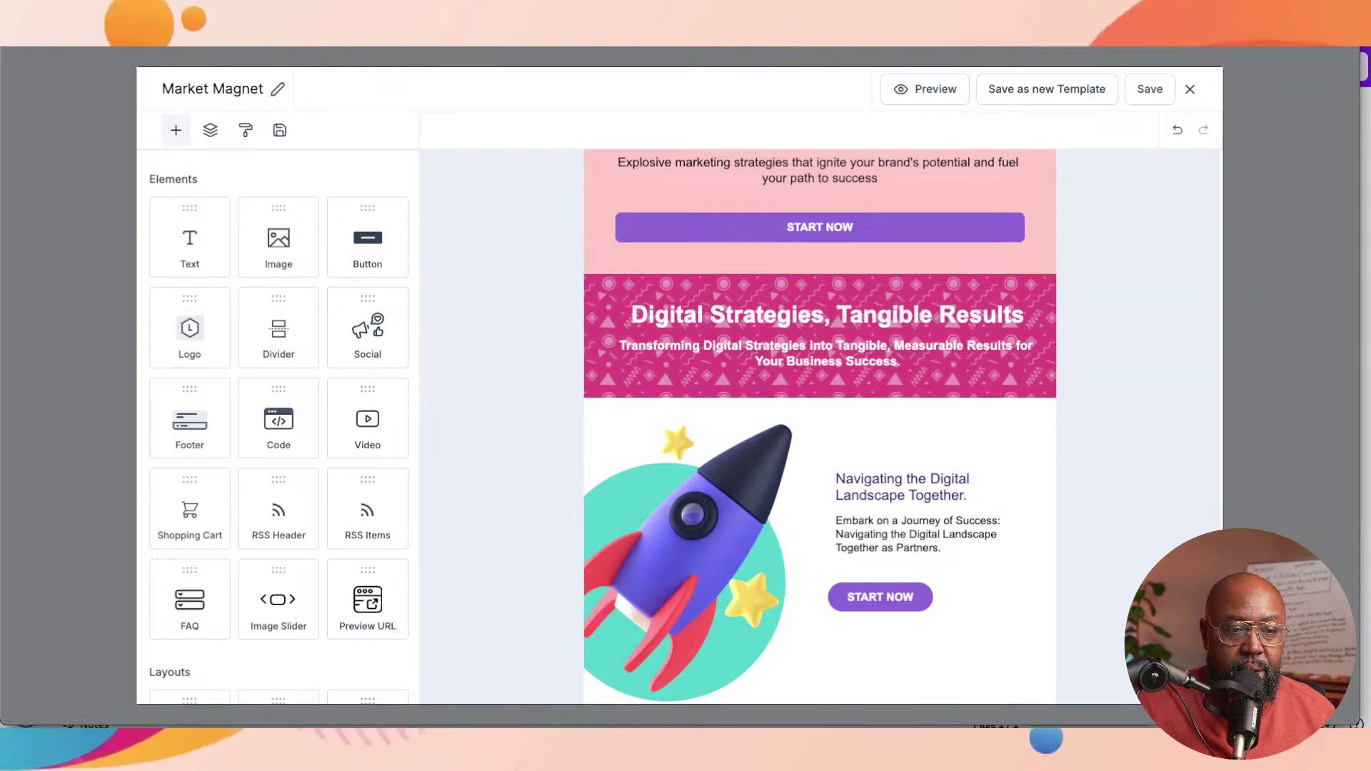
pyautogui.scroll(-3, 279, 428)
# Step: Show the pink banner row's Edit Layouts panel with its #db427e content-width background
pyautogui.click(521, 343)
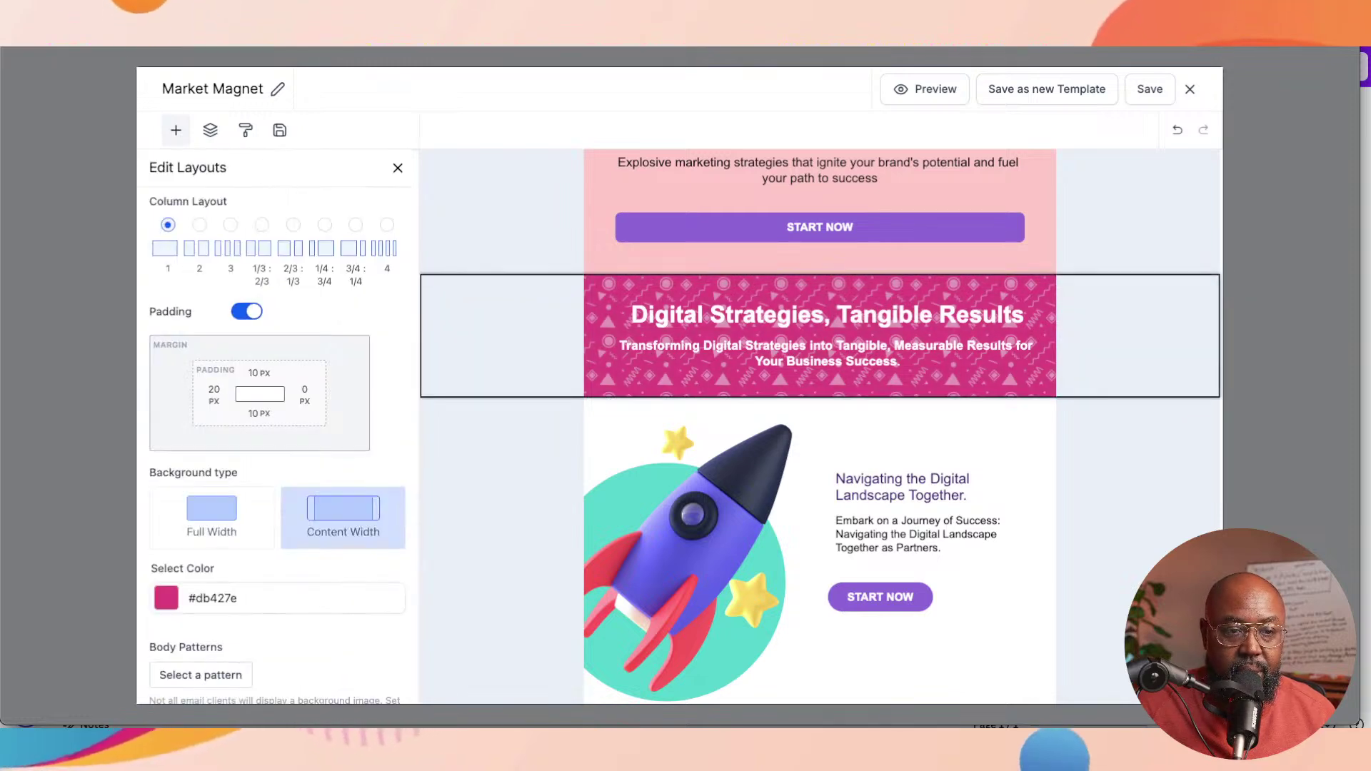
pyautogui.click(521, 343)
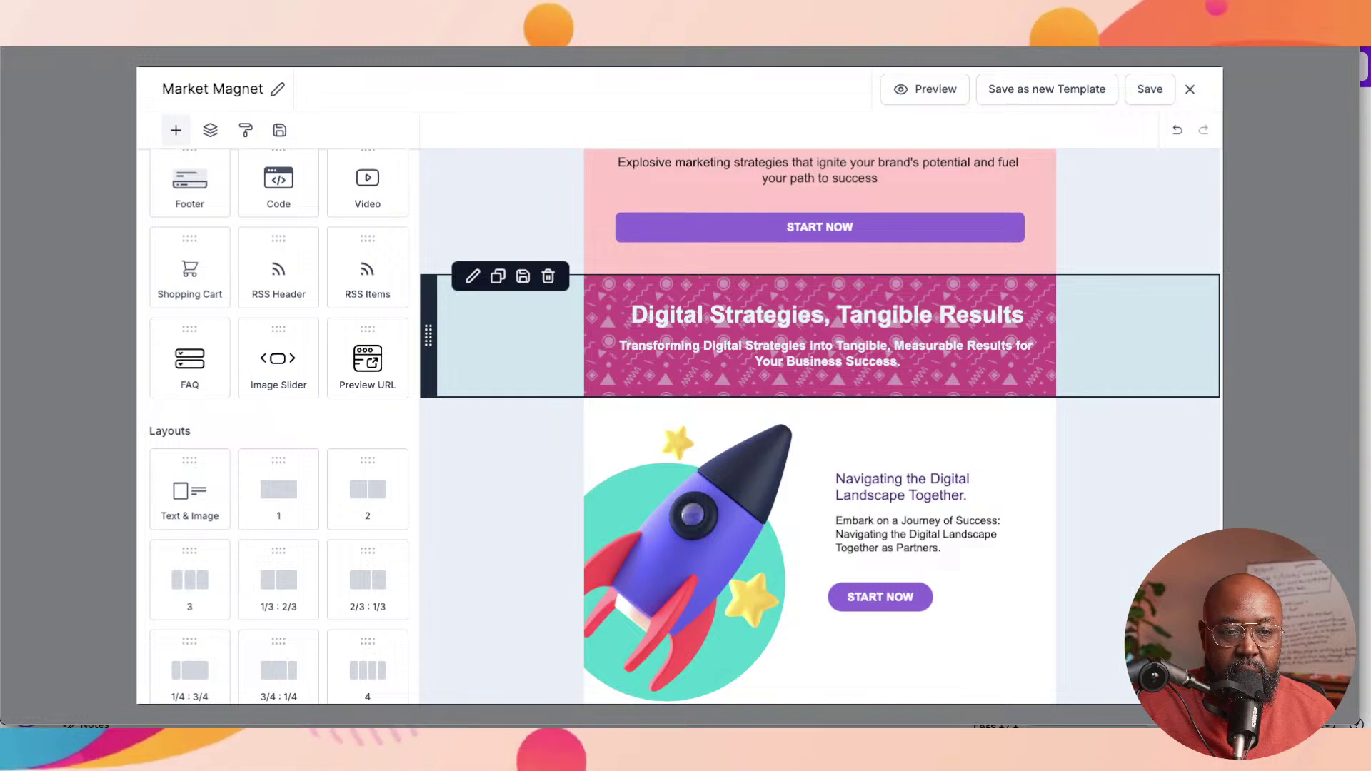
pyautogui.click(511, 343)
pyautogui.click(510, 342)
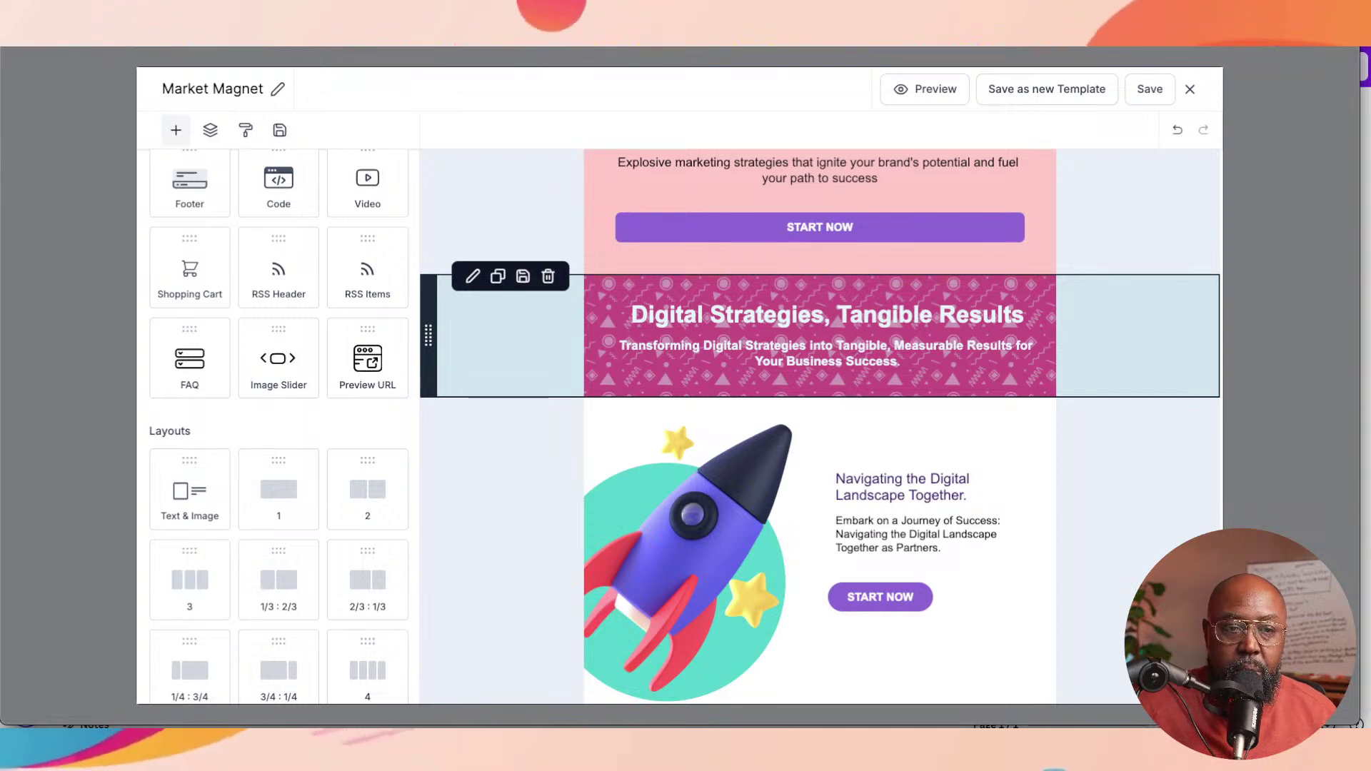
pyautogui.click(473, 277)
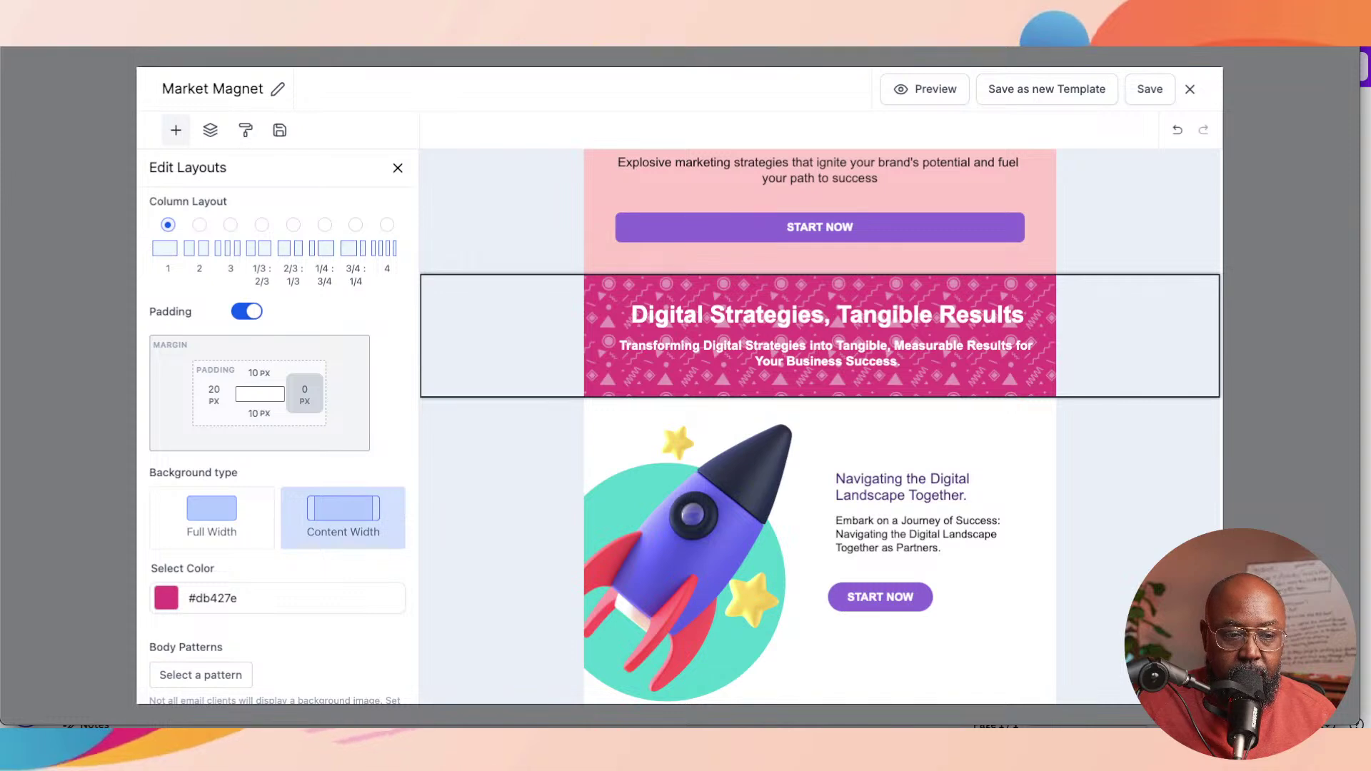
# Step: Try dot, polygon, zigzag and triangle patterns, then set the banner pattern back to None
pyautogui.click(200, 674)
pyautogui.scroll(-4, 277, 428)
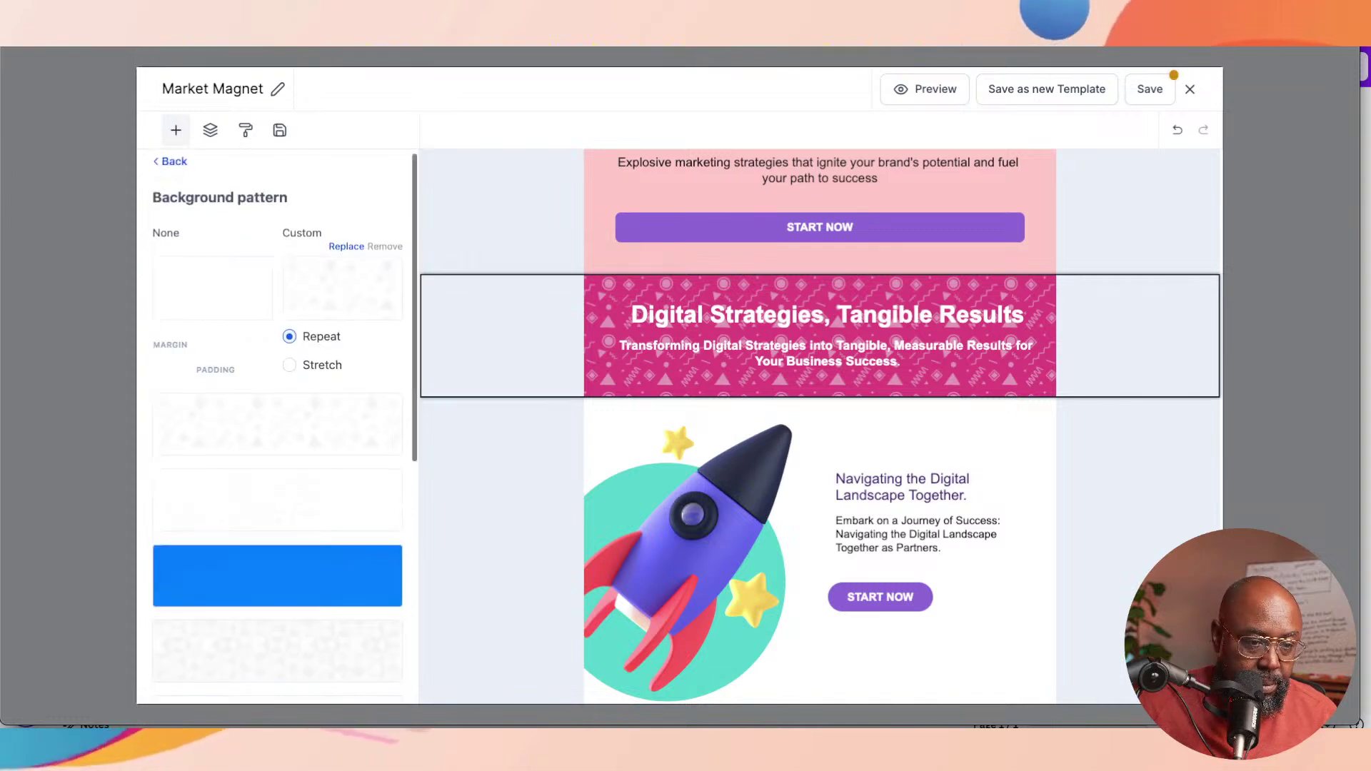
pyautogui.click(277, 477)
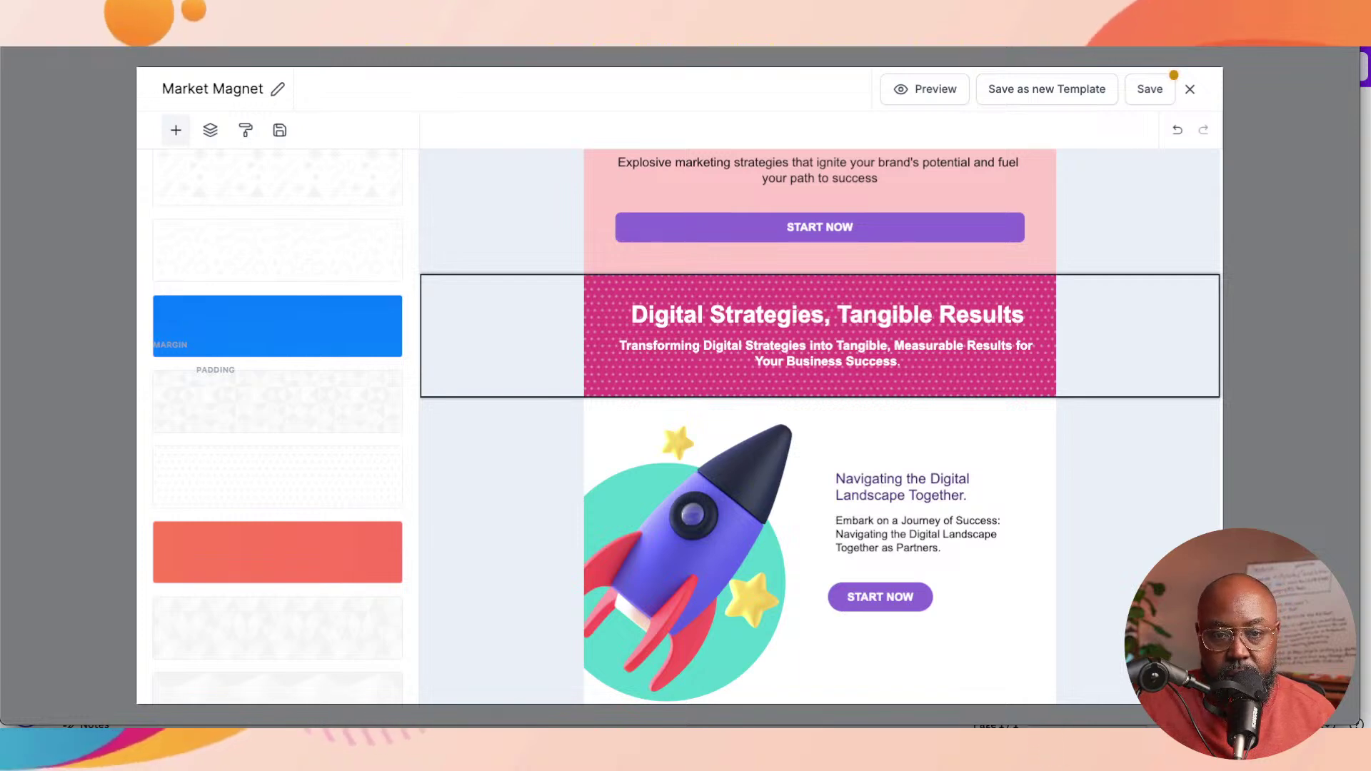
pyautogui.scroll(-2, 277, 476)
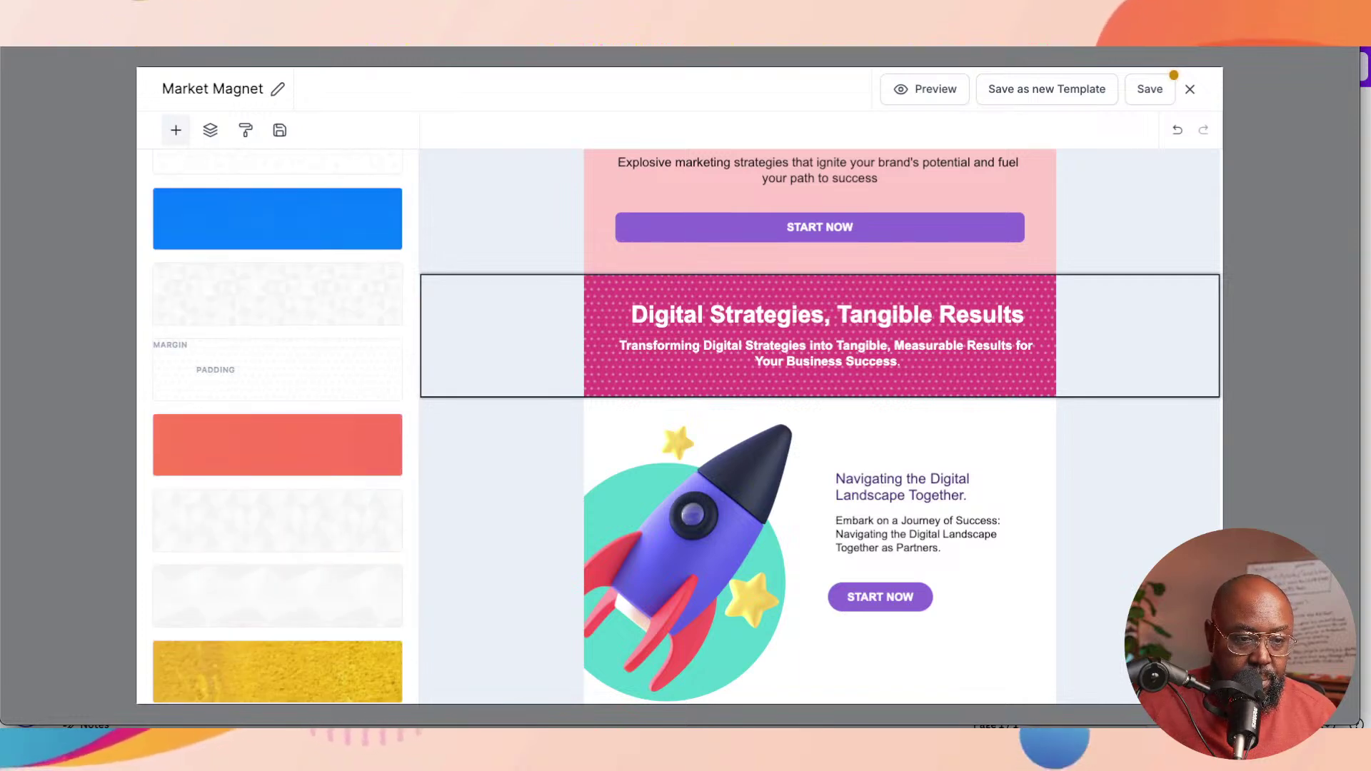
pyautogui.click(277, 596)
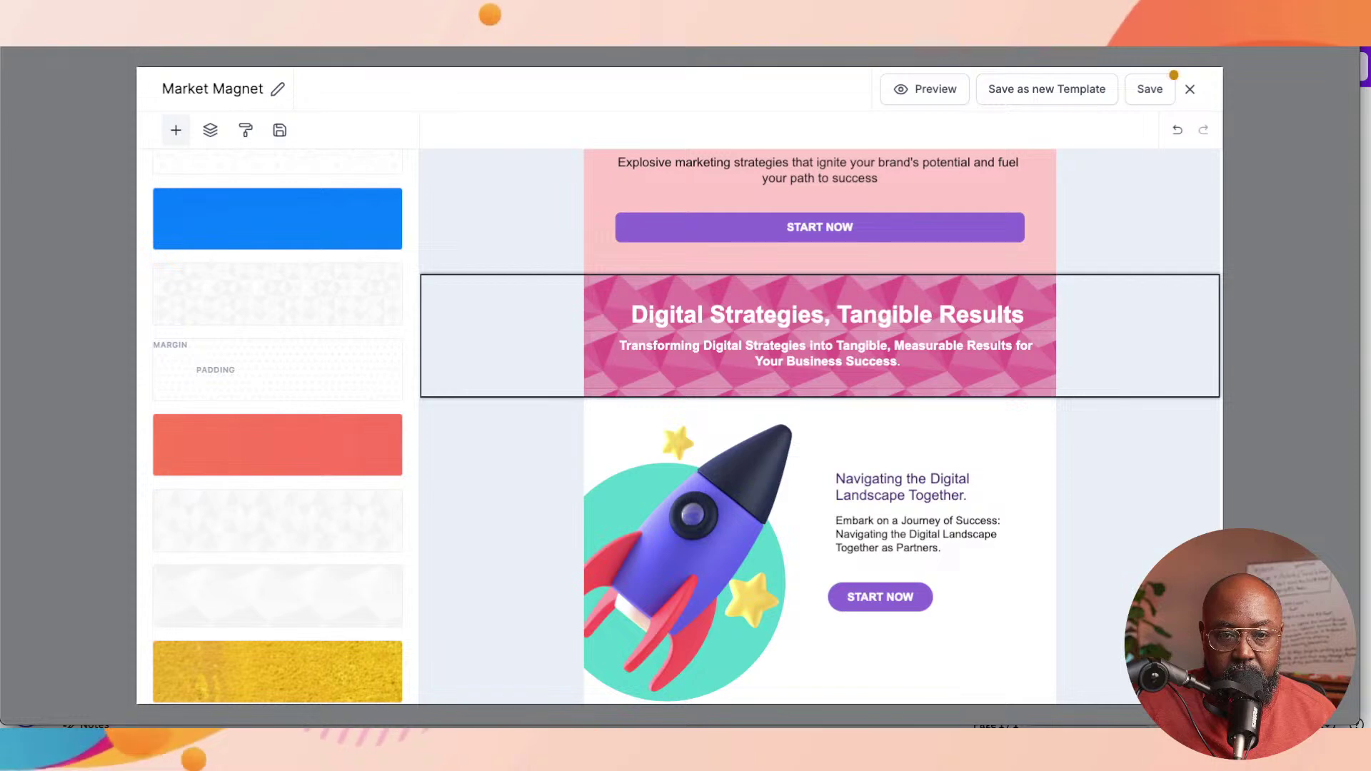
pyautogui.scroll(-1, 277, 369)
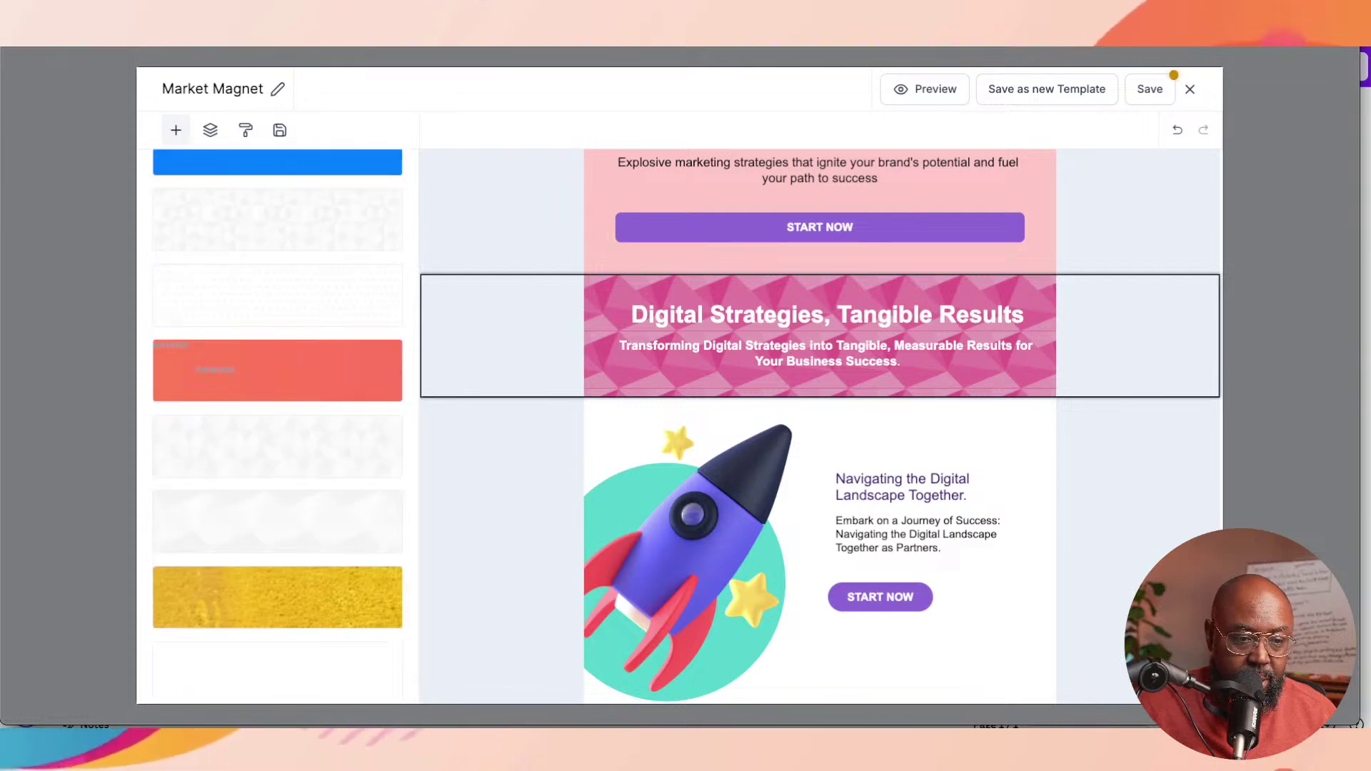
pyautogui.click(277, 670)
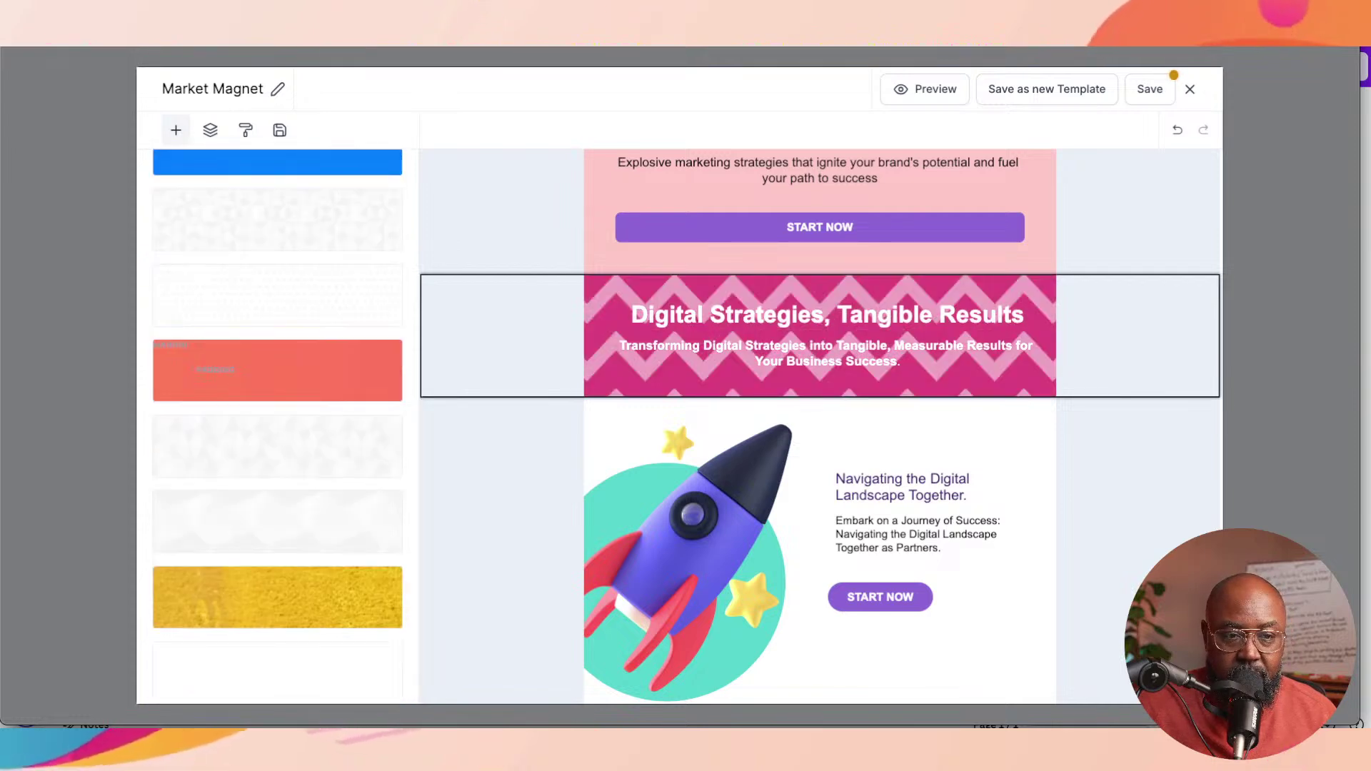
pyautogui.scroll(2, 277, 372)
pyautogui.click(277, 371)
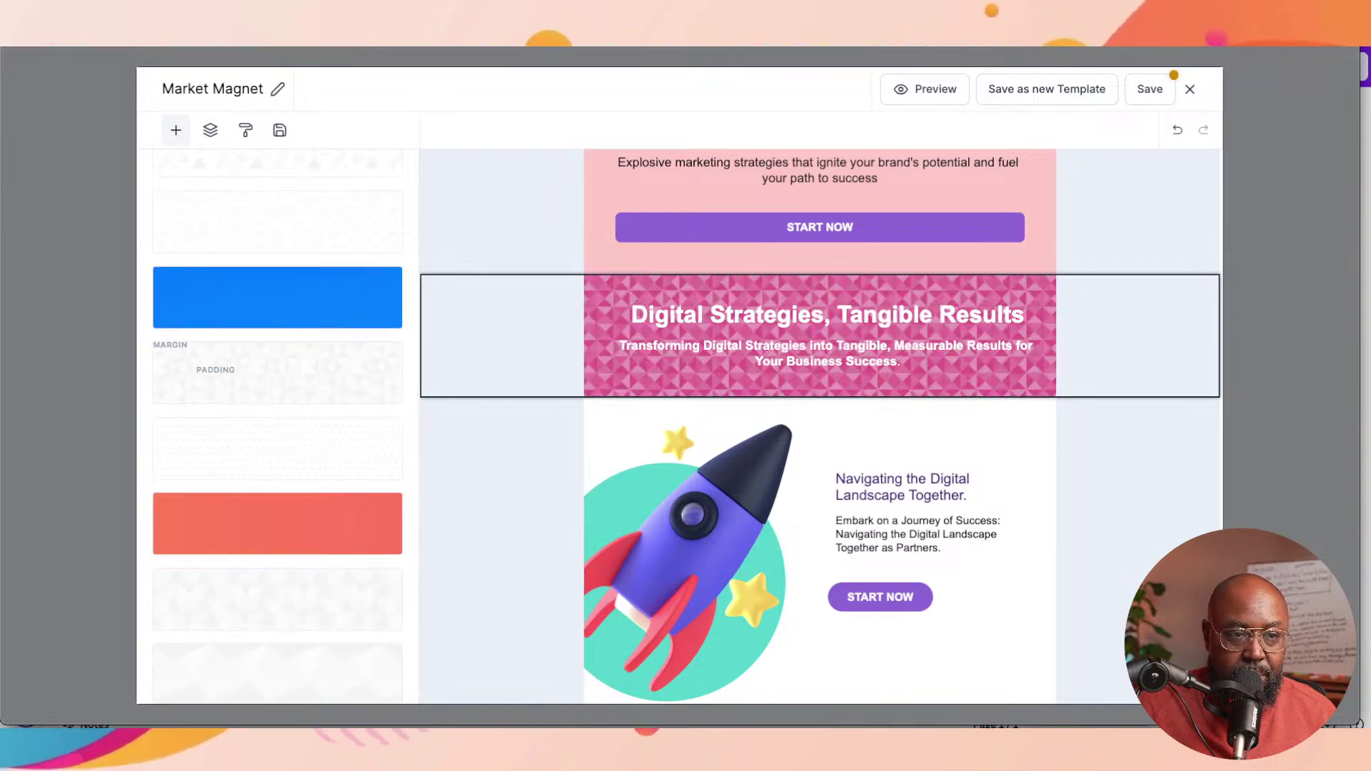
pyautogui.scroll(4, 277, 428)
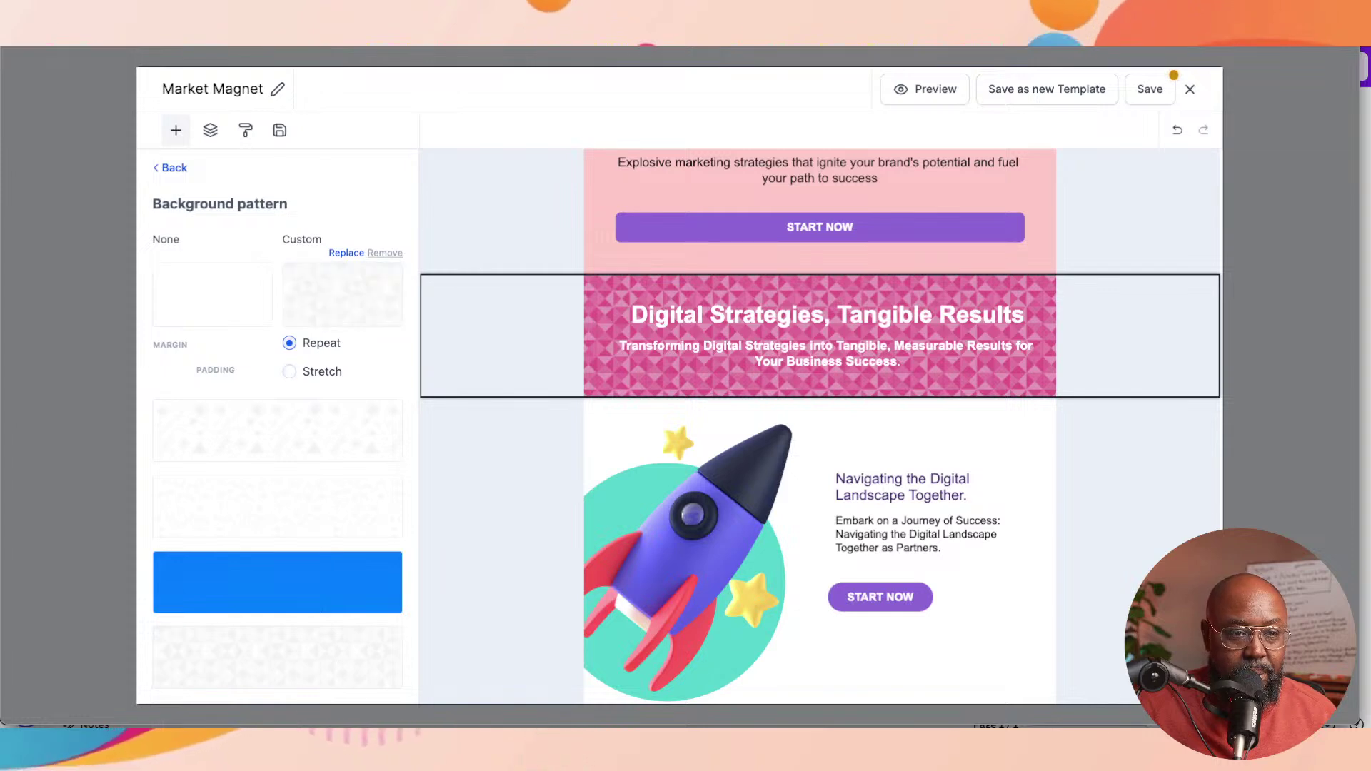
pyautogui.click(385, 253)
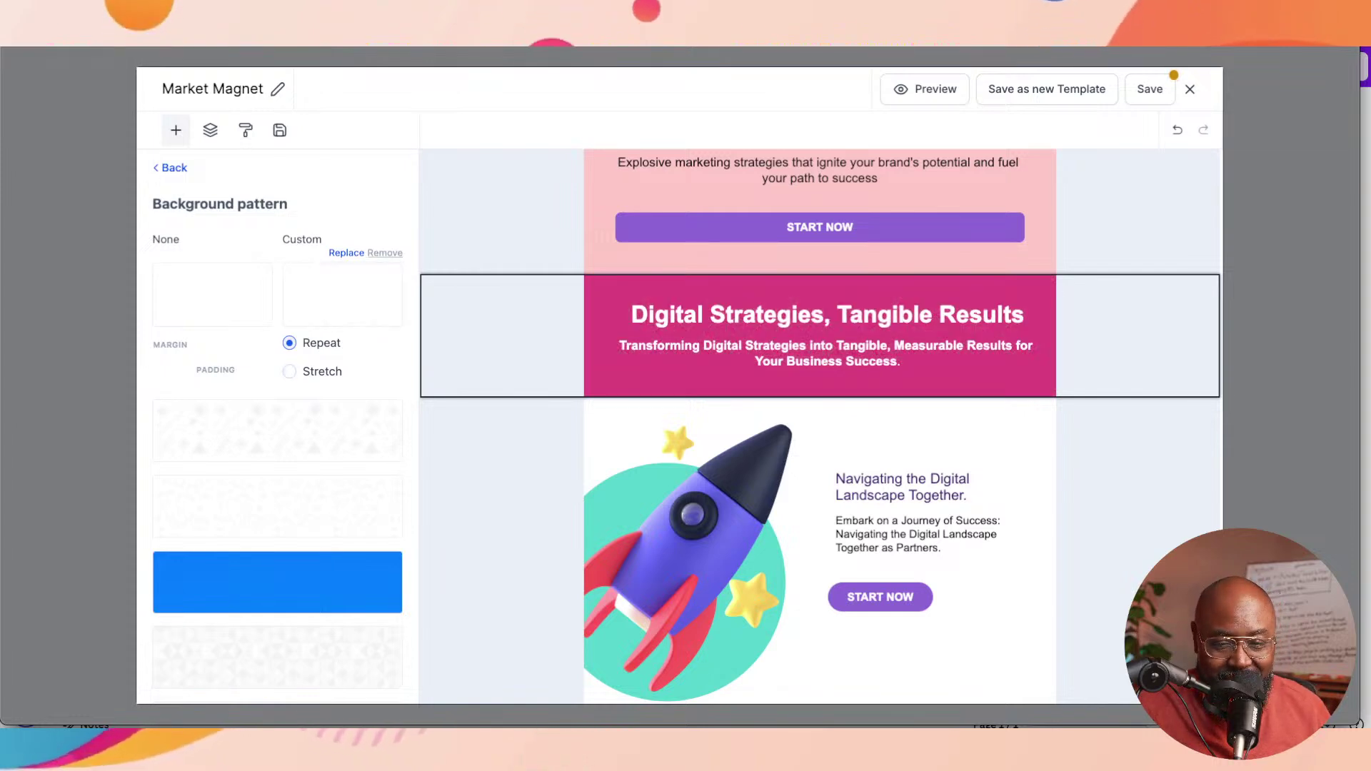
pyautogui.click(170, 168)
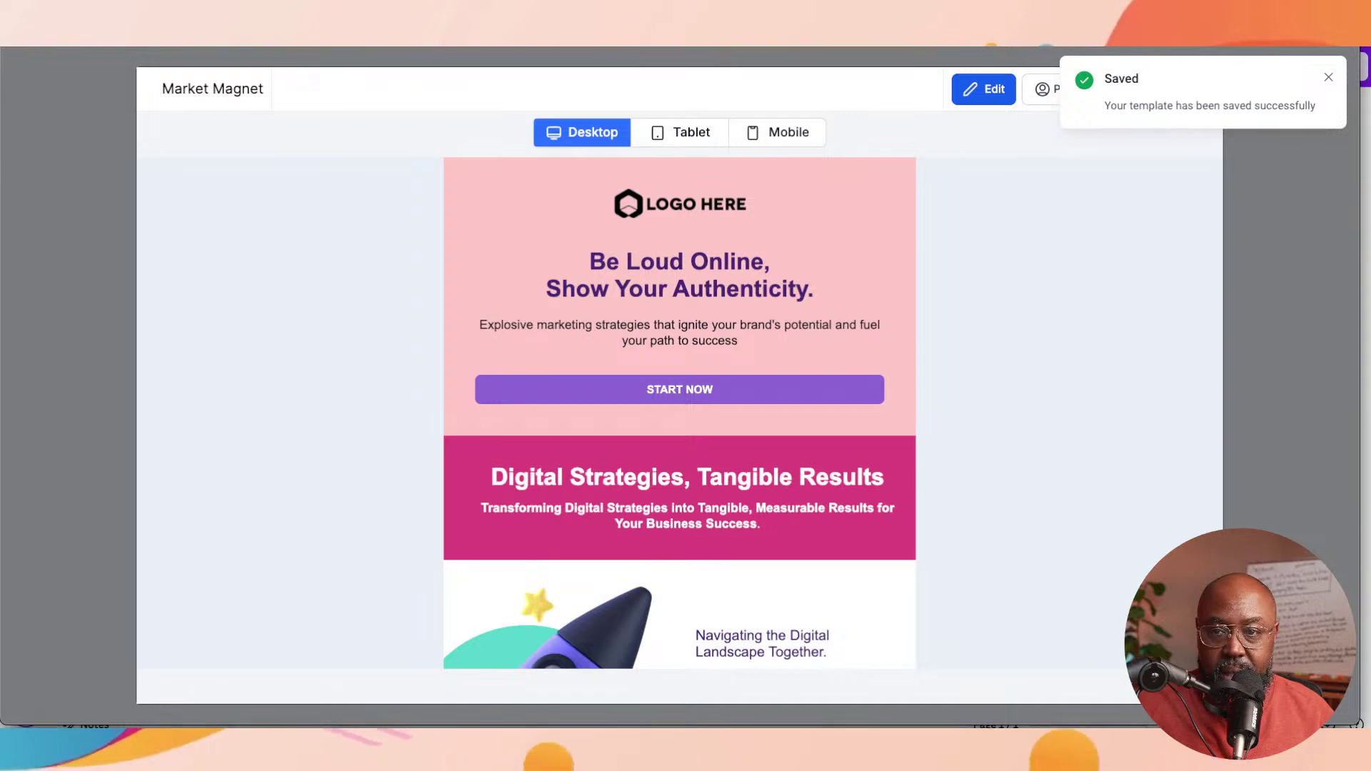
# Step: Check the preview, save the Market Magnet template, and close the editor back to the workflow
pyautogui.scroll(-5, 679, 414)
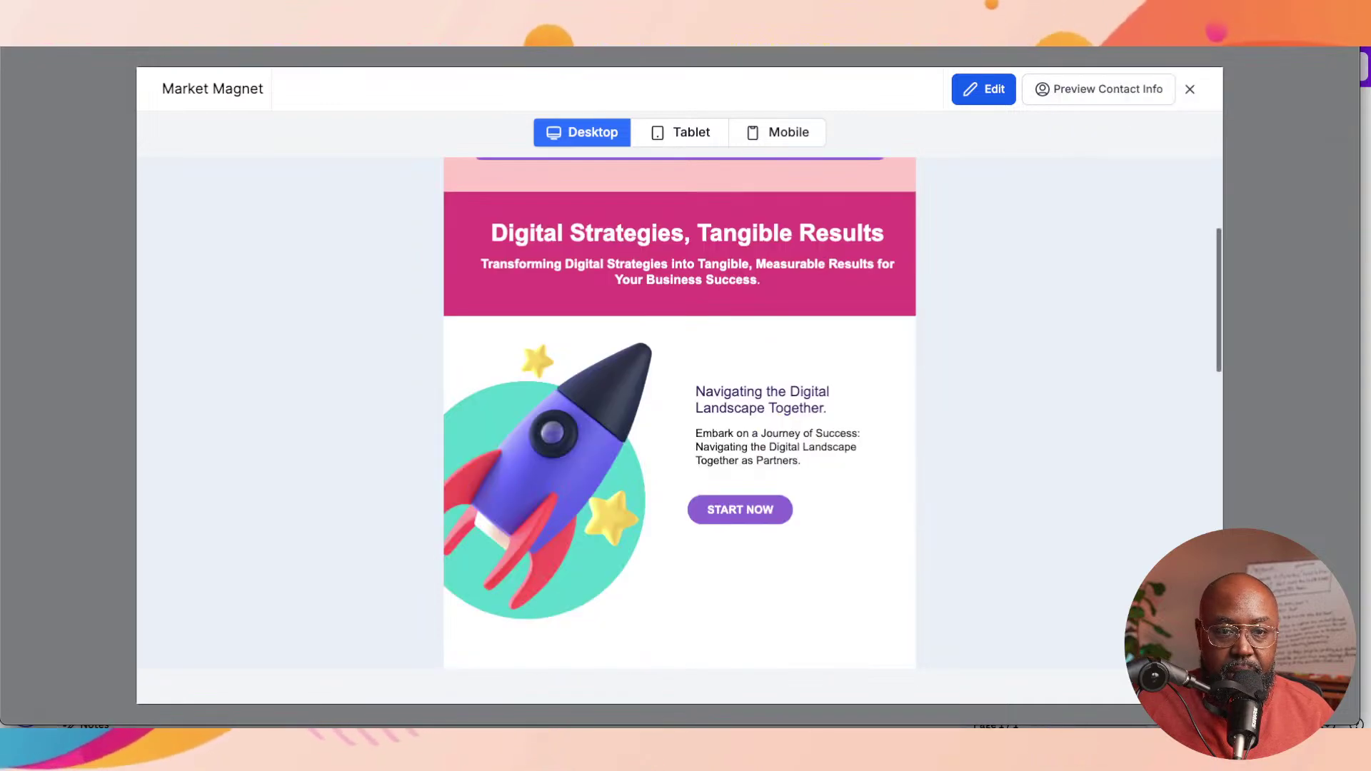
pyautogui.scroll(5, 679, 415)
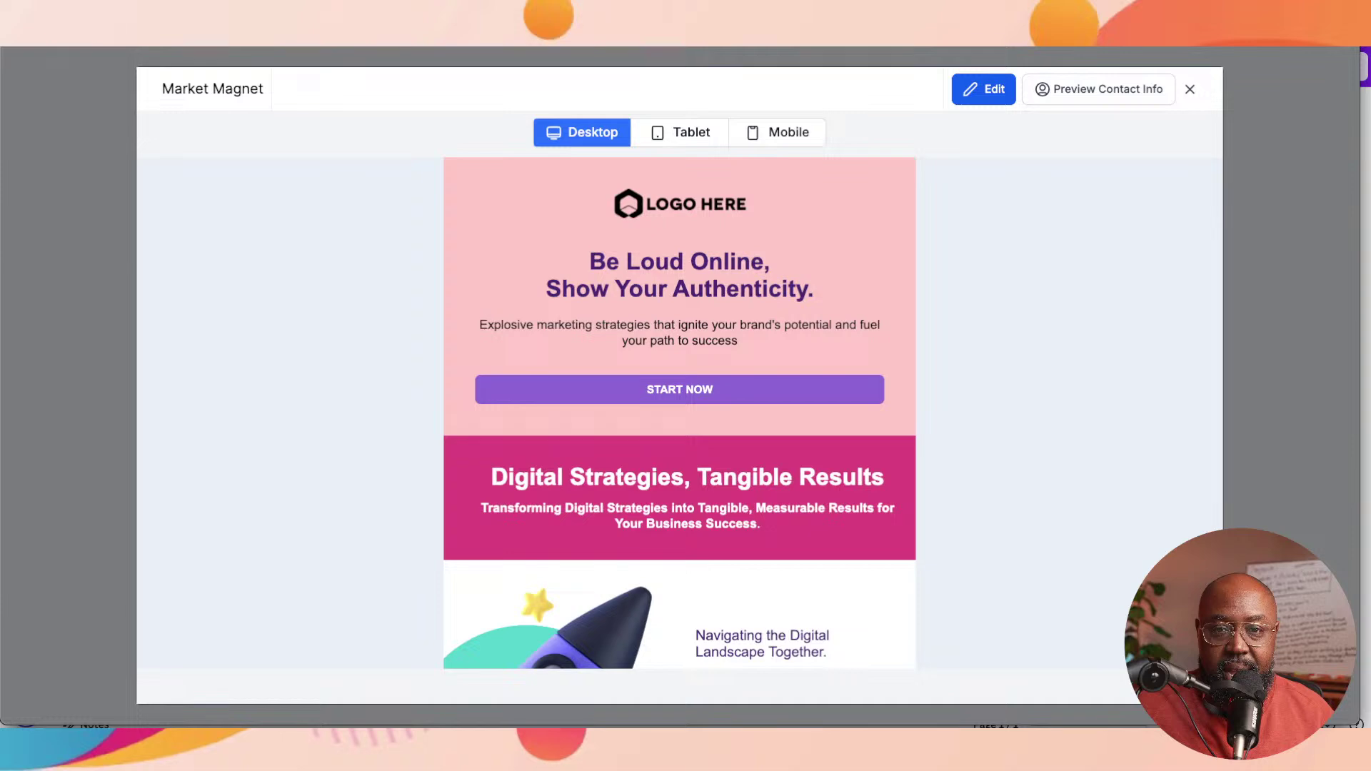
pyautogui.click(983, 89)
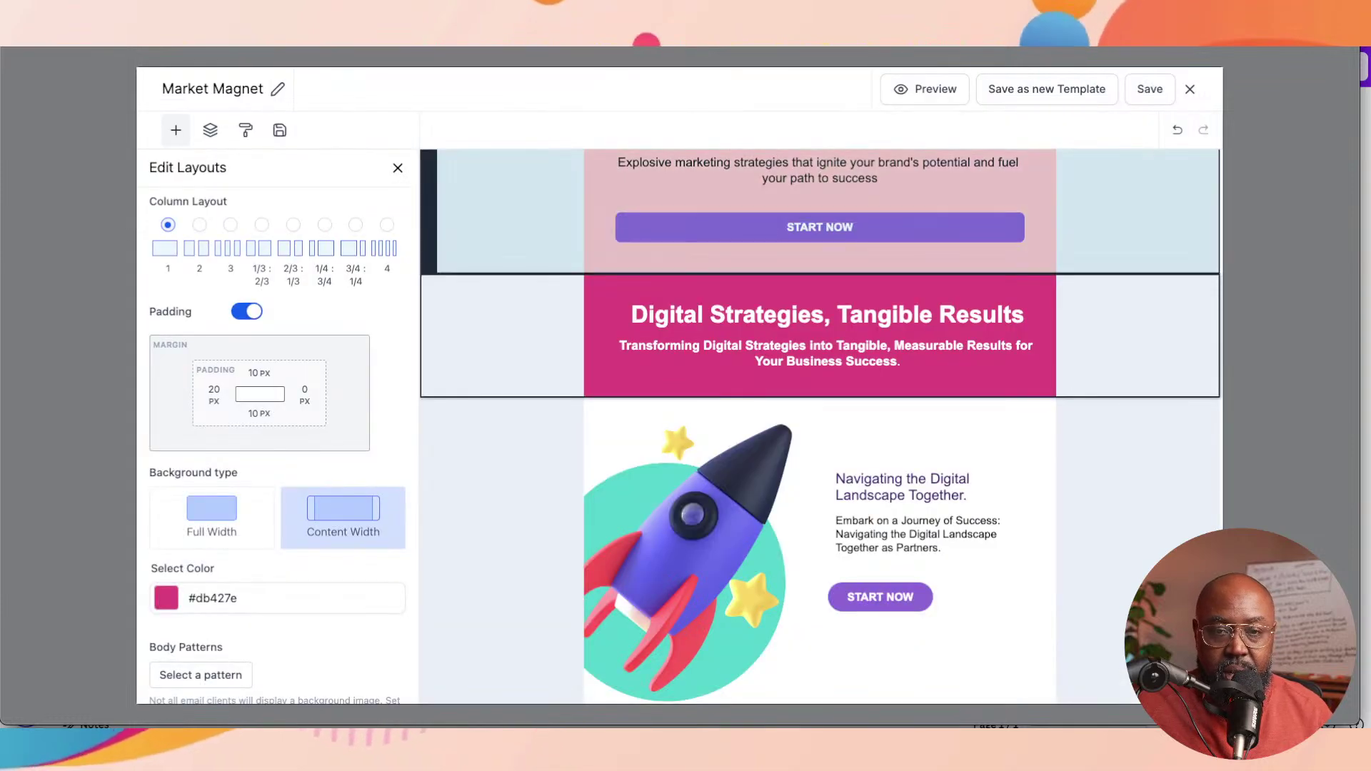
pyautogui.hotkey('ctrl', 's')
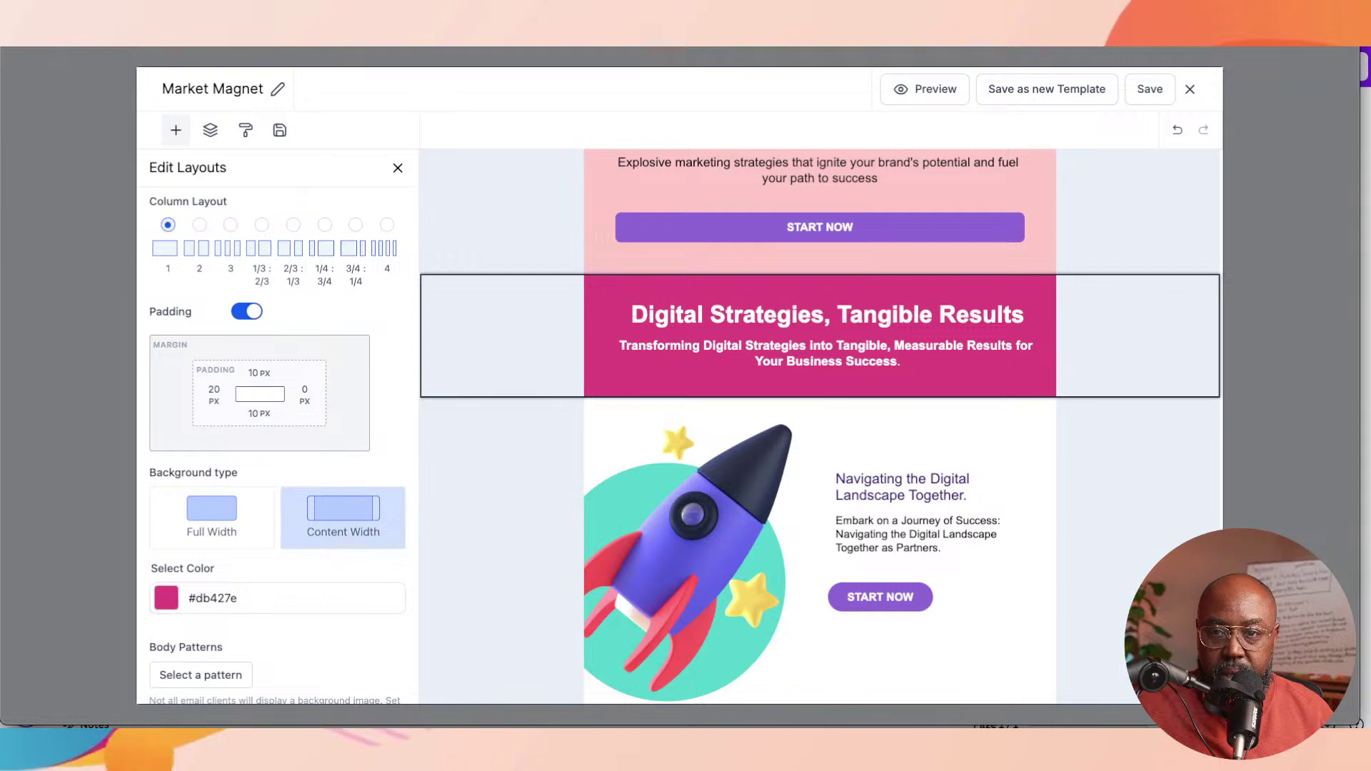
pyautogui.press('Escape')
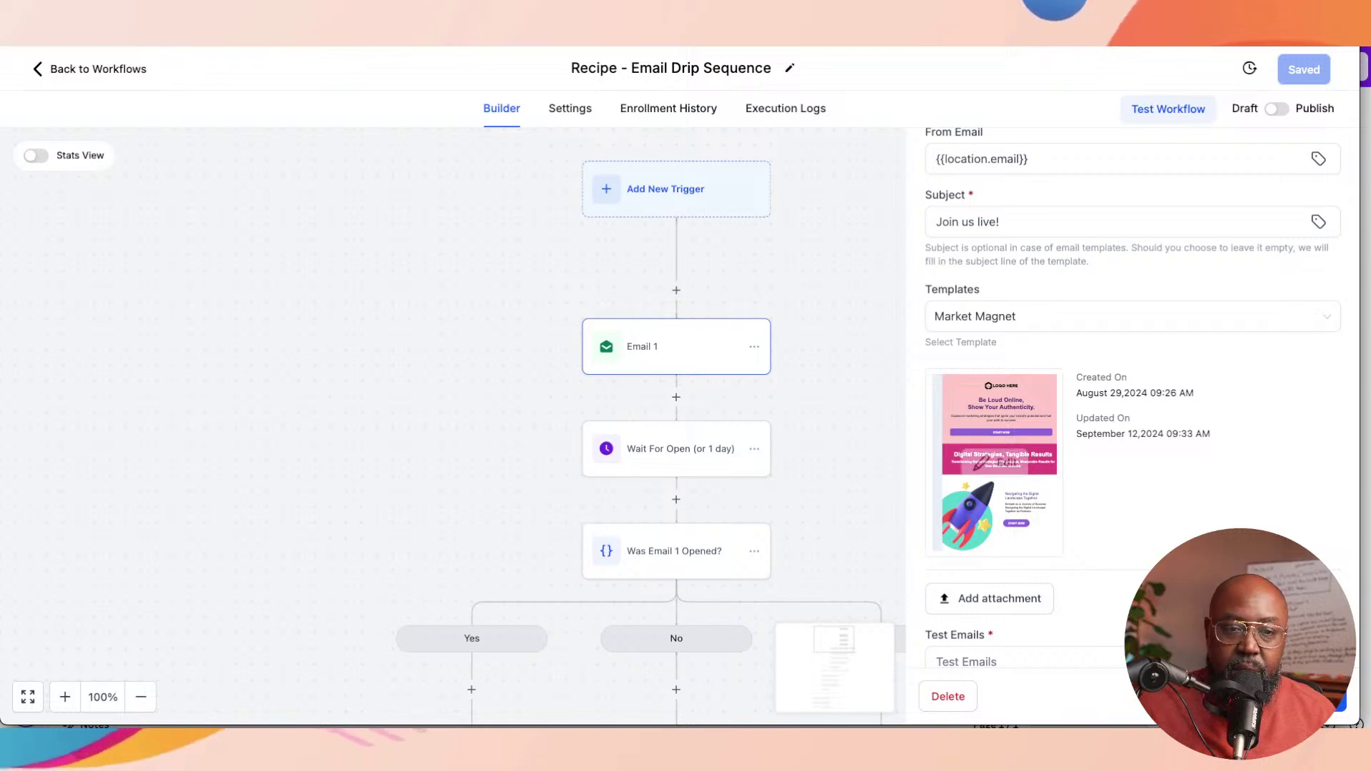
# Step: Close Email 1's settings and open the 'Was Email 1 Opened?' condition node
pyautogui.moveTo(994, 463)
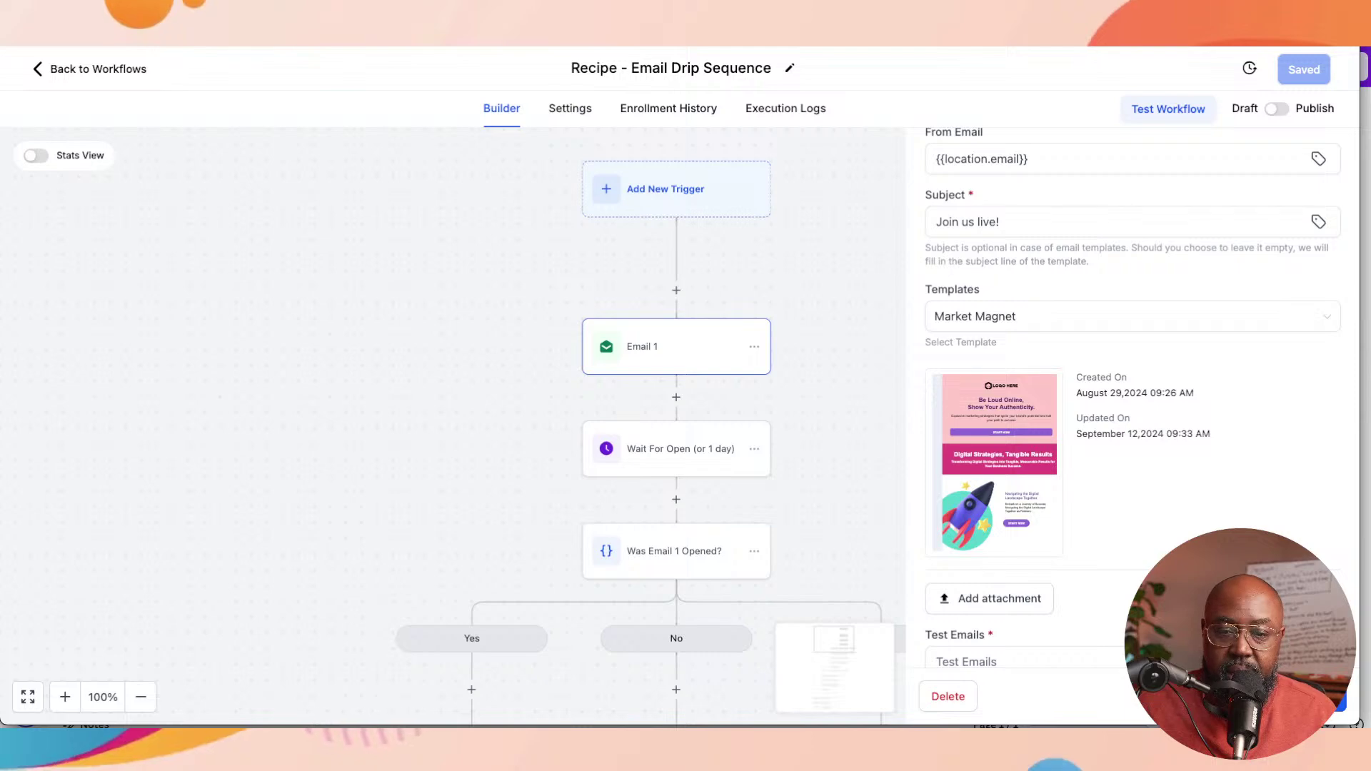
pyautogui.click(1317, 696)
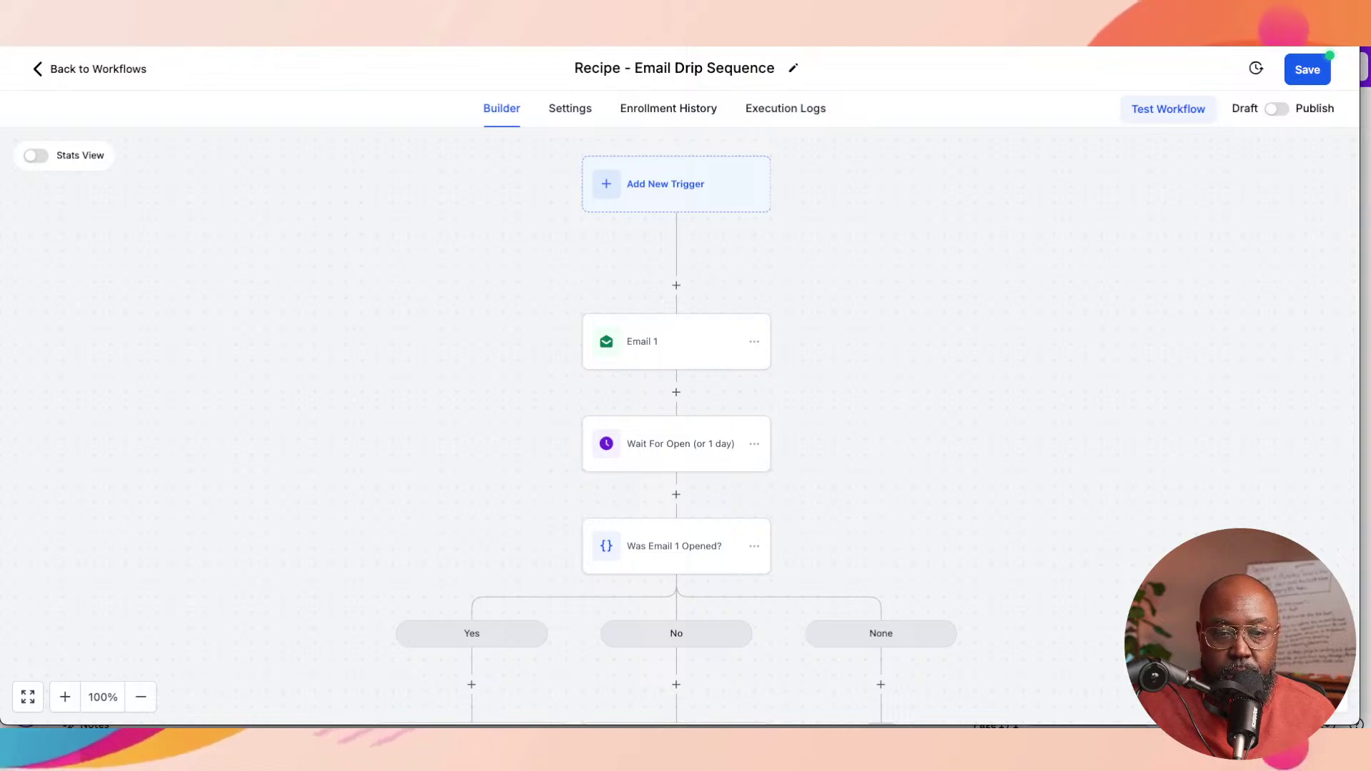
pyautogui.scroll(-1, 678, 428)
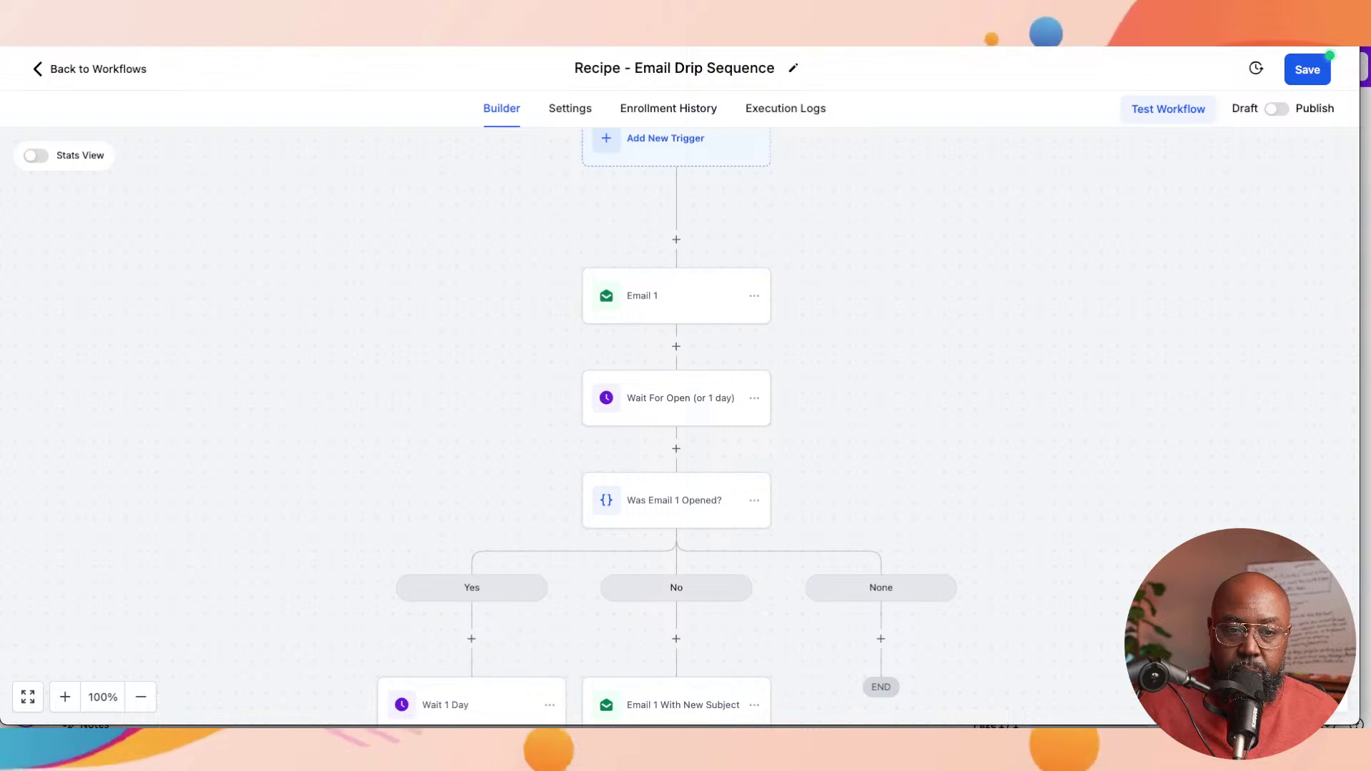
pyautogui.click(674, 500)
pyautogui.scroll(-3, 1006, 428)
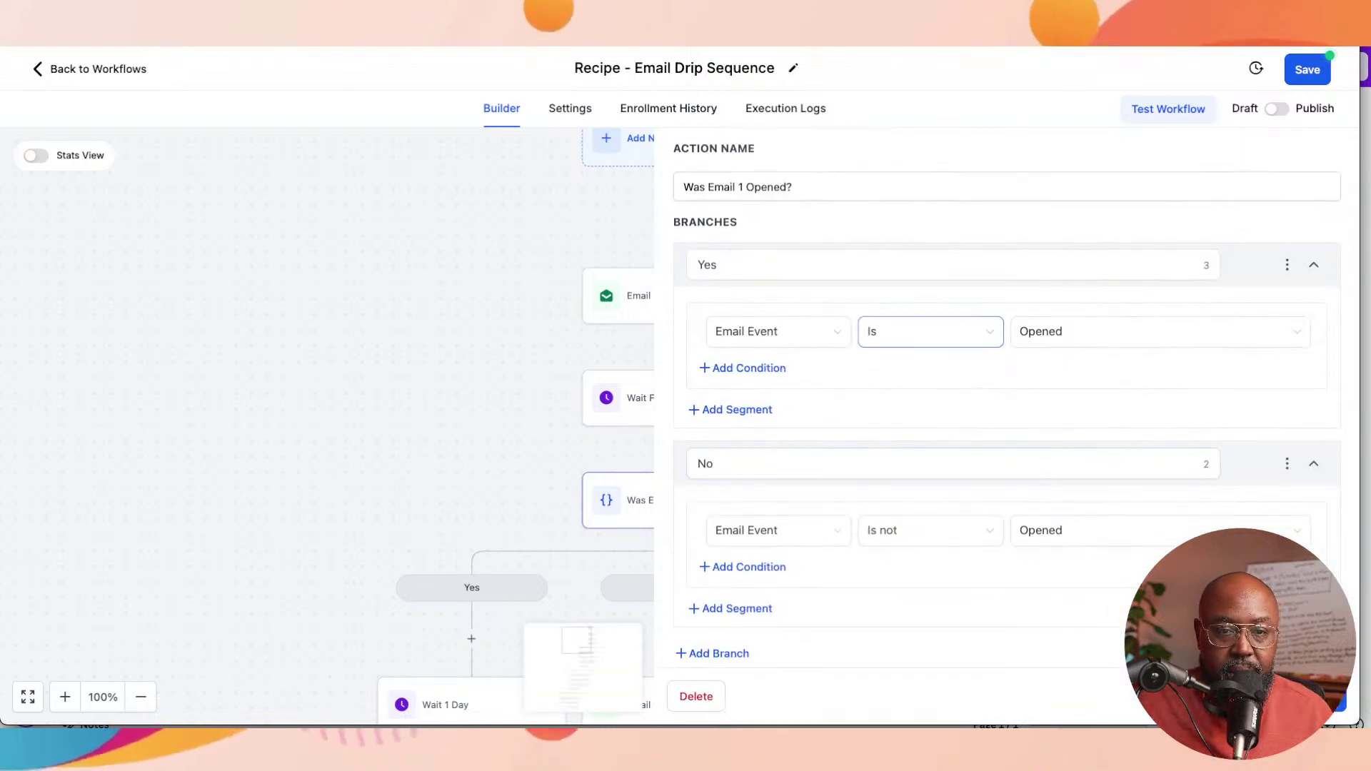
# Step: Rebuild the Yes branch condition as Events > Email Event, Is, Opened
pyautogui.scroll(1, 778, 335)
pyautogui.scroll(2, 778, 346)
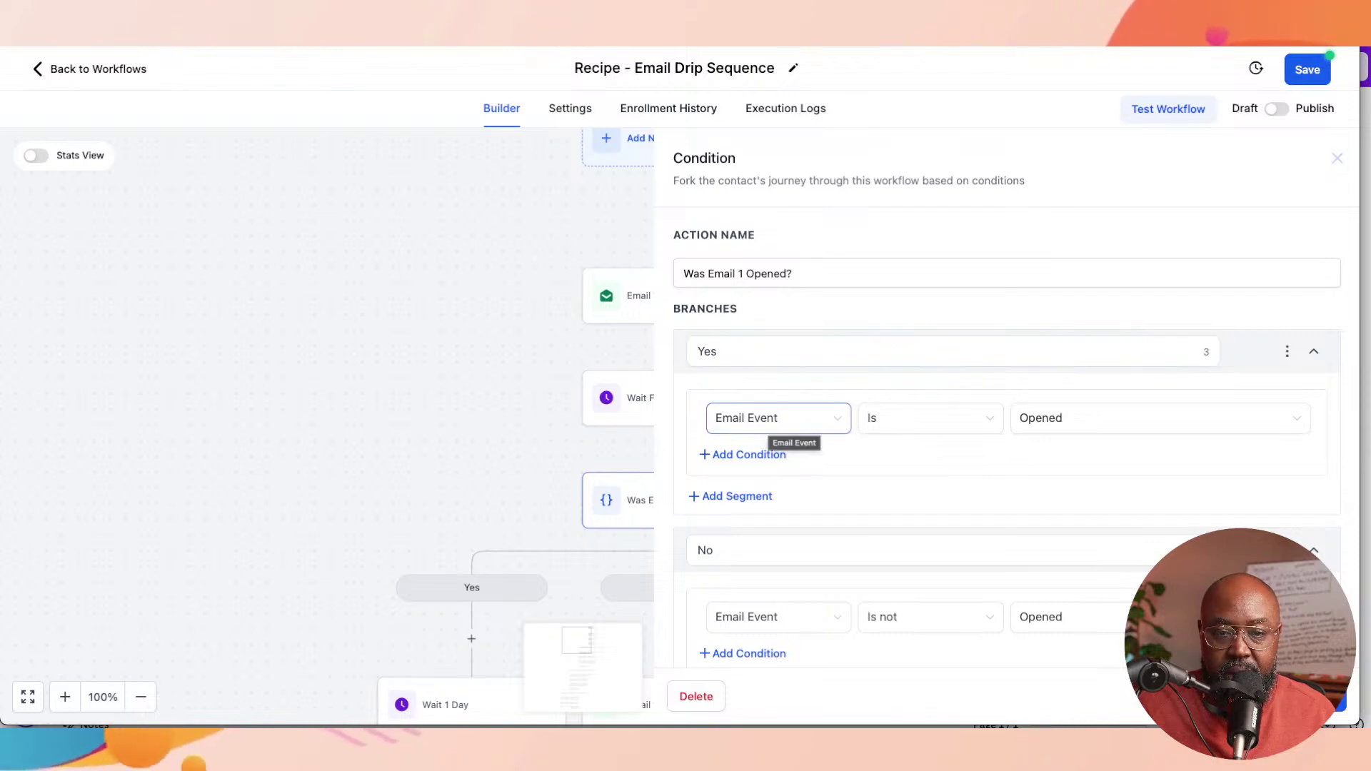
pyautogui.click(791, 422)
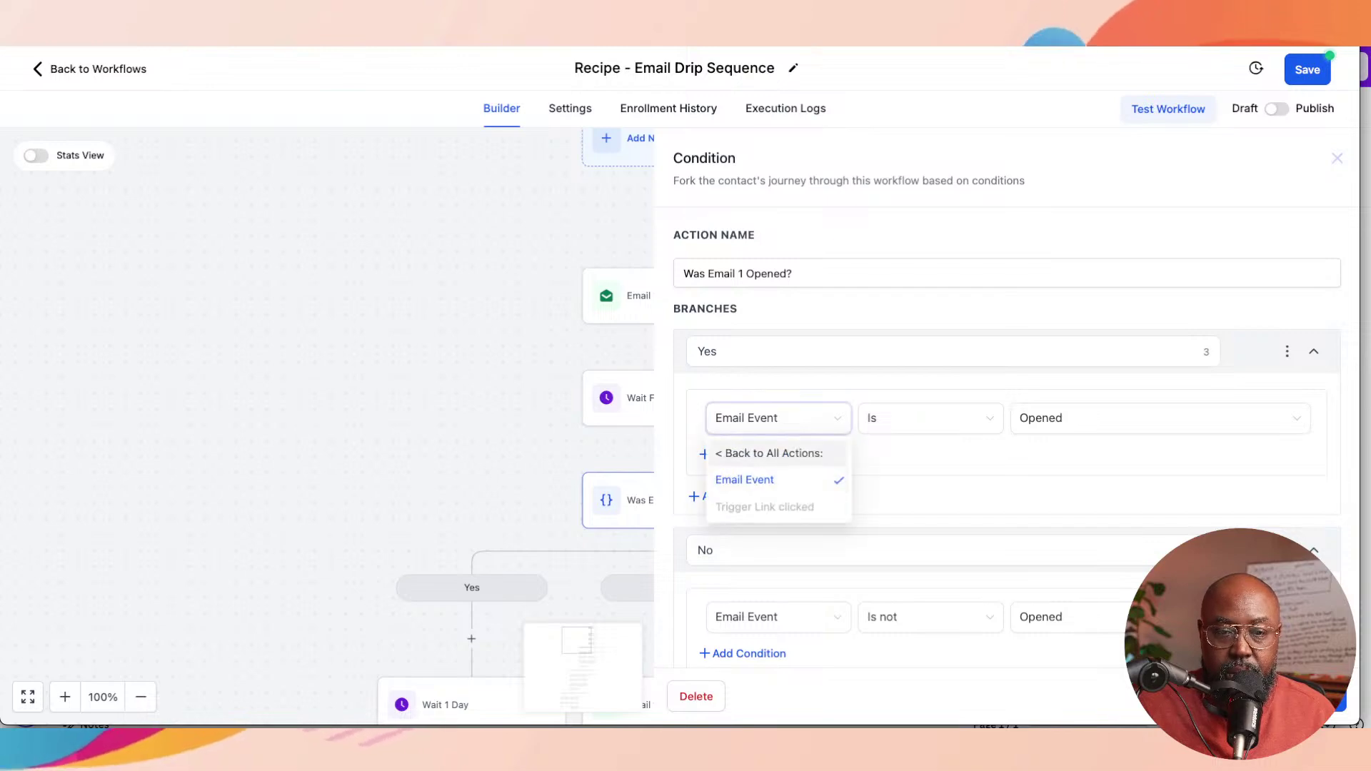
pyautogui.click(750, 452)
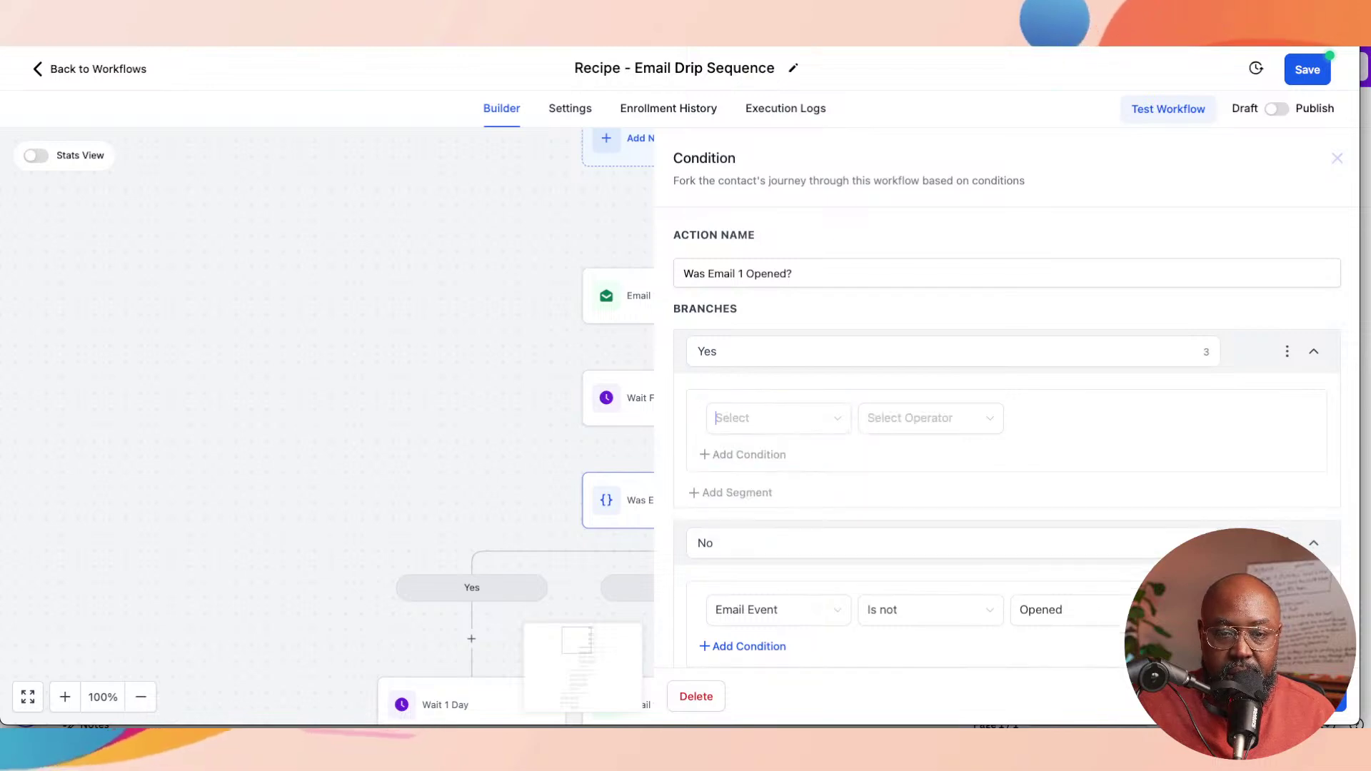
pyautogui.click(716, 418)
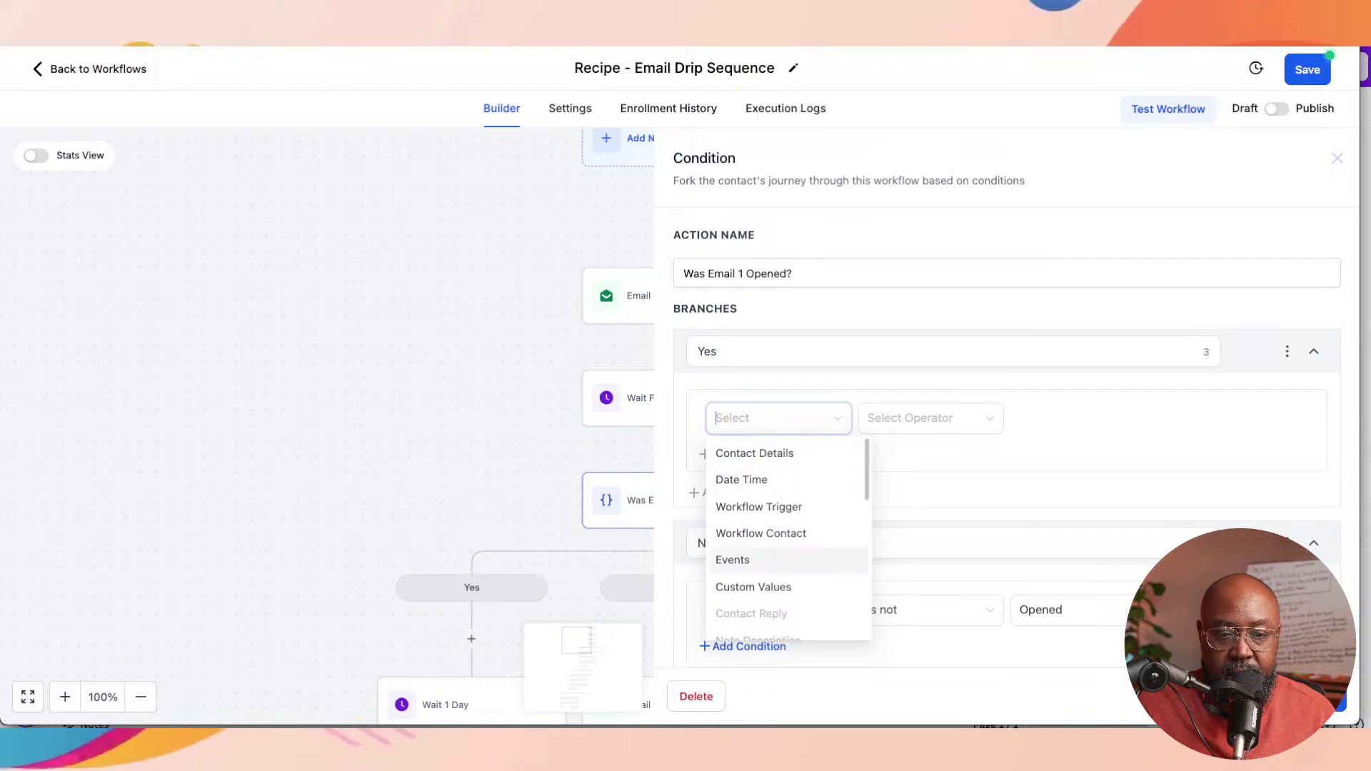
pyautogui.click(732, 560)
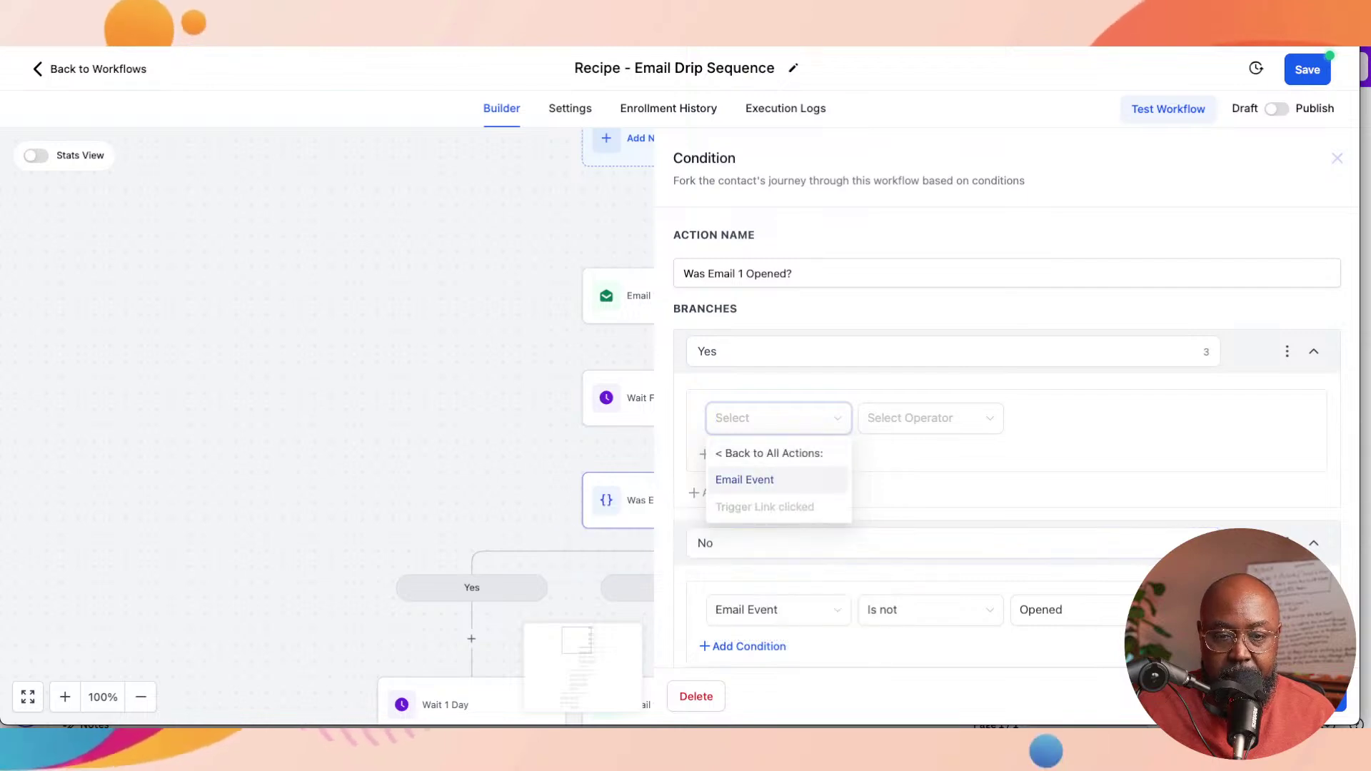
pyautogui.click(743, 477)
pyautogui.click(920, 417)
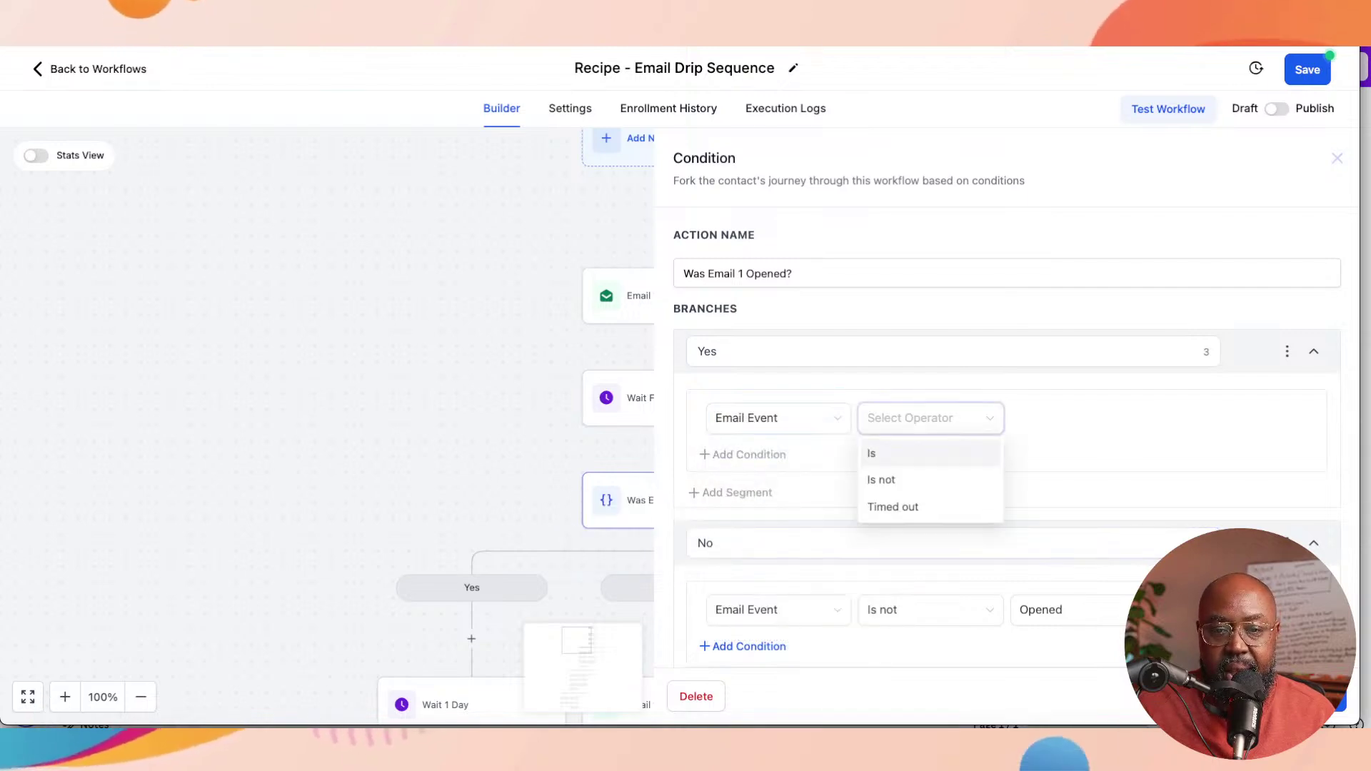
pyautogui.click(921, 453)
pyautogui.click(921, 417)
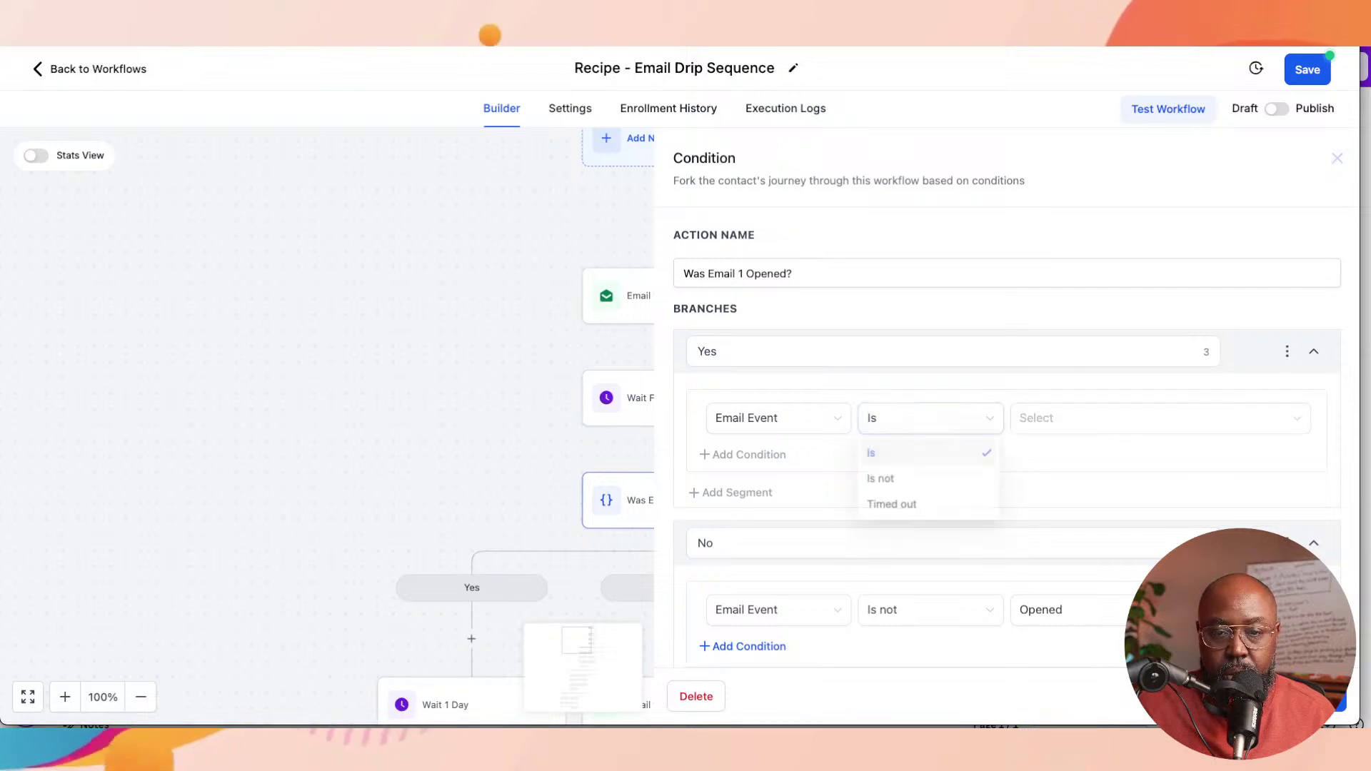
pyautogui.click(1160, 418)
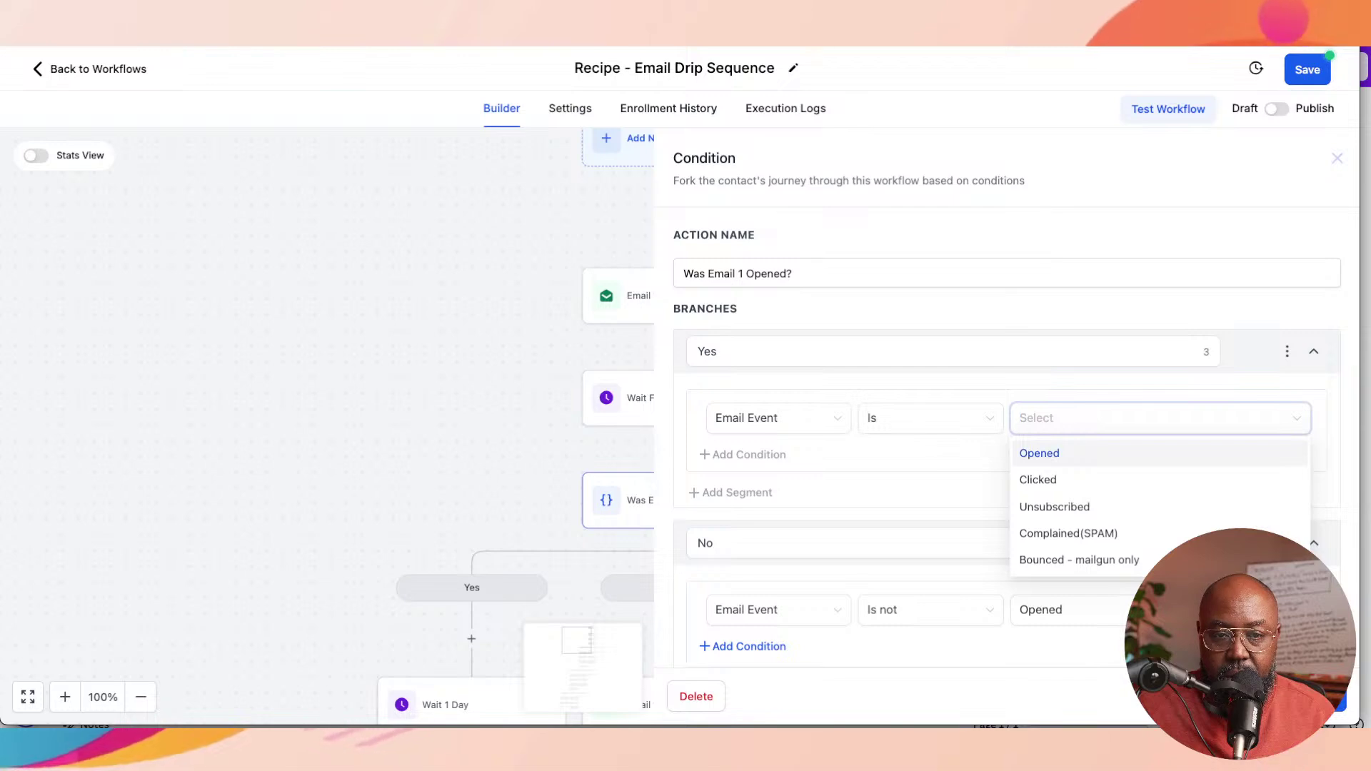
pyautogui.click(1039, 452)
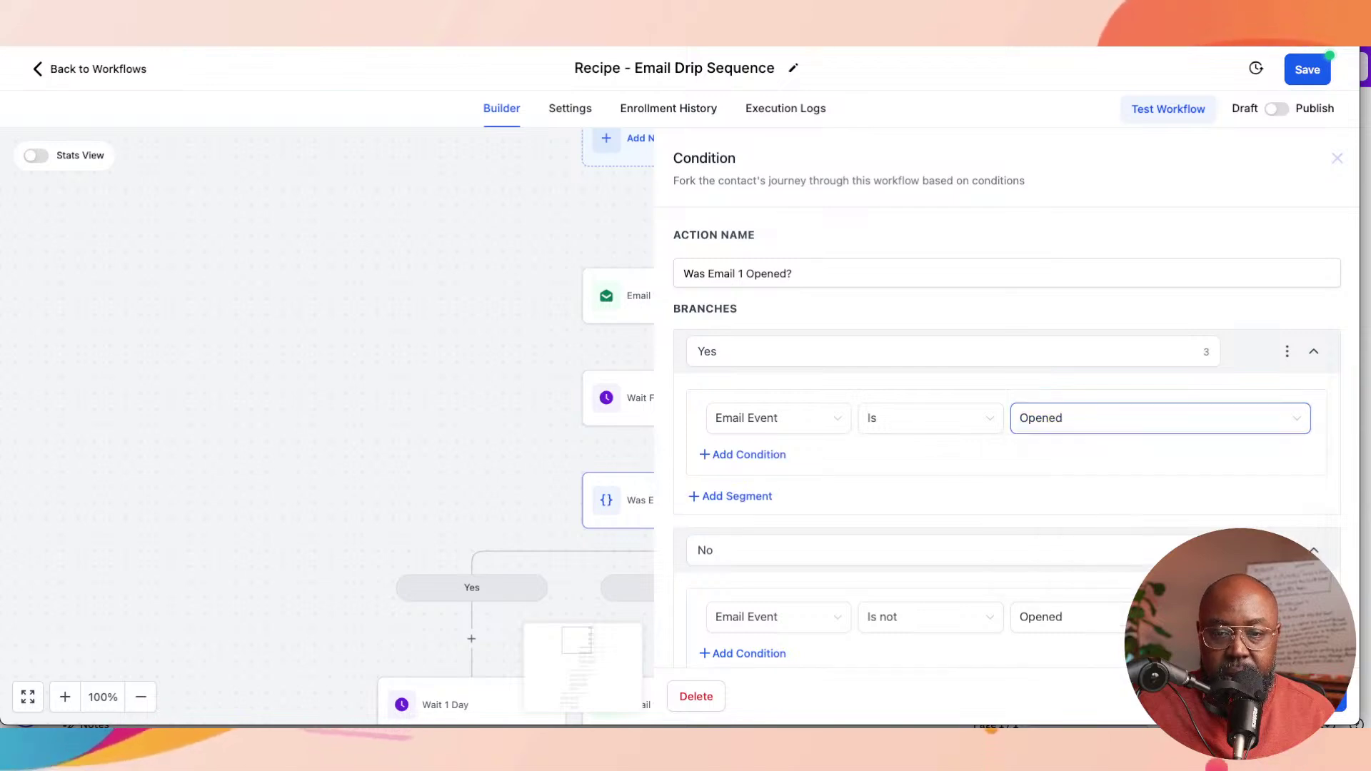
pyautogui.scroll(-5, 1007, 400)
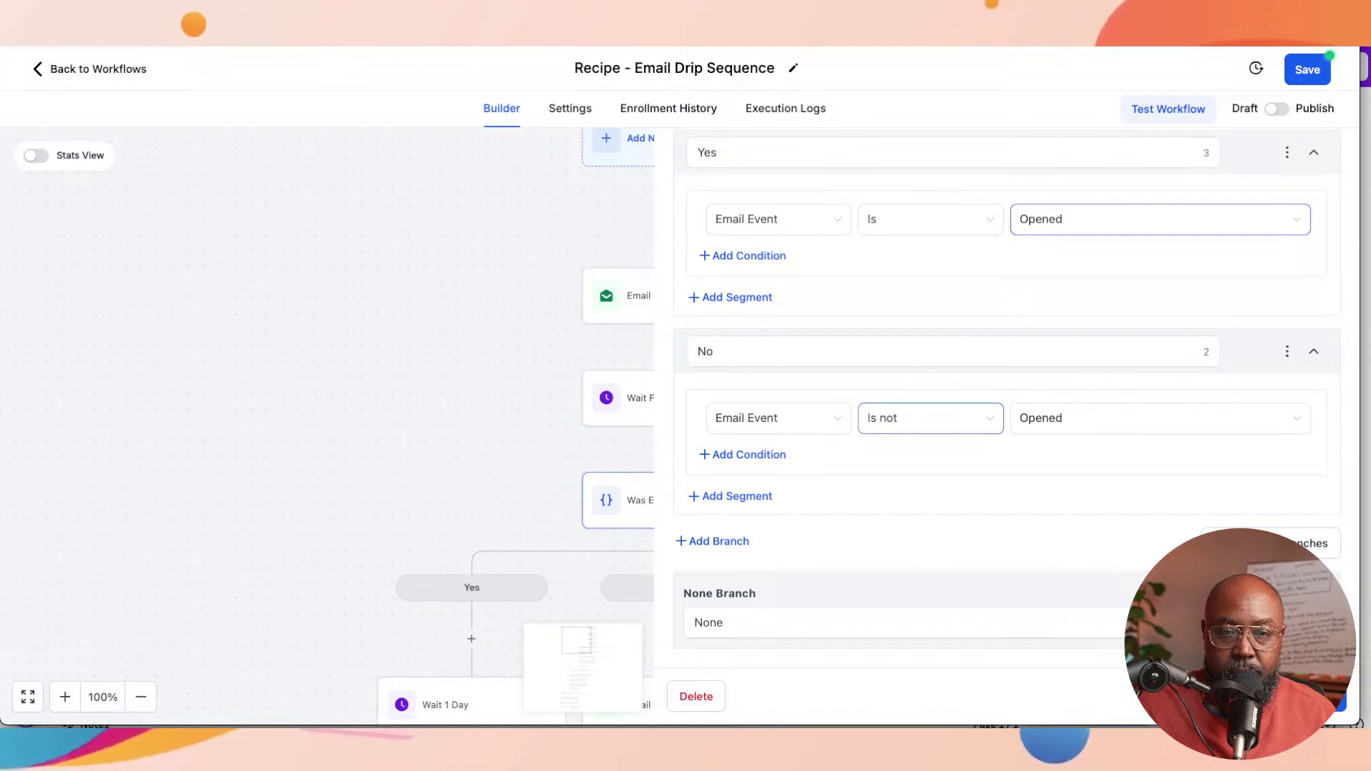
# Step: Check the condition's No and None branches, then close the Condition panel
pyautogui.scroll(2, 928, 421)
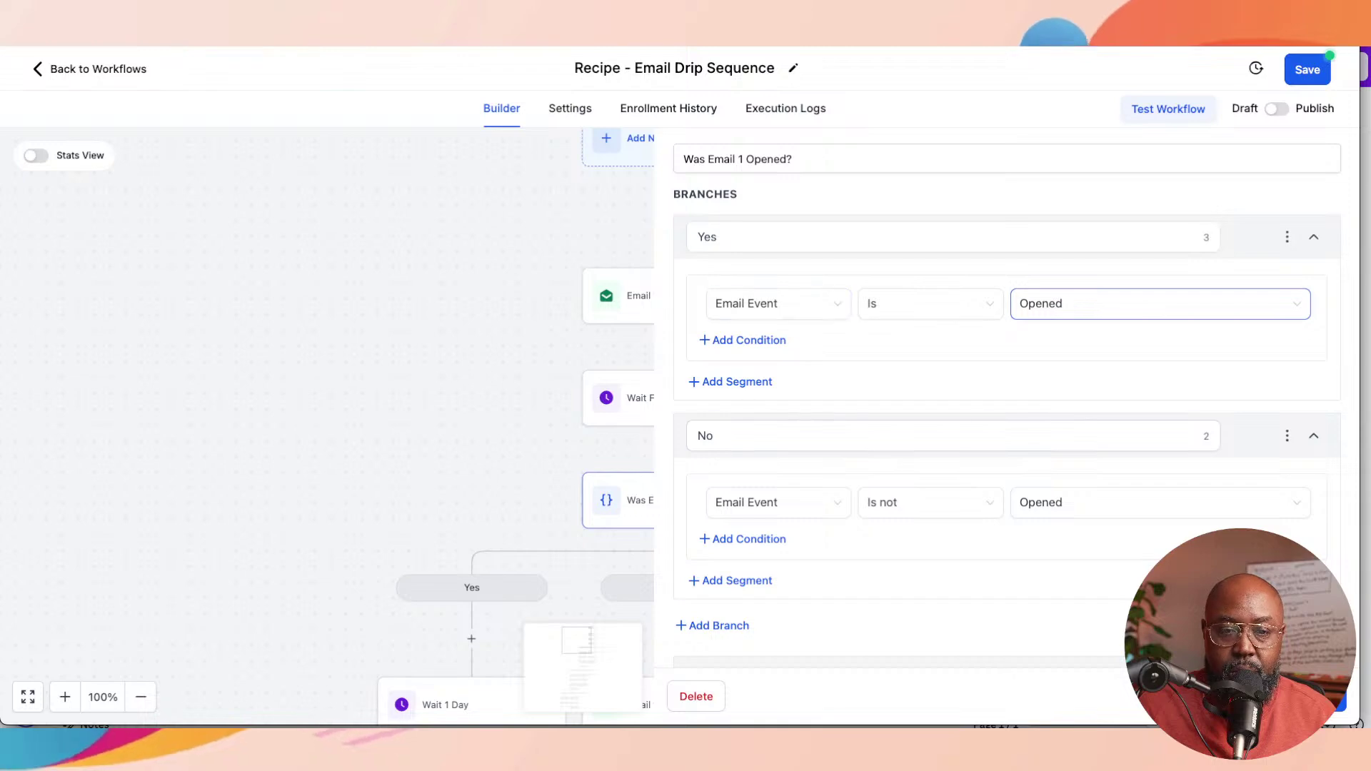
pyautogui.scroll(-2, 928, 429)
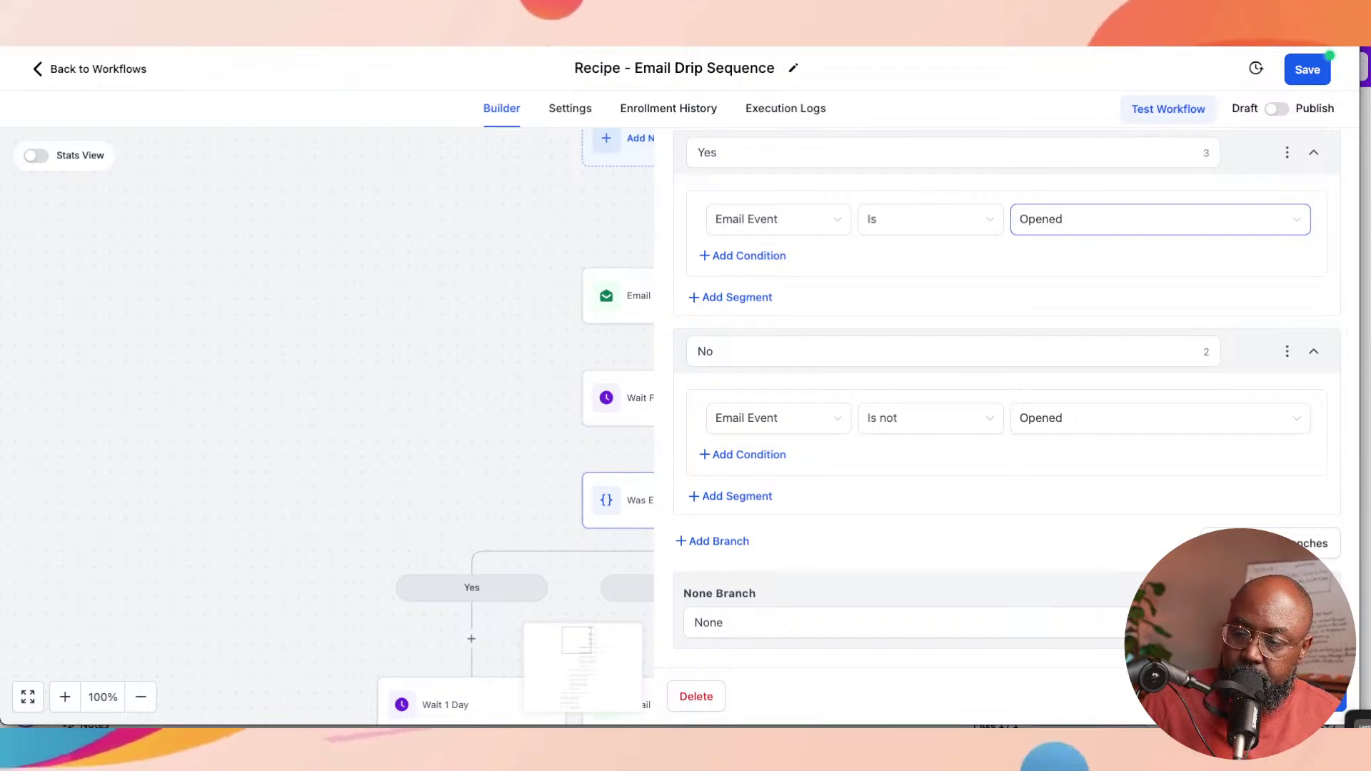
pyautogui.click(1301, 696)
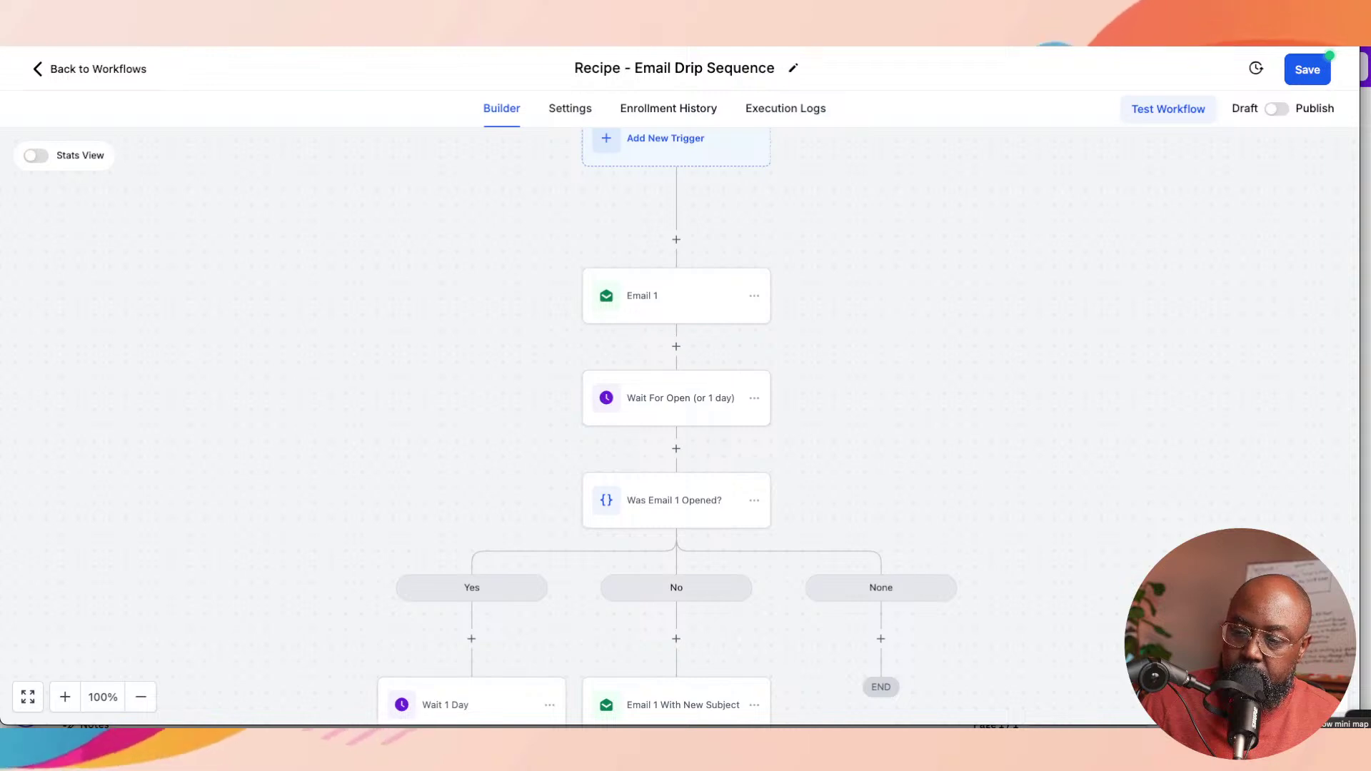
# Step: Open the No branch's 'Email 1 With New Subject' email node further down the workflow
pyautogui.scroll(-3, 676, 428)
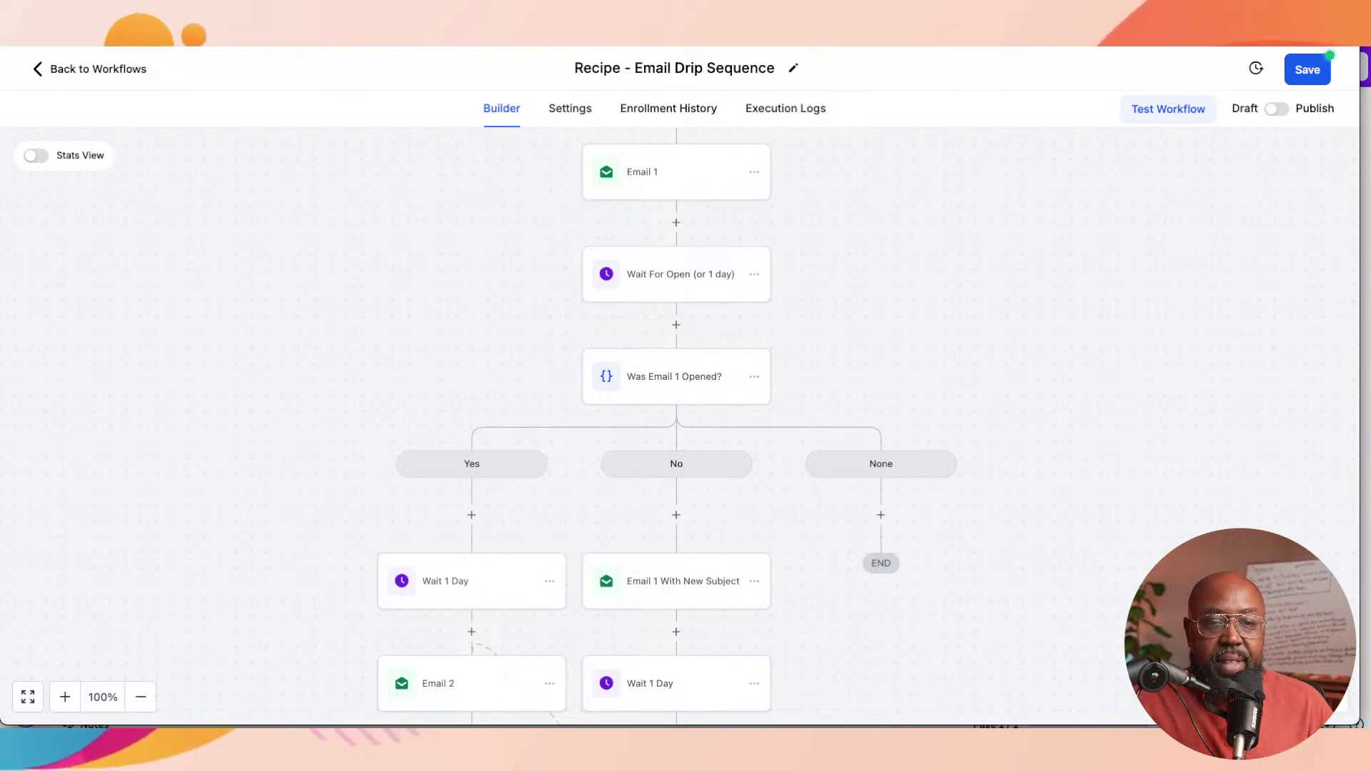
pyautogui.scroll(-2, 676, 428)
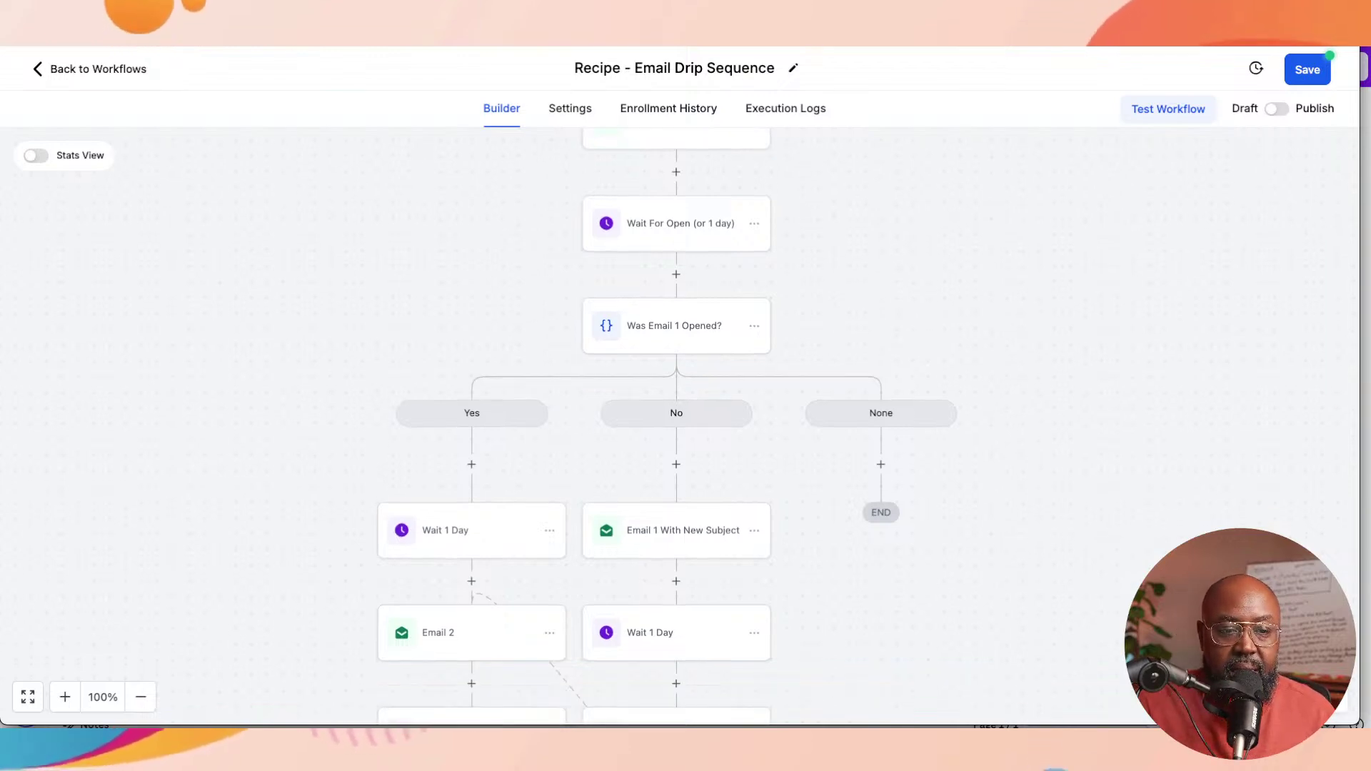
pyautogui.scroll(-1, 676, 429)
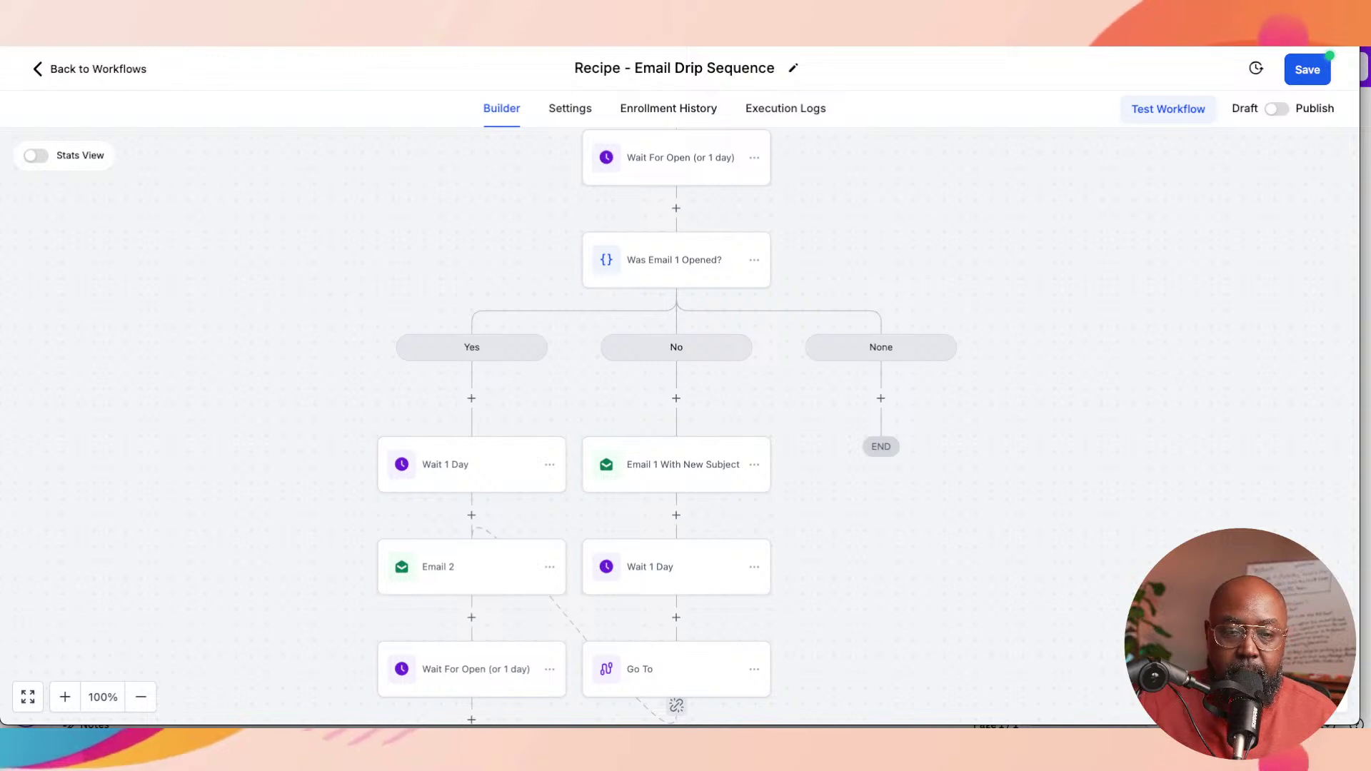
pyautogui.scroll(-2, 676, 457)
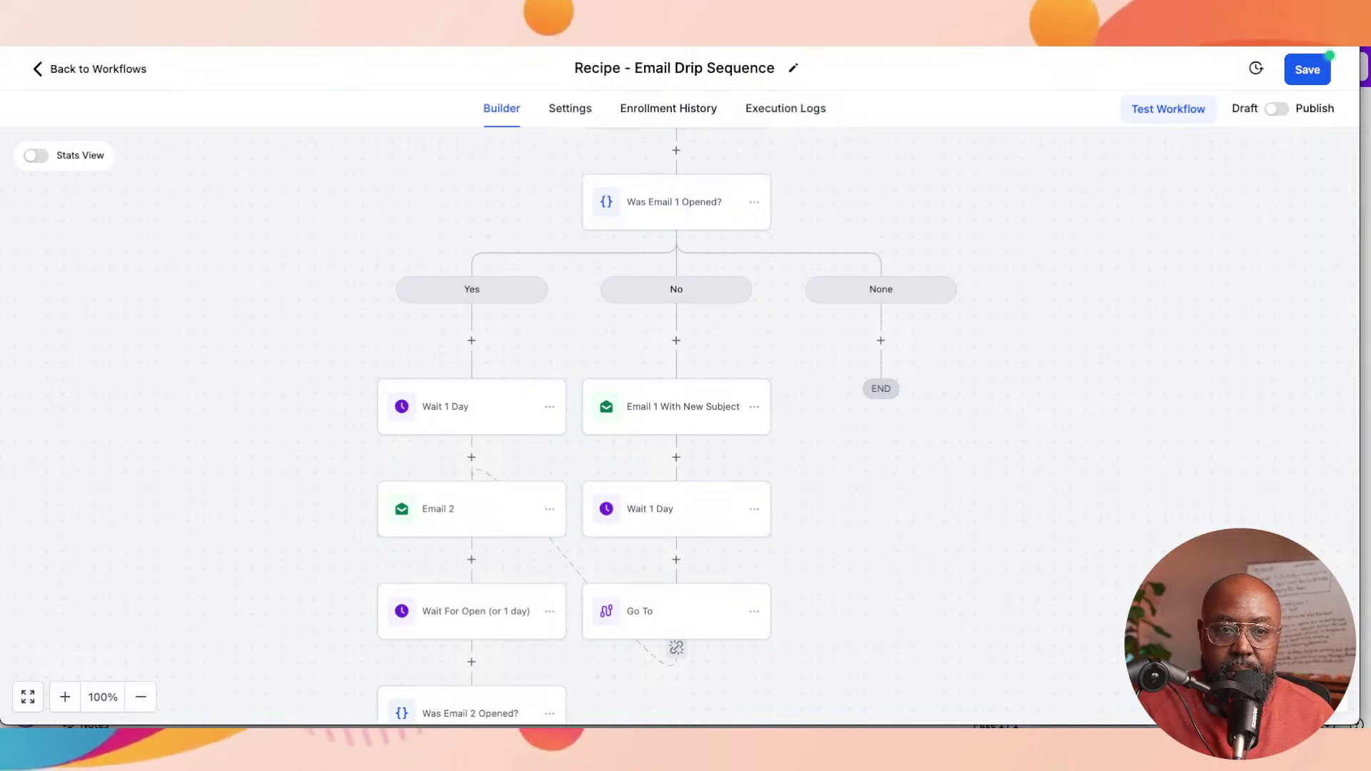
pyautogui.click(676, 407)
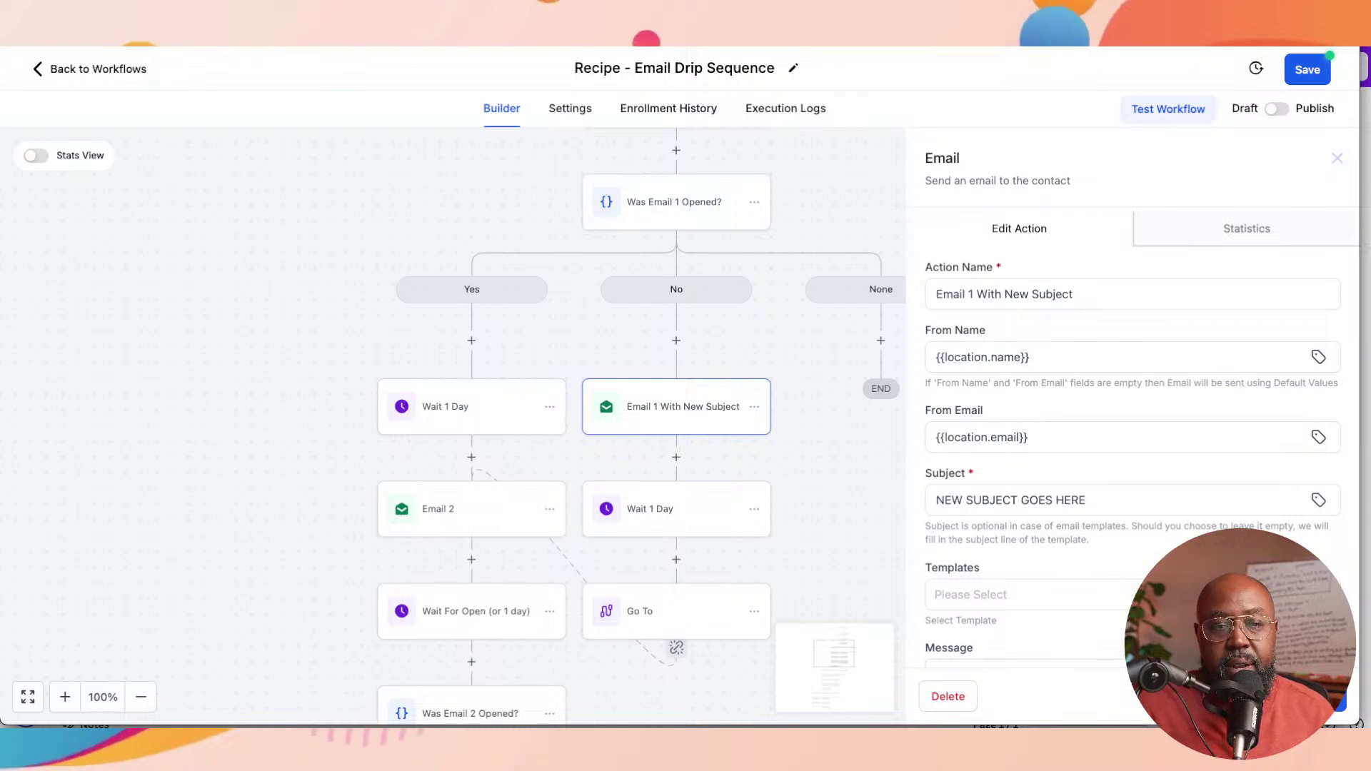
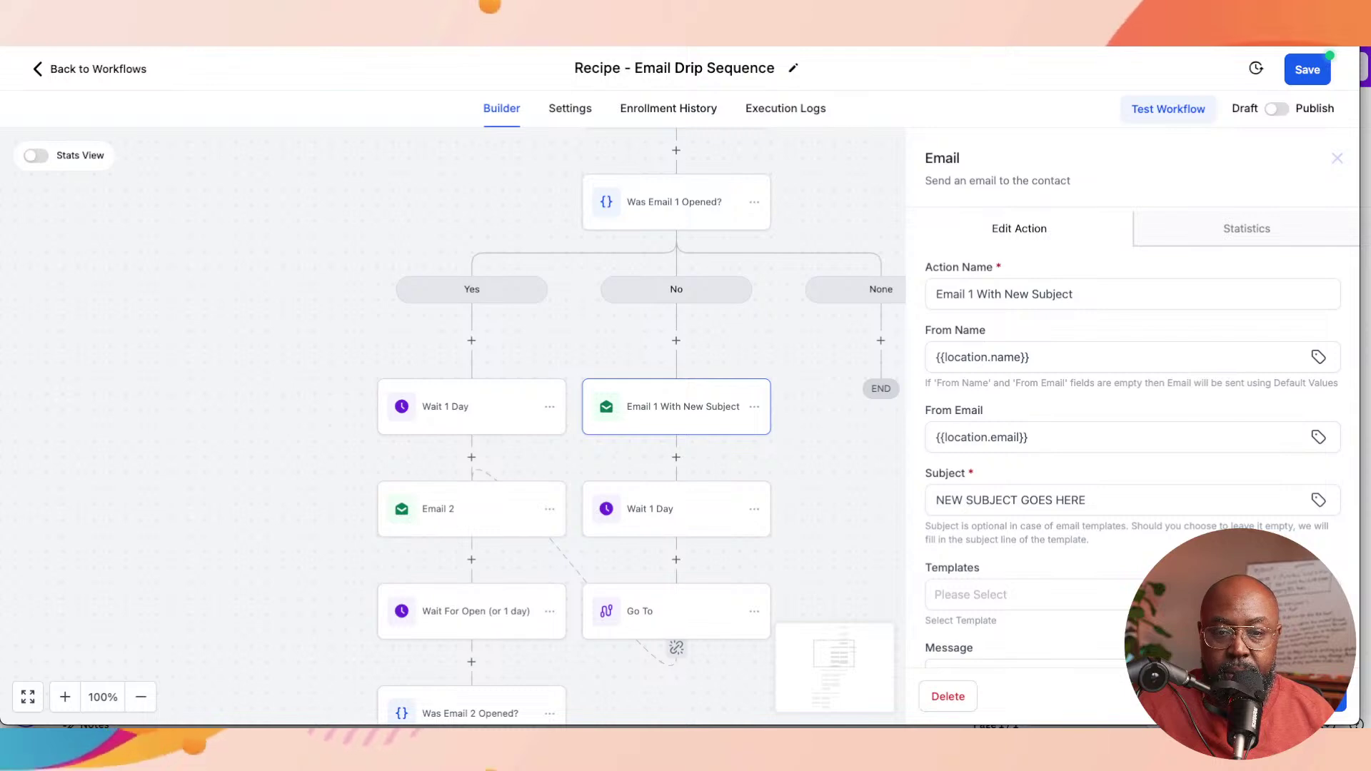
# Step: Replace the placeholder email subject with 'Oops seems we may have missed each other…' and close the step
pyautogui.scroll(-5, 1132, 429)
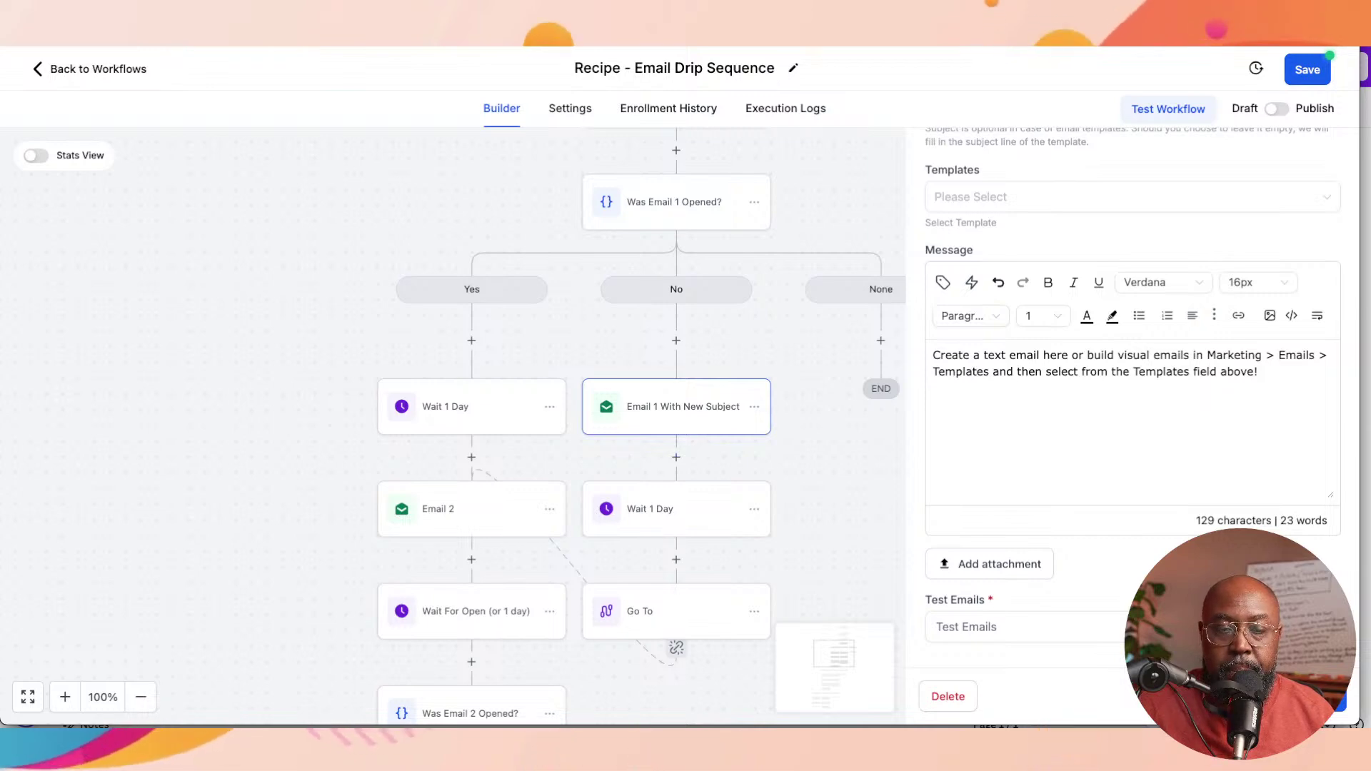
pyautogui.scroll(1, 472, 429)
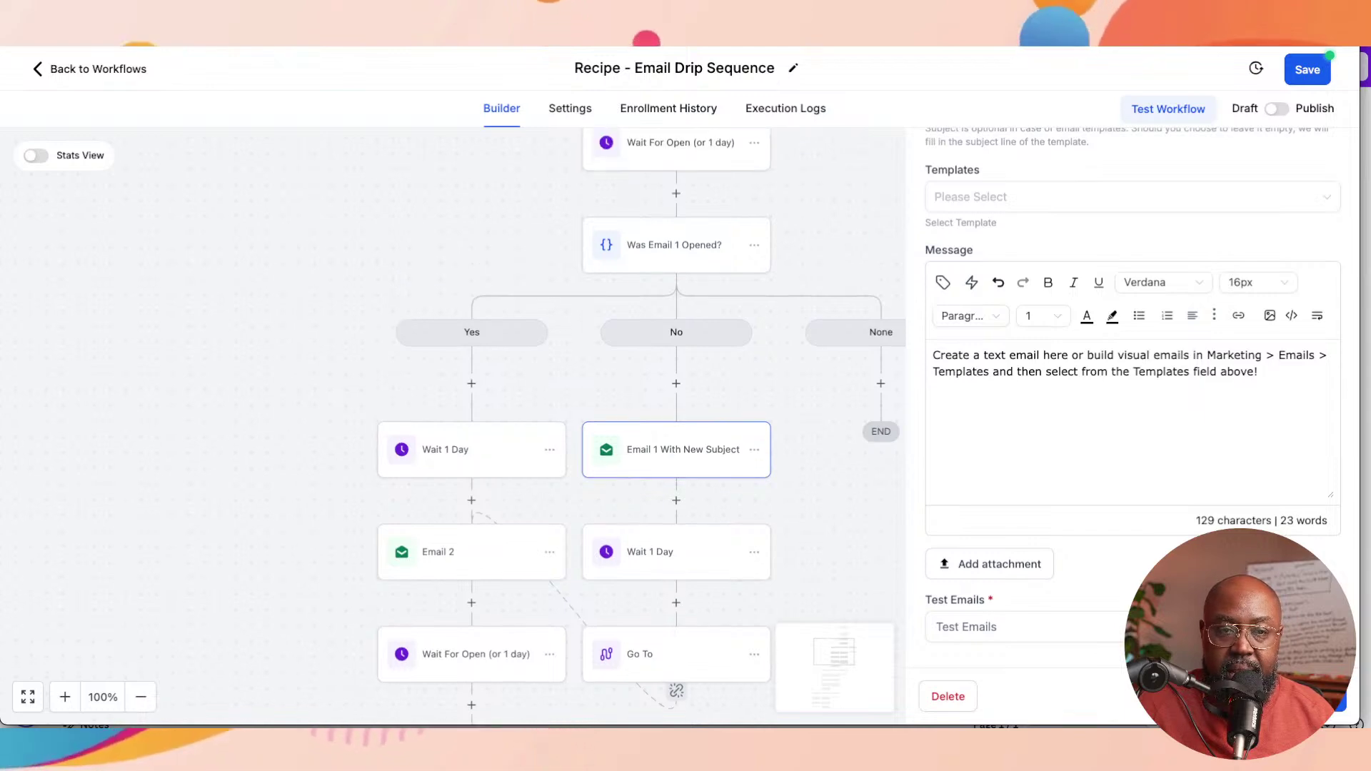
pyautogui.scroll(2, 471, 429)
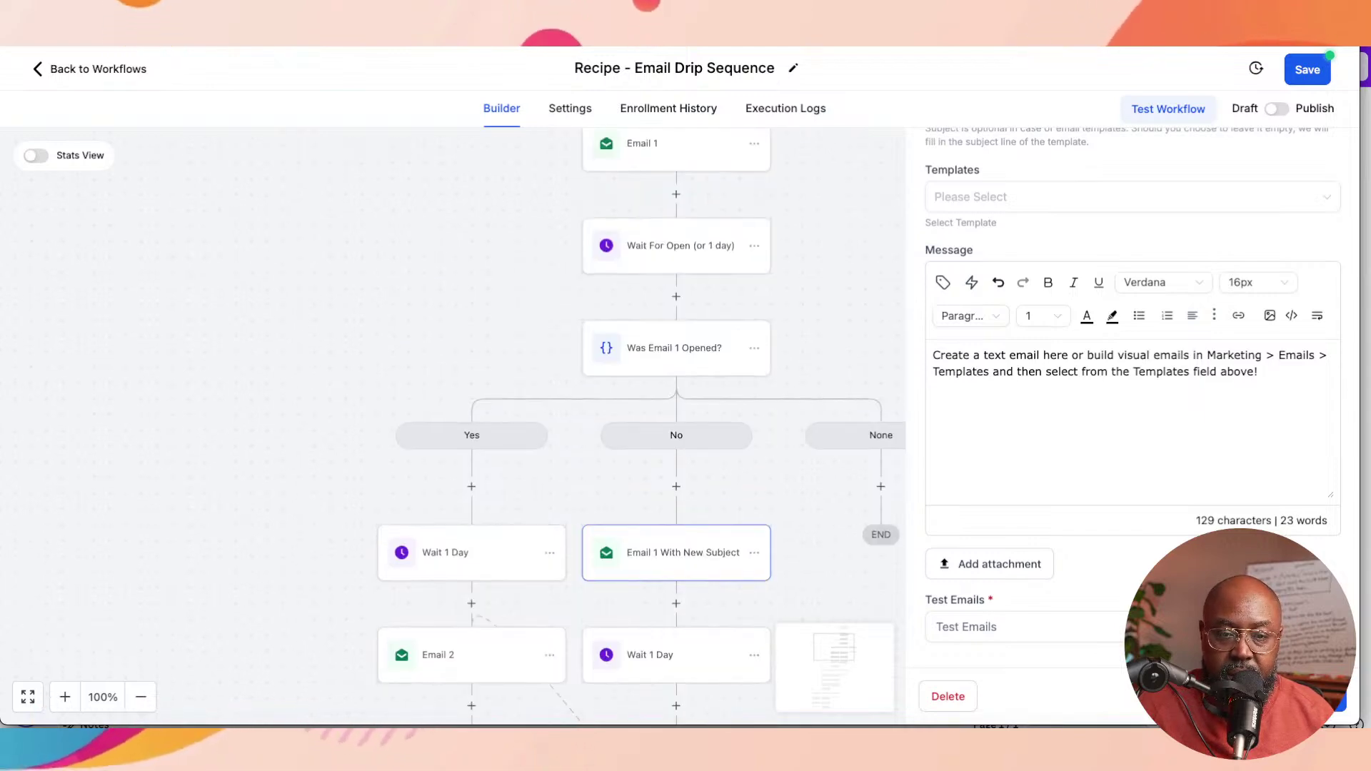
pyautogui.scroll(-2, 472, 428)
pyautogui.scroll(2, 1132, 400)
pyautogui.scroll(3, 1132, 400)
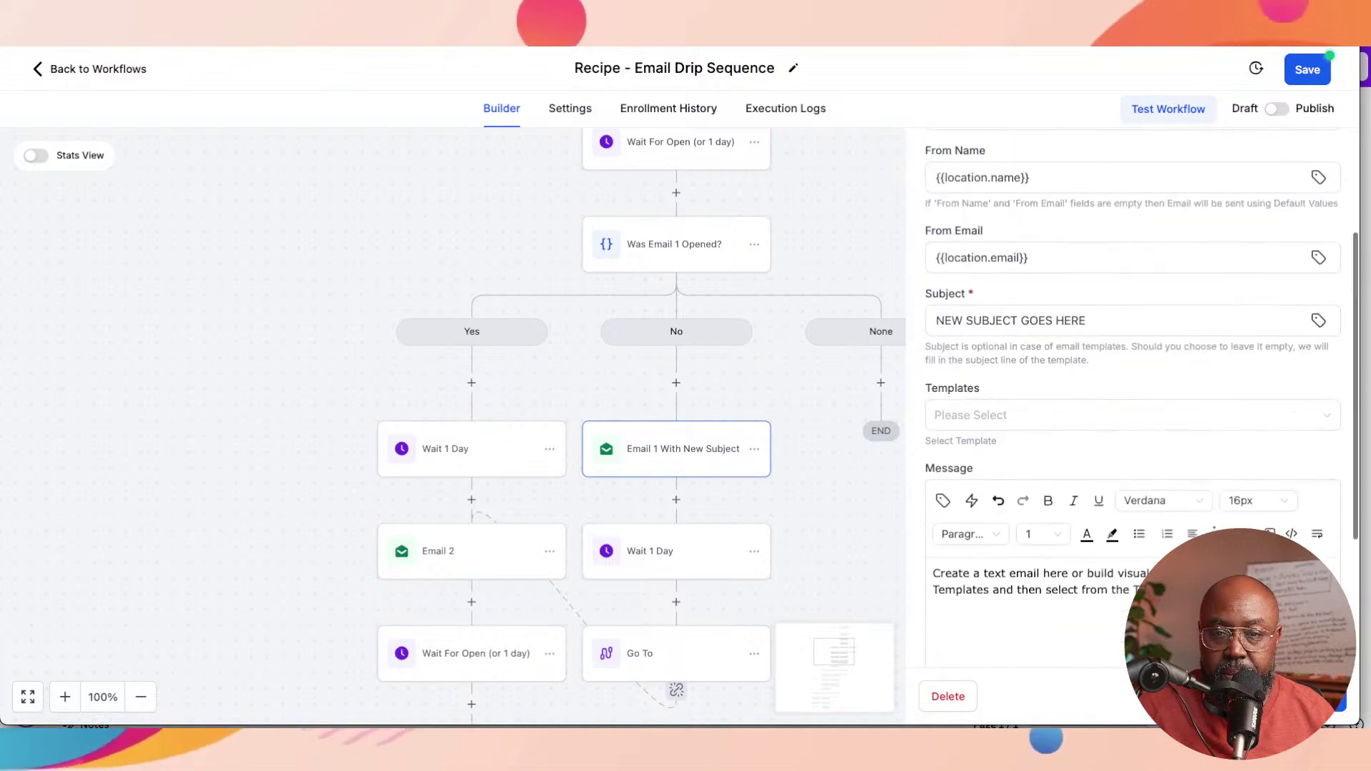
pyautogui.scroll(-1, 1132, 400)
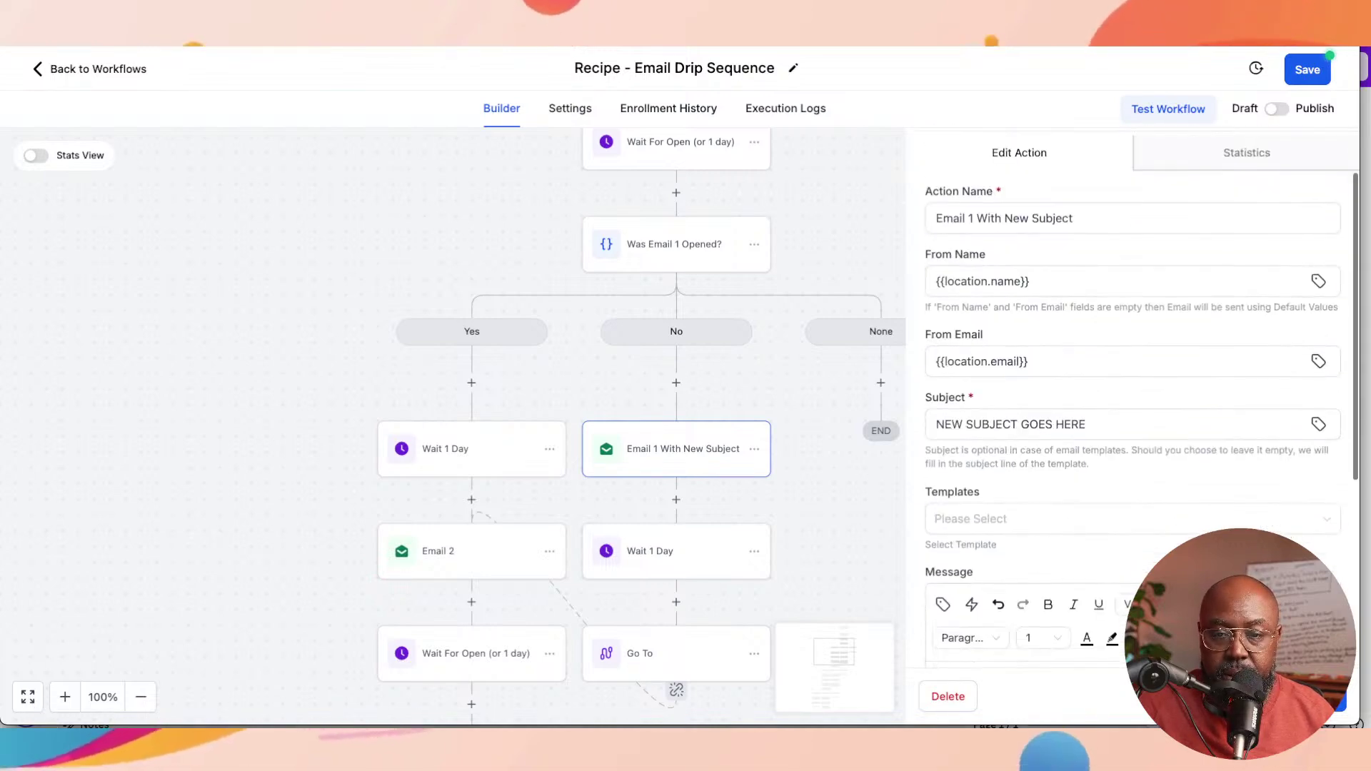
pyautogui.scroll(-2, 1132, 400)
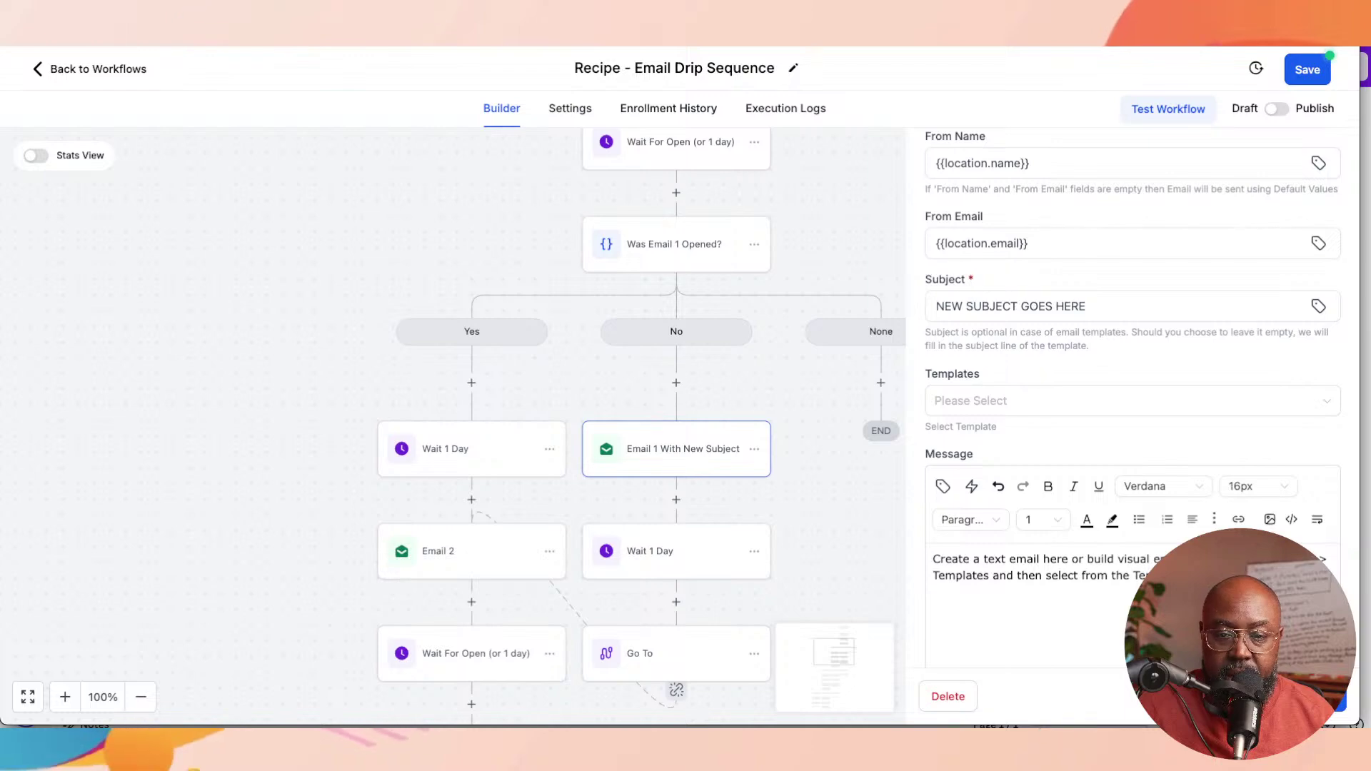
pyautogui.scroll(-1, 1132, 400)
pyautogui.scroll(3, 1132, 400)
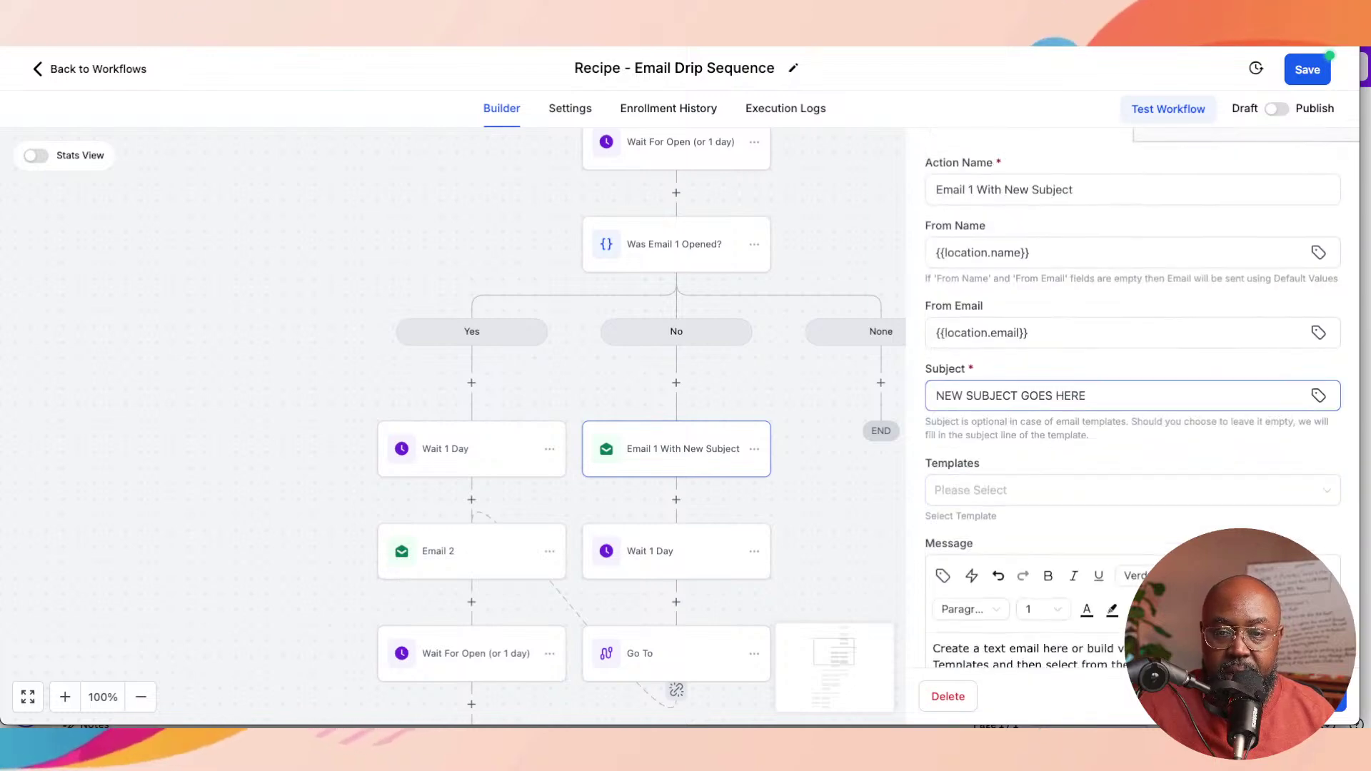
pyautogui.moveTo(1086, 395); pyautogui.dragTo(944, 395)
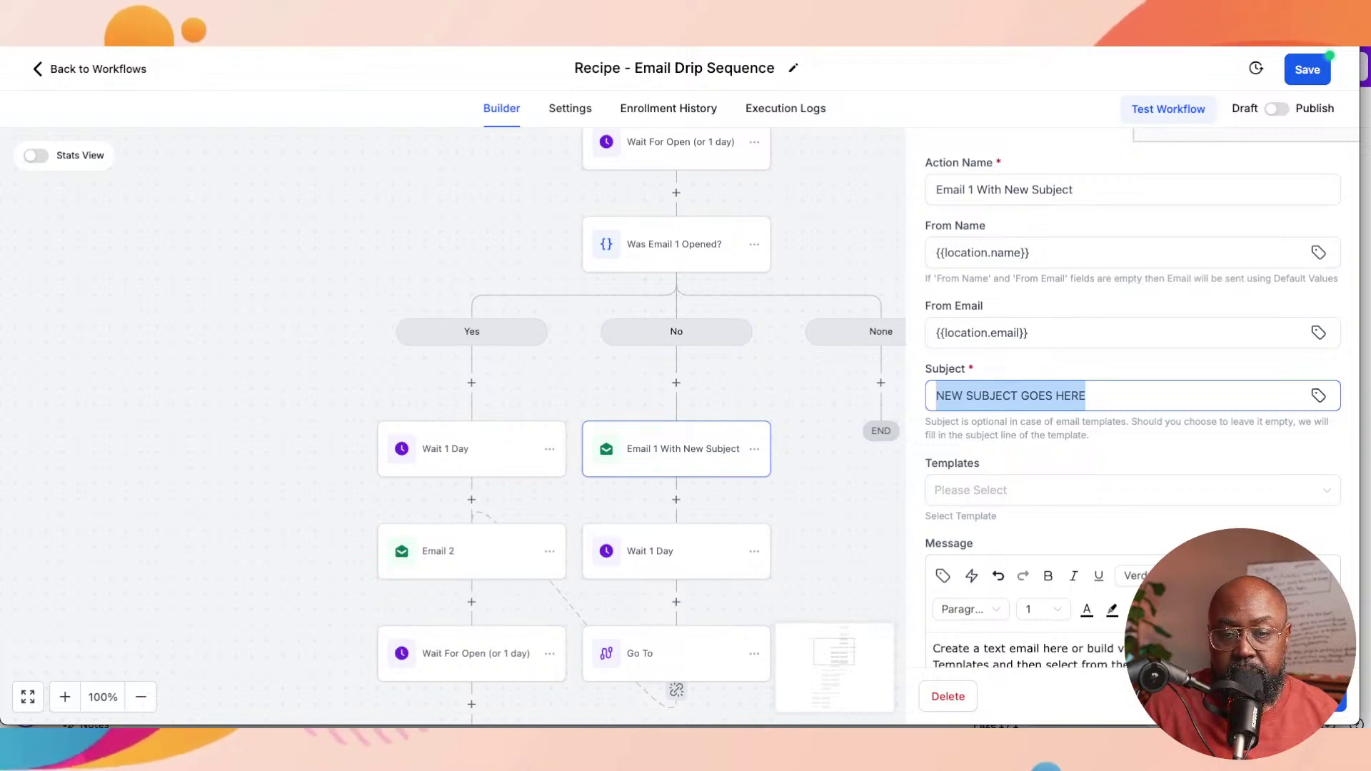
pyautogui.write('OOp')
pyautogui.press('BackSpace')
pyautogui.press('BackSpace')
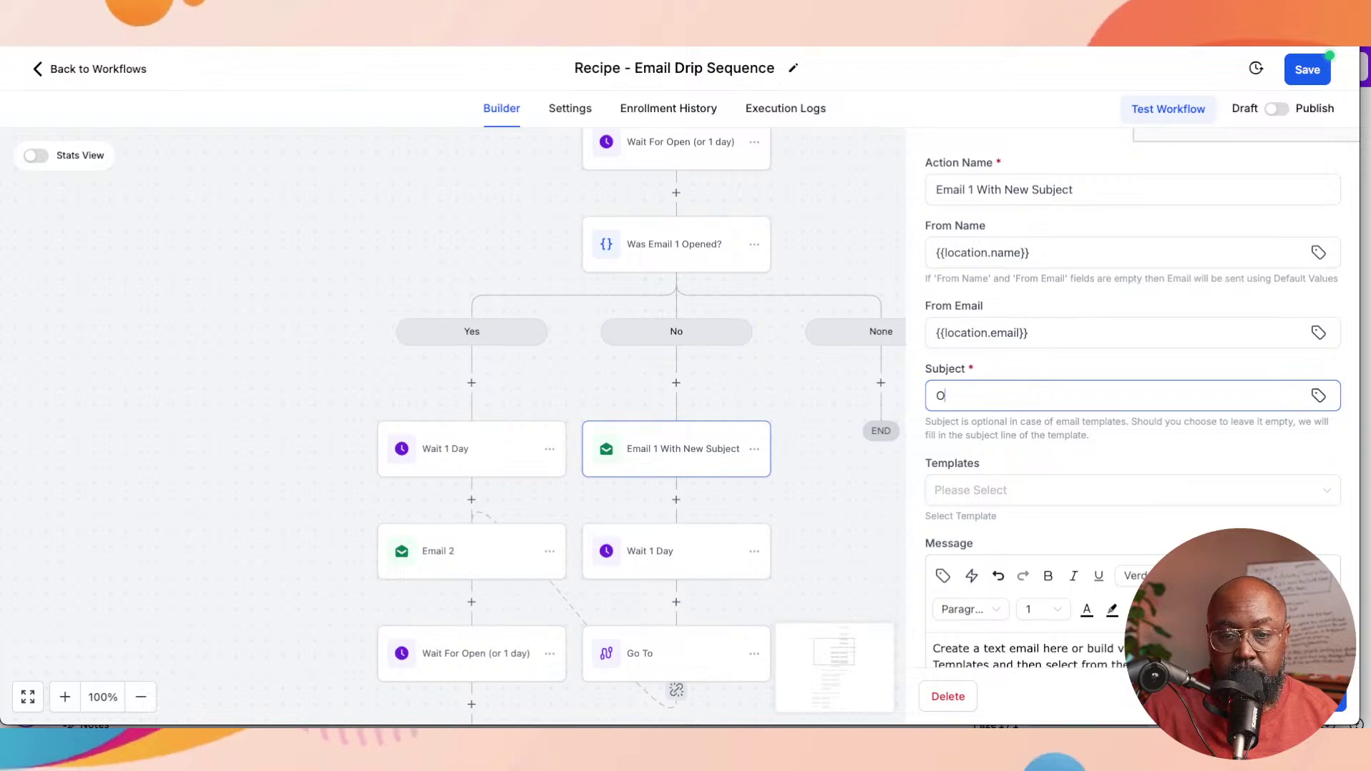
pyautogui.write('ops seems we')
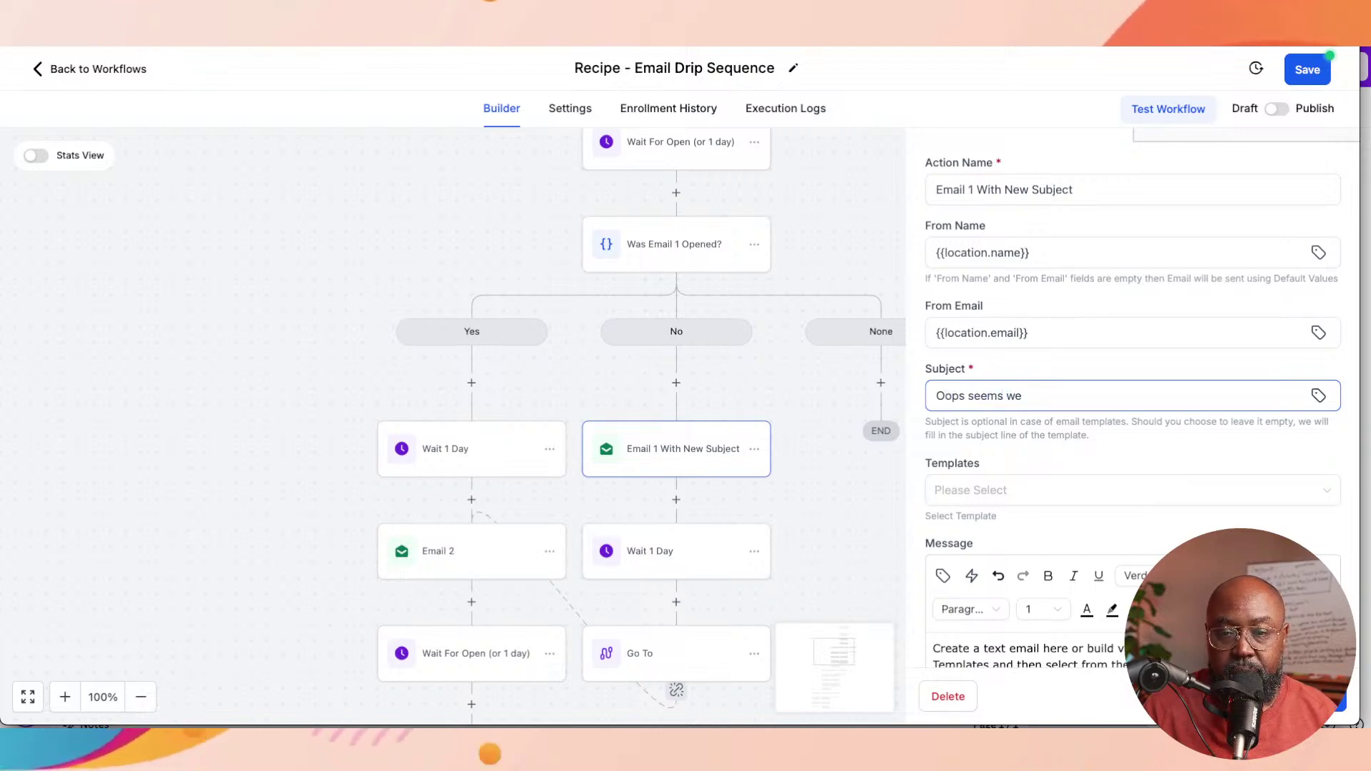
pyautogui.write(' may havv')
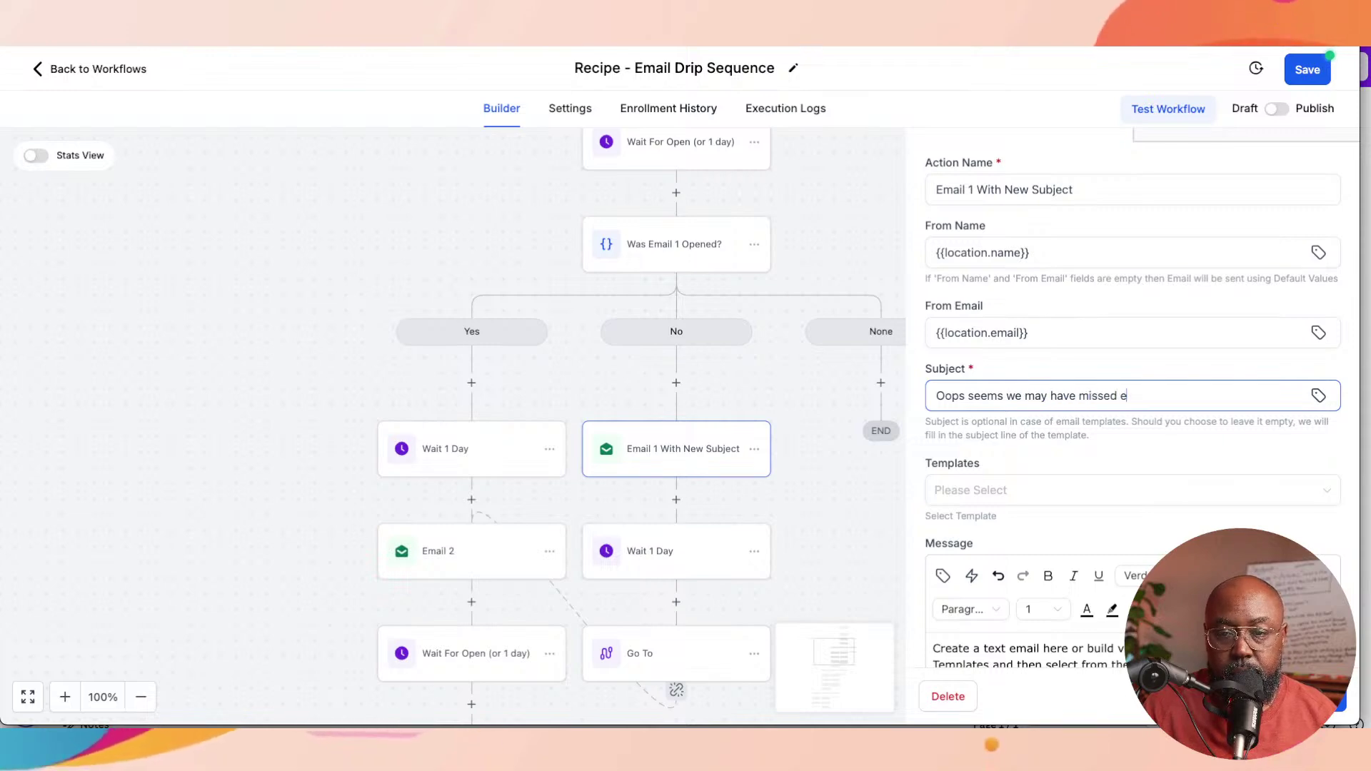
pyautogui.write(' other. ')
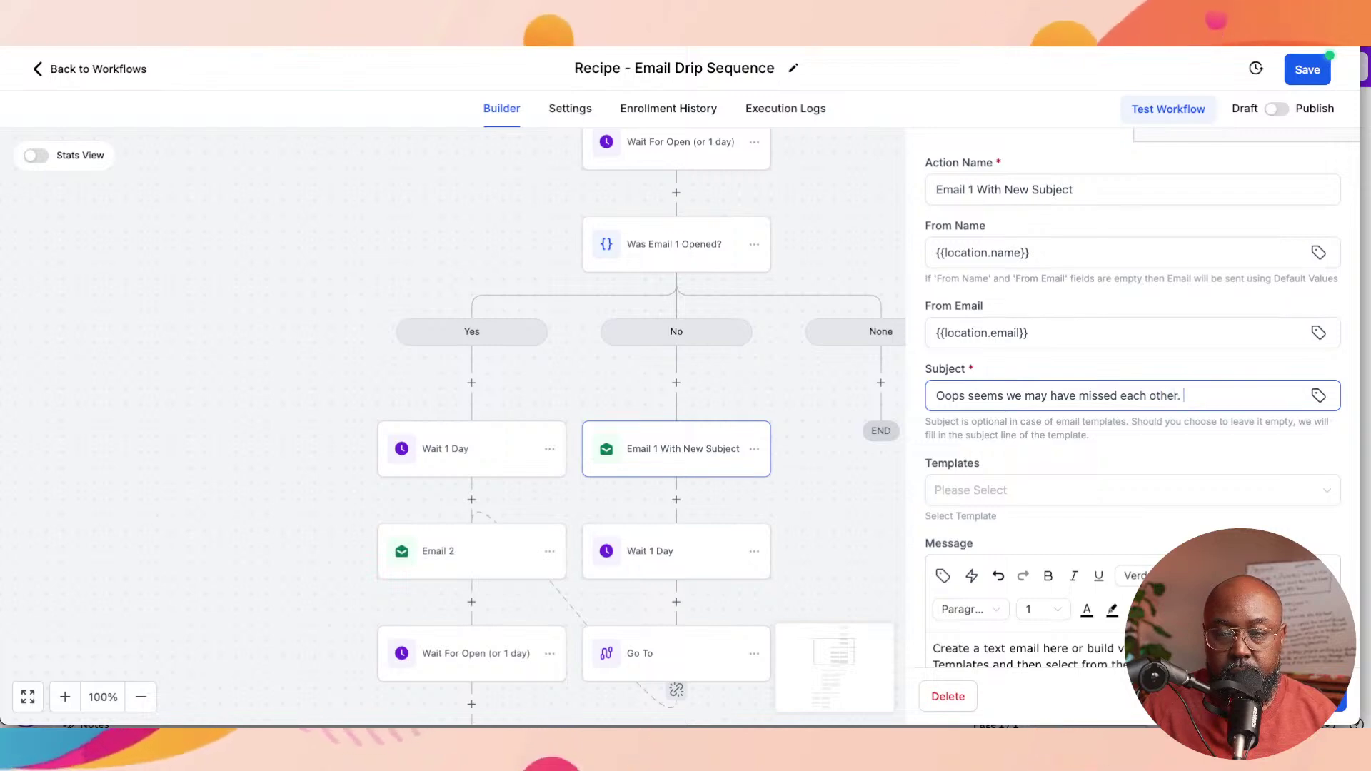
pyautogui.write('Do you ')
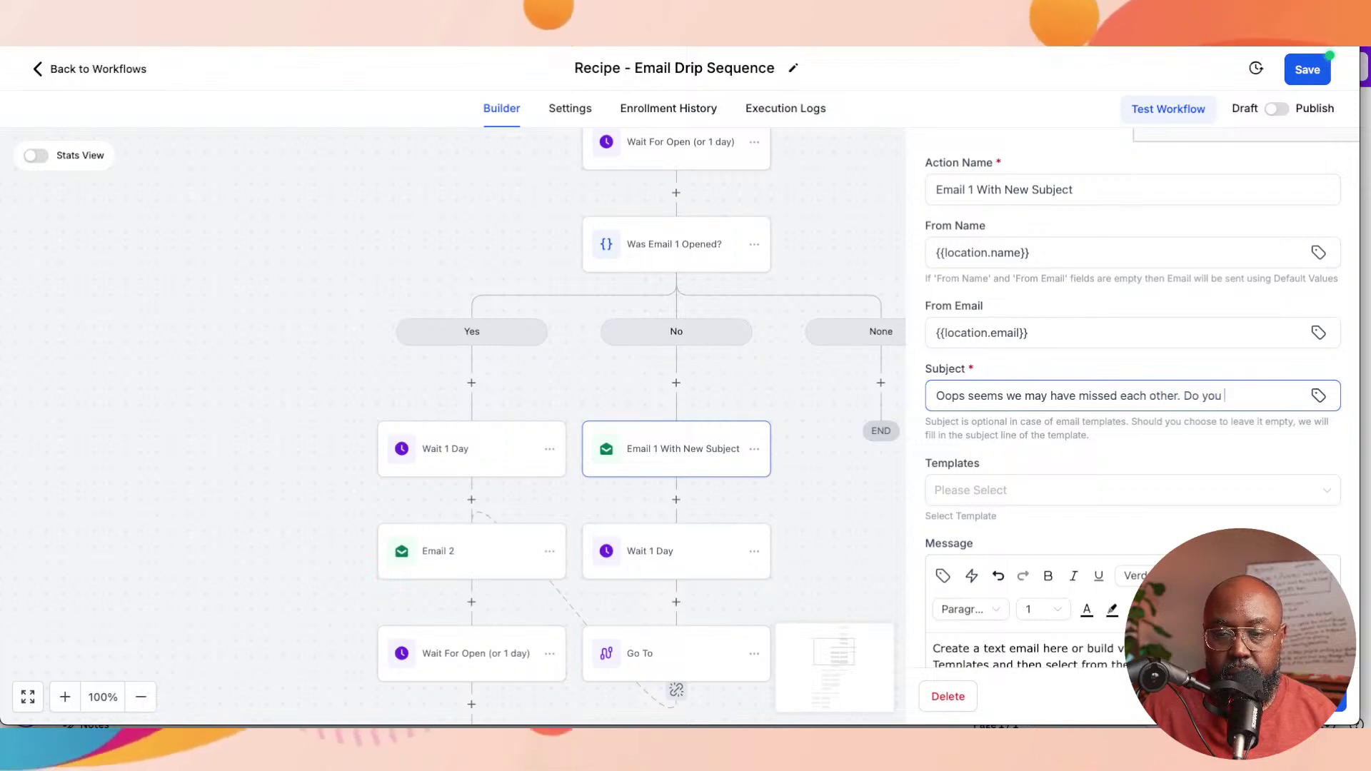
pyautogui.write('want your')
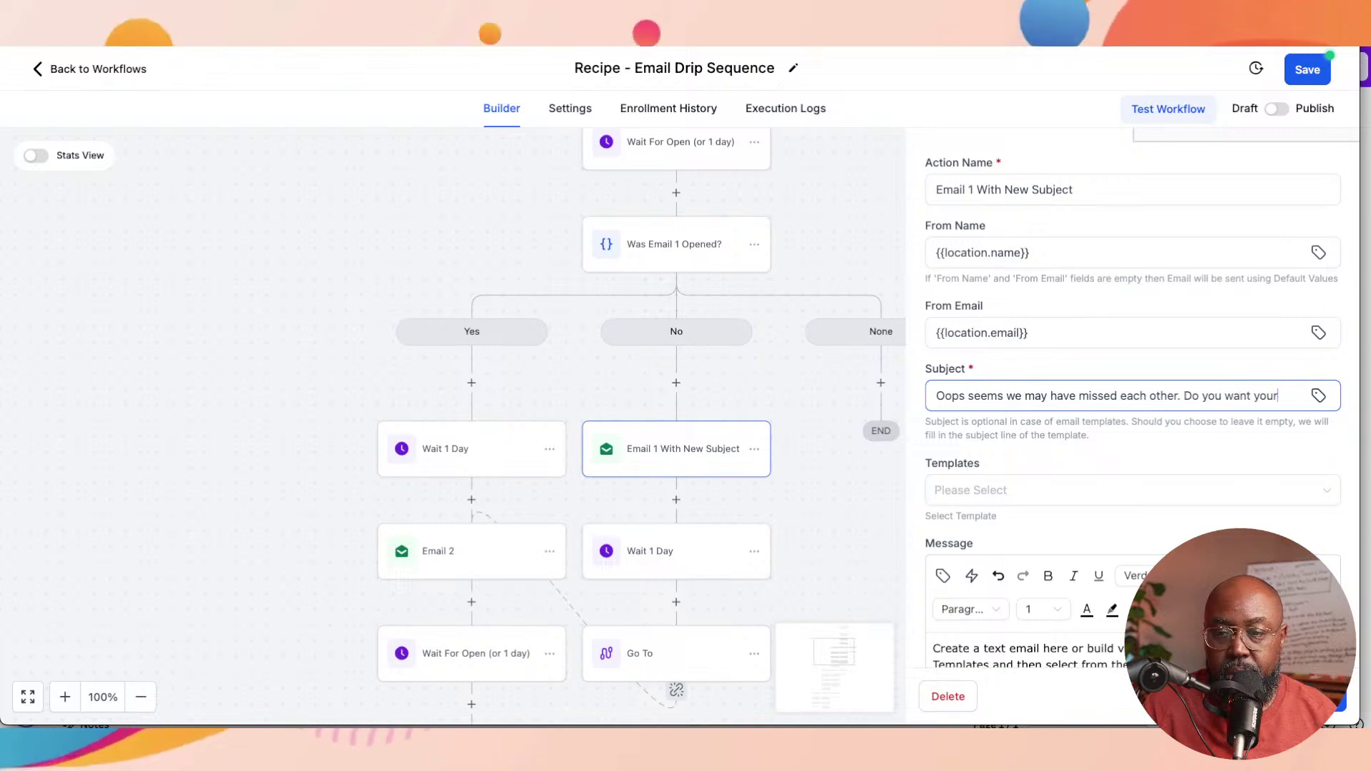
pyautogui.write('thing')
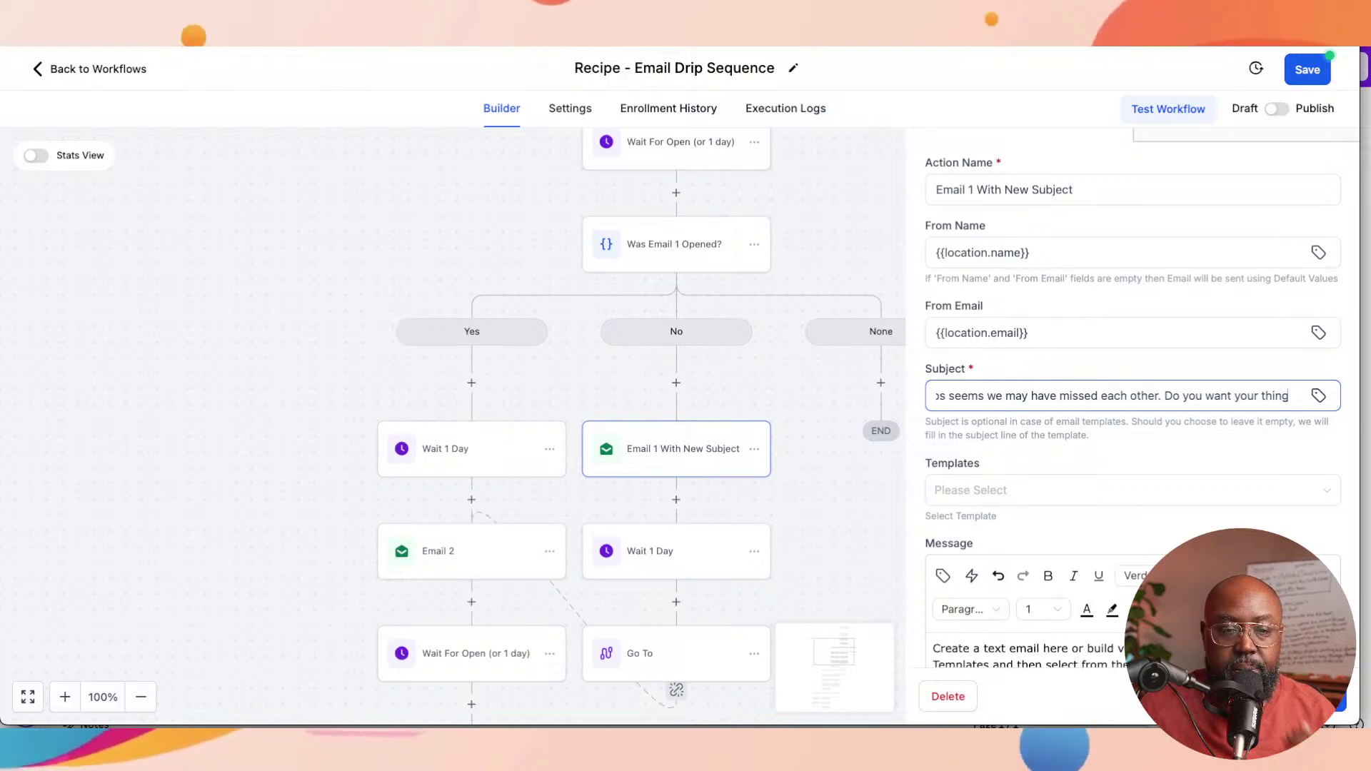
pyautogui.click(1305, 697)
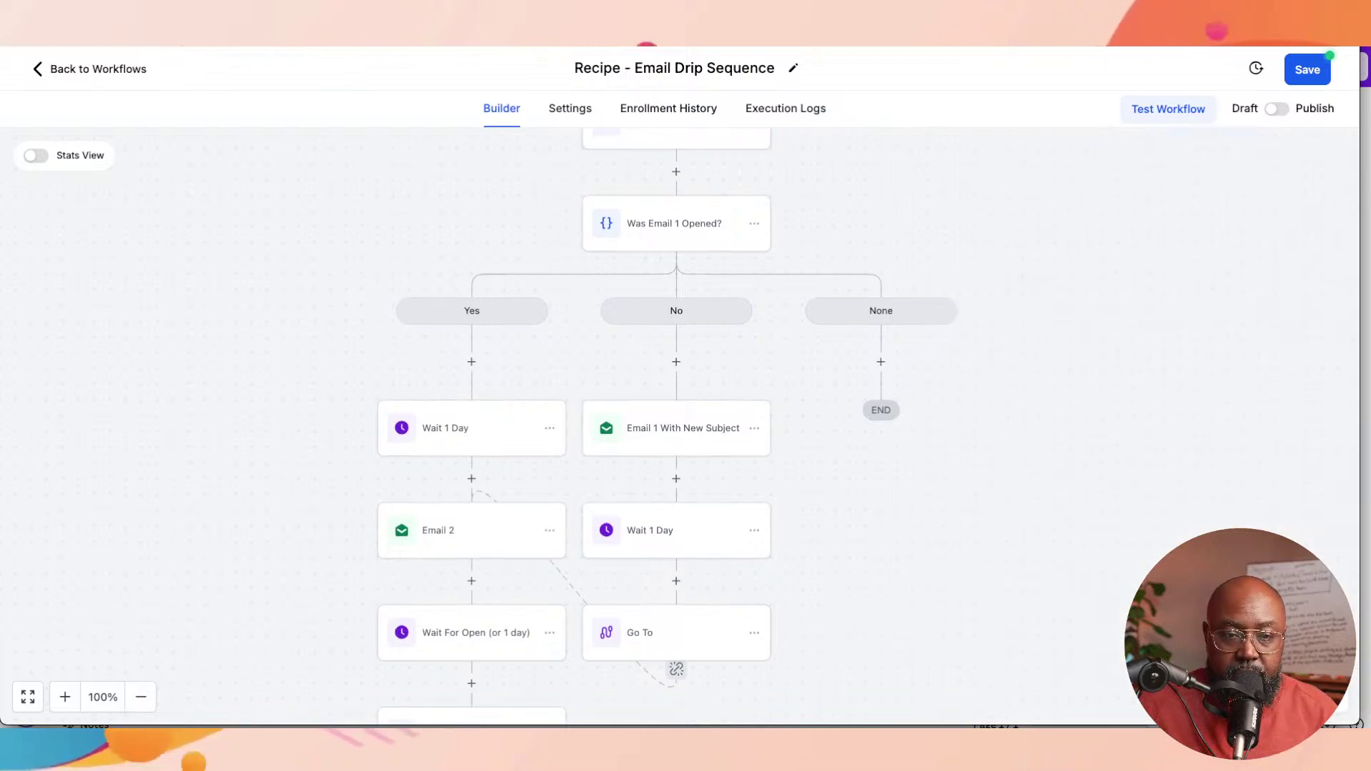
pyautogui.scroll(-5, 825, 503)
pyautogui.scroll(1, 825, 503)
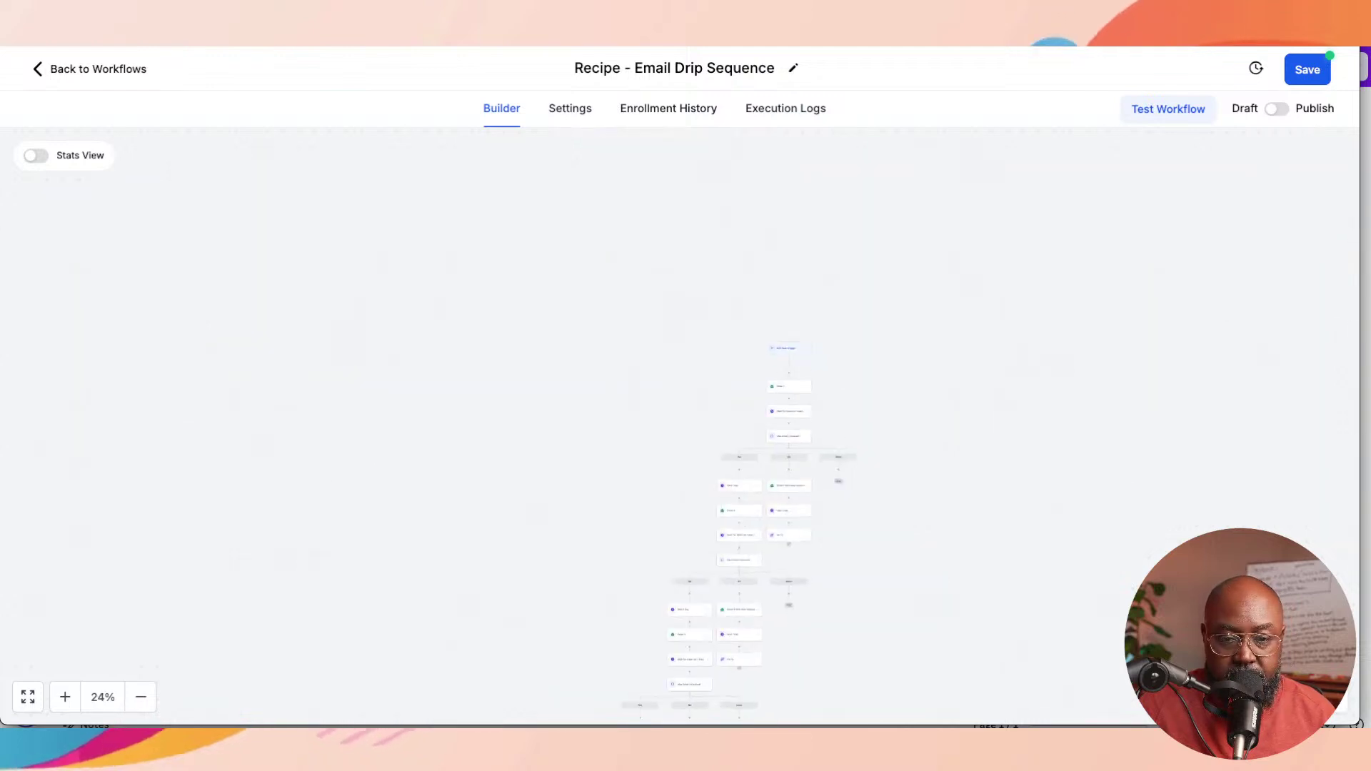
pyautogui.scroll(3, 825, 503)
pyautogui.scroll(-4, 825, 503)
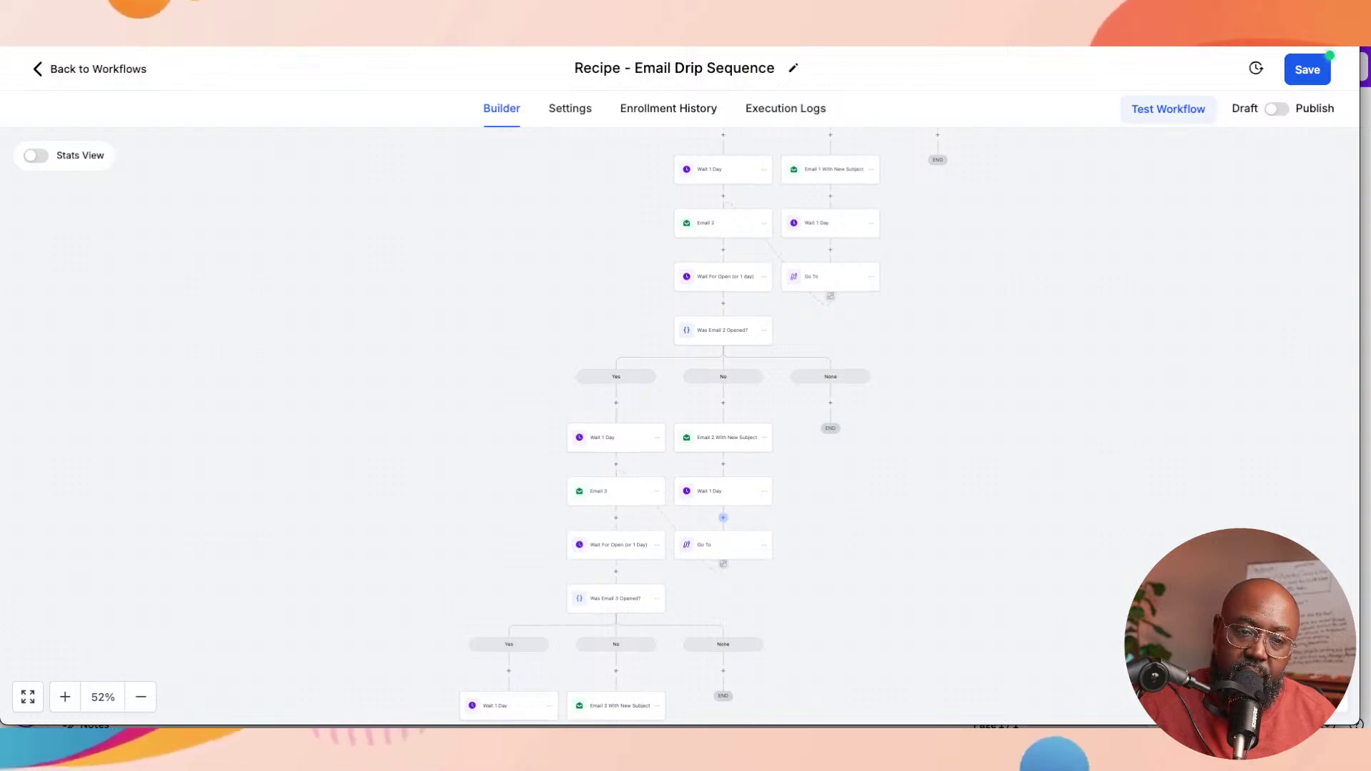
pyautogui.scroll(-1, 679, 427)
pyautogui.scroll(-5, 679, 427)
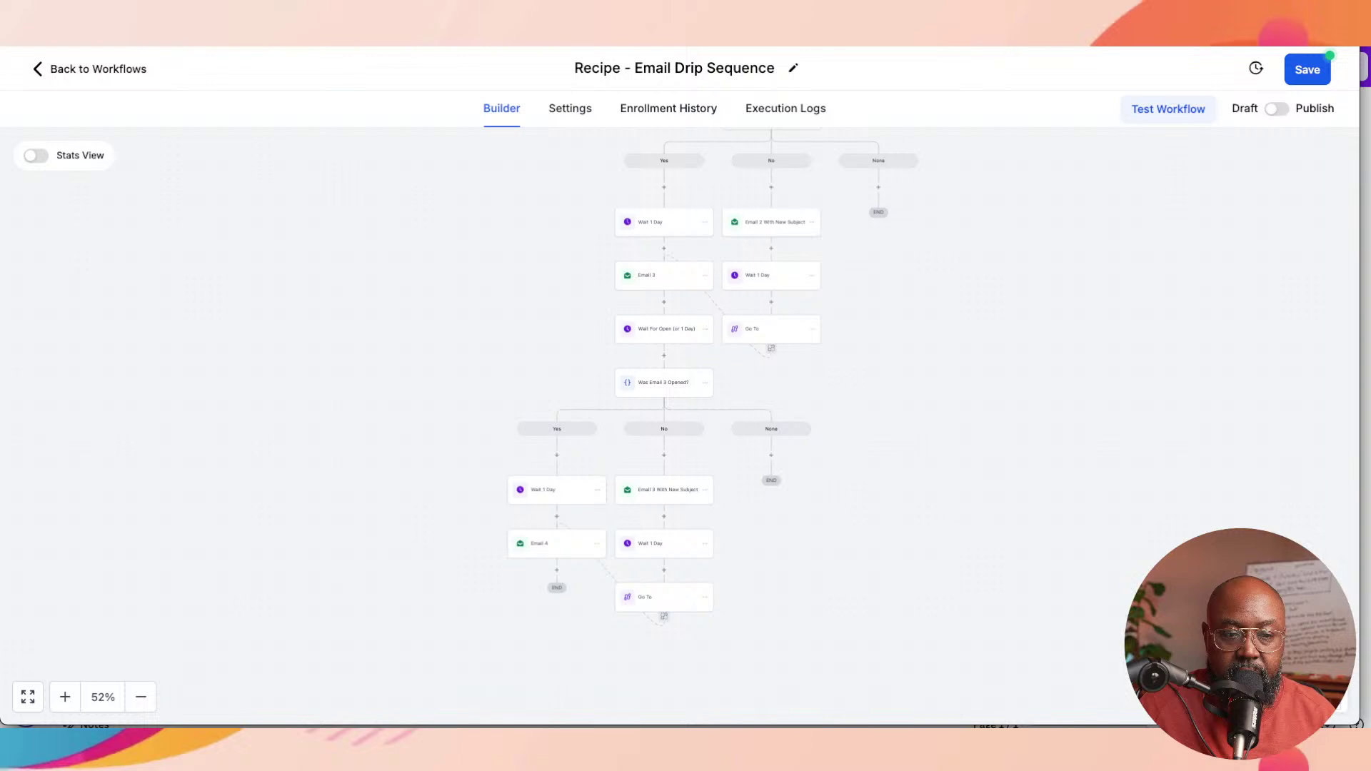
pyautogui.scroll(4, 680, 426)
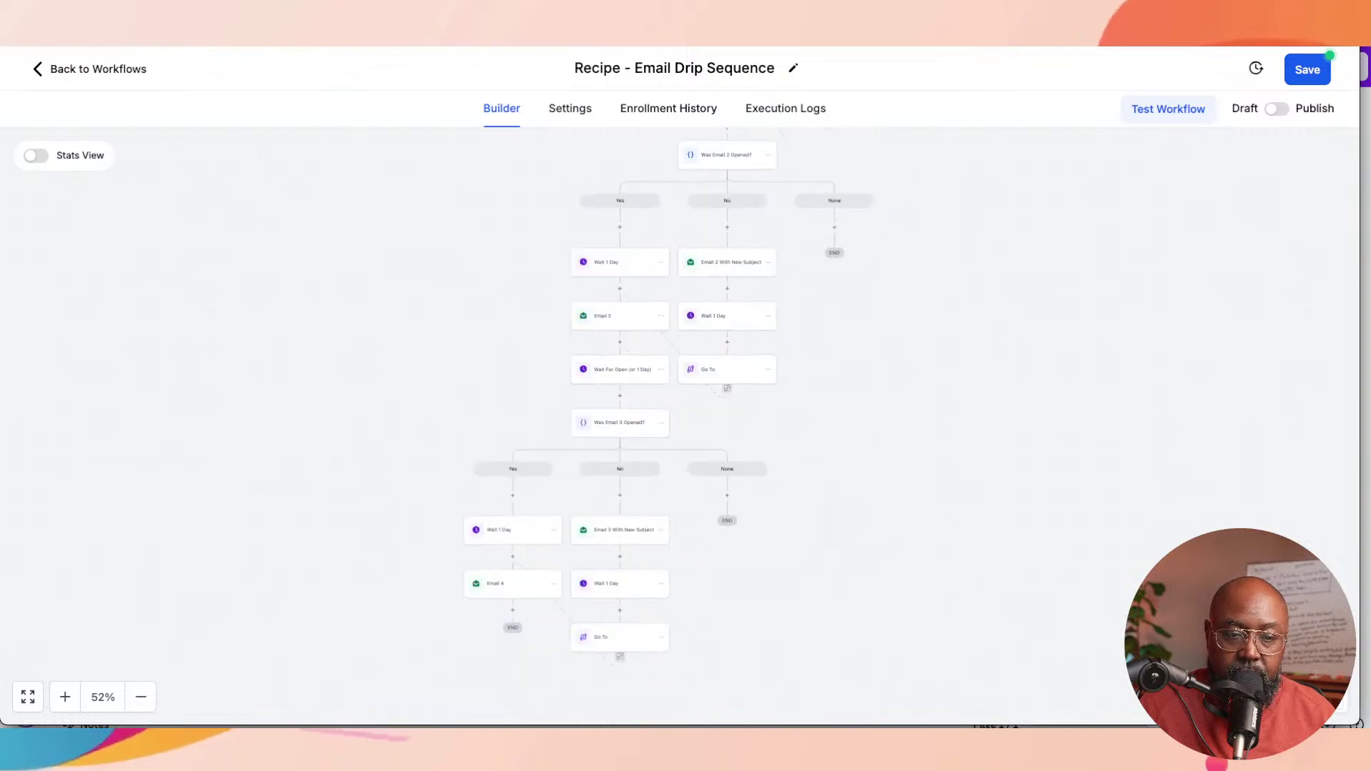
pyautogui.scroll(1, 680, 426)
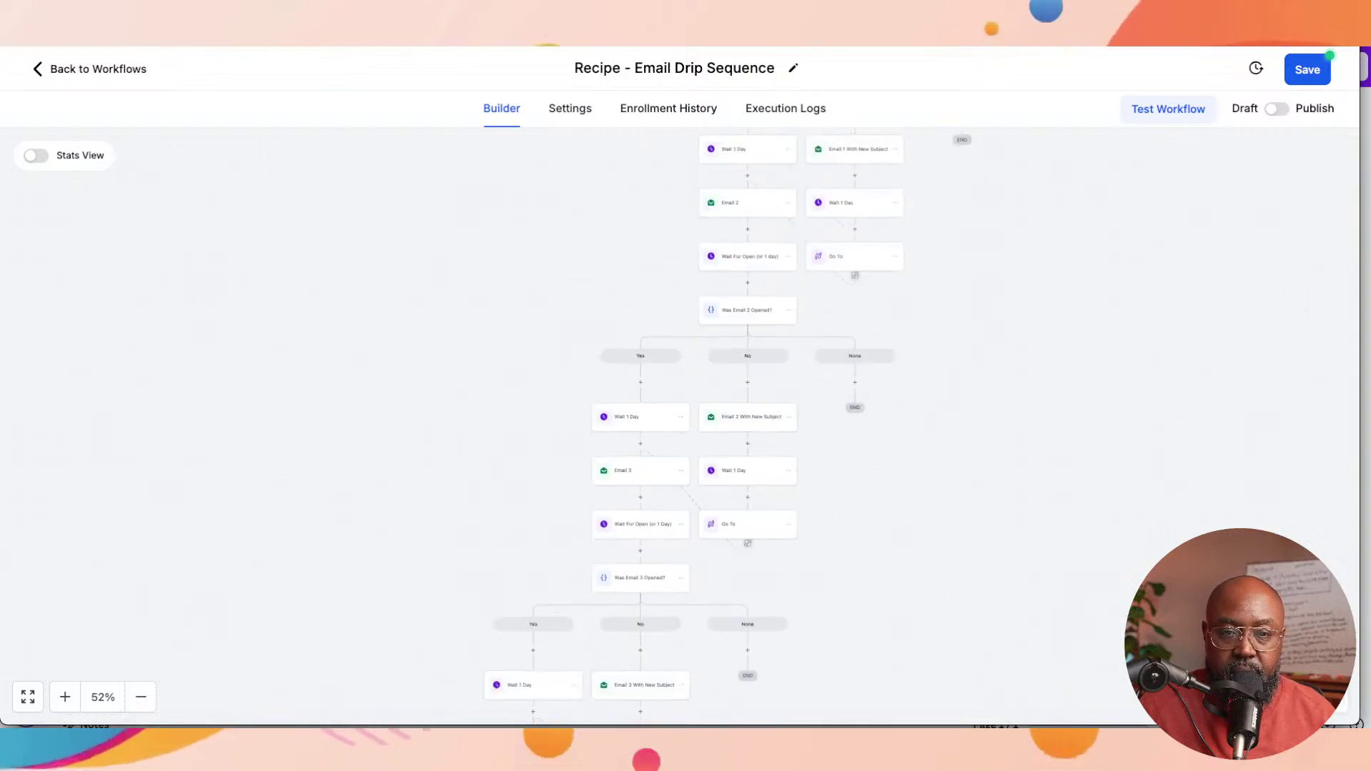
pyautogui.scroll(3, 679, 427)
pyautogui.scroll(5, 680, 426)
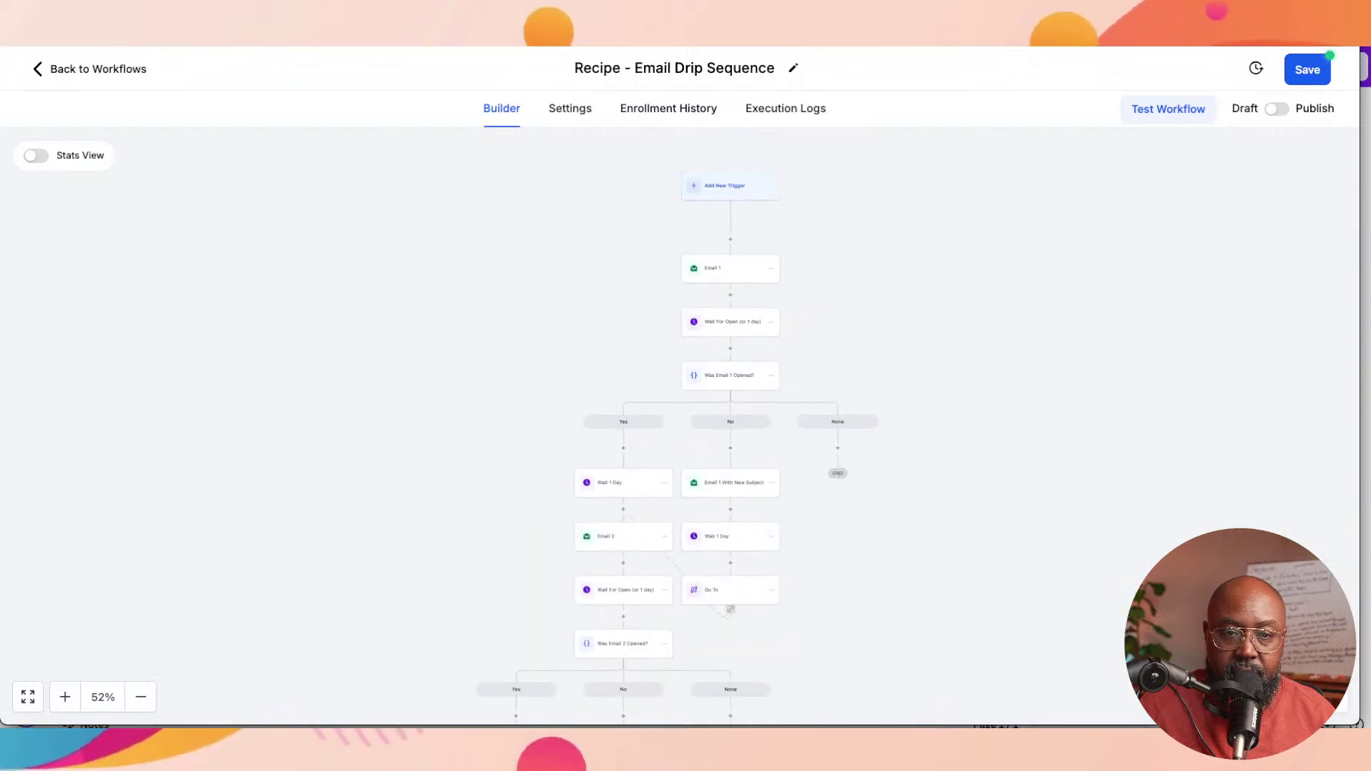
pyautogui.scroll(2, 686, 426)
pyautogui.scroll(-6, 685, 426)
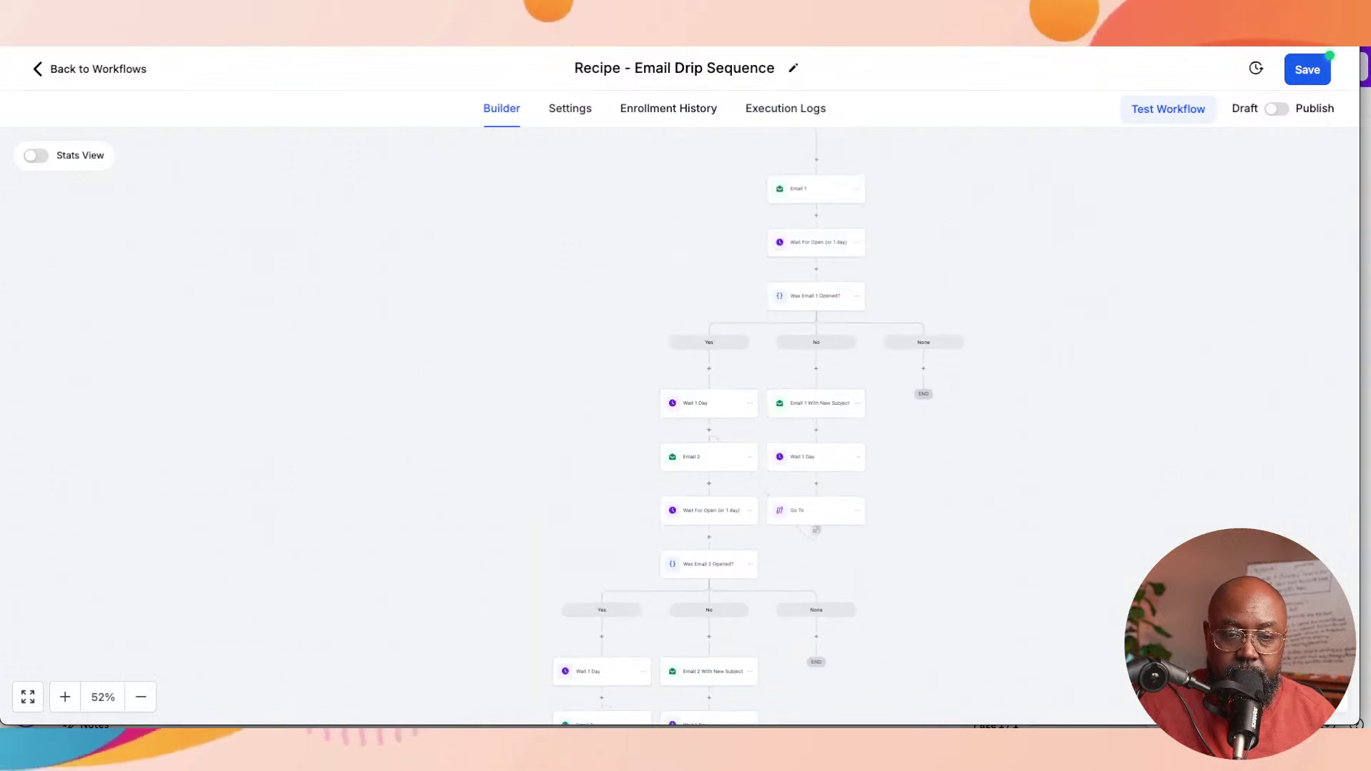
pyautogui.scroll(-1, 686, 426)
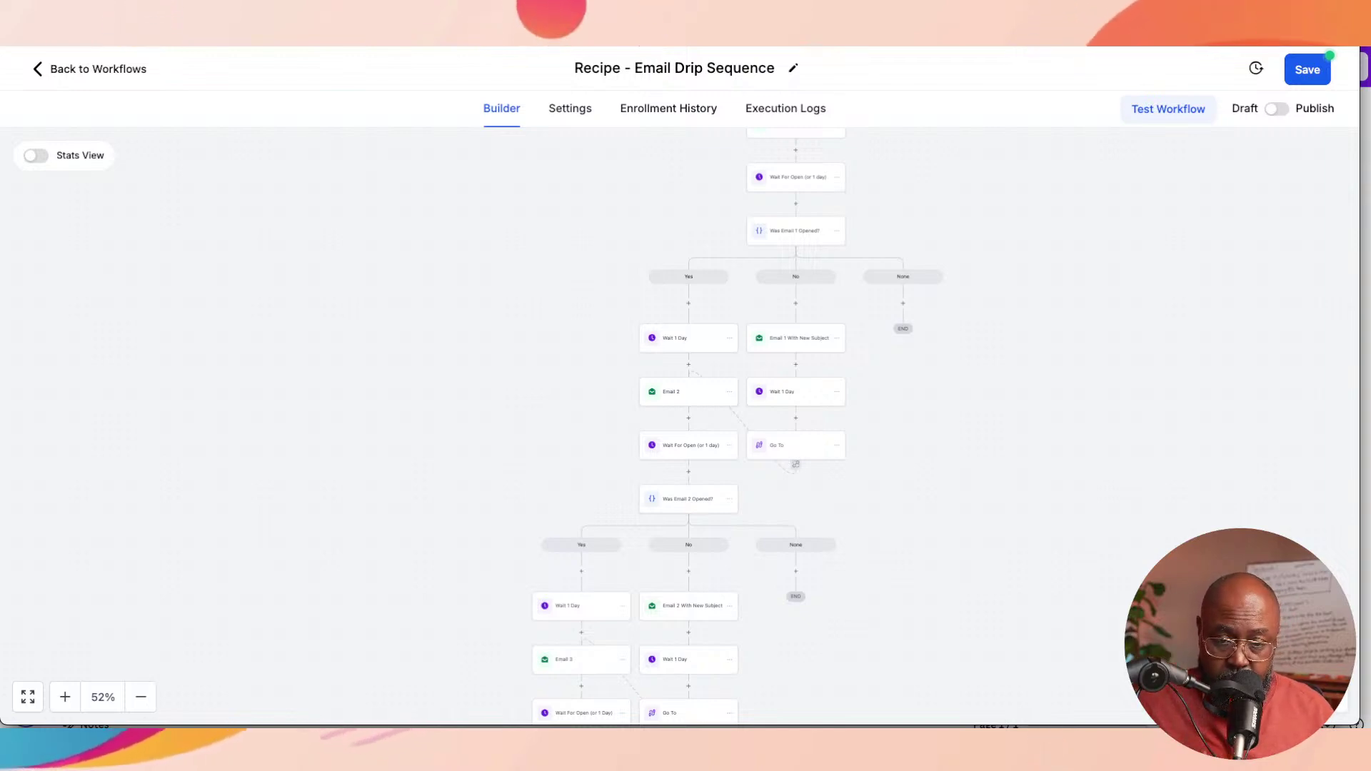
pyautogui.scroll(-3, 685, 426)
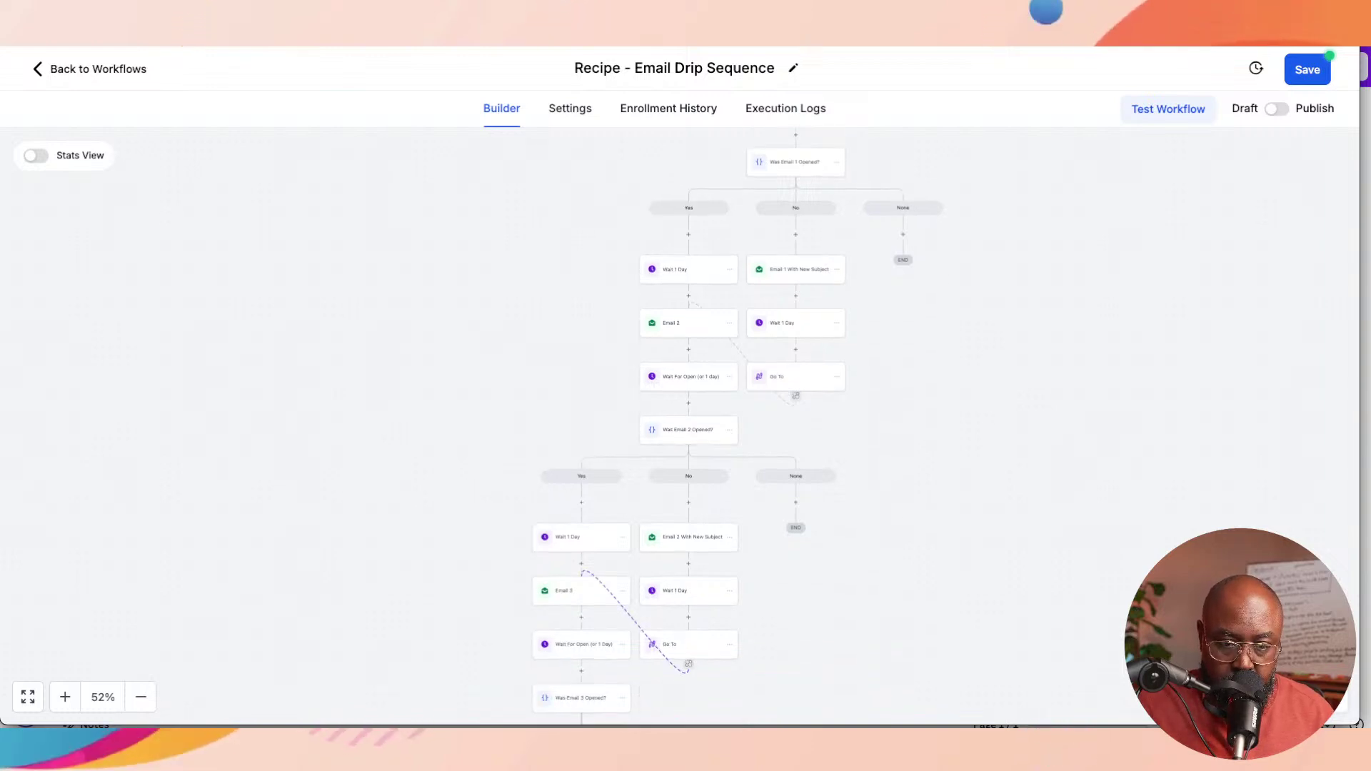
pyautogui.scroll(-2, 685, 426)
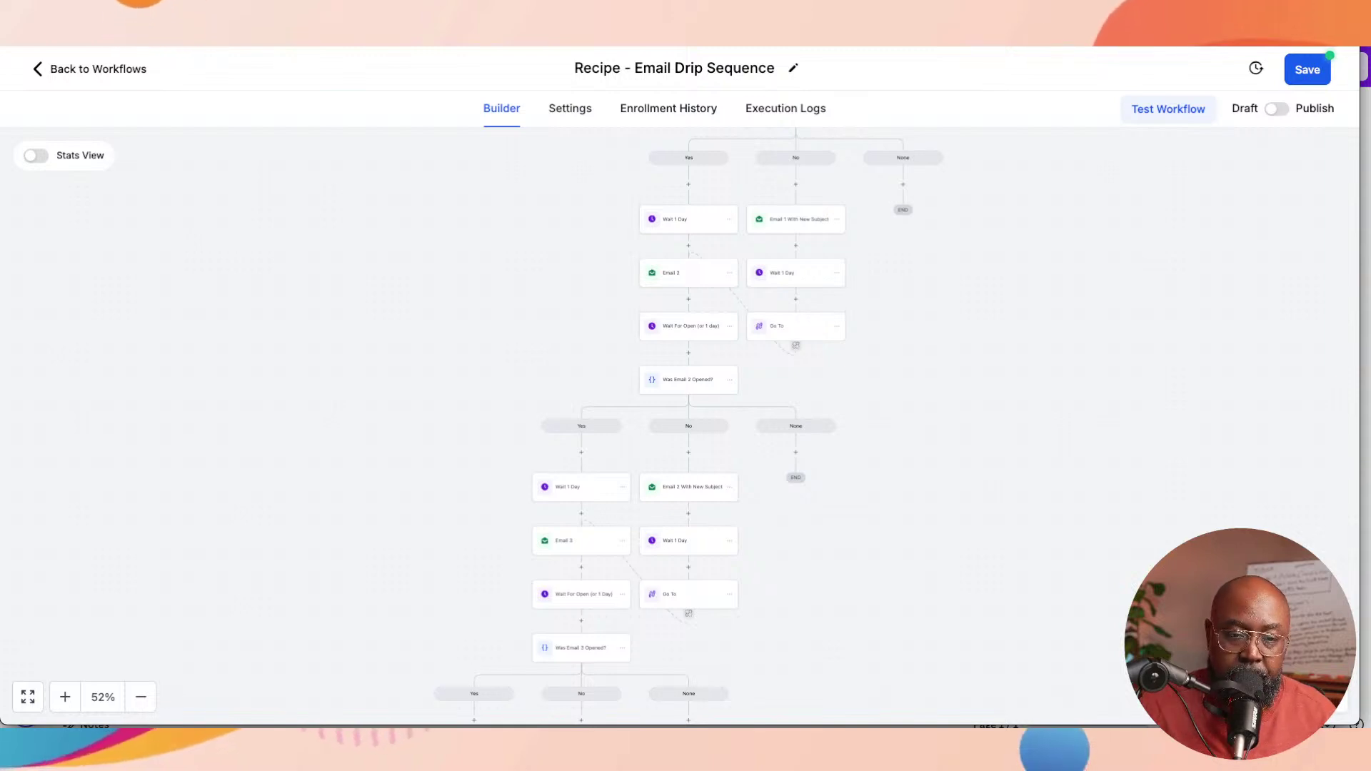
pyautogui.scroll(1, 685, 426)
pyautogui.scroll(3, 685, 426)
pyautogui.scroll(5, 685, 426)
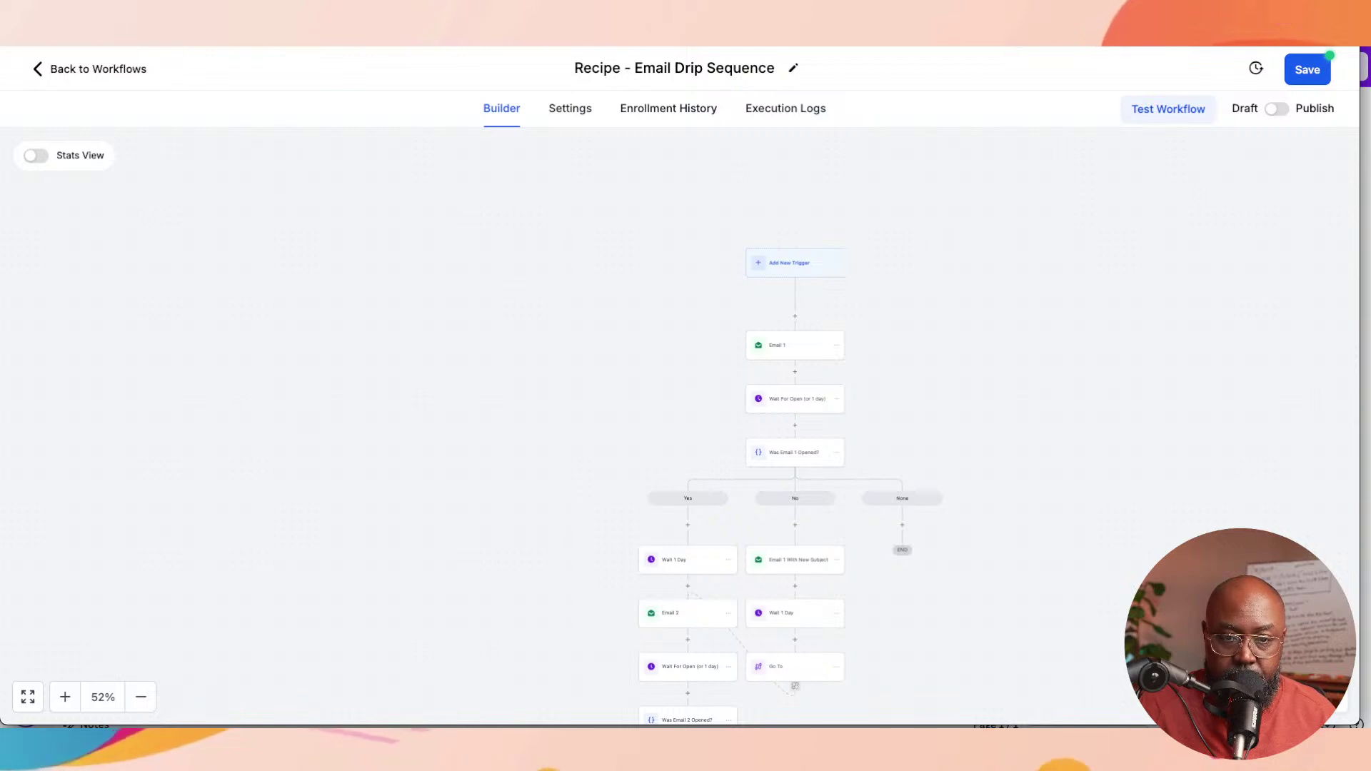
# Step: Add a Form submitted trigger and rename it 'Lead Intake Form Submitted'
pyautogui.click(790, 263)
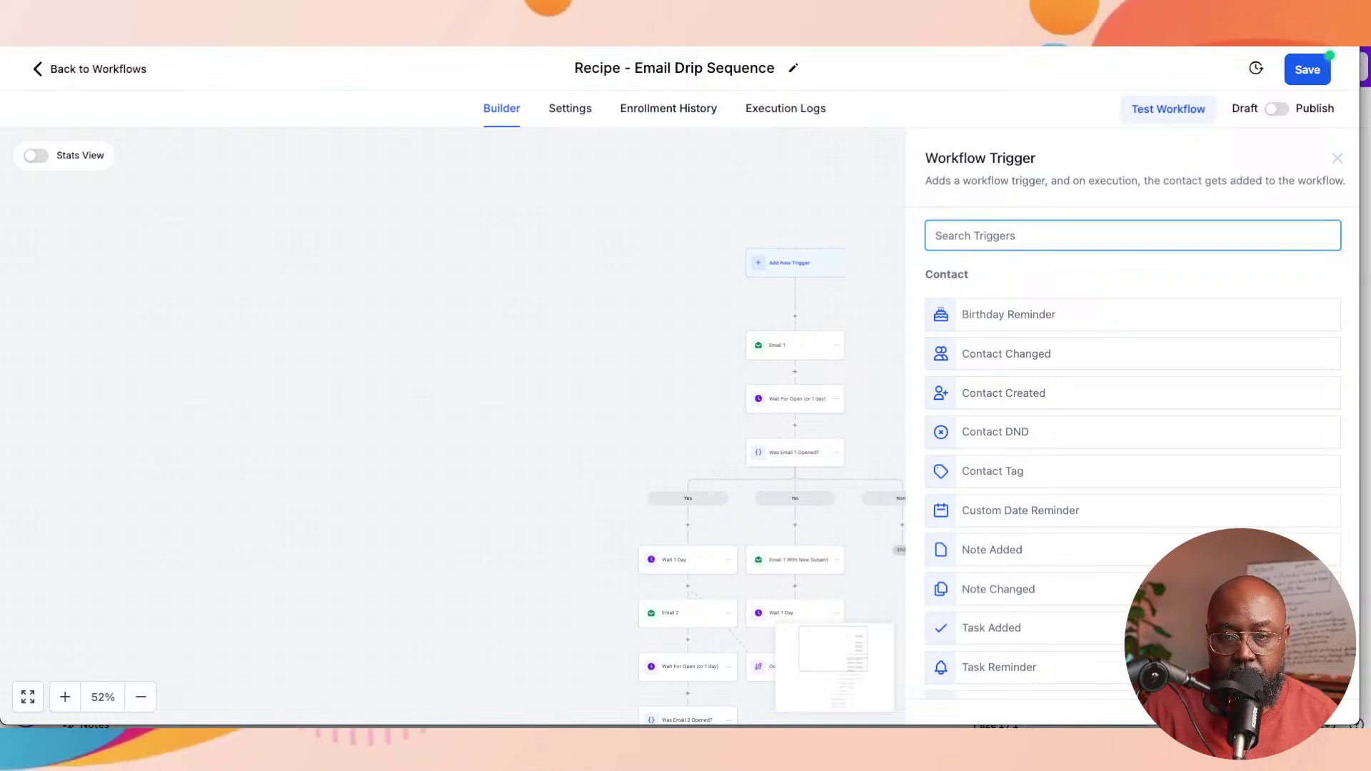
pyautogui.write('form')
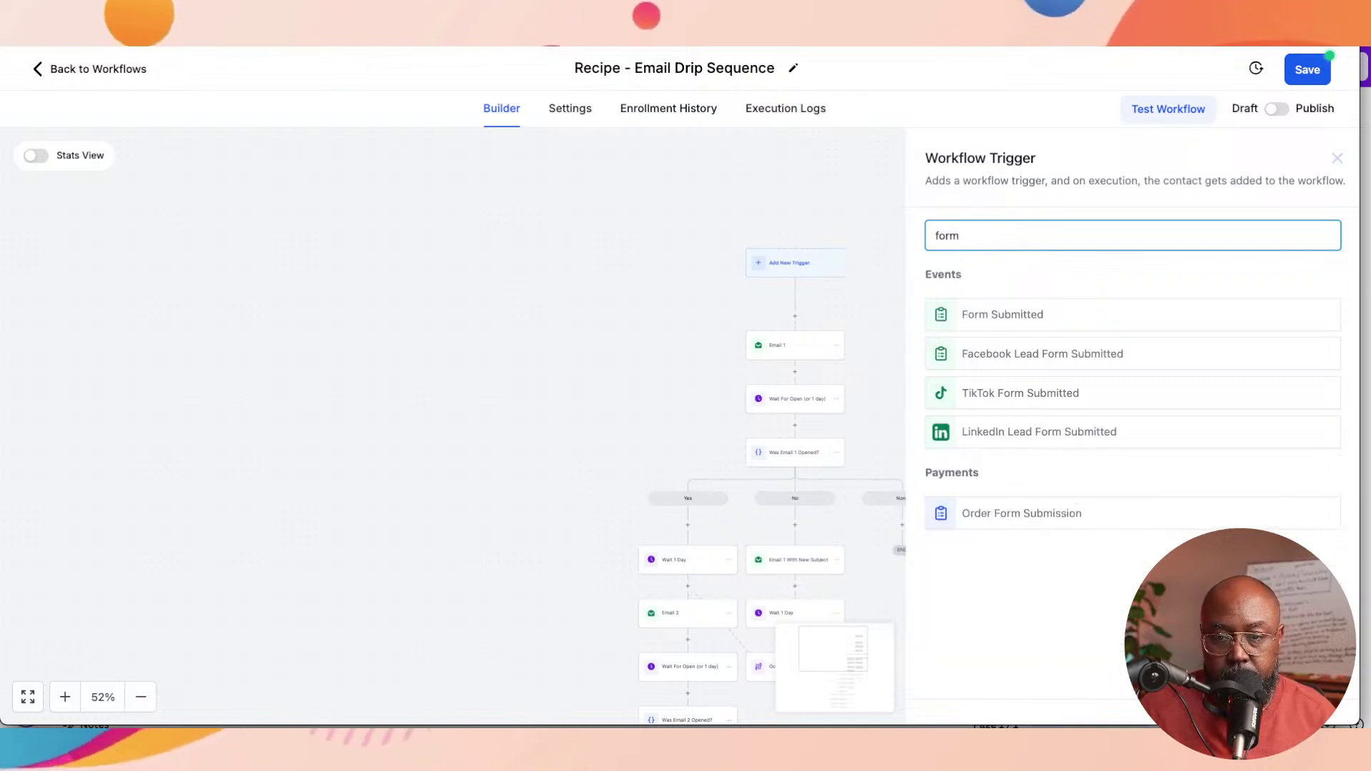
pyautogui.click(1002, 315)
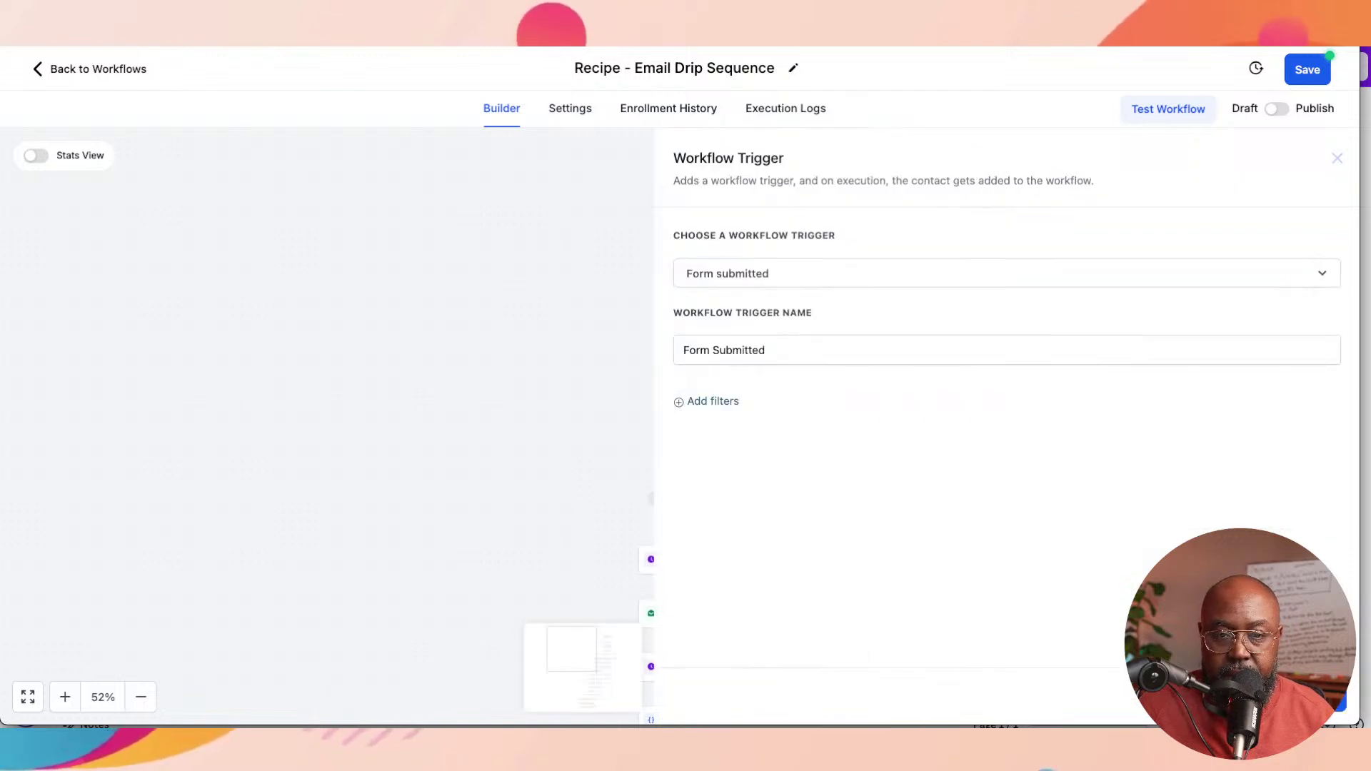
pyautogui.click(778, 350)
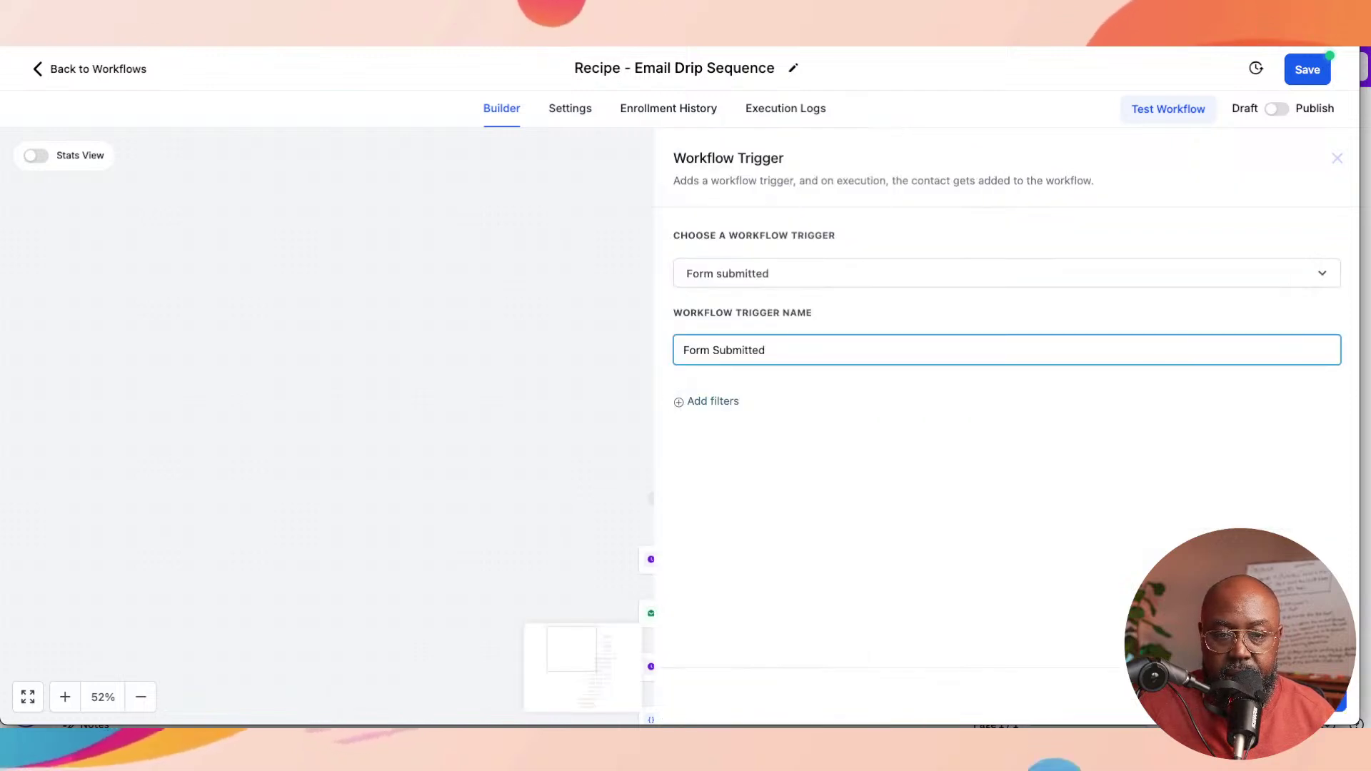
pyautogui.click(683, 350)
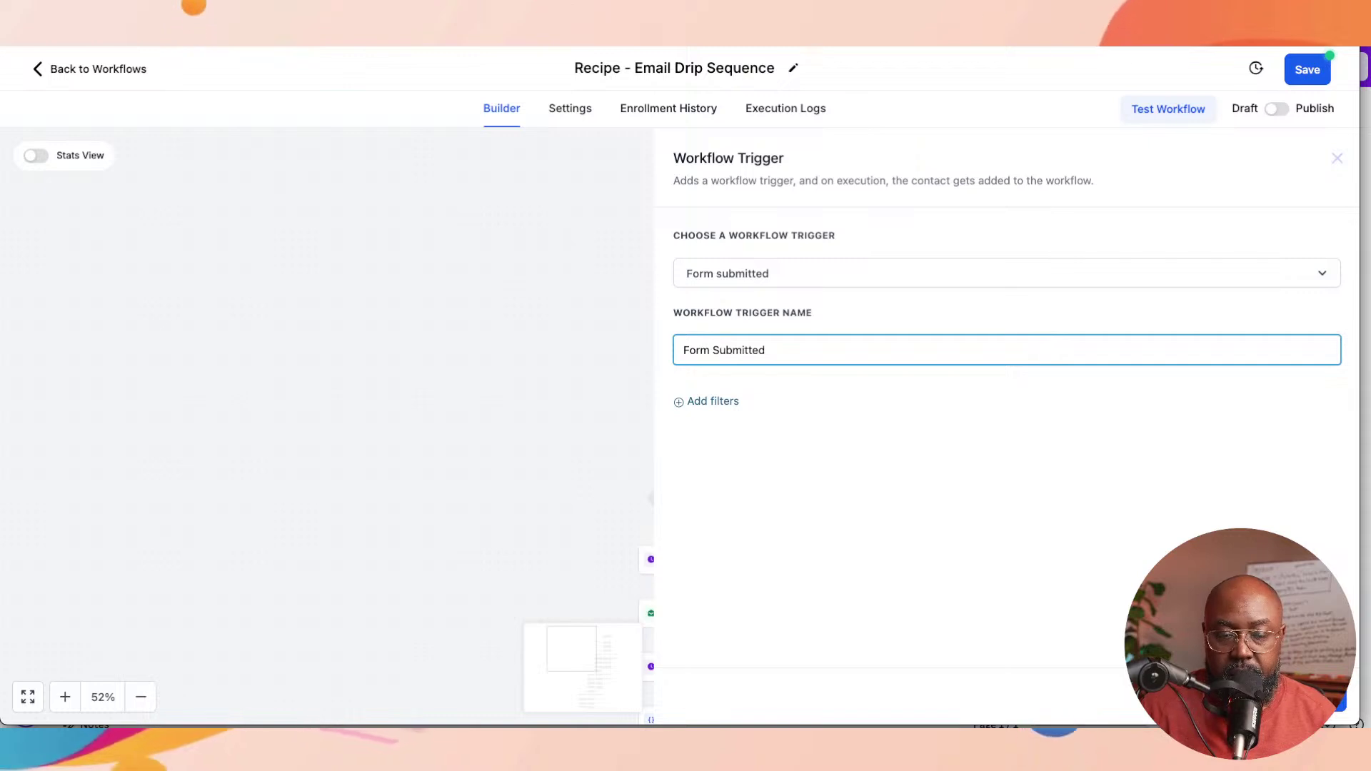
pyautogui.write('Lead ')
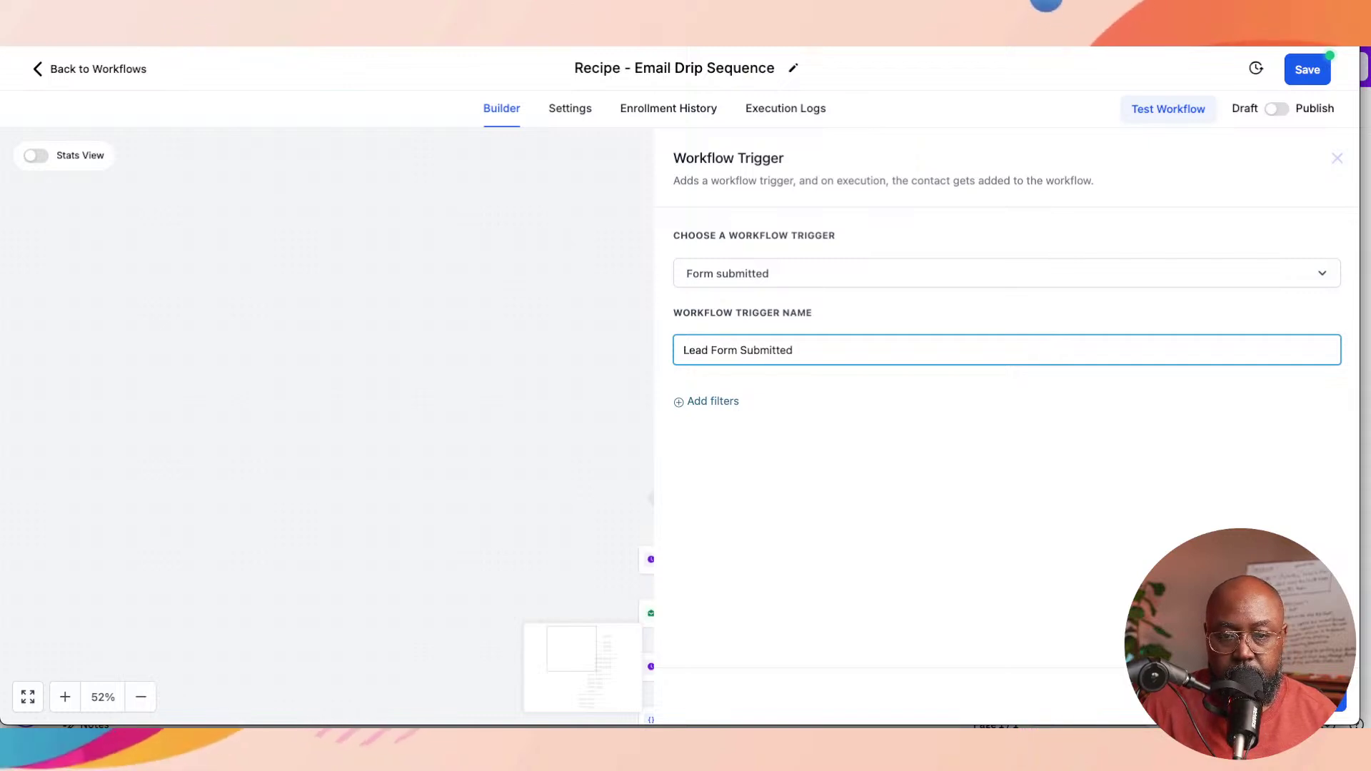
pyautogui.write('Intake')
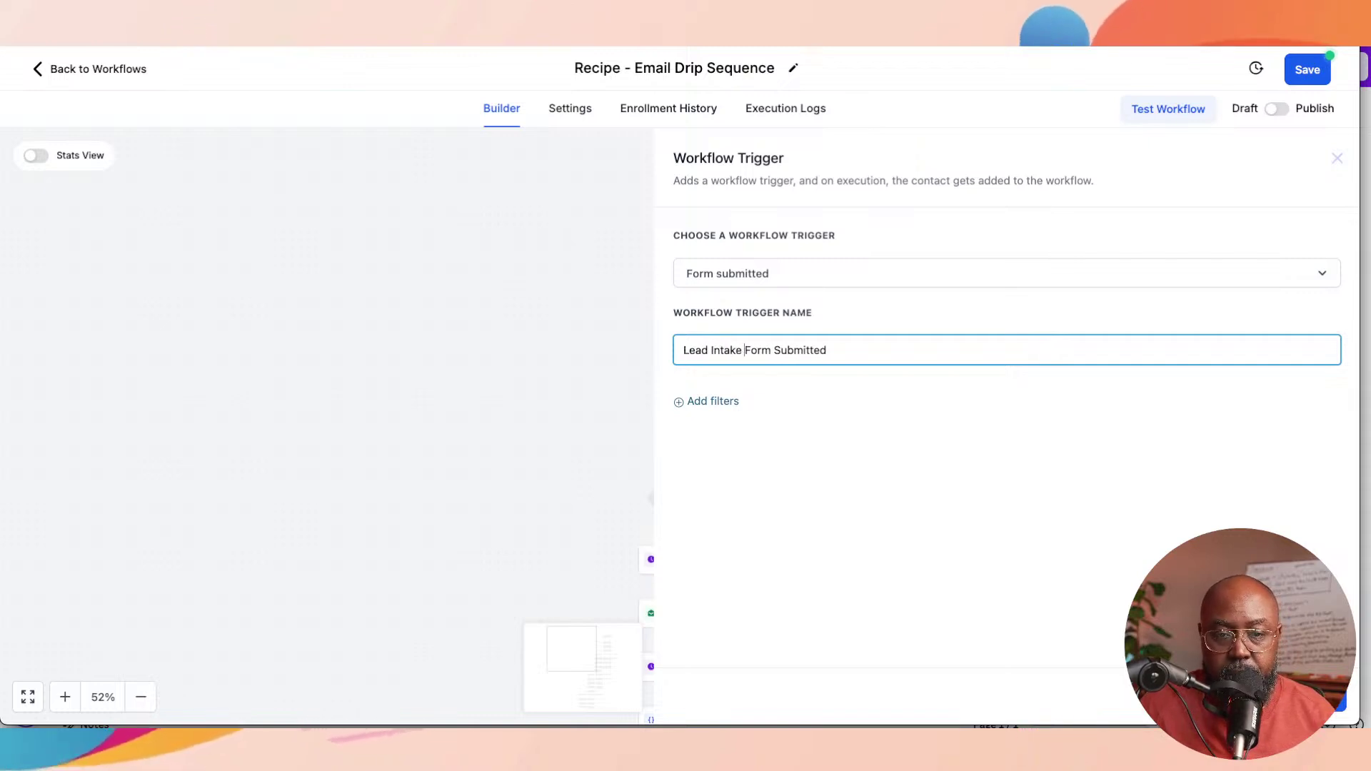
# Step: Filter the trigger to 'Form is Lead Intake Form'
pyautogui.click(713, 401)
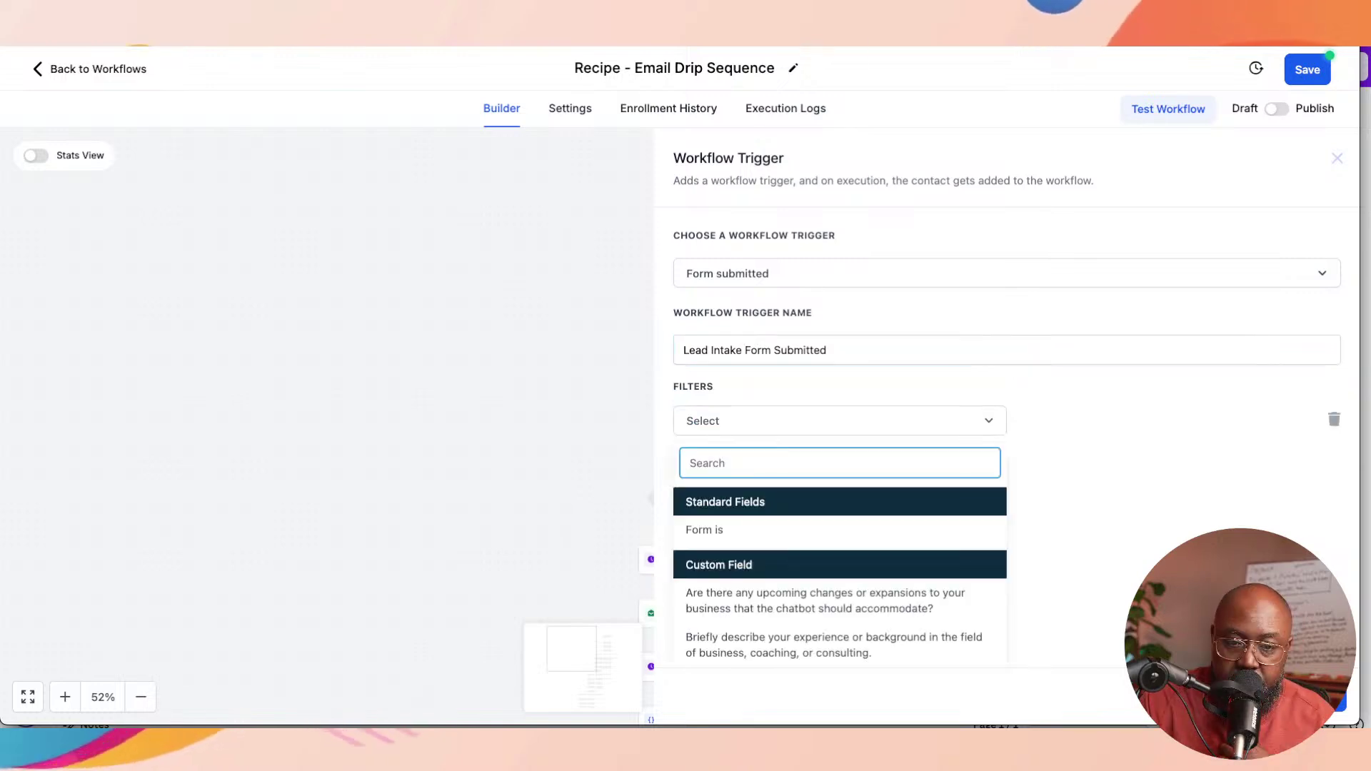
pyautogui.click(704, 529)
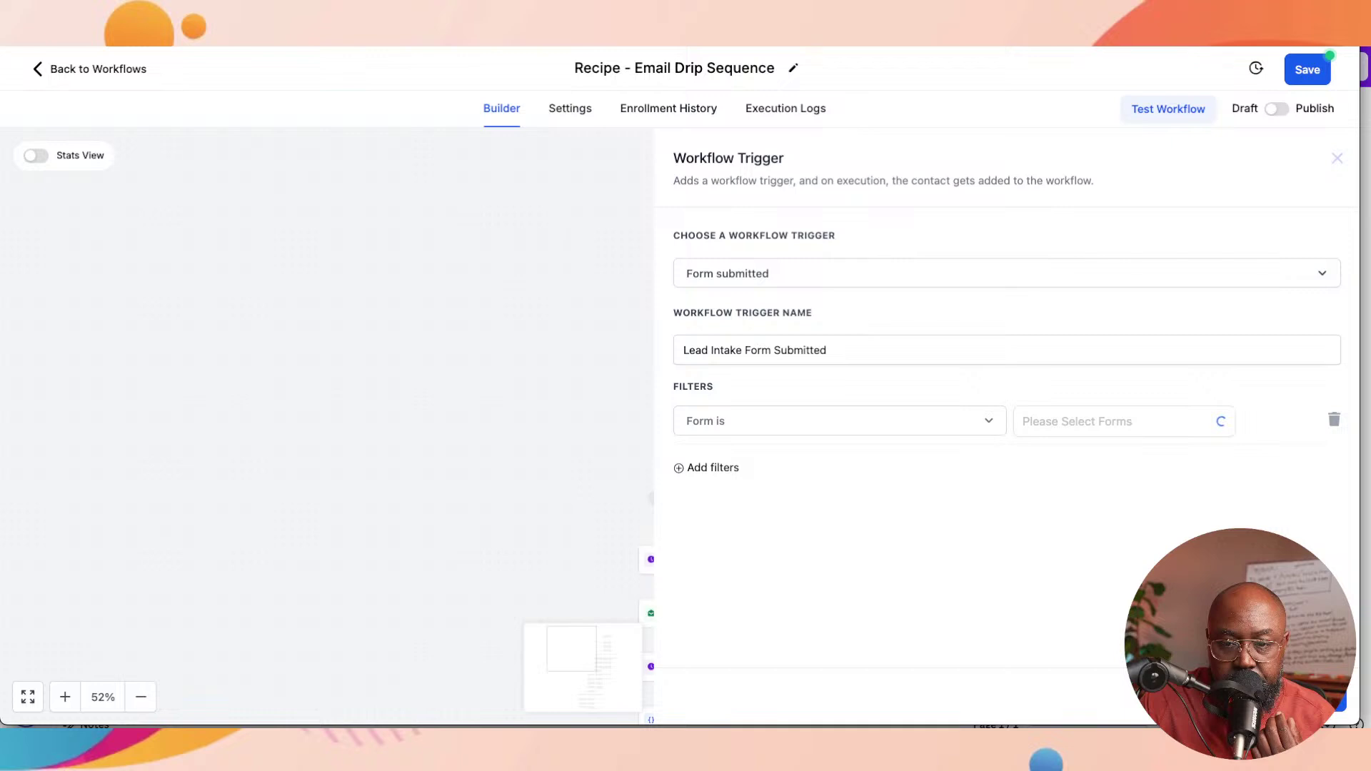
pyautogui.click(1066, 456)
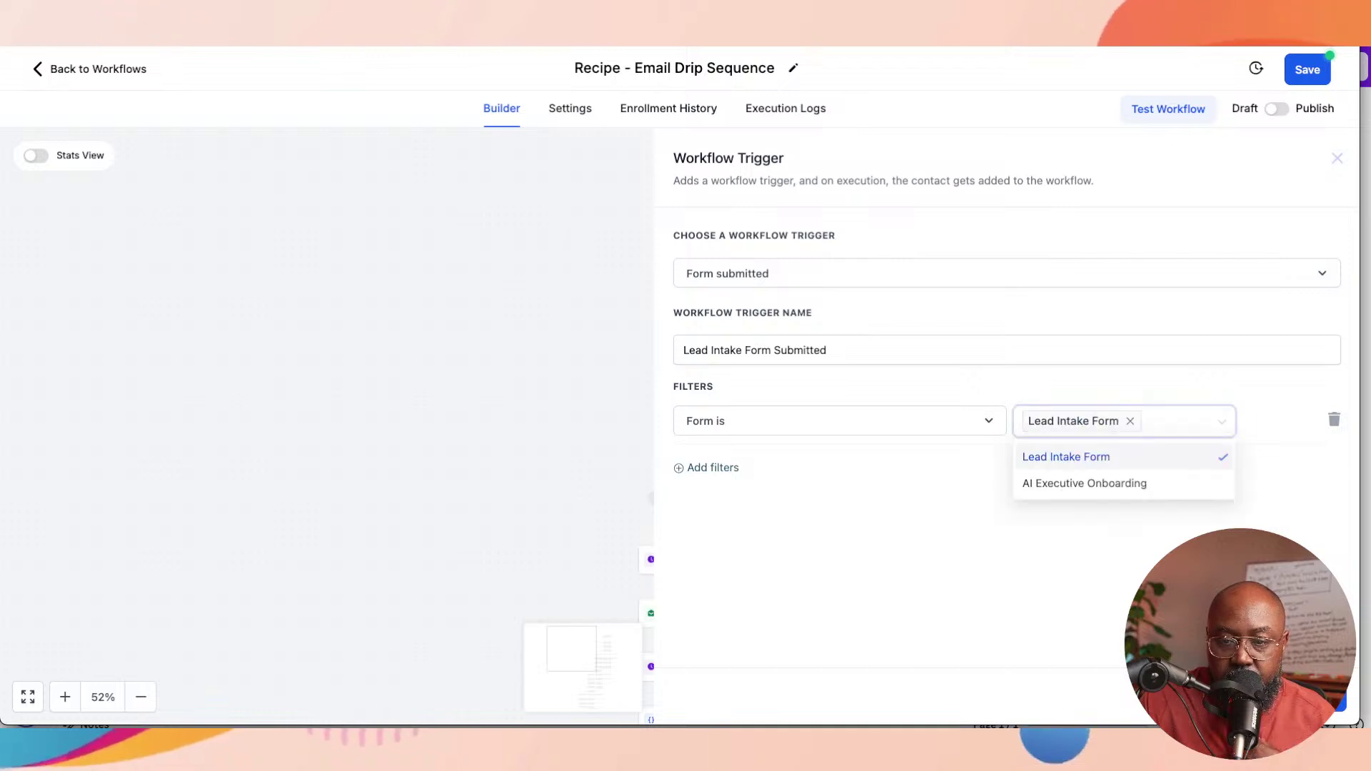
pyautogui.press('Escape')
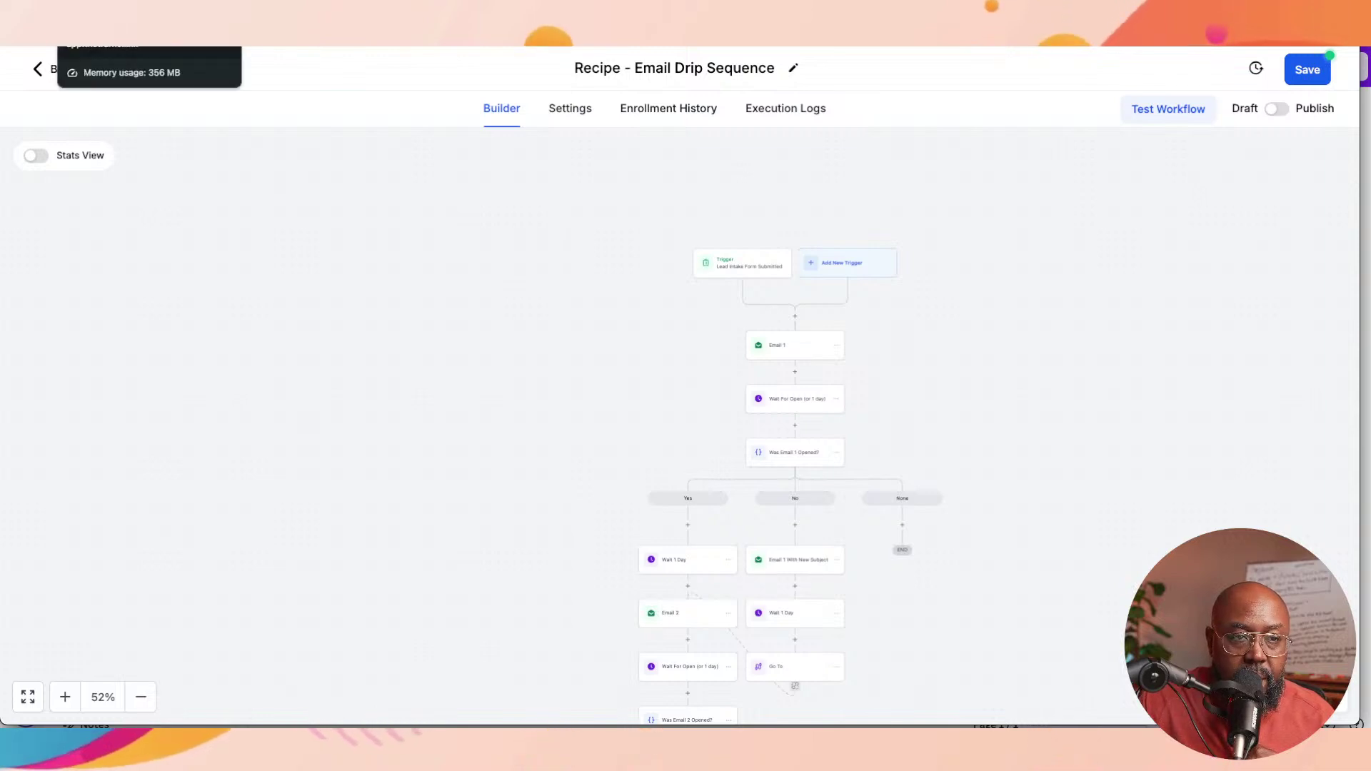
pyautogui.rightClick(136, 45)
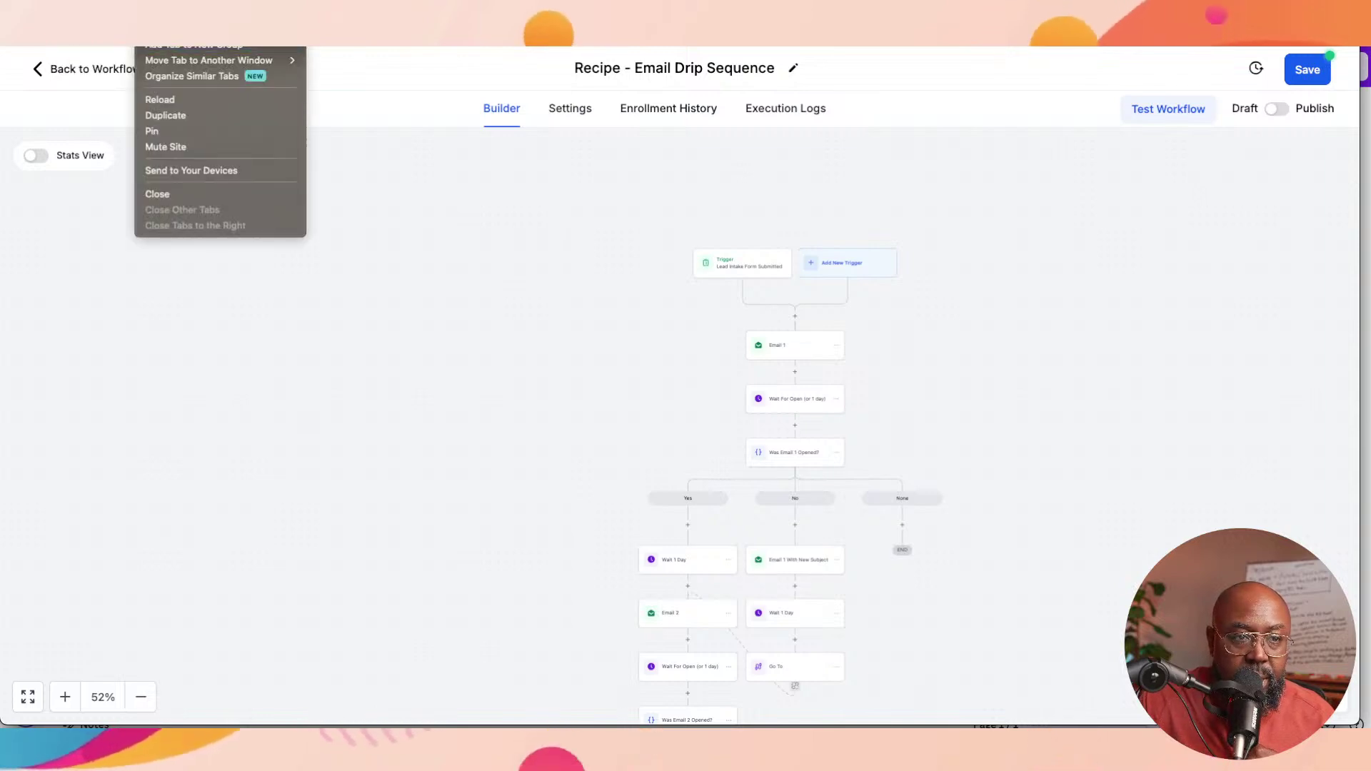
# Step: Reload the app to show the Agency Dashboard with $197 MRR and 71 customers
pyautogui.click(159, 99)
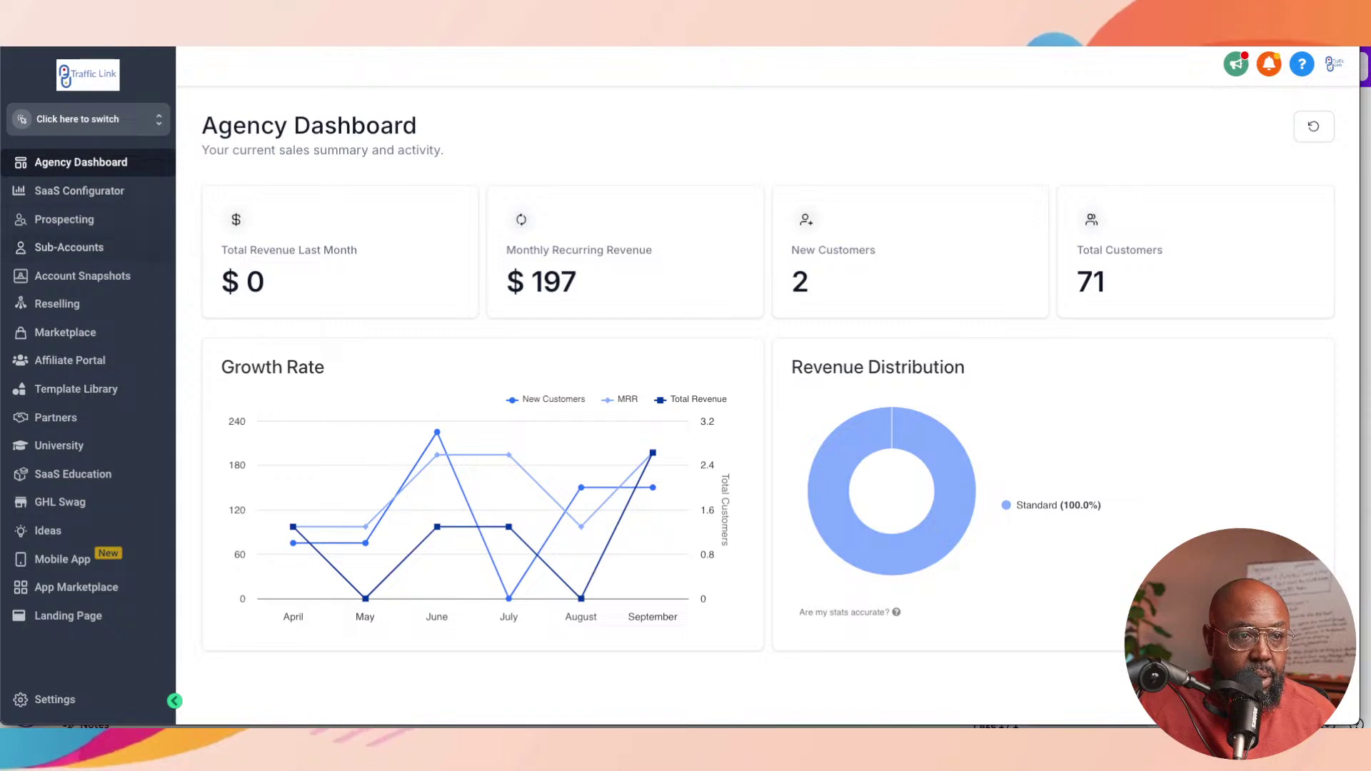
# Step: Search the sub-account switcher for 'zample', then return to the Recipe - Email Drip Sequence builder
pyautogui.click(88, 119)
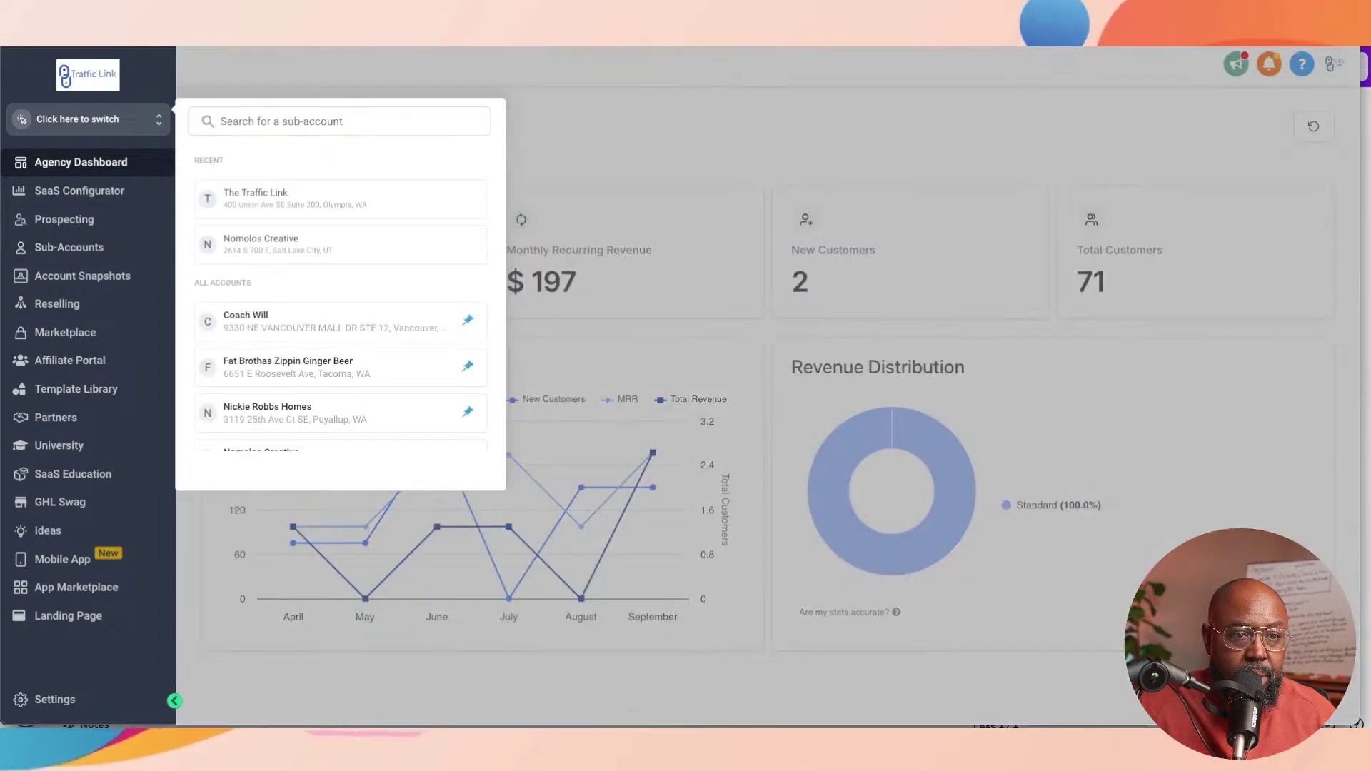
pyautogui.write('z')
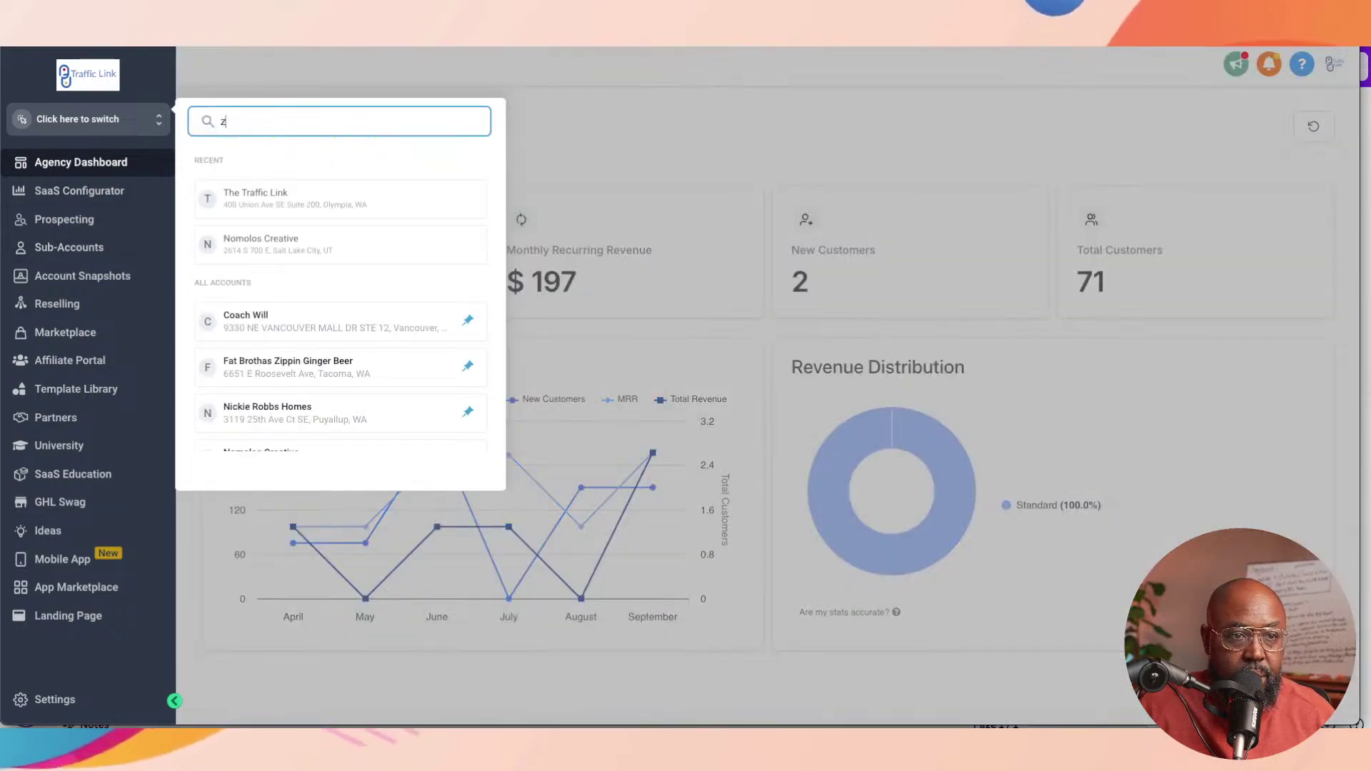
pyautogui.write('ampl')
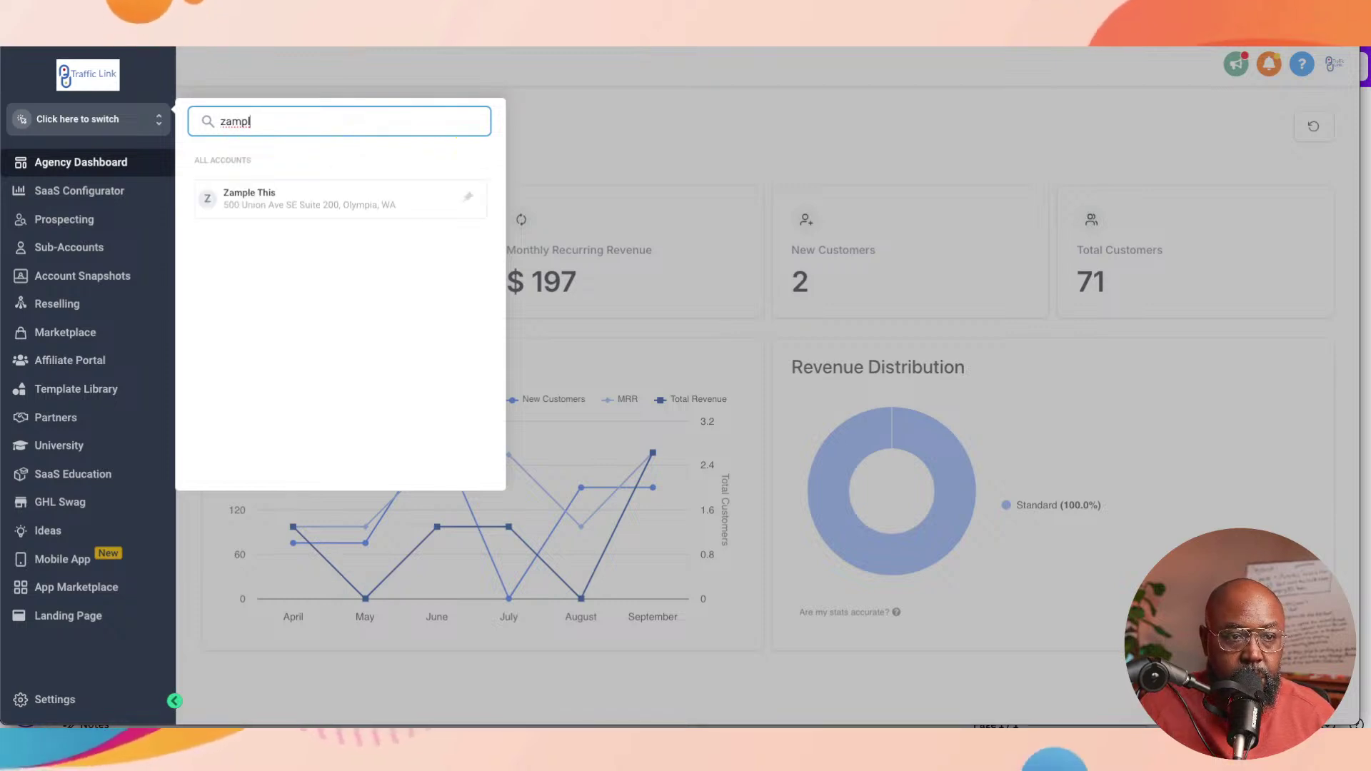
pyautogui.press('Escape')
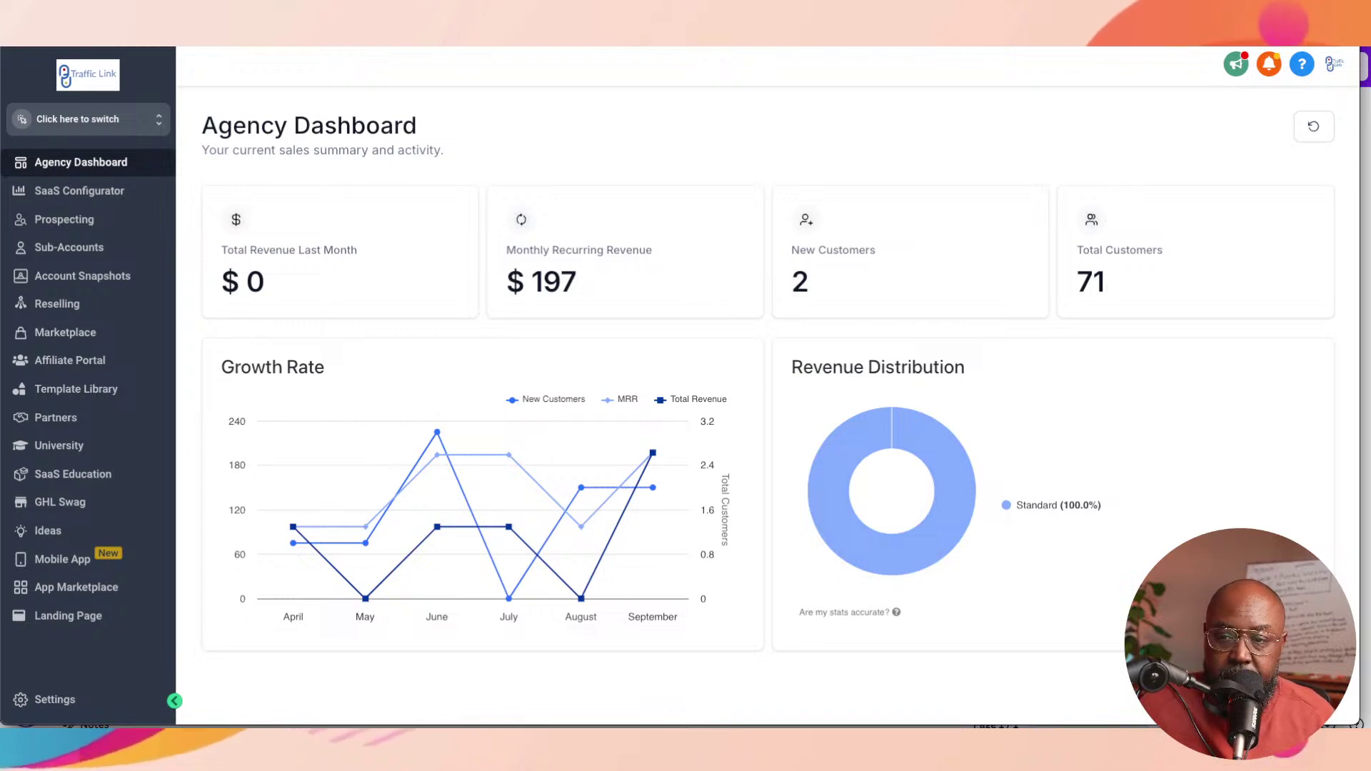
pyautogui.click(85, 118)
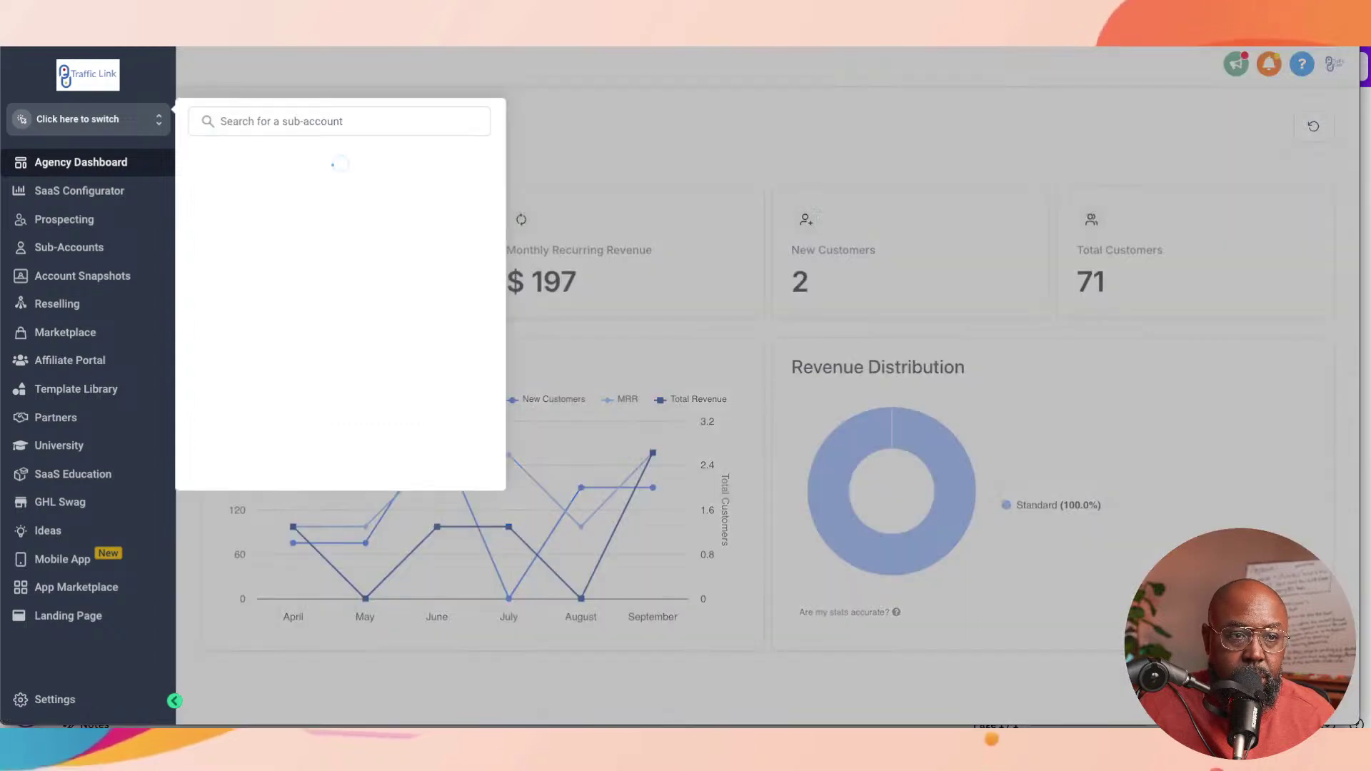
pyautogui.write('za')
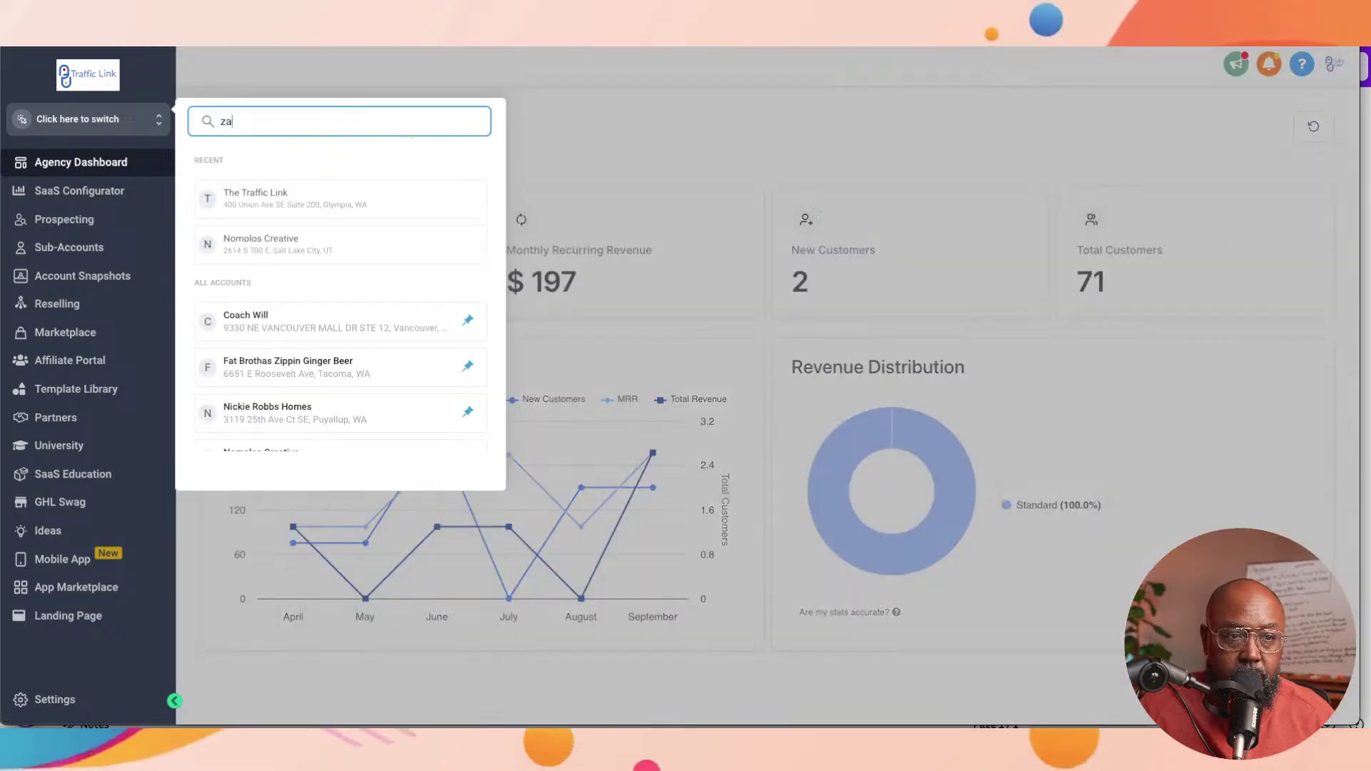
pyautogui.write('m')
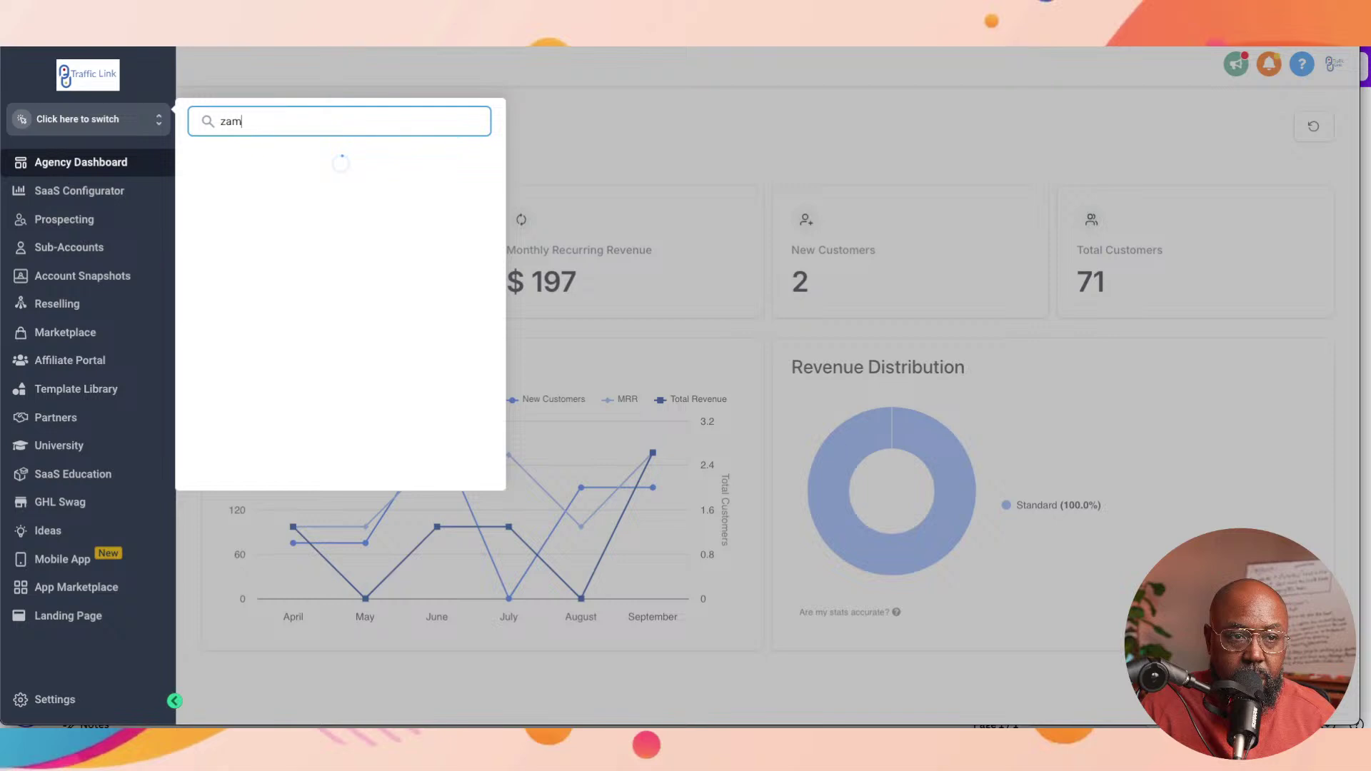
pyautogui.write('ple')
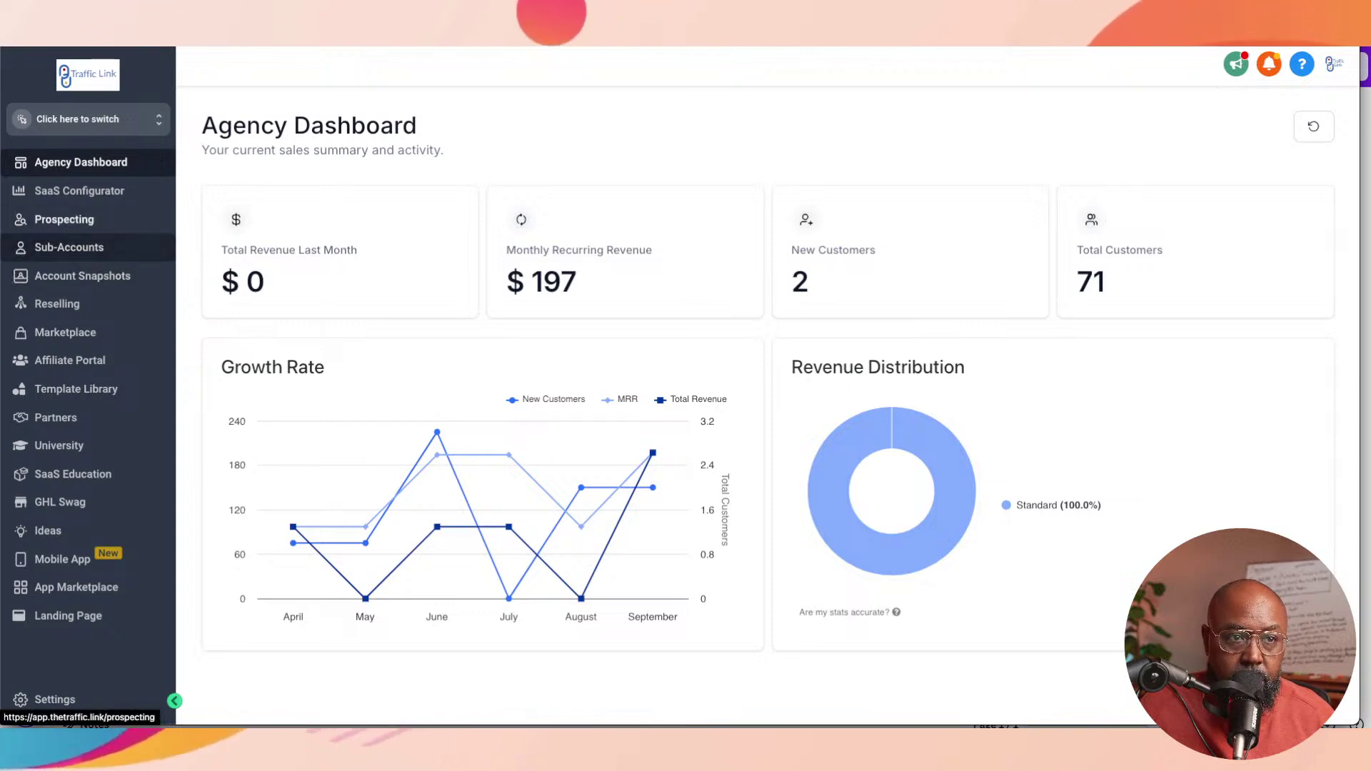
pyautogui.click(64, 219)
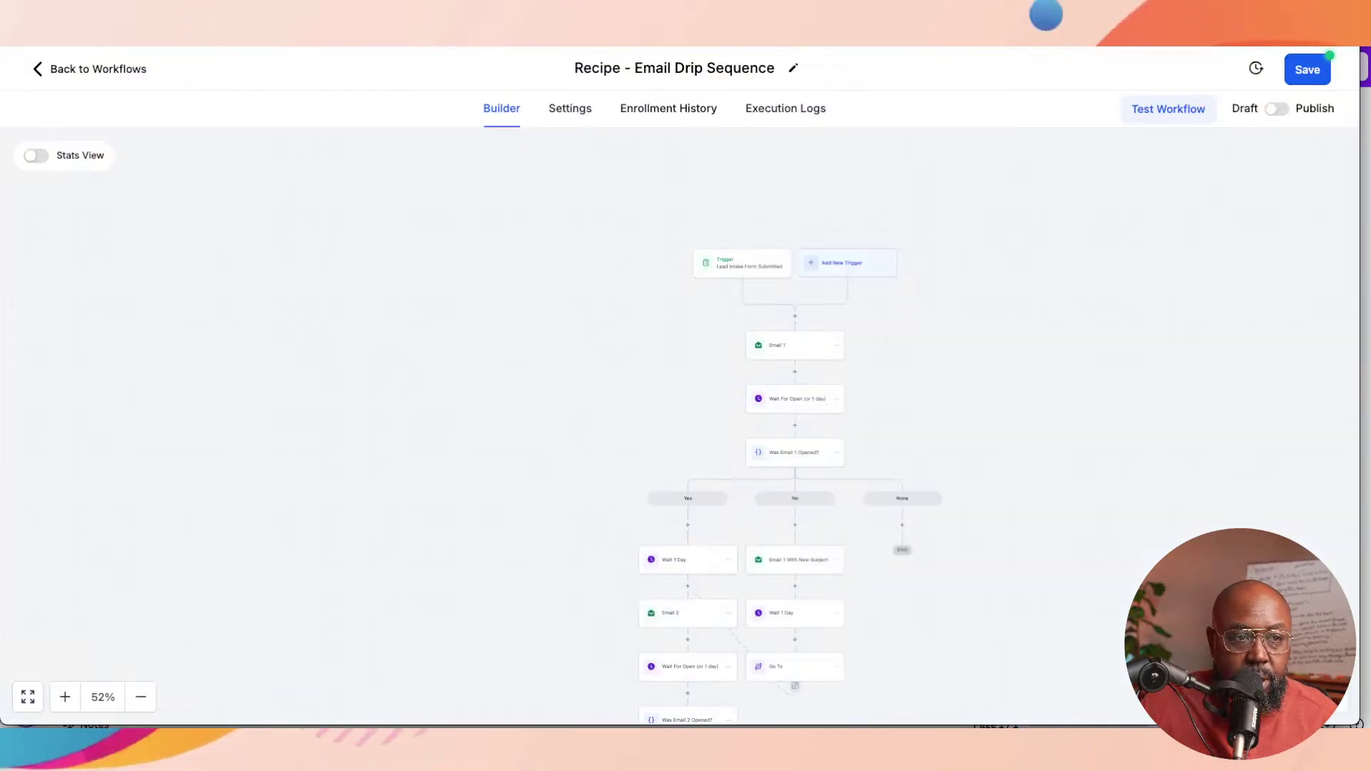
# Step: Save the drip workflow changes and return to the Automation Workflows list
pyautogui.click(90, 69)
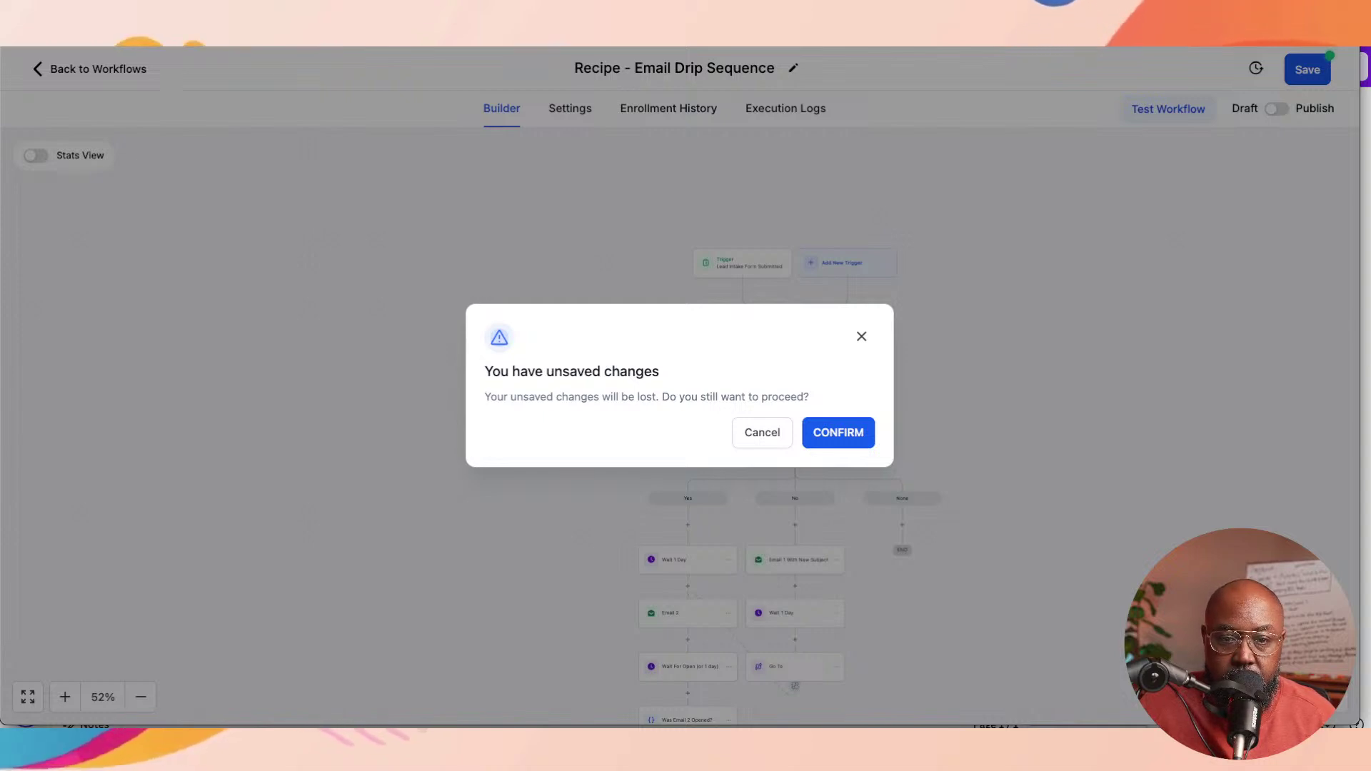
pyautogui.click(838, 432)
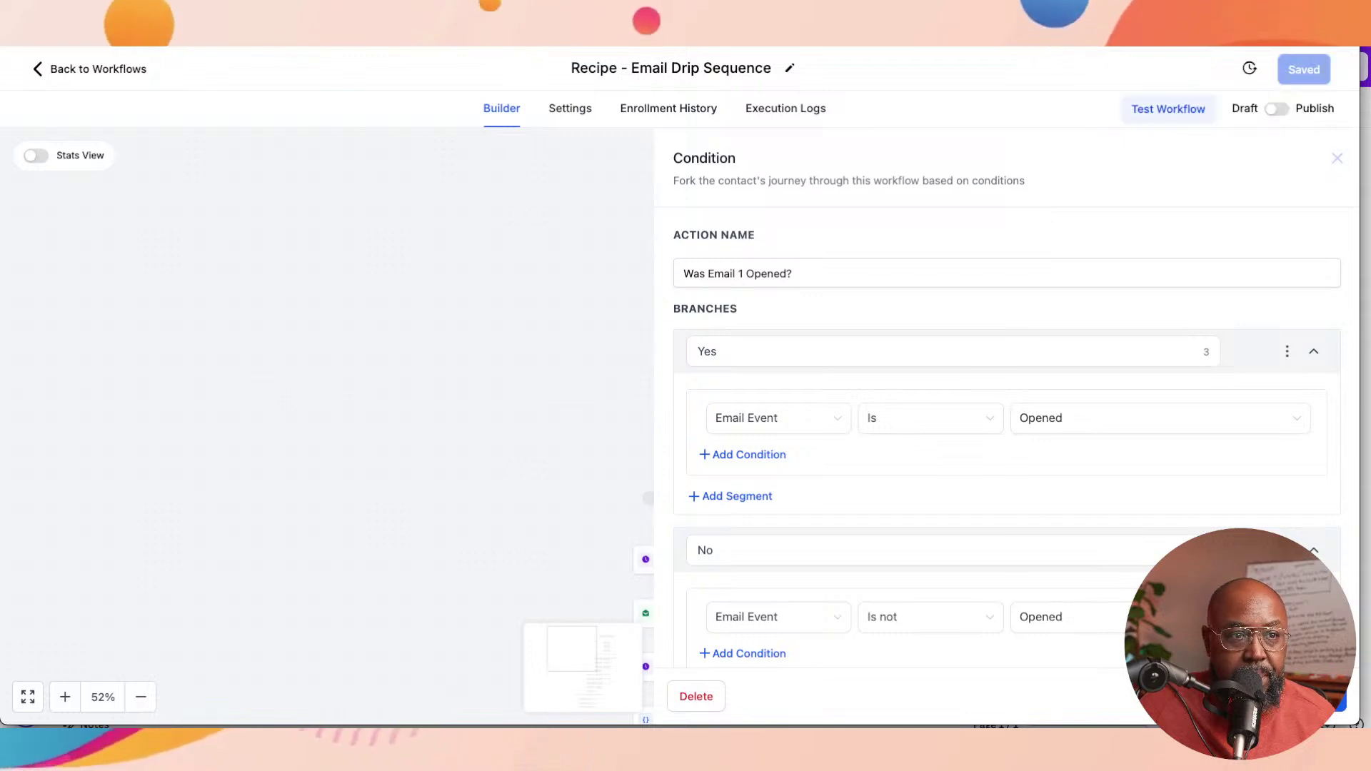
pyautogui.click(90, 70)
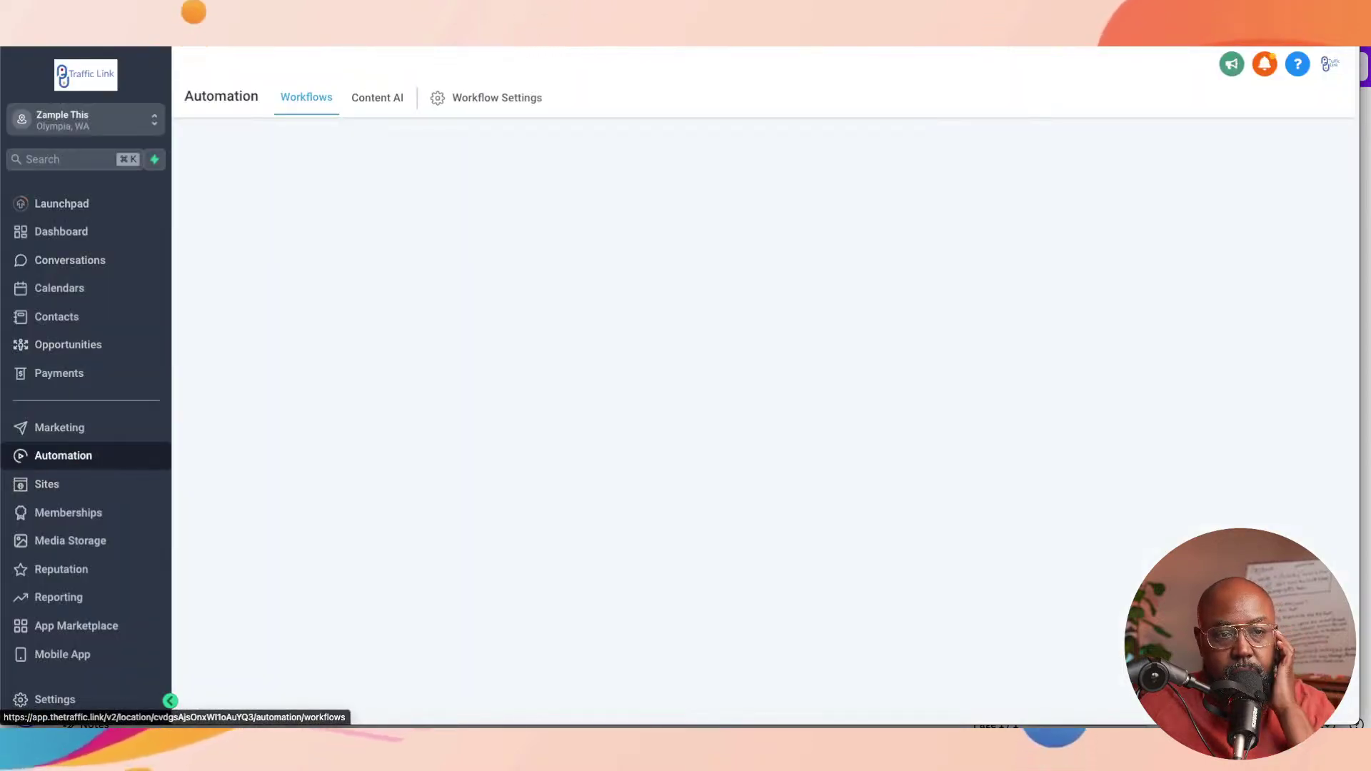
# Step: Go to Sites > Forms > Builder and open the Lead Intake Form
pyautogui.click(47, 484)
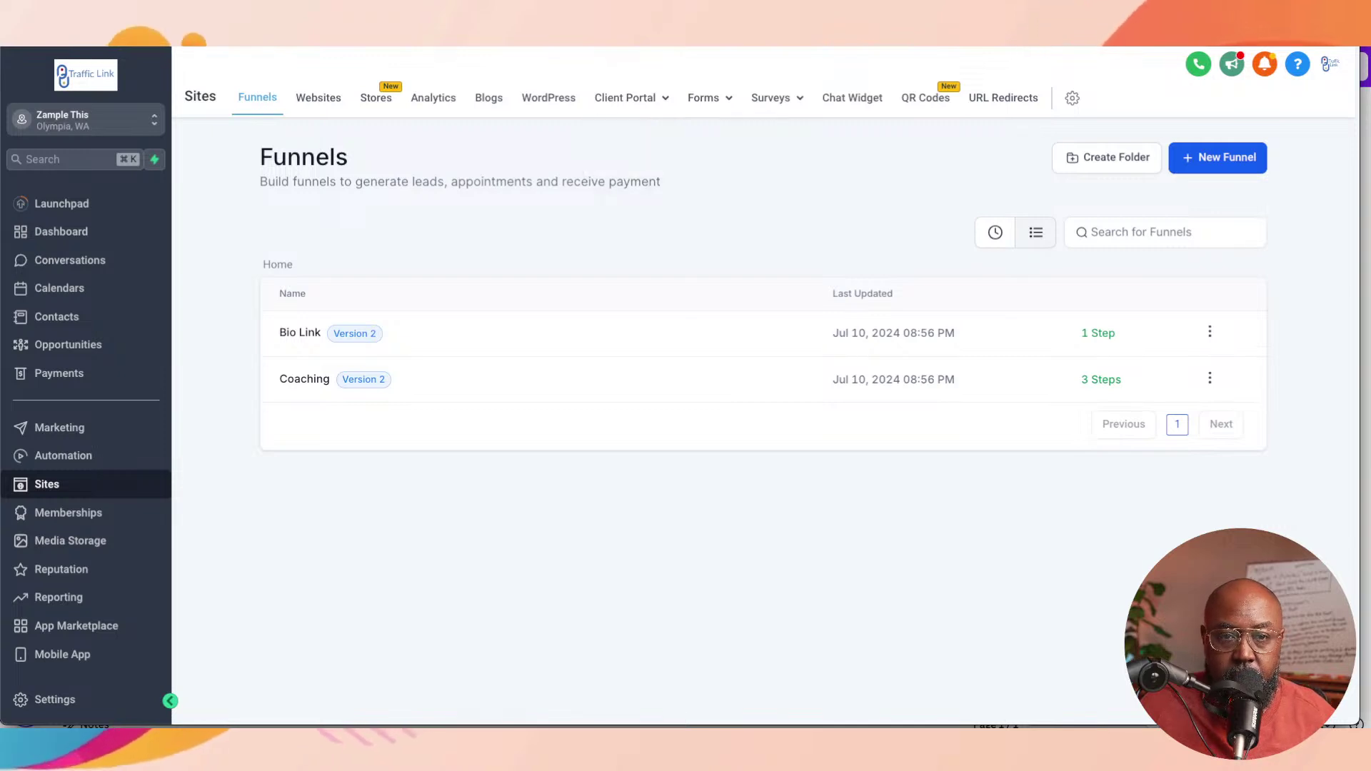
pyautogui.moveTo(703, 98)
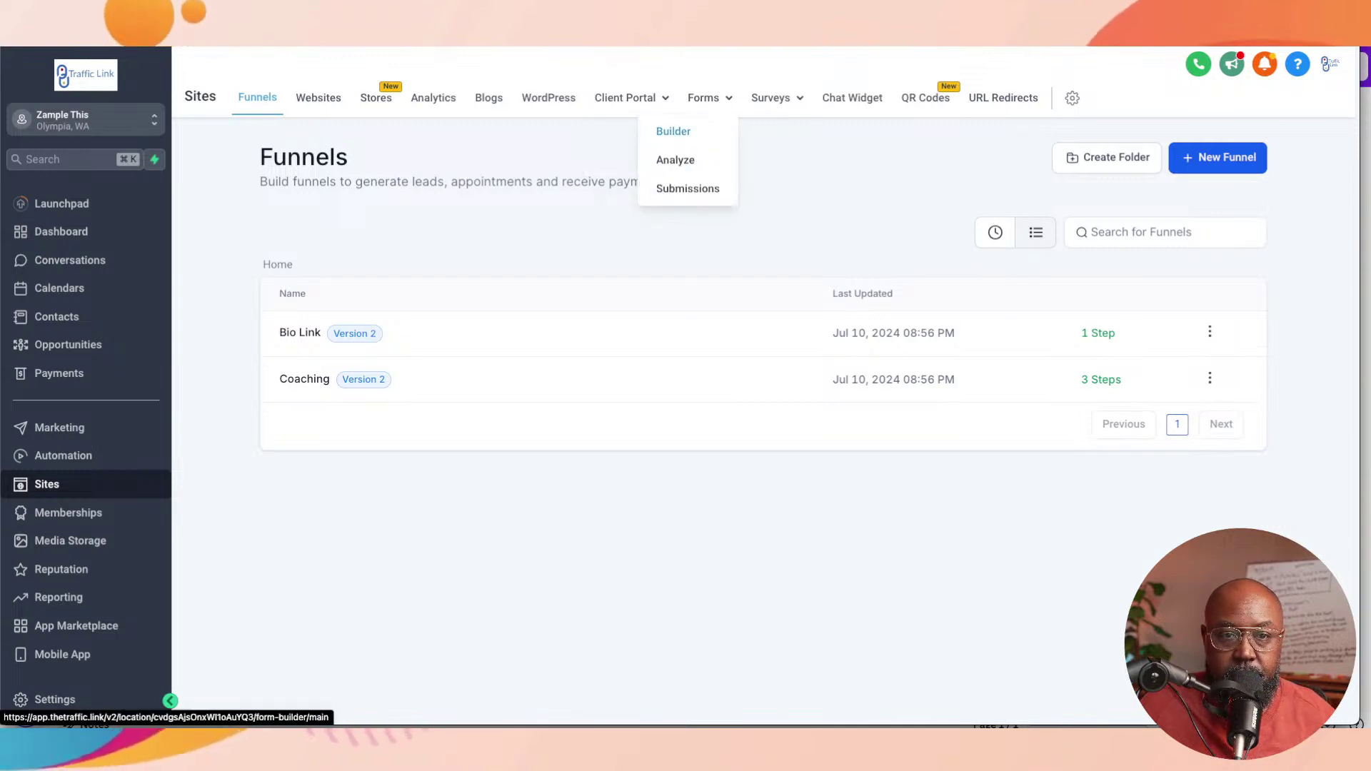
pyautogui.click(674, 131)
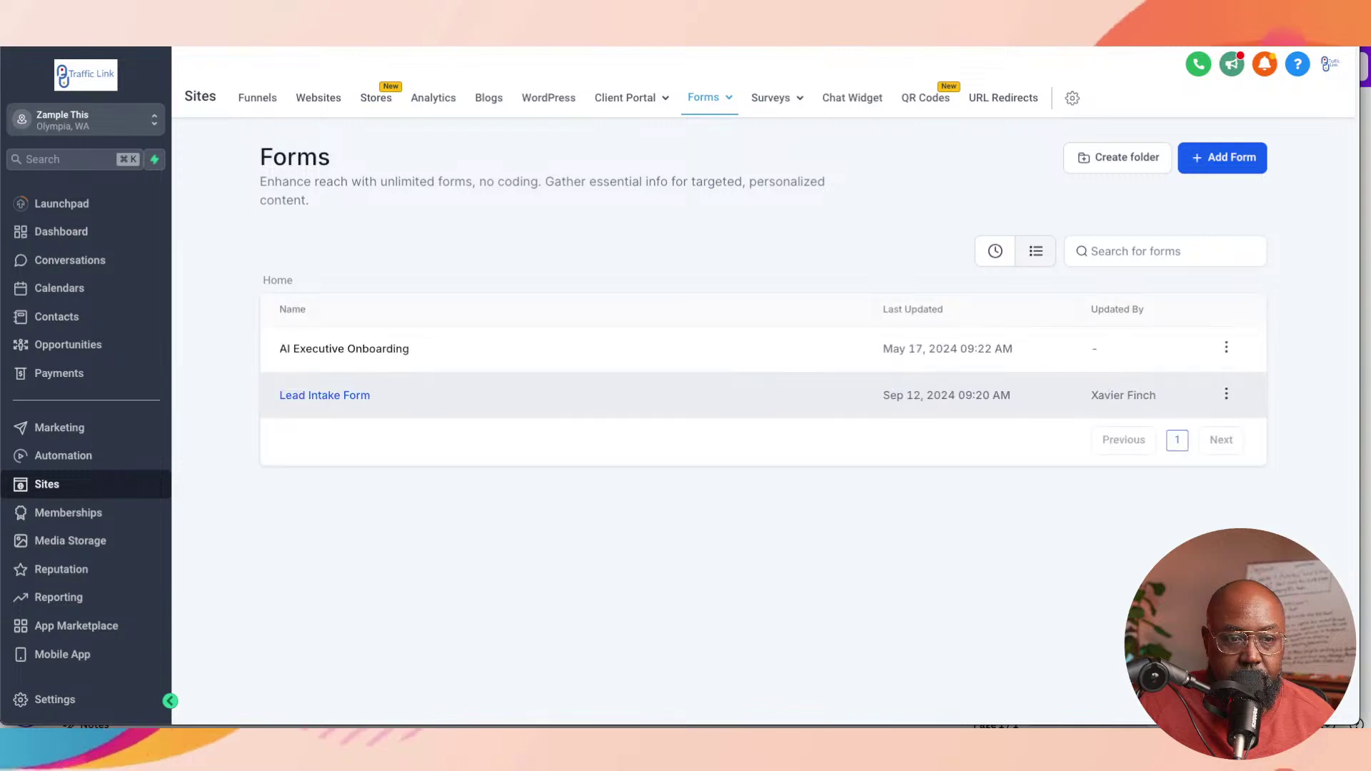
pyautogui.click(379, 349)
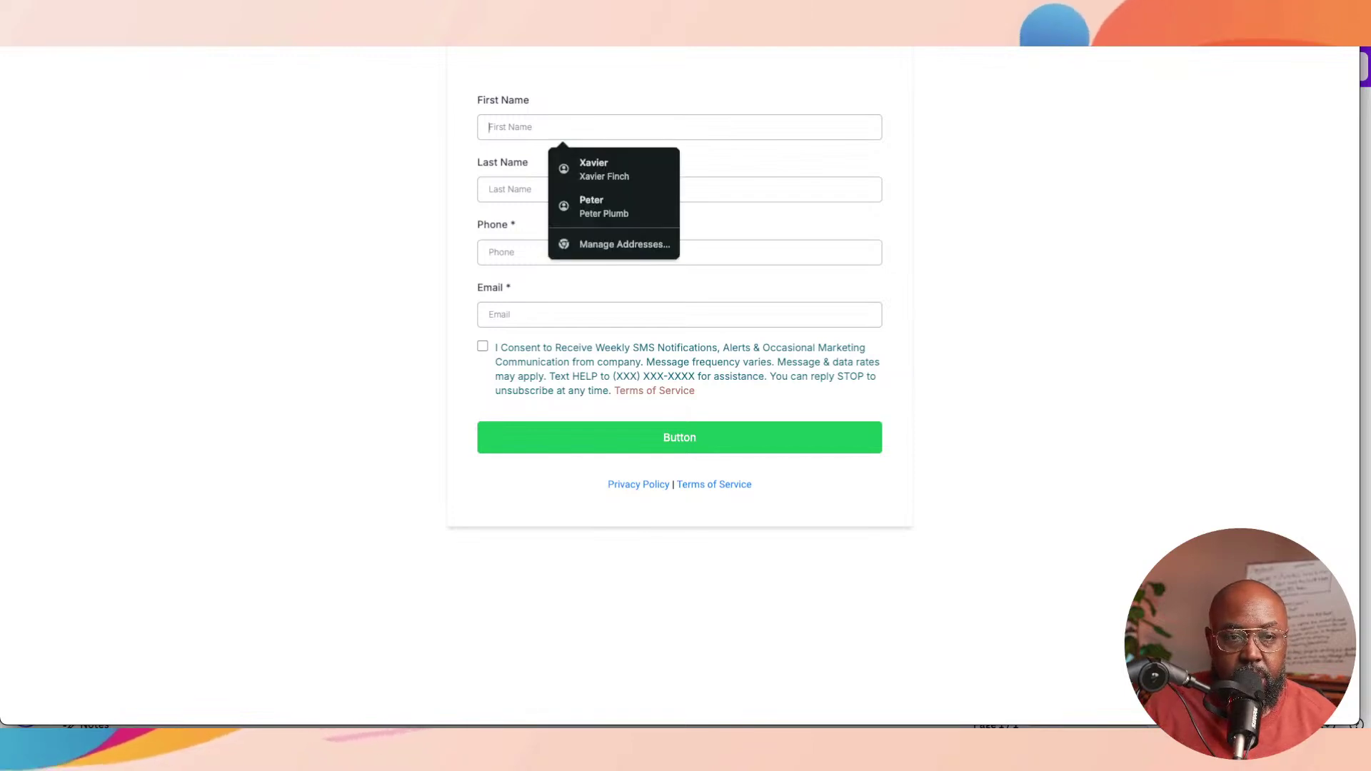
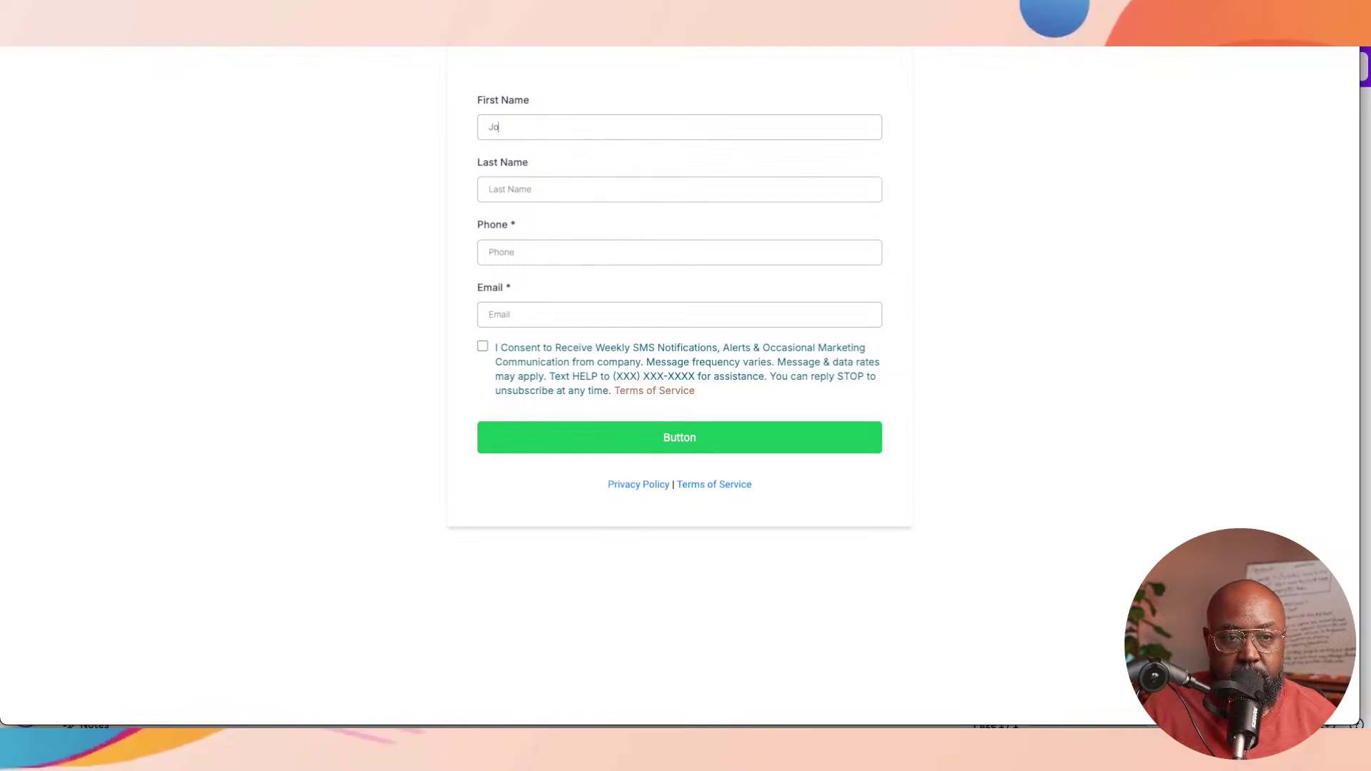
# Step: Fill in the test lead's first name, last name, phone and e-mail, and tick SMS consent
pyautogui.press('Tab')
pyautogui.press('Tab')
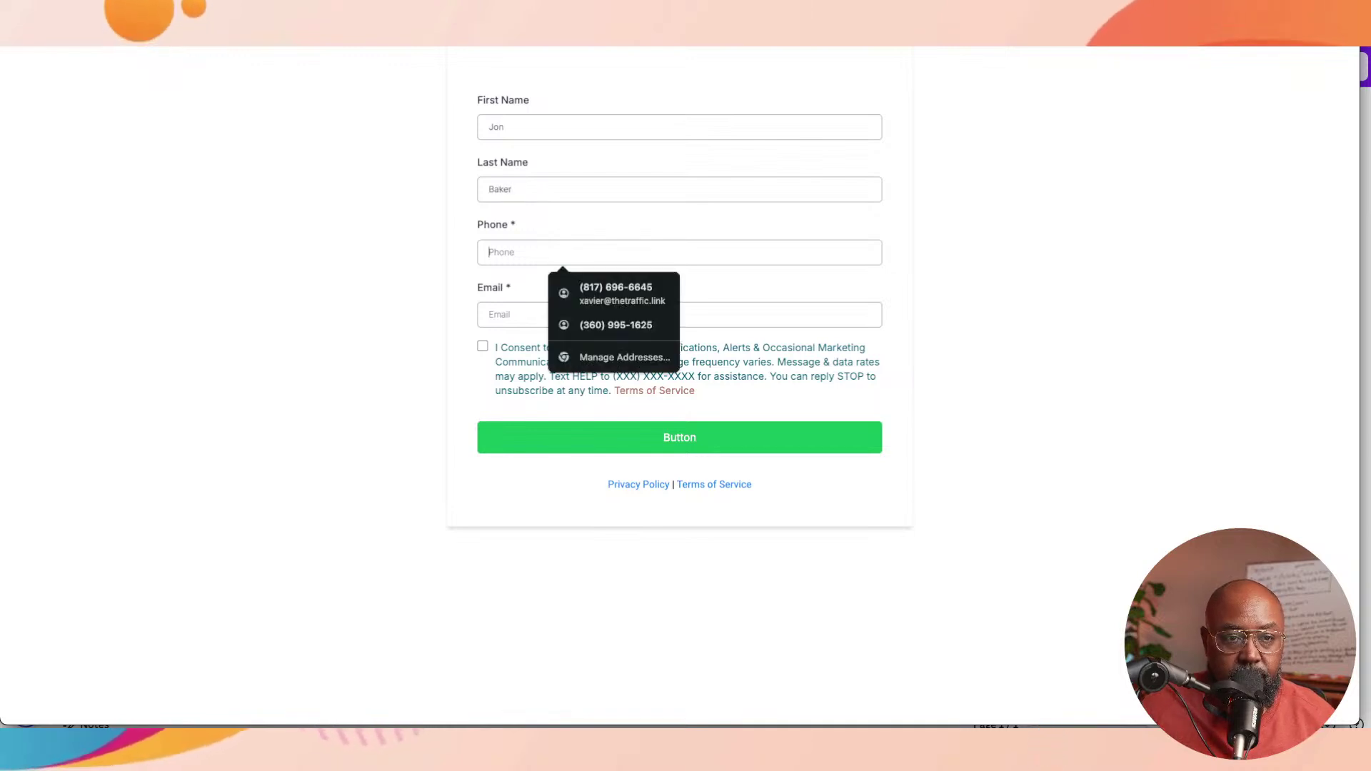
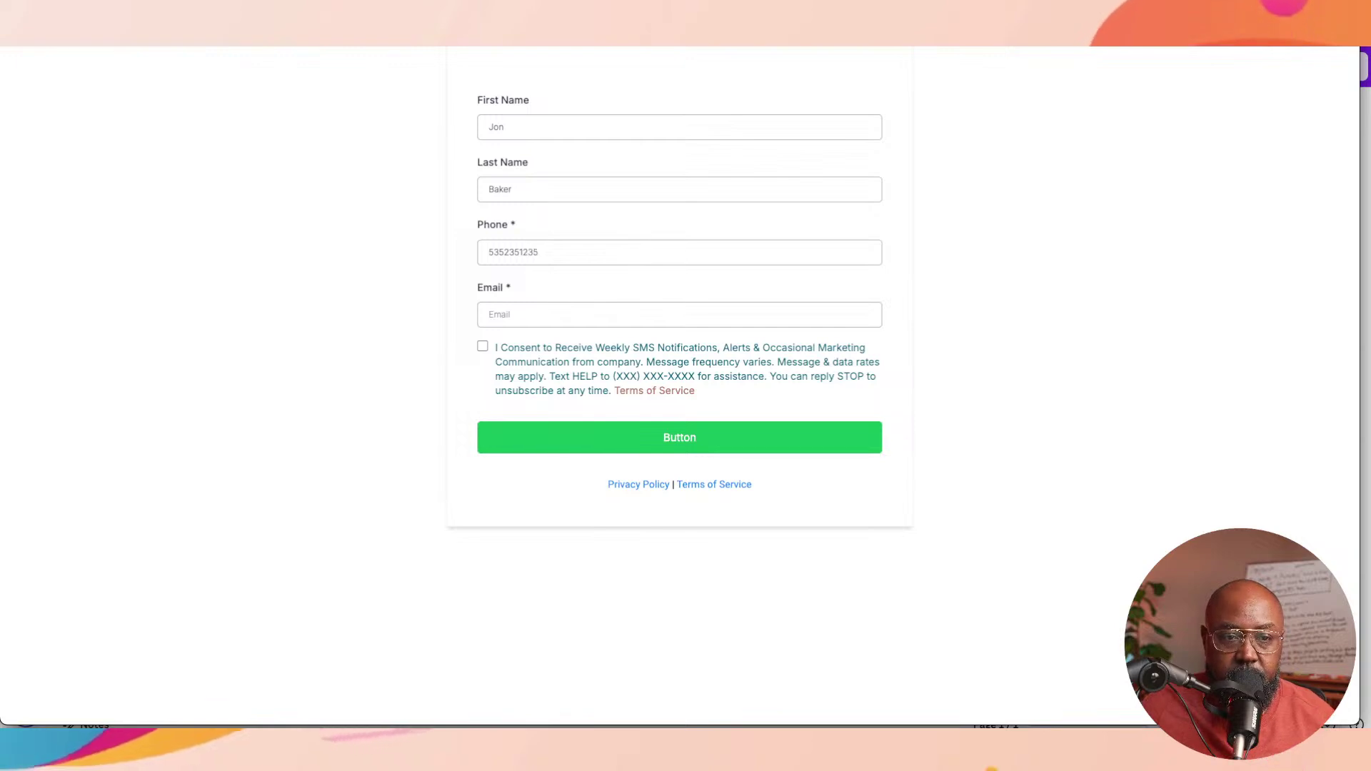
pyautogui.press('Tab')
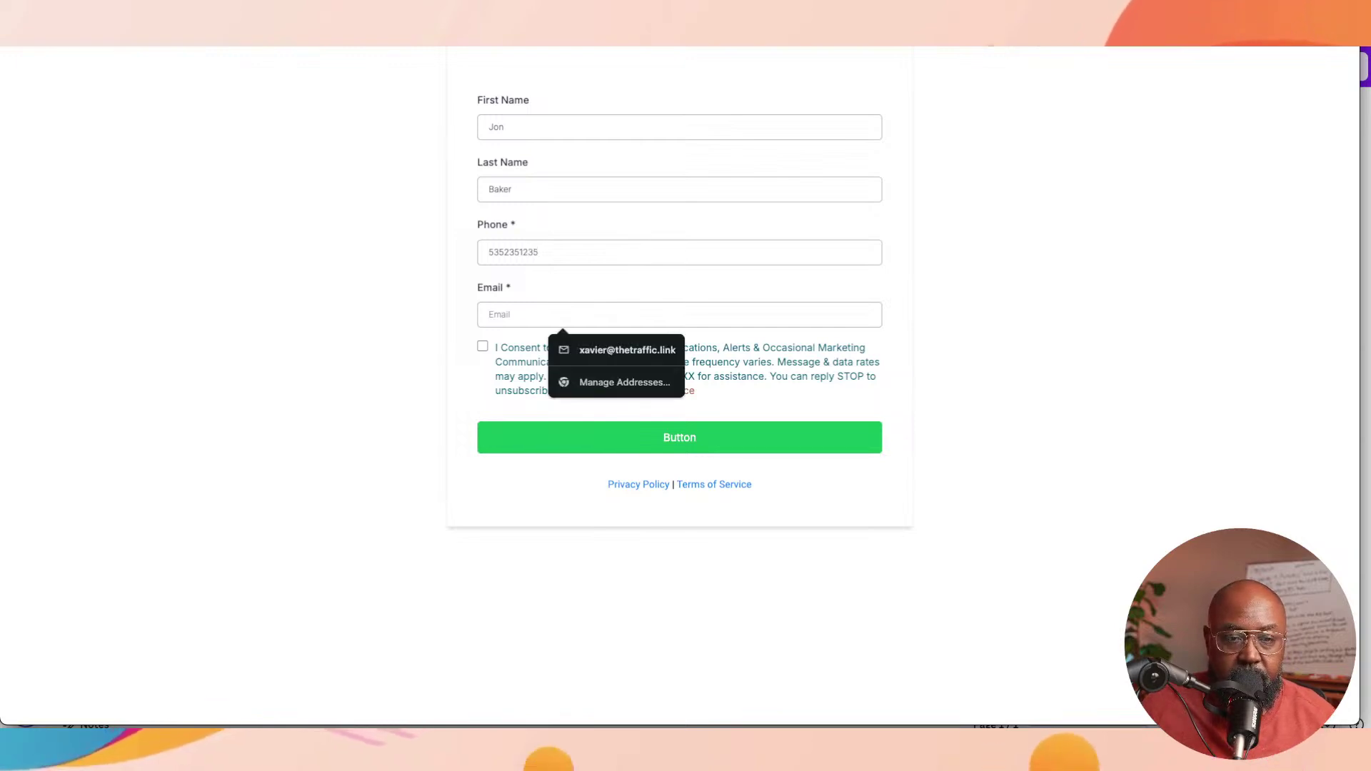
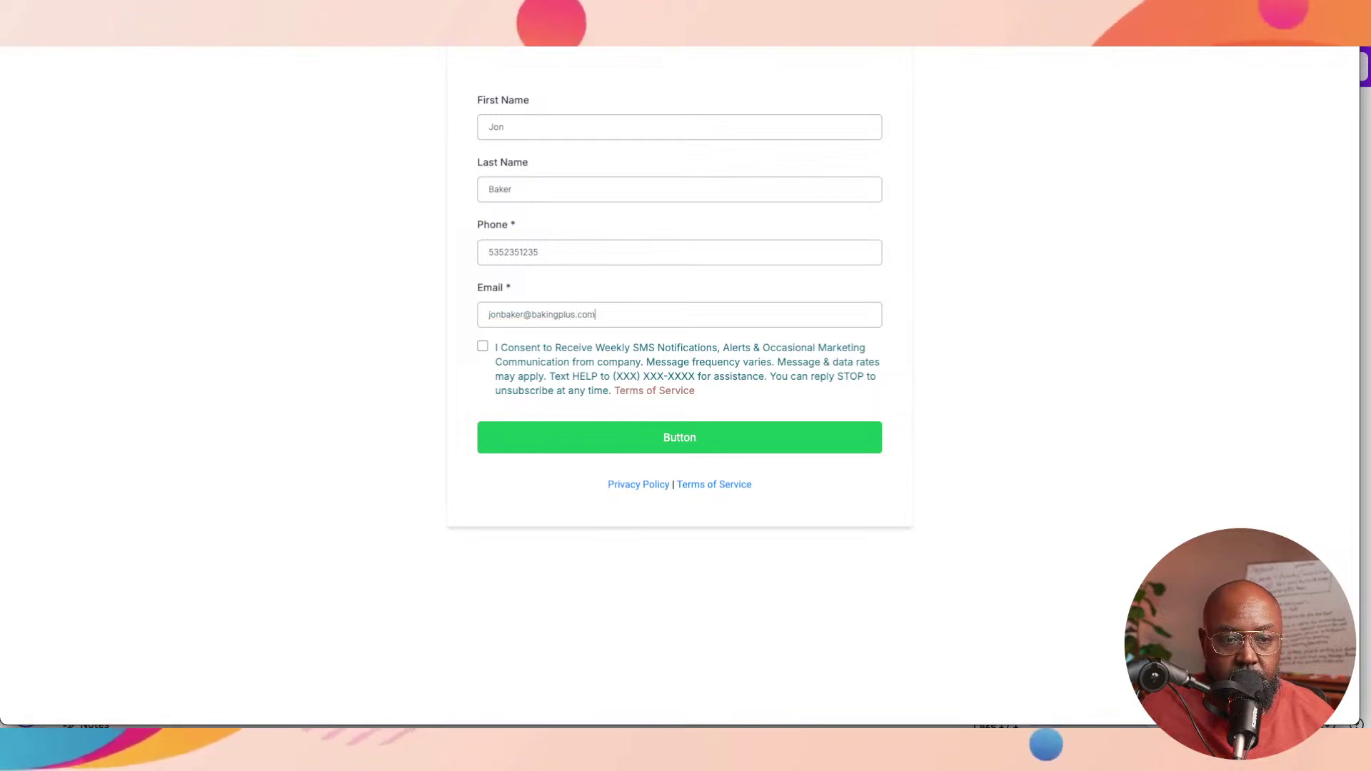
pyautogui.click(482, 345)
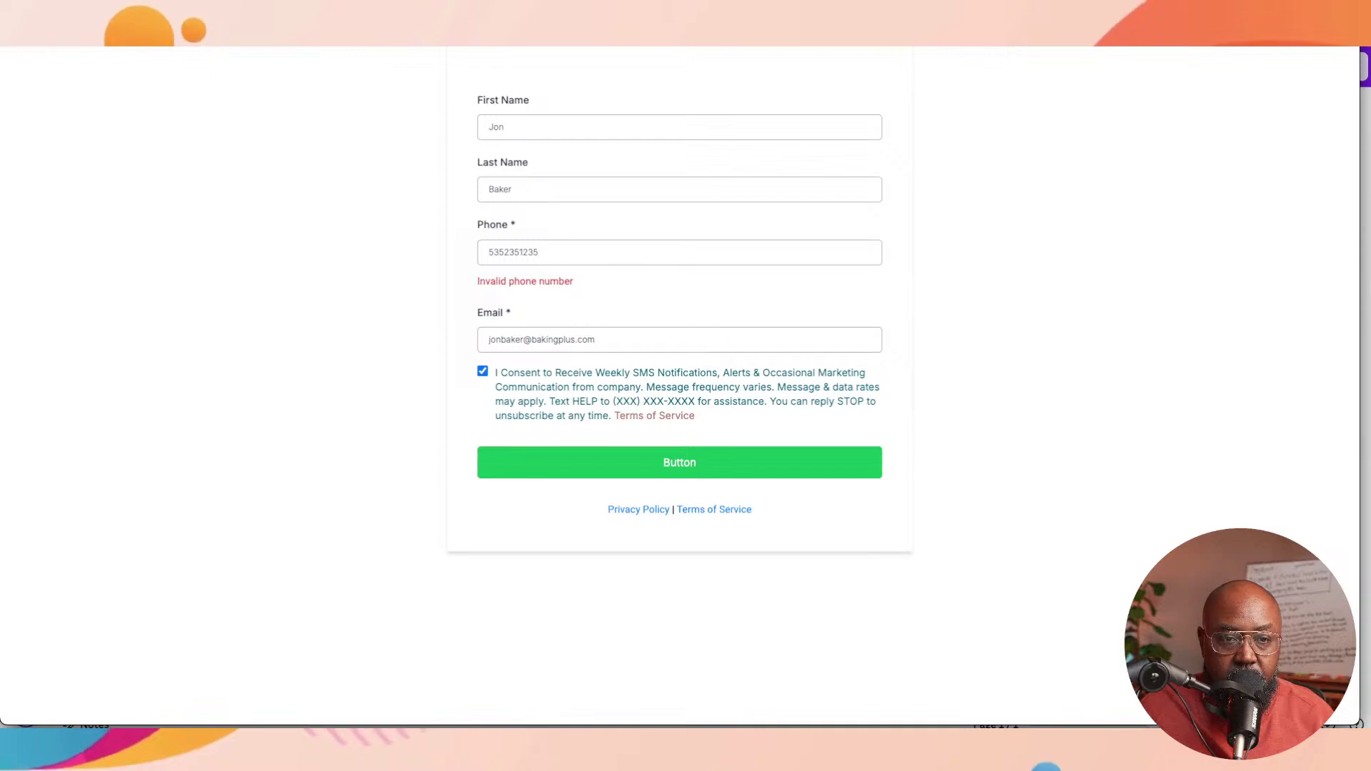
# Step: Replace the phone number with a valid one and submit the form
pyautogui.hotkey('ctrl', 'a')
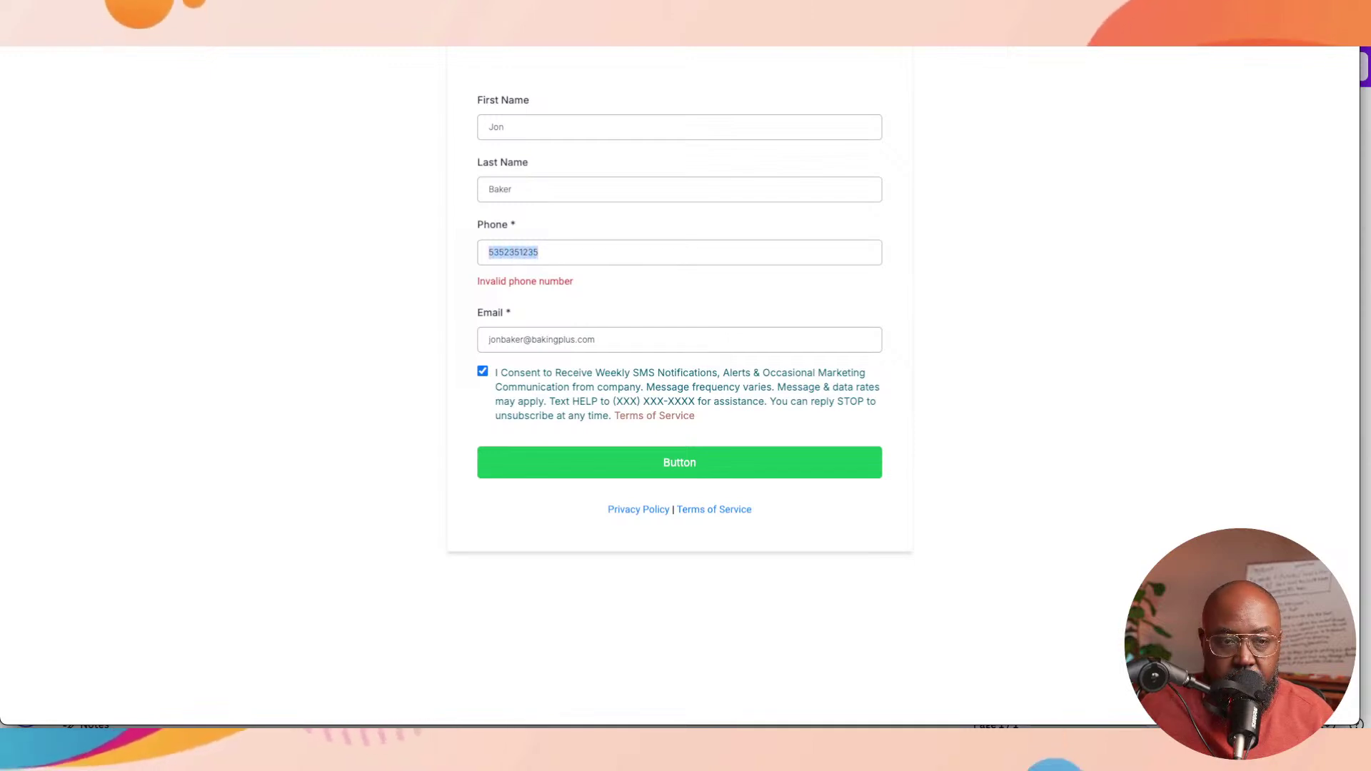
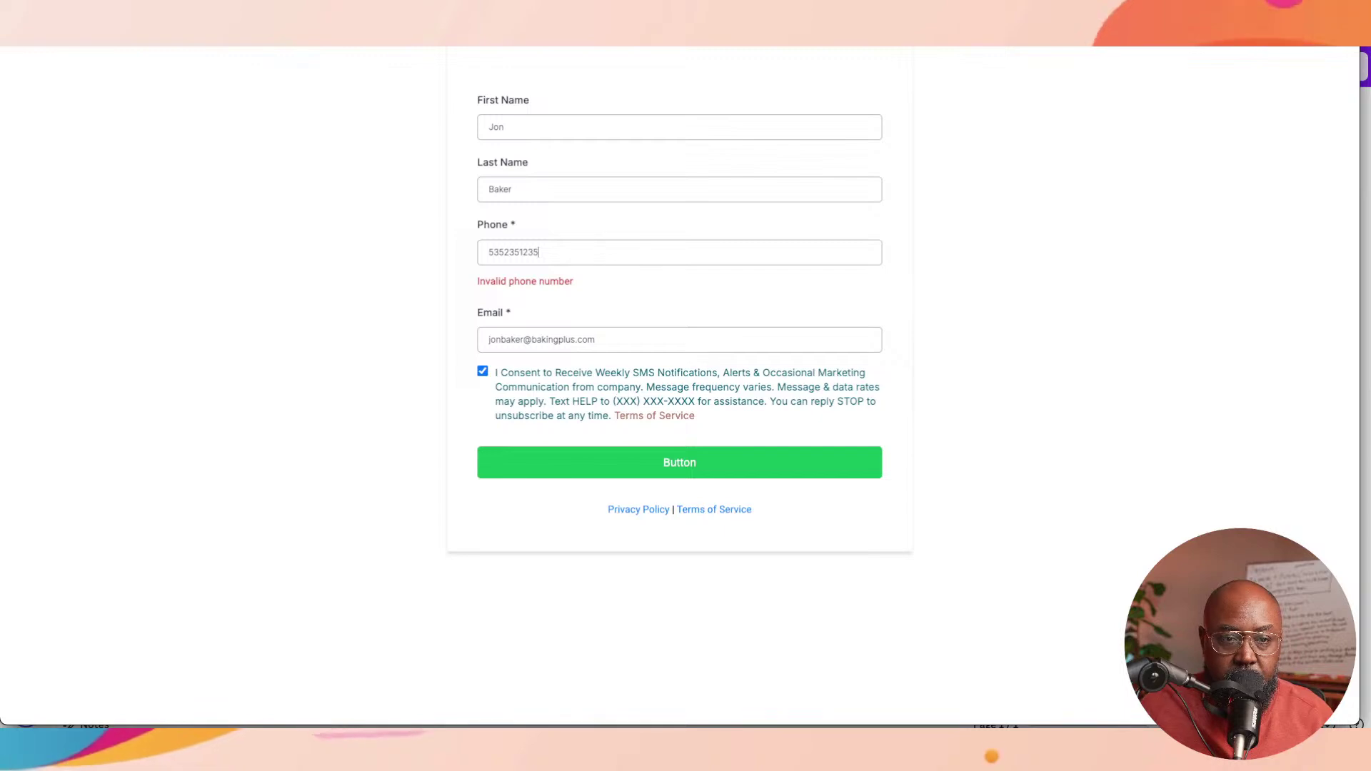
pyautogui.hotkey('ctrl', 'a')
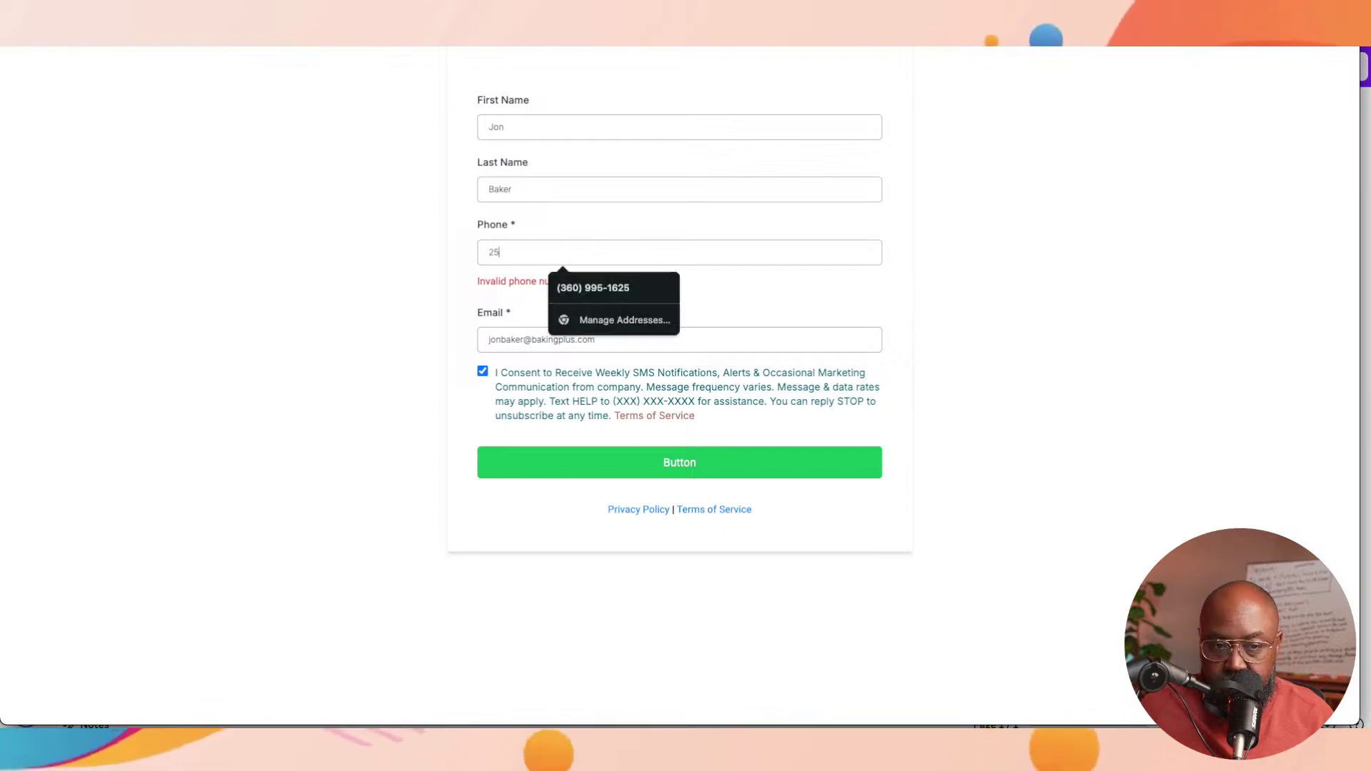
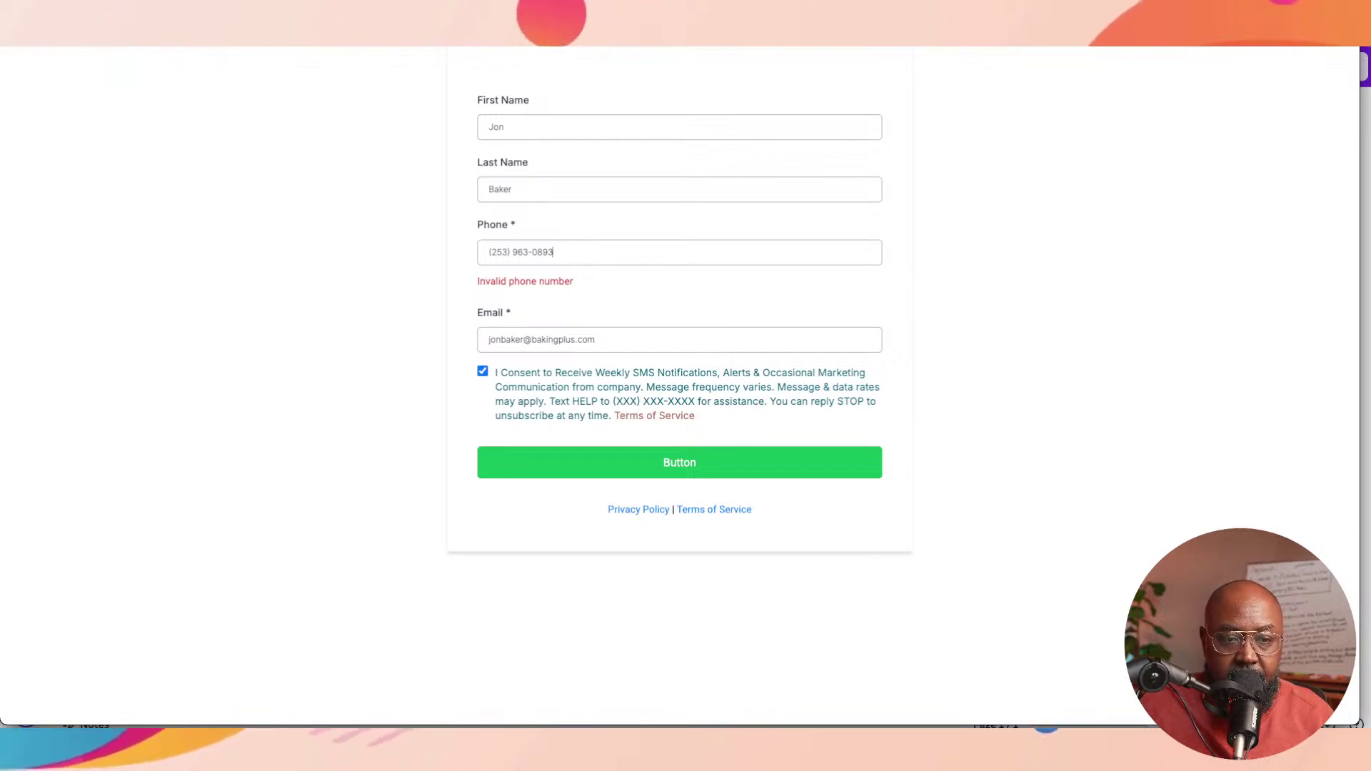
pyautogui.press('Return')
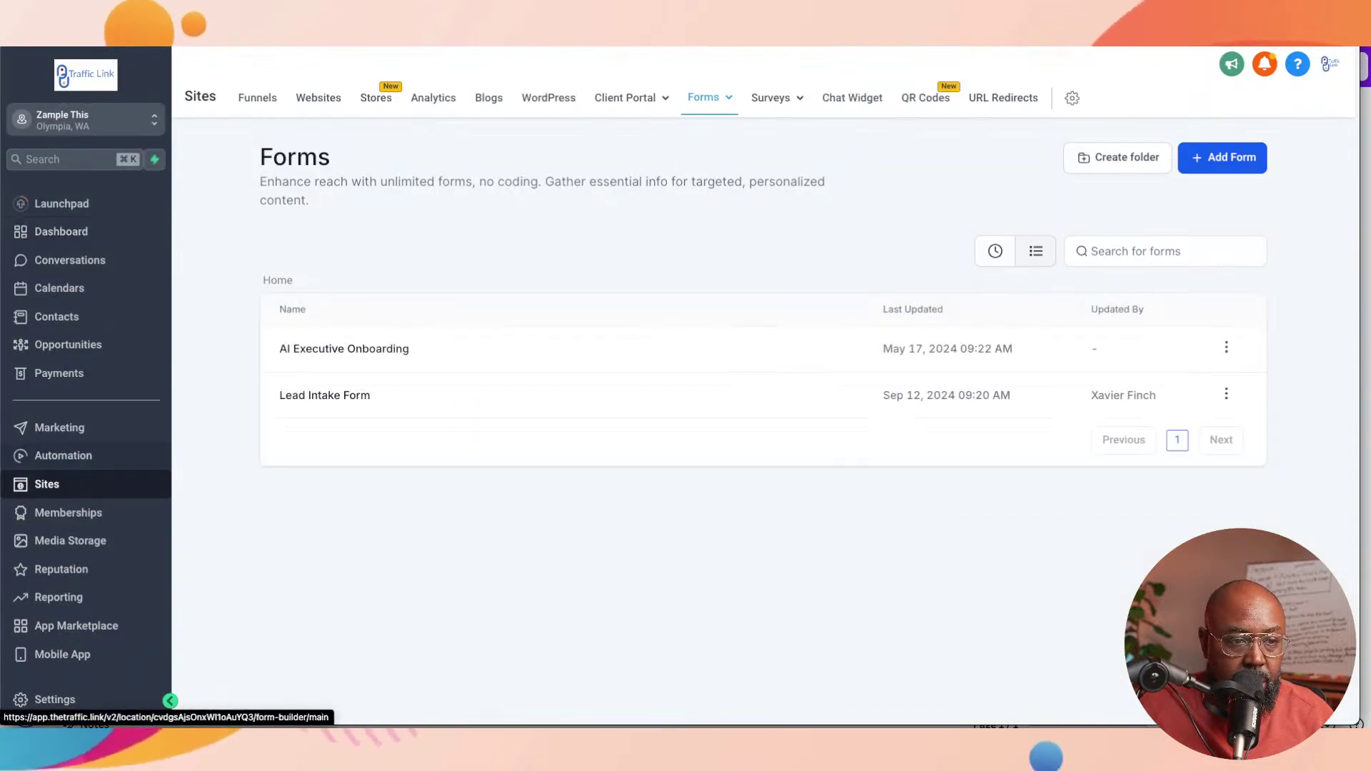
# Step: Open the Recipe - Email Drip Sequence workflow from the Automation workflow list
pyautogui.click(63, 455)
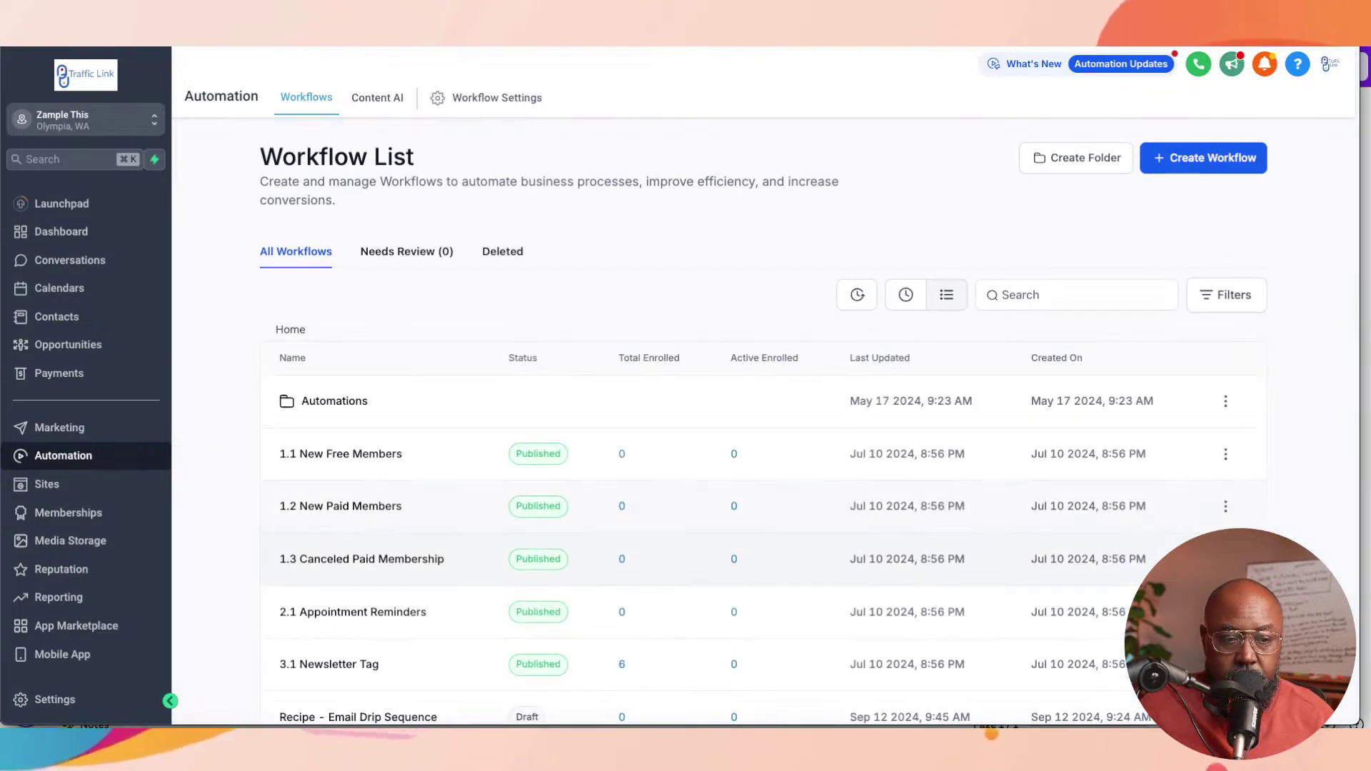
pyautogui.scroll(-2, 356, 559)
pyautogui.click(358, 617)
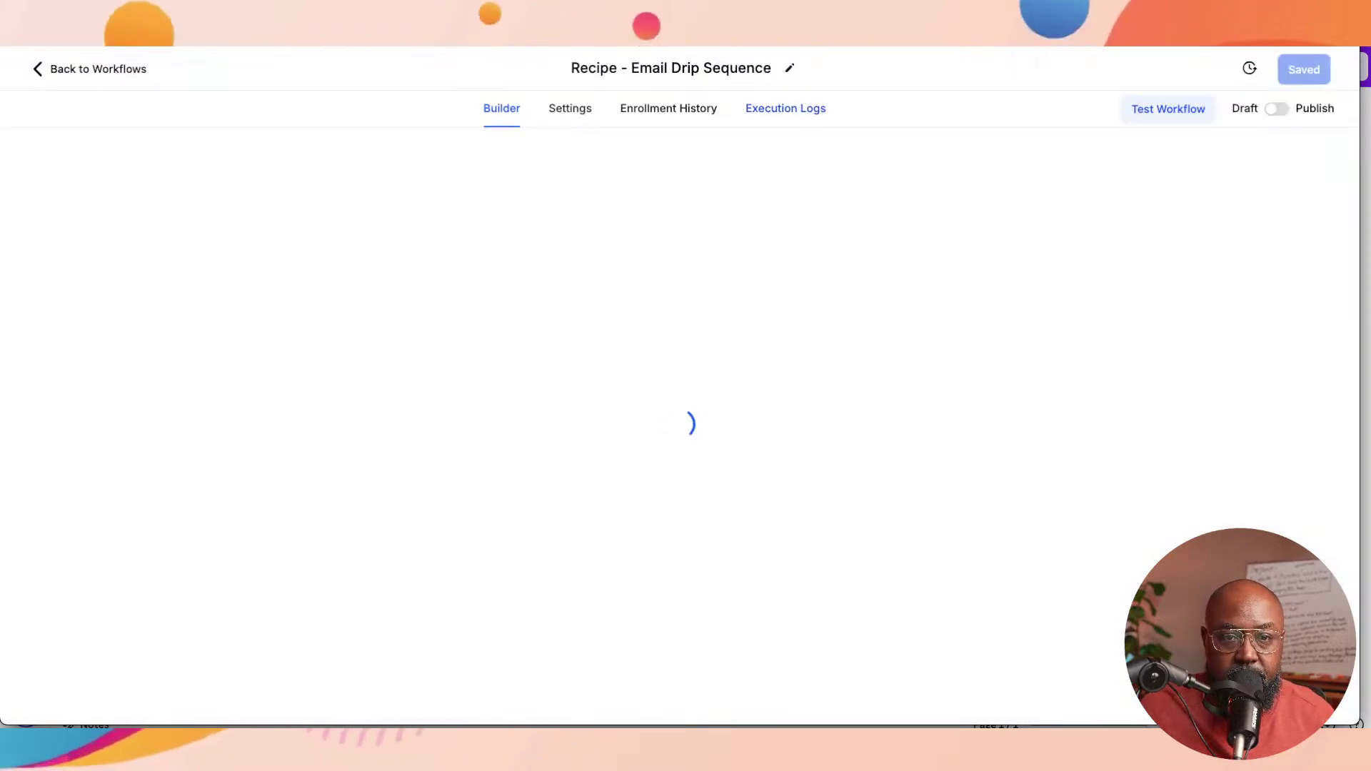
pyautogui.click(785, 108)
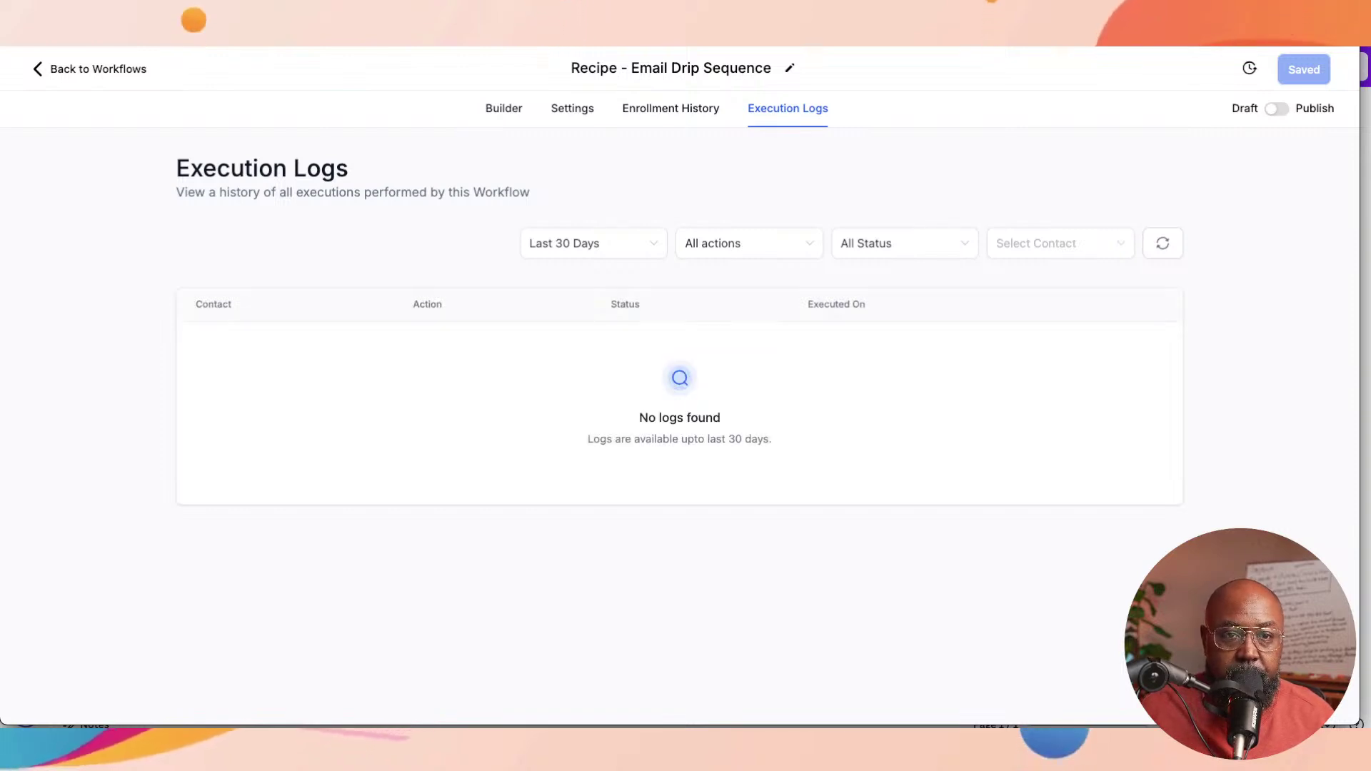
pyautogui.click(671, 107)
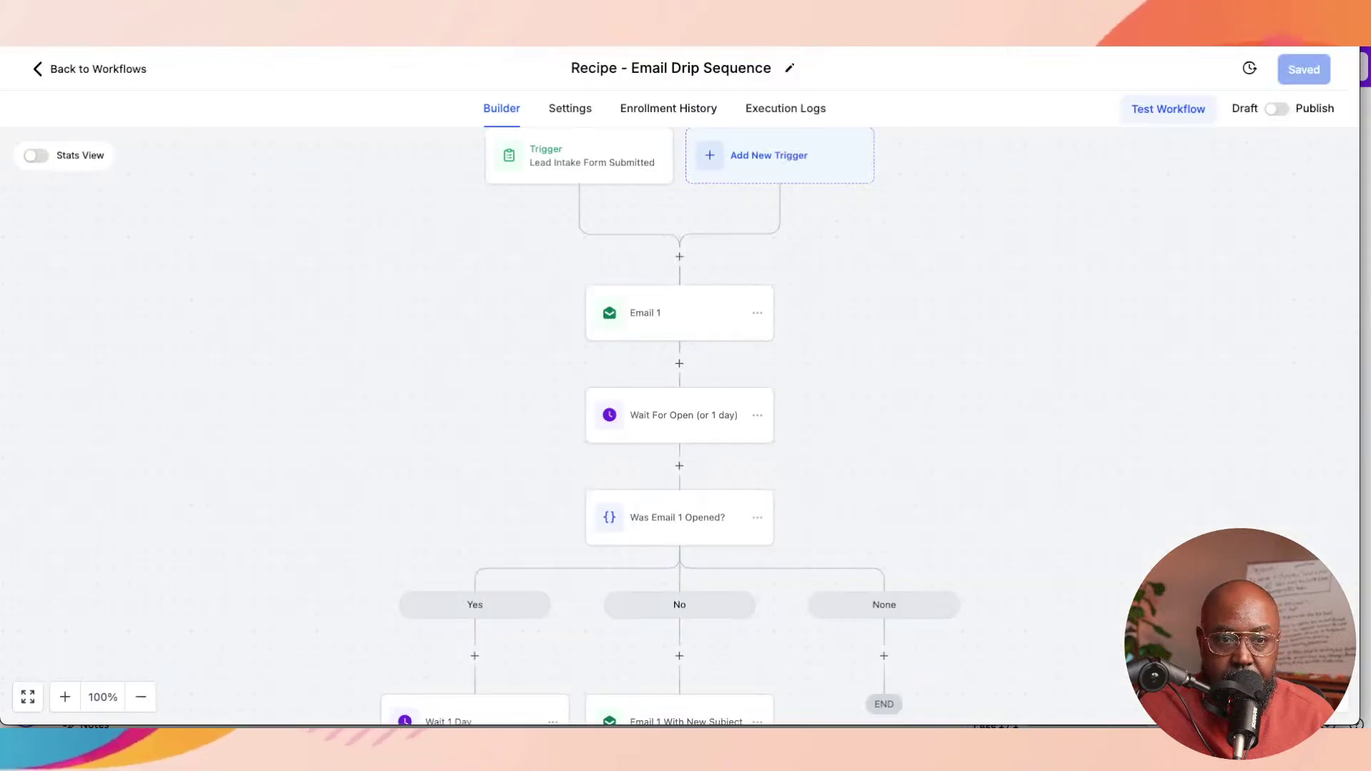
pyautogui.click(579, 156)
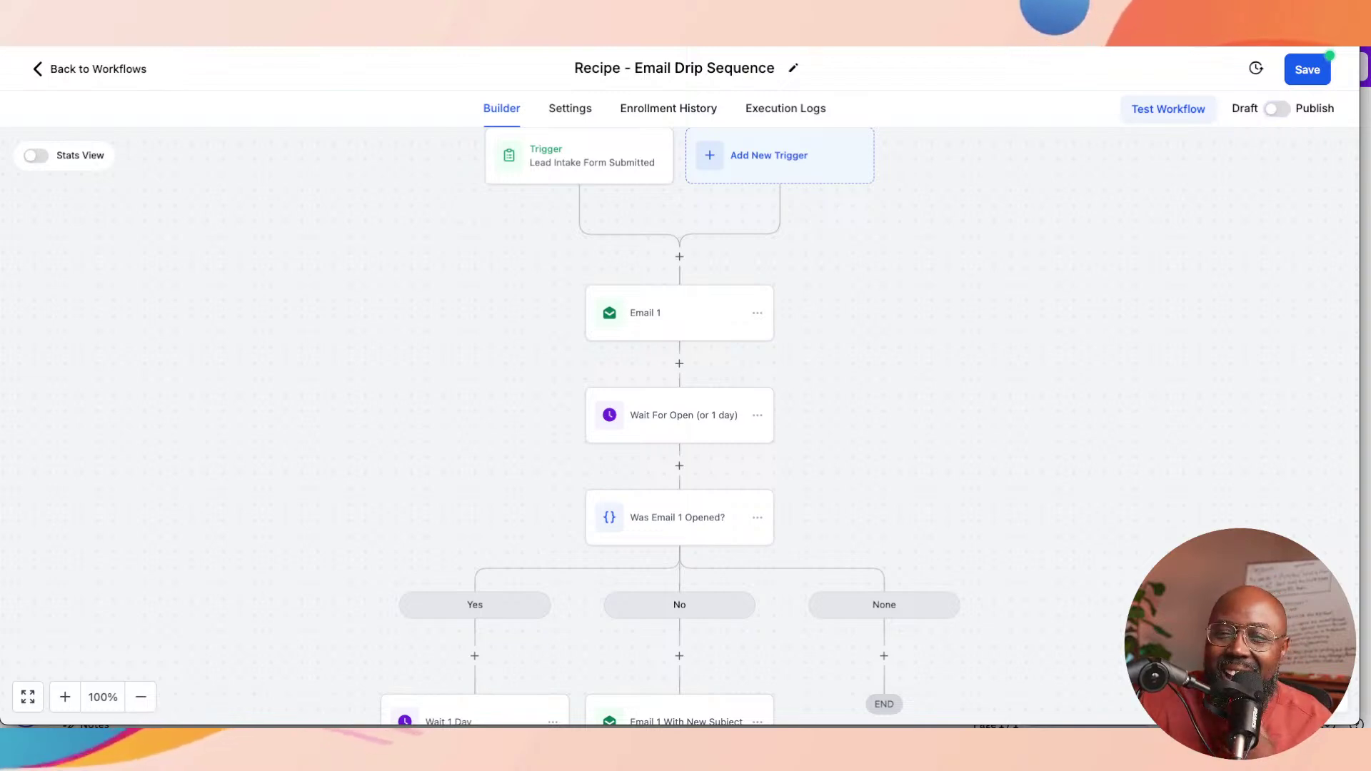
# Step: Switch the workflow to Publish, save it, and glance at the Test Workflow panel
pyautogui.click(1277, 109)
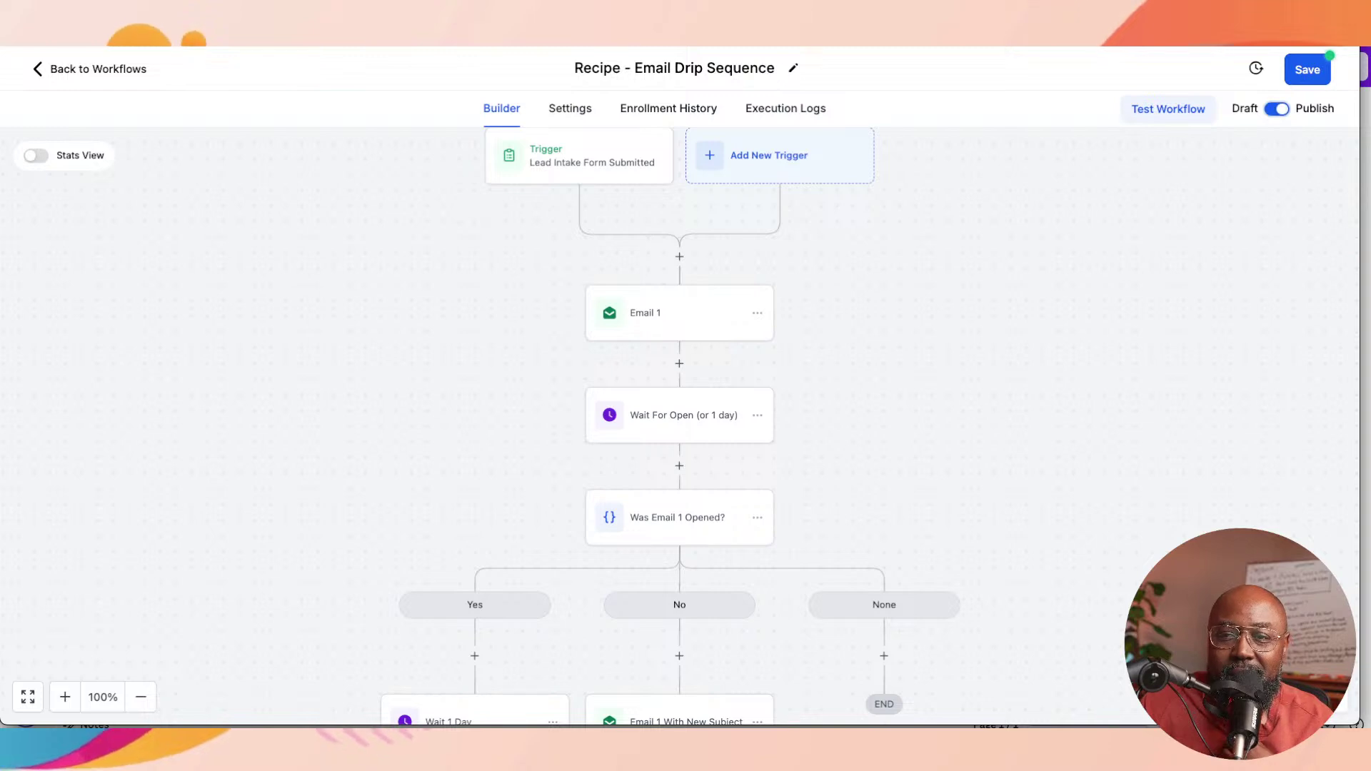
pyautogui.click(1307, 69)
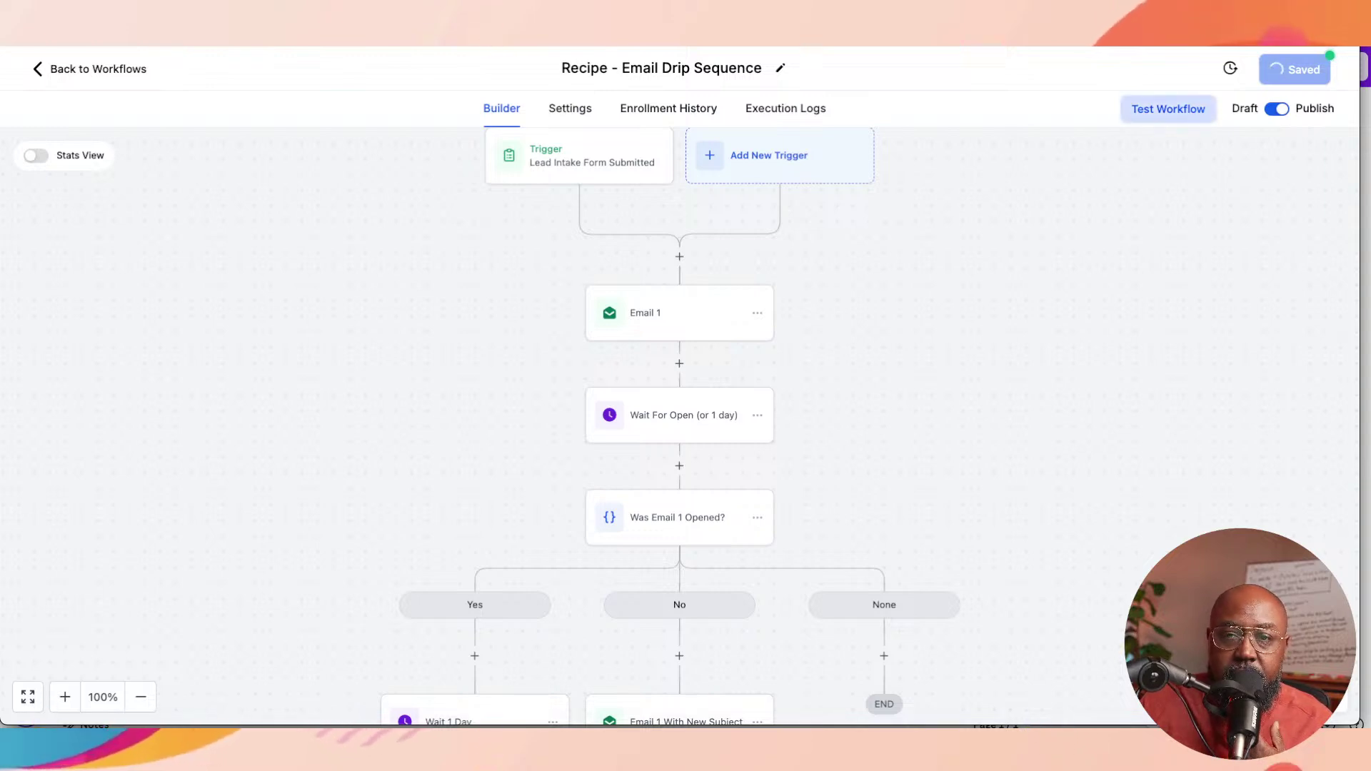
pyautogui.click(1168, 109)
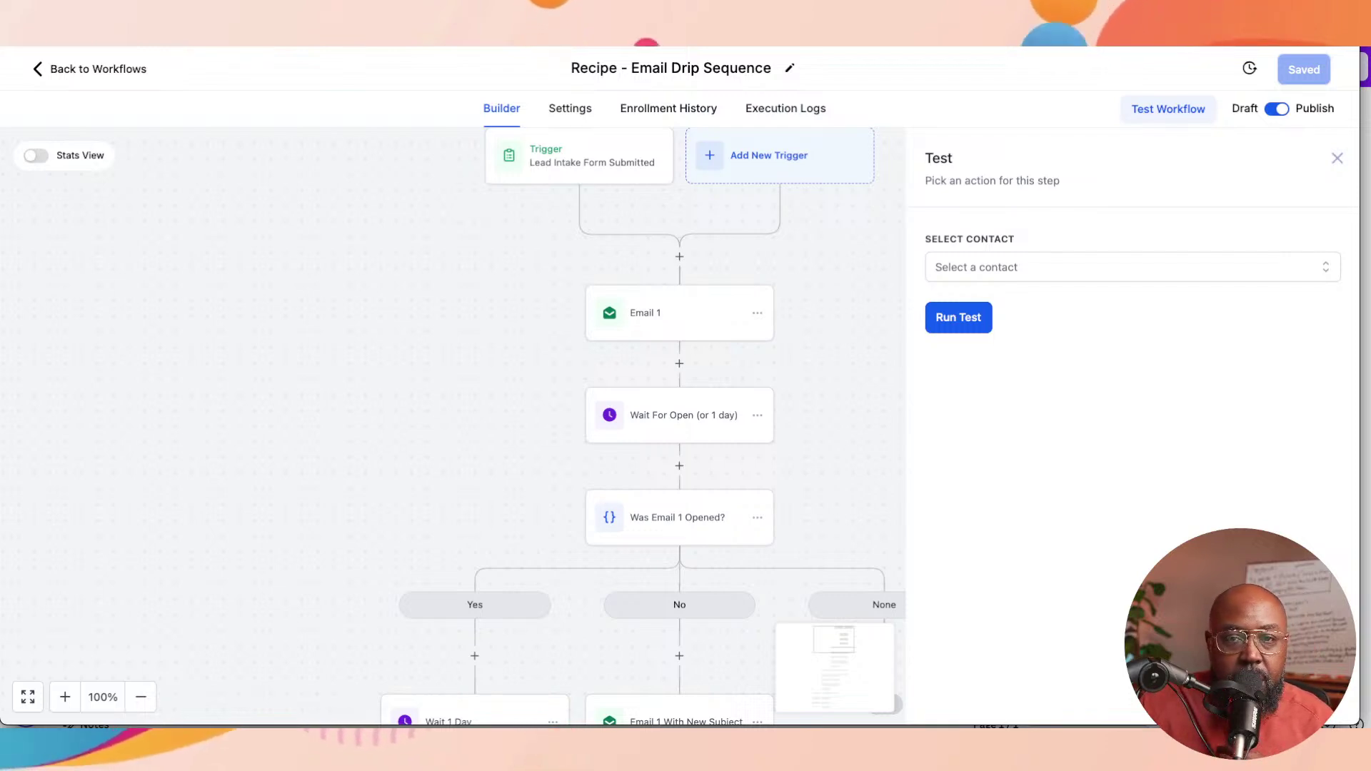
pyautogui.press('Escape')
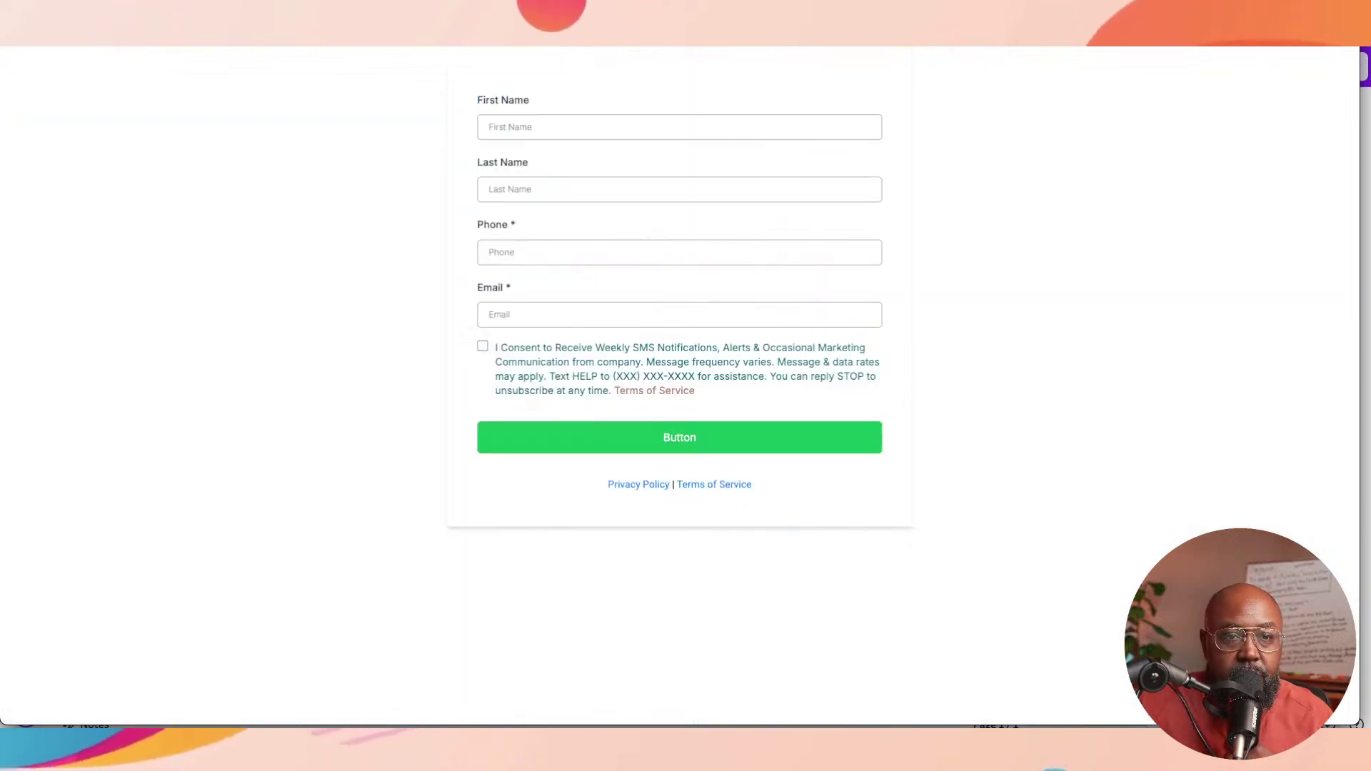
# Step: Enter the test lead's first name and phone number in the Lead Intake Form
pyautogui.click(543, 127)
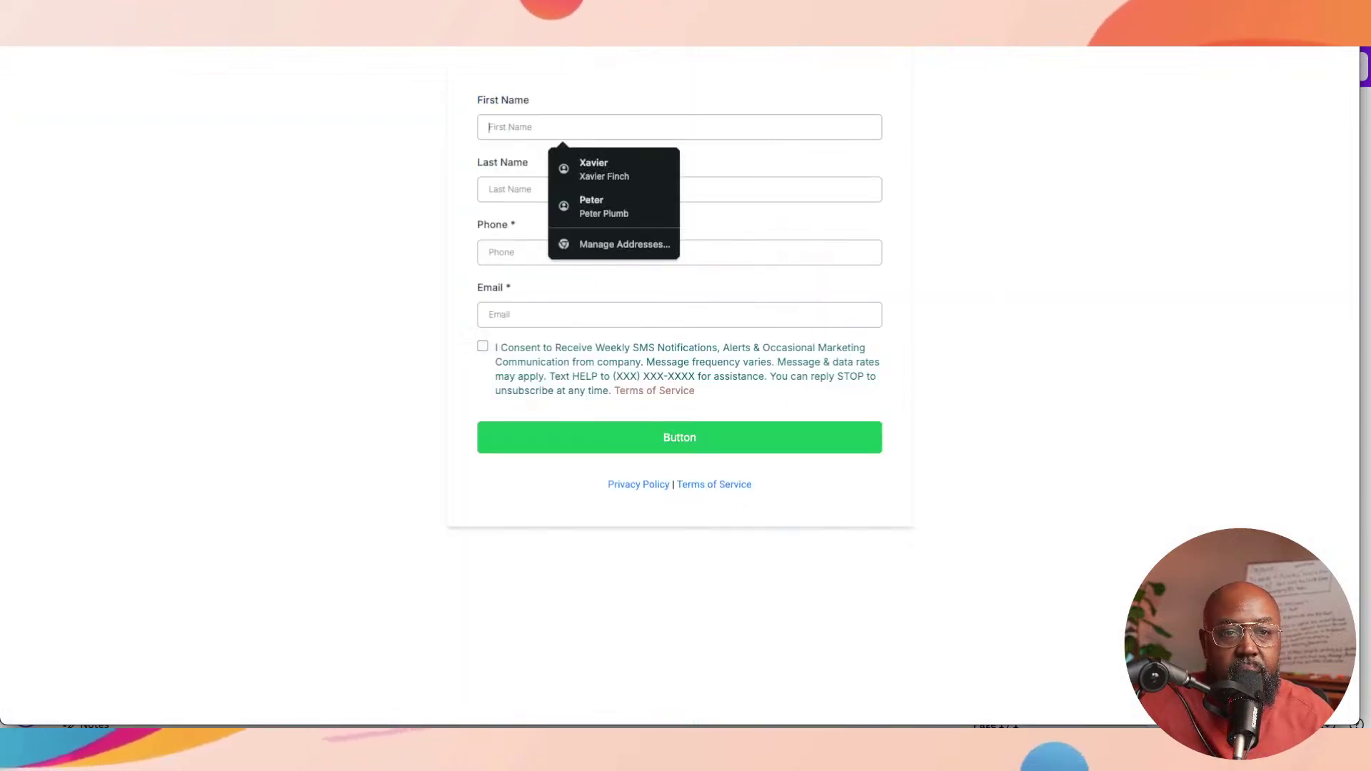
pyautogui.write('K')
pyautogui.press('BackSpace')
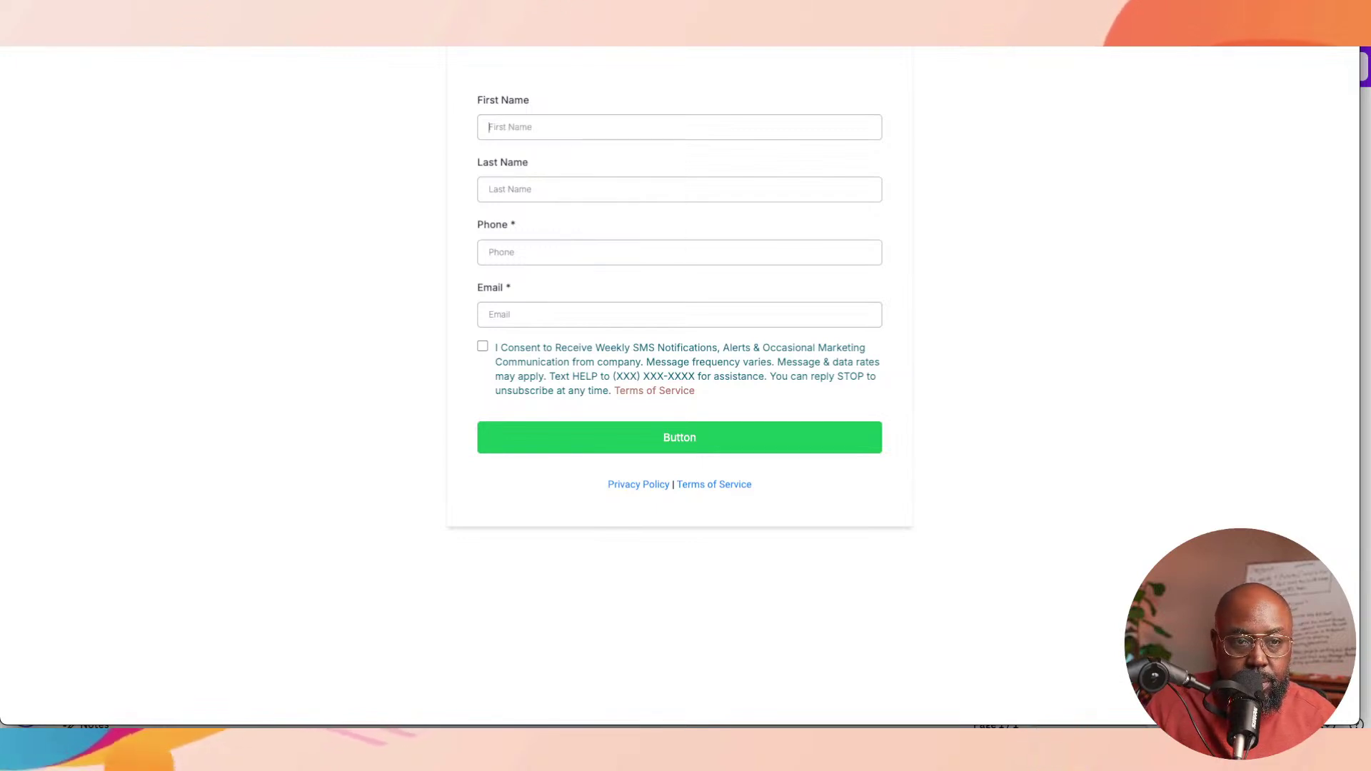
pyautogui.write('JOn')
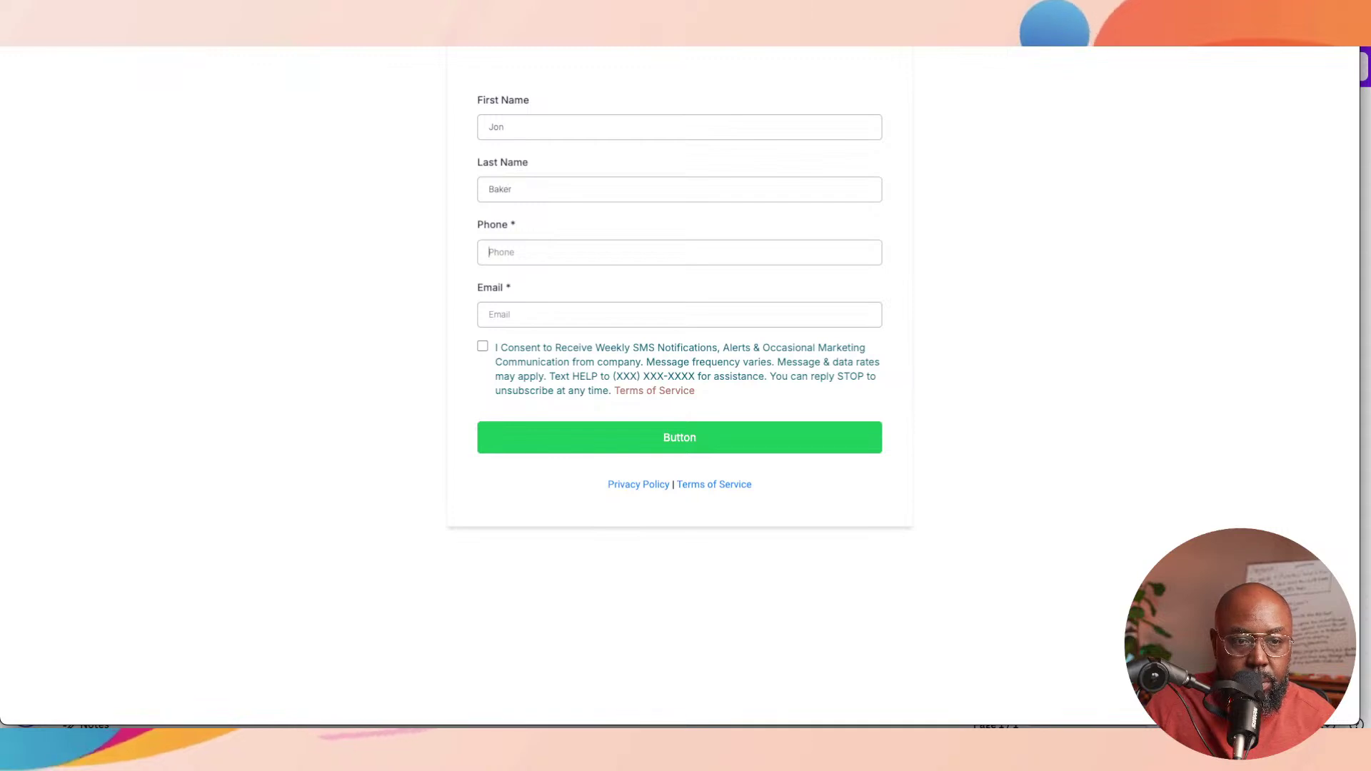
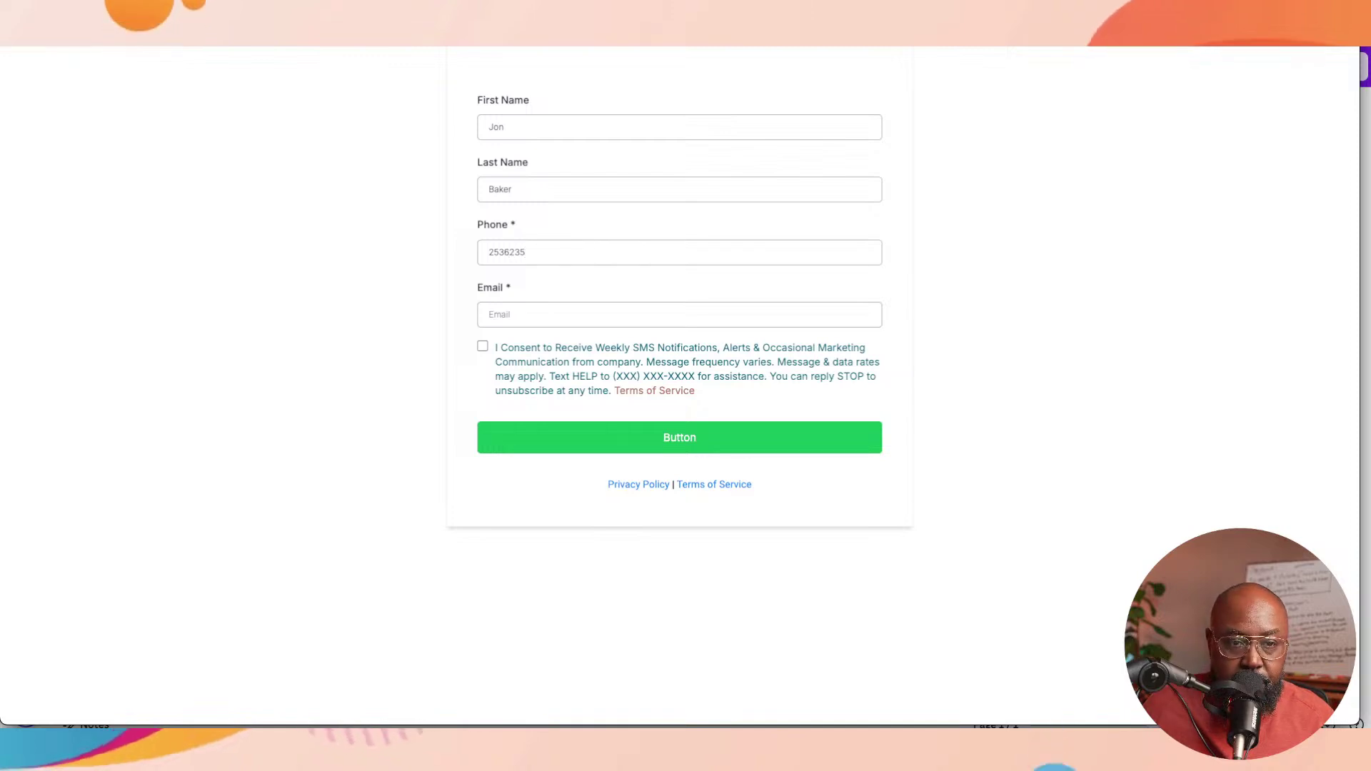
pyautogui.press('Right')
pyautogui.press('Right')
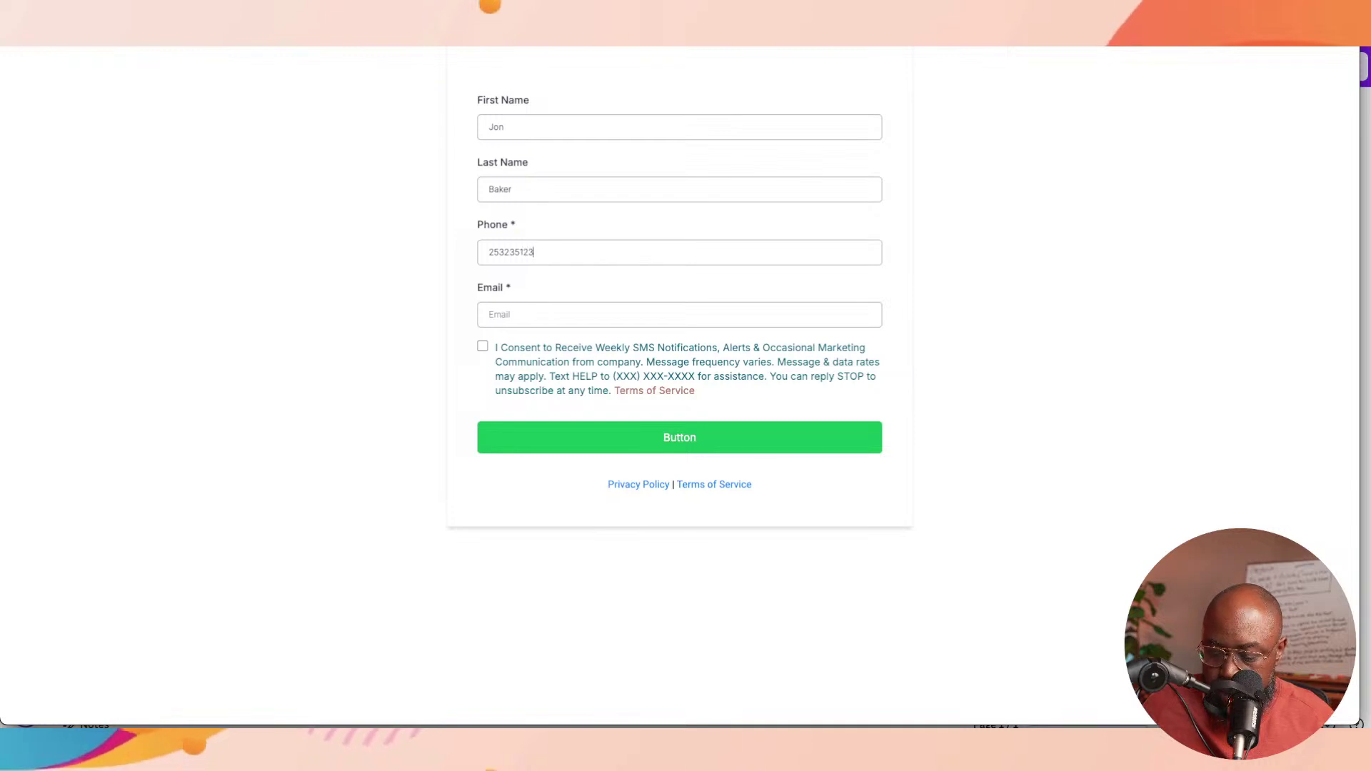
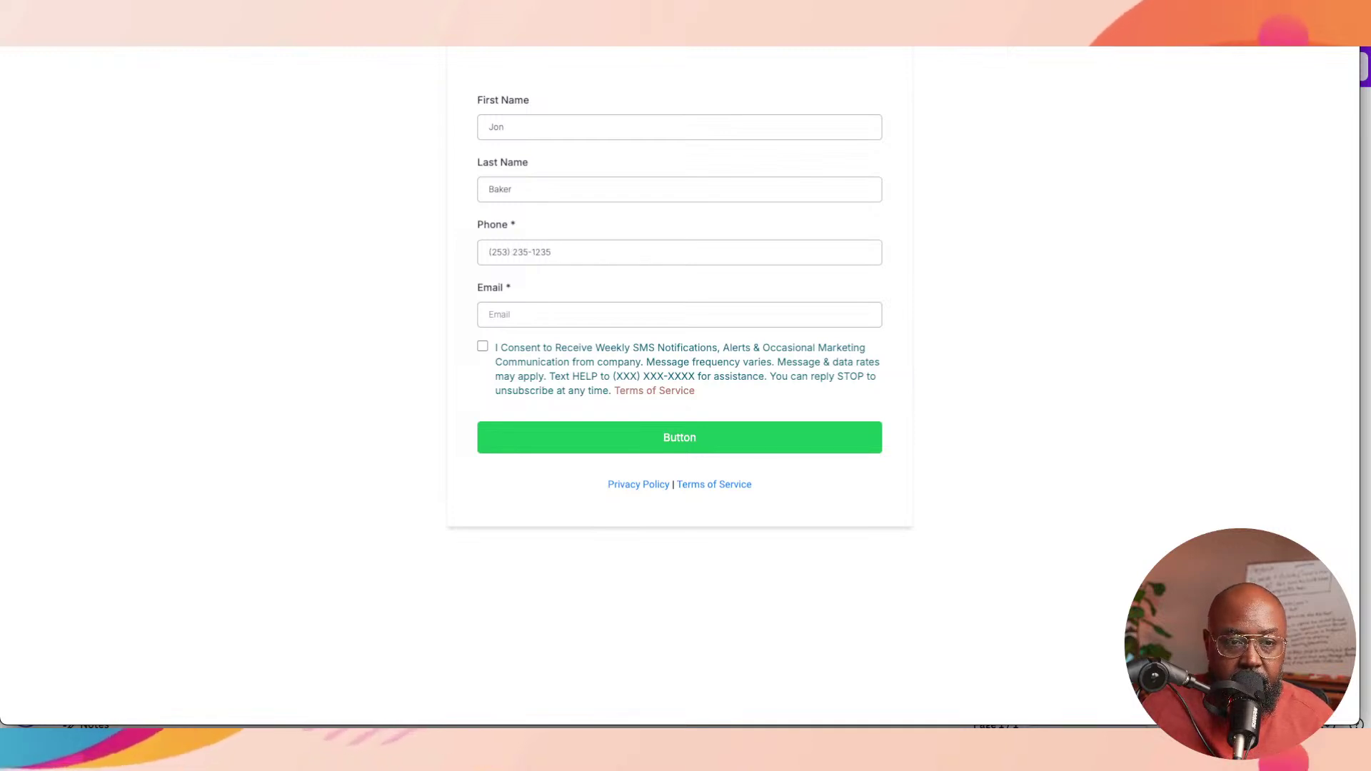
# Step: Fill in the lead's e-mail address and tick the SMS consent checkbox
pyautogui.click(500, 314)
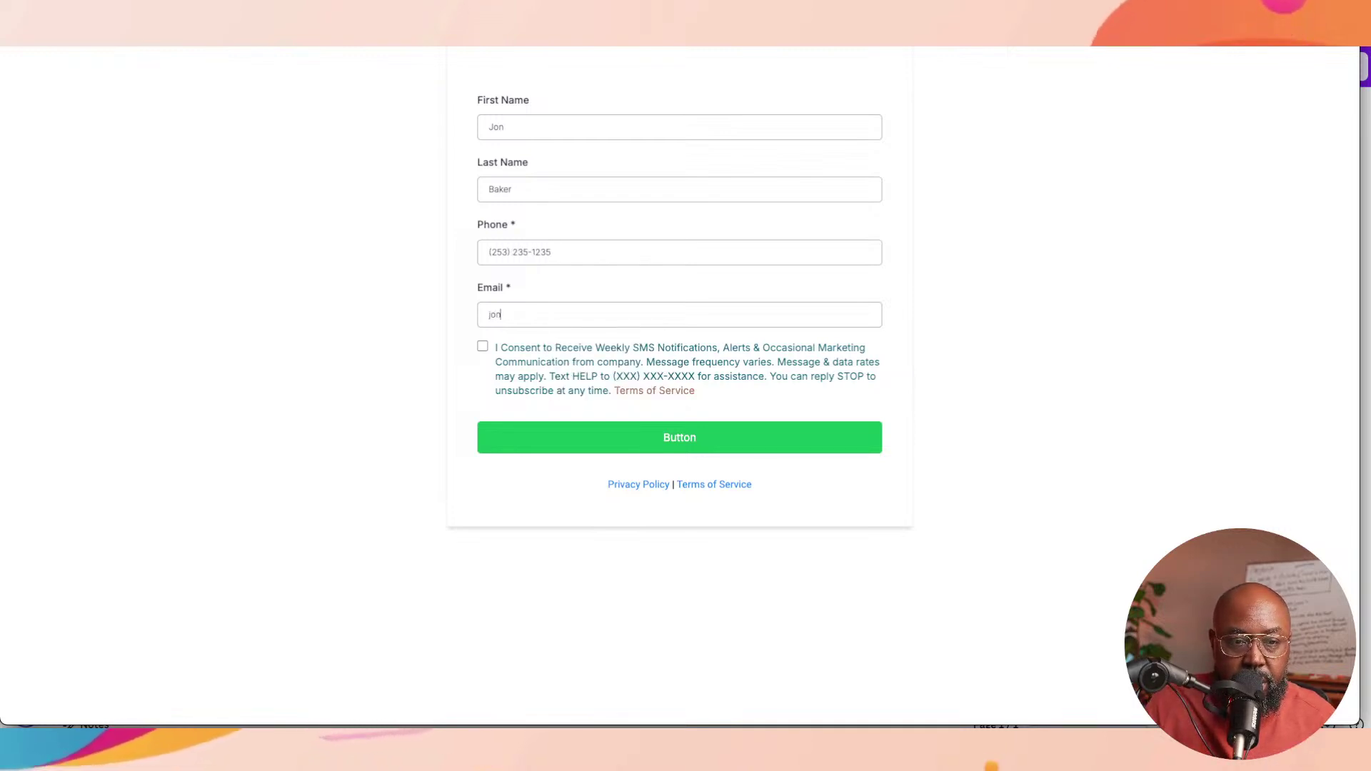
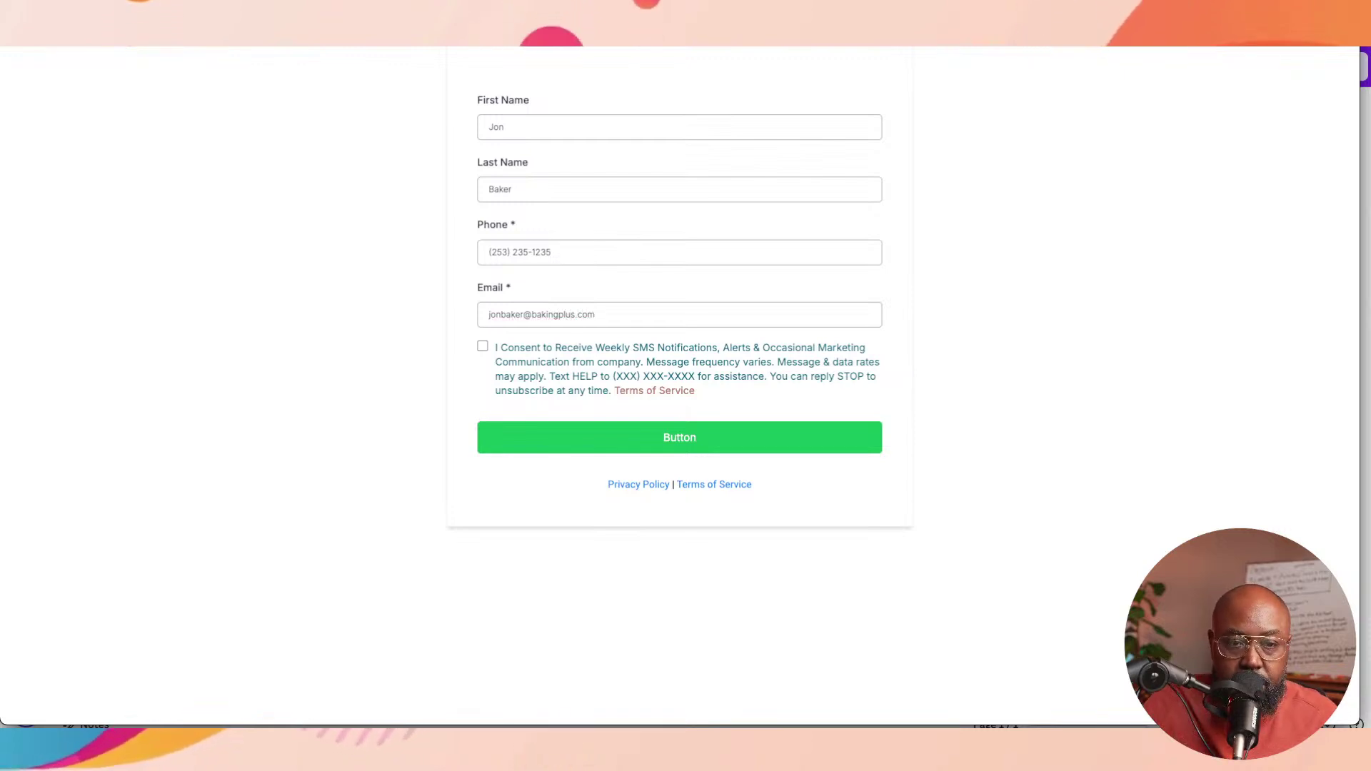
pyautogui.click(483, 345)
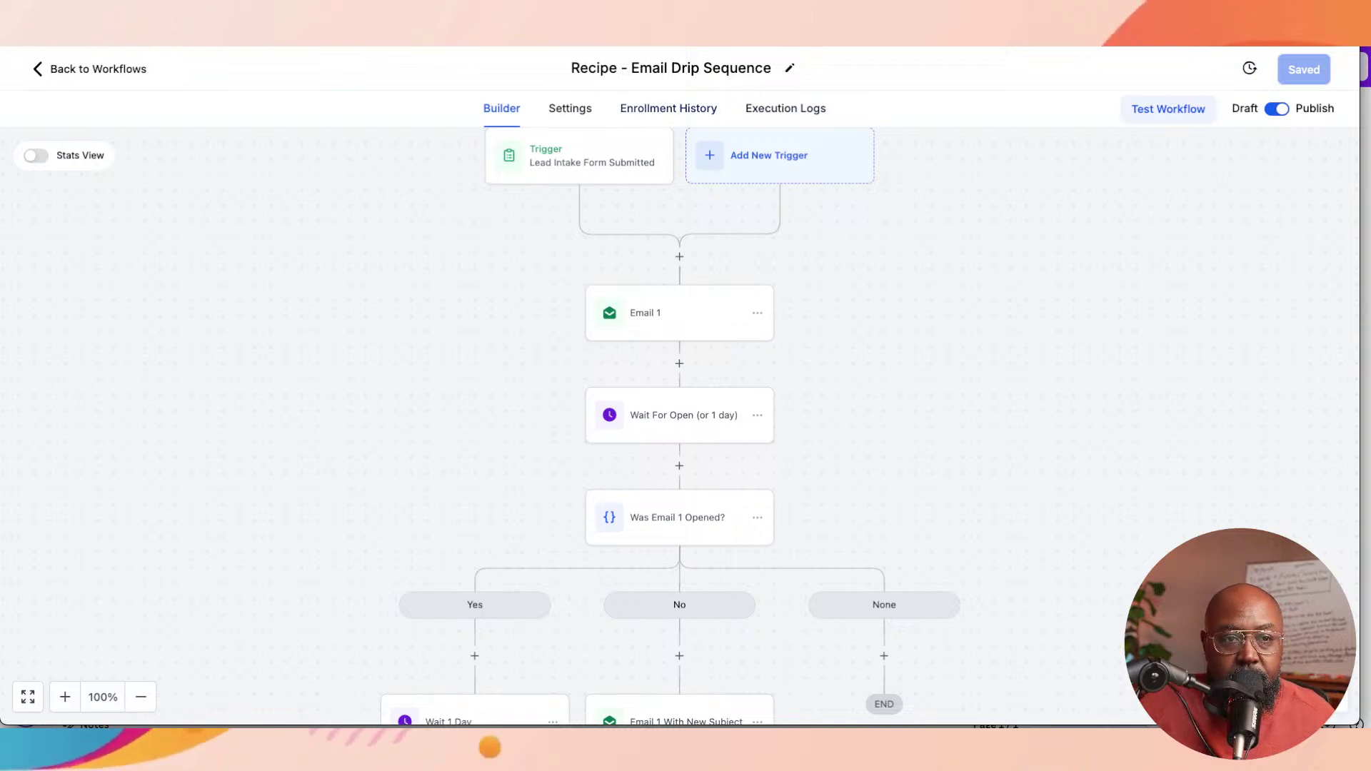
# Step: Review the execution log (contact added, Email 1 sent), then turn on Stats View in the builder
pyautogui.click(786, 109)
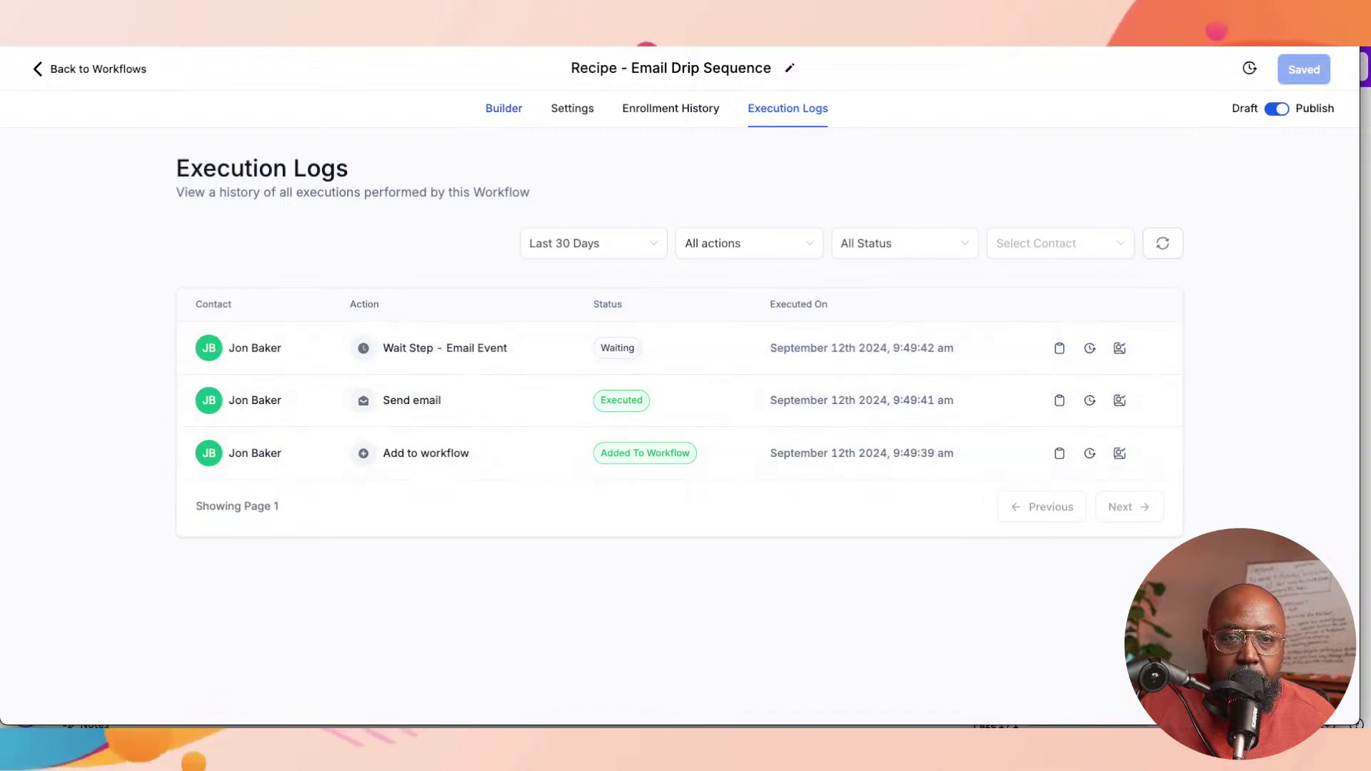
pyautogui.click(503, 108)
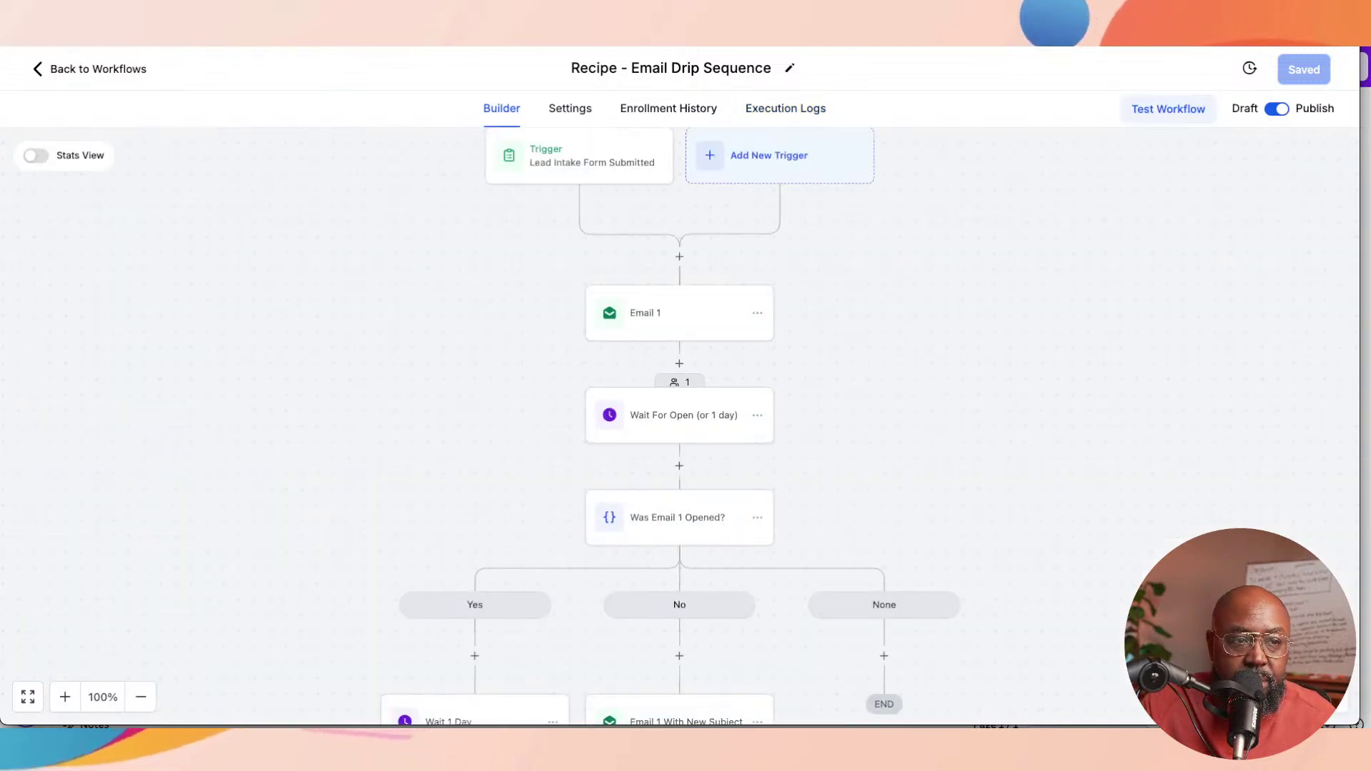
pyautogui.click(36, 155)
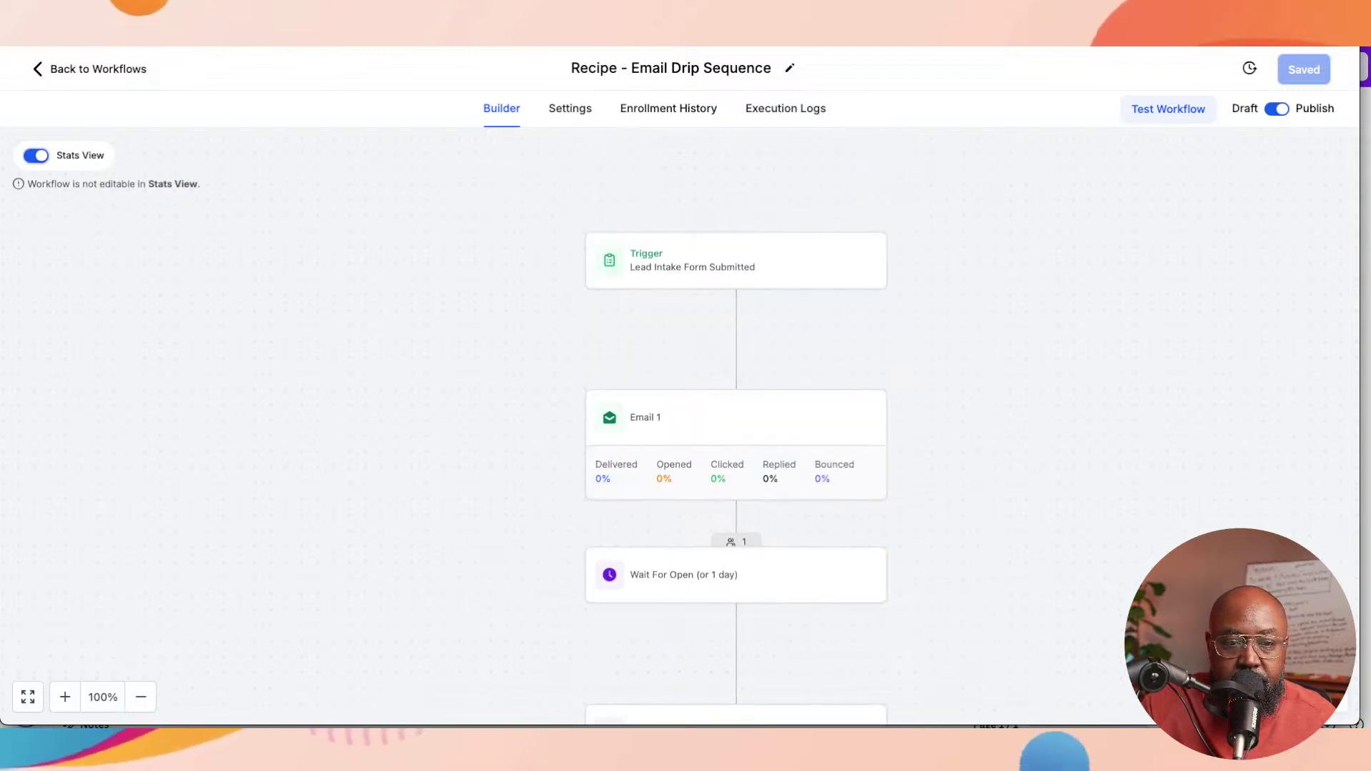
# Step: Check Enrollment History: the test contact waits at Wait For Open until September 13th 2024
pyautogui.scroll(1, 680, 426)
pyautogui.scroll(-1, 736, 428)
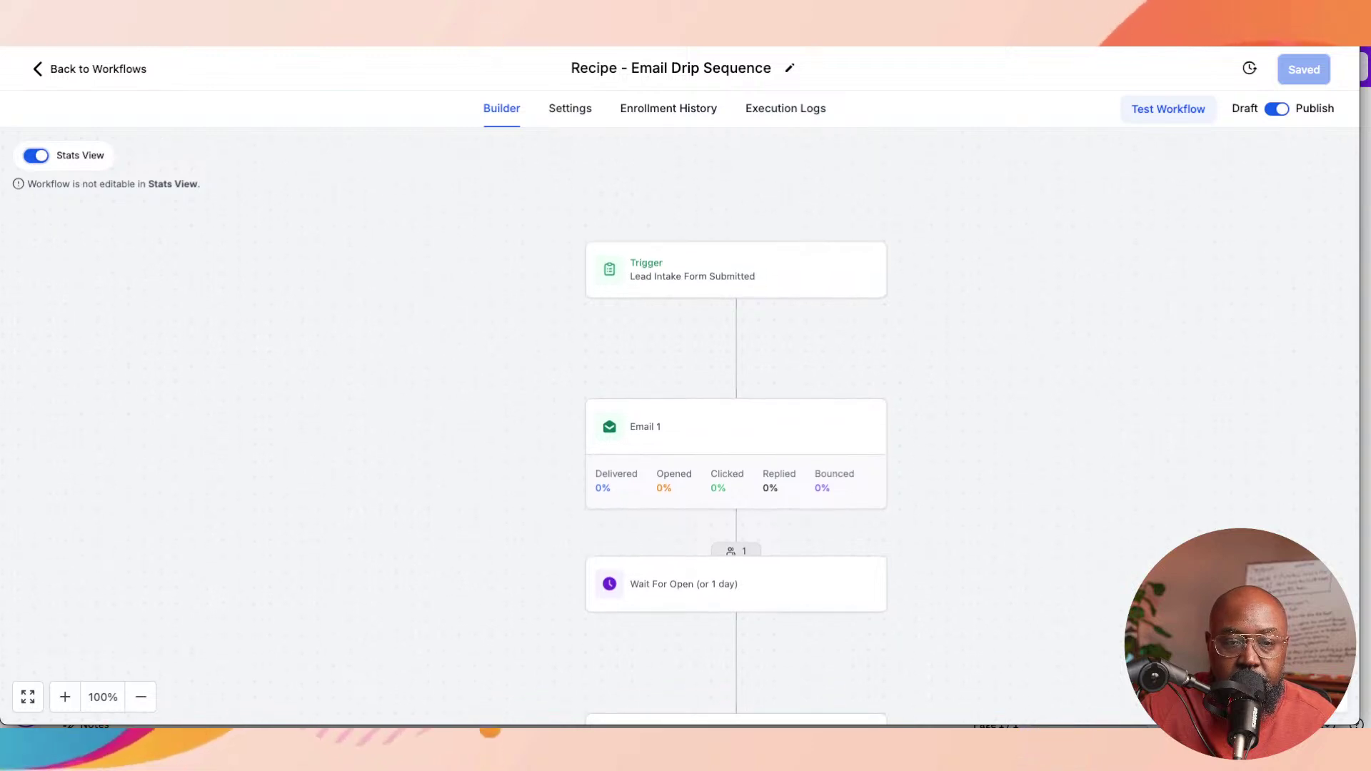
pyautogui.scroll(-1, 736, 428)
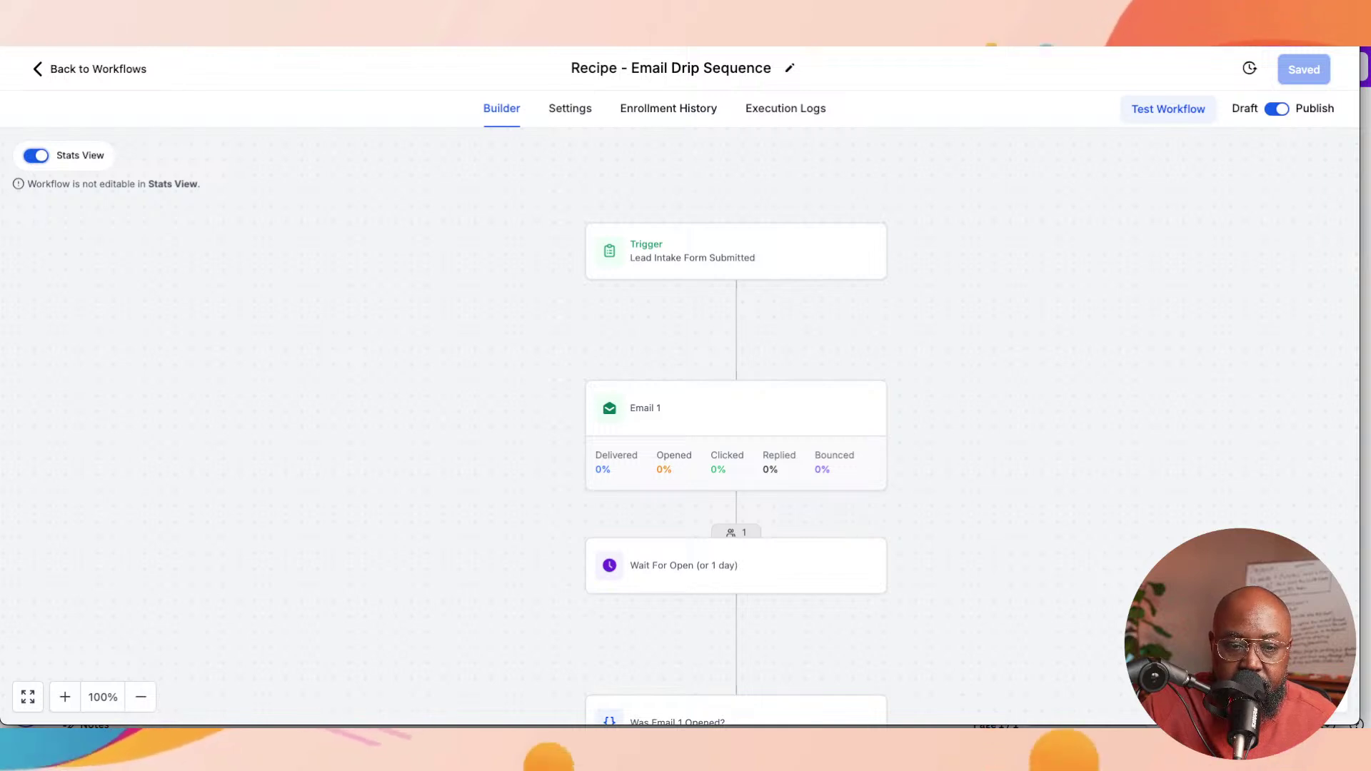
pyautogui.scroll(-4, 736, 429)
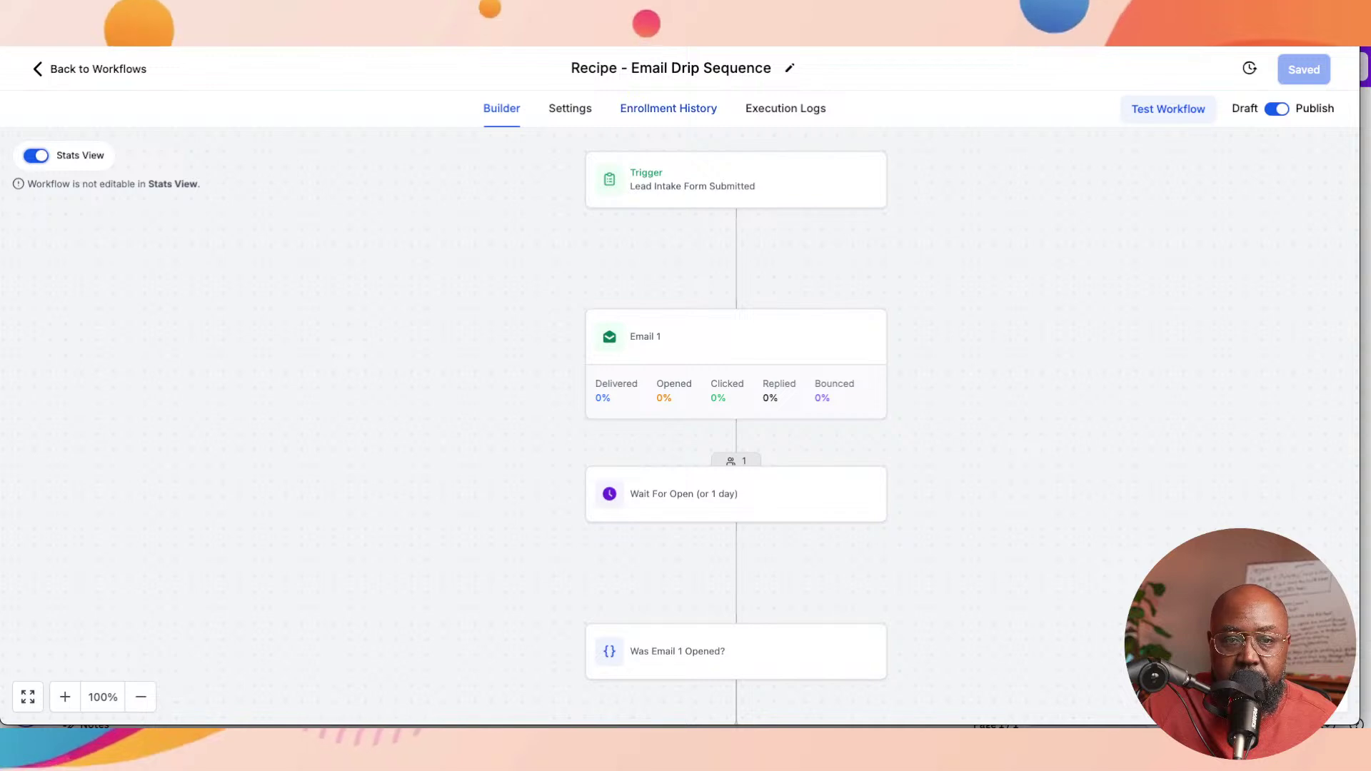
pyautogui.click(668, 108)
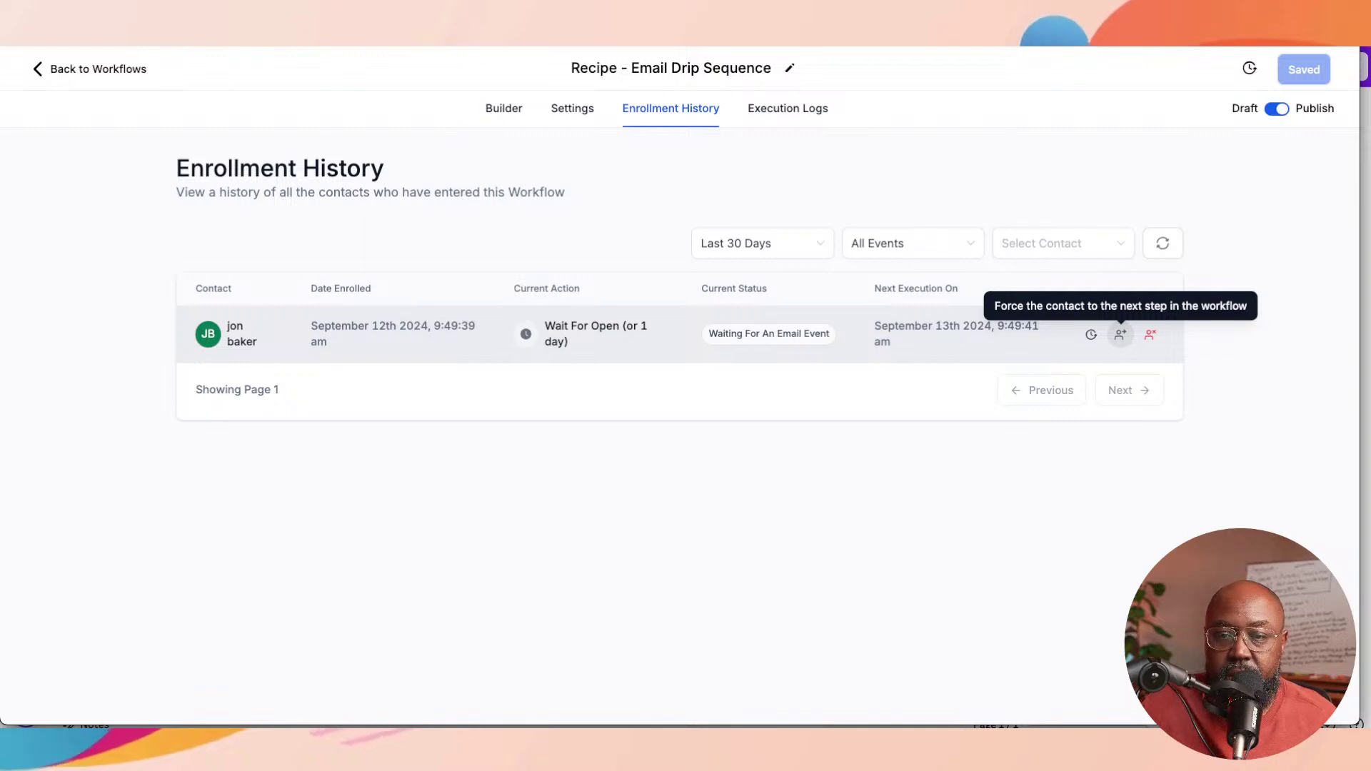
# Step: Force the test contact on to Wait 1 Day, then check logs and builder stats (Email 1 100% bounced)
pyautogui.click(1120, 334)
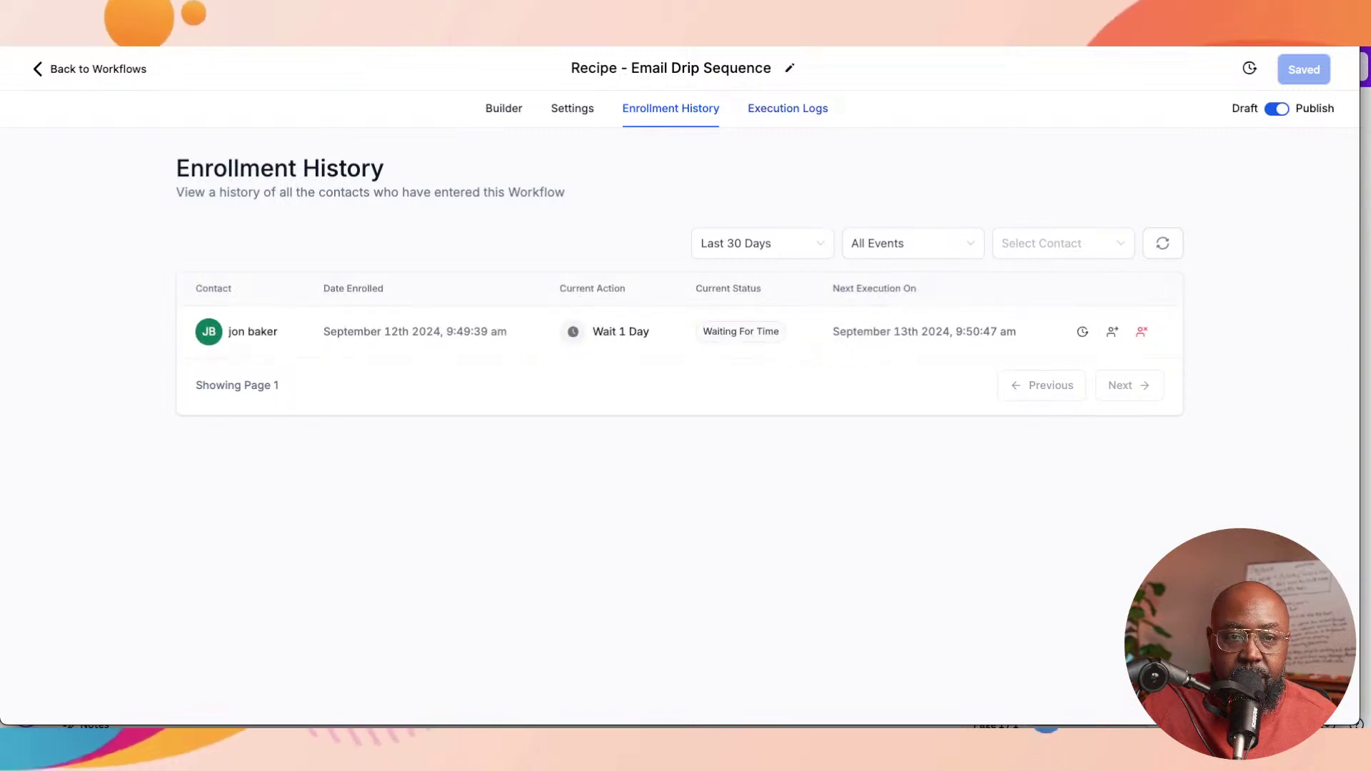
pyautogui.click(787, 108)
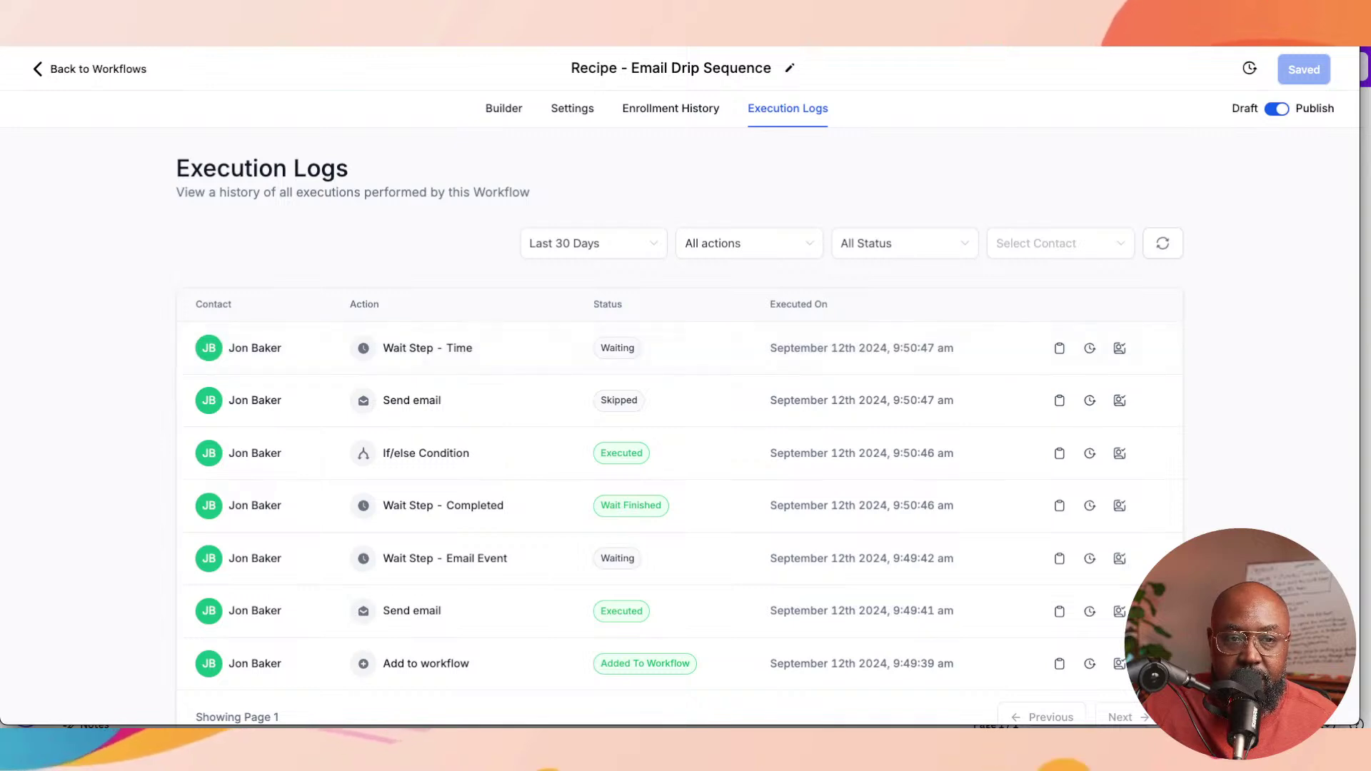
pyautogui.click(496, 108)
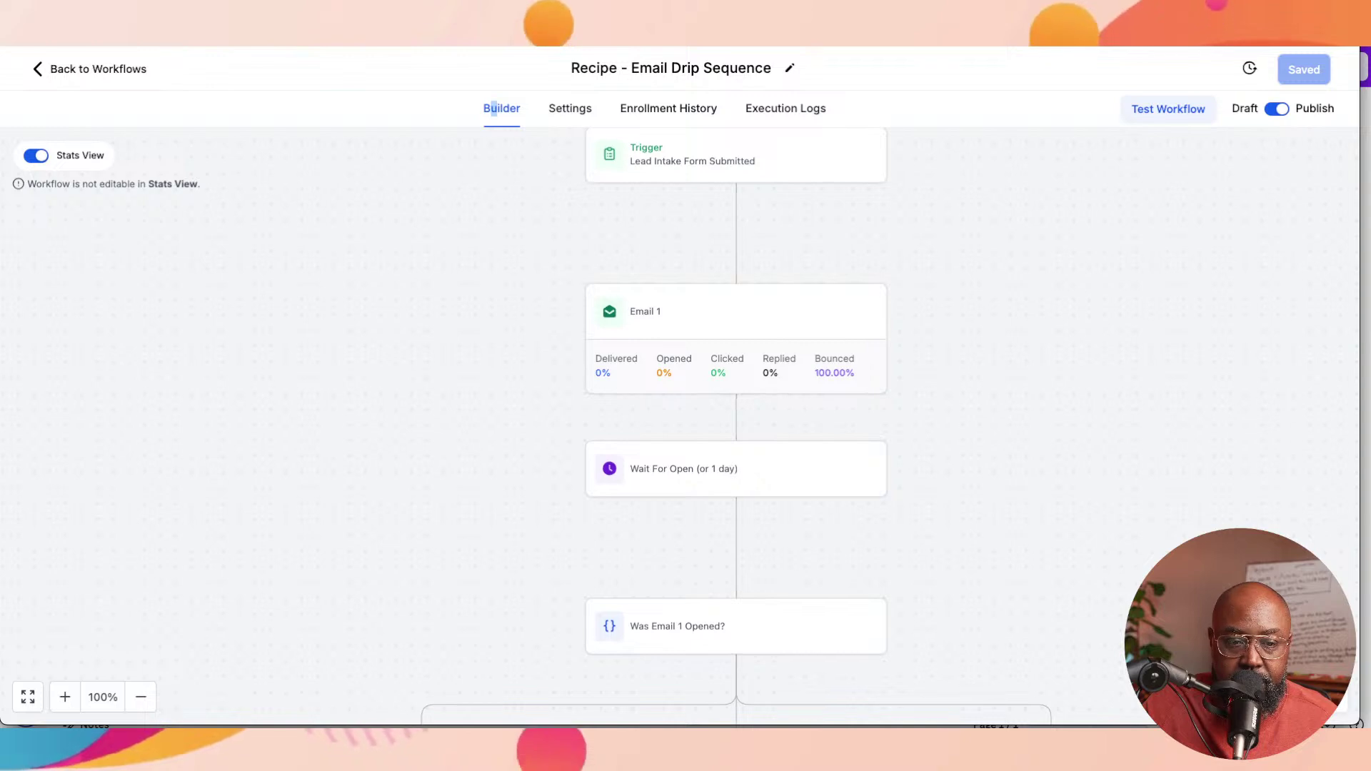
pyautogui.scroll(-3, 736, 428)
pyautogui.scroll(-3, 736, 428)
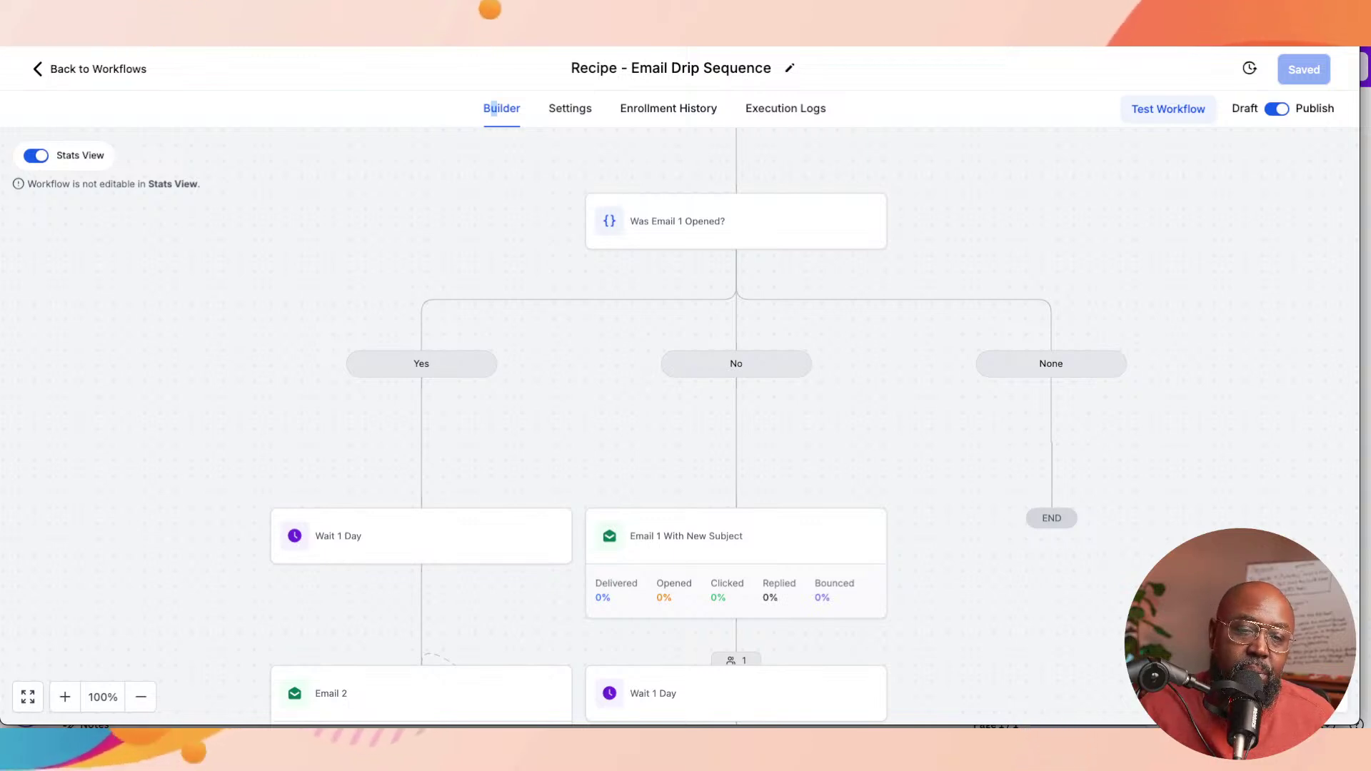
pyautogui.scroll(-3, 685, 429)
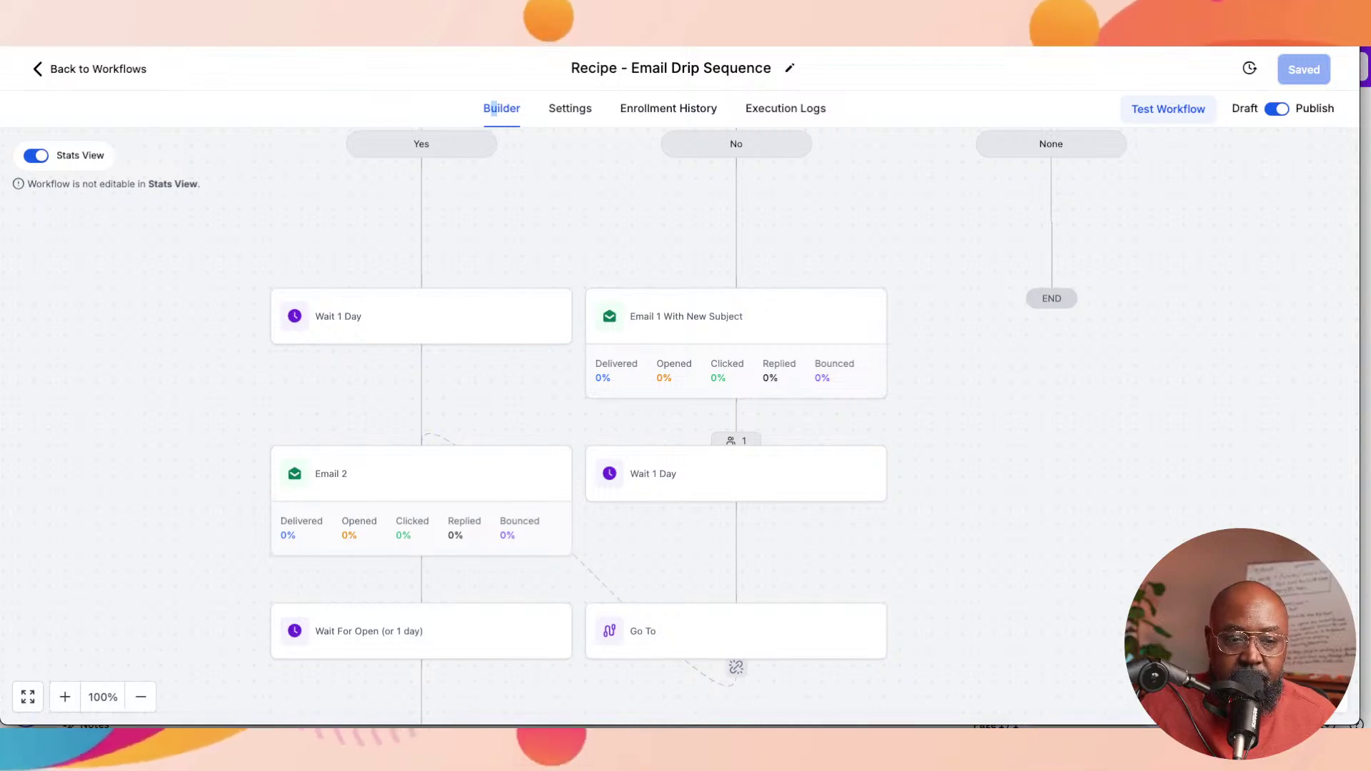
pyautogui.scroll(-1, 685, 429)
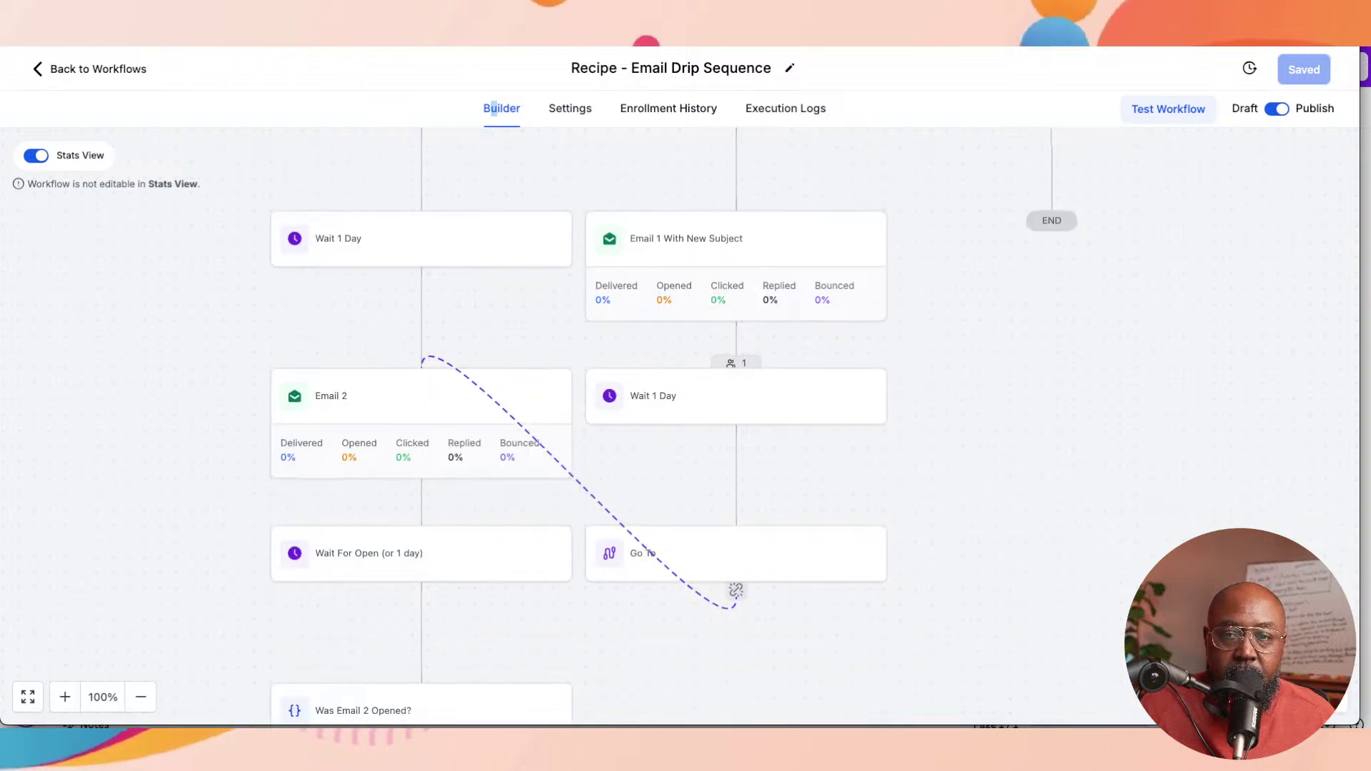
pyautogui.scroll(2, 686, 428)
pyautogui.scroll(5, 686, 429)
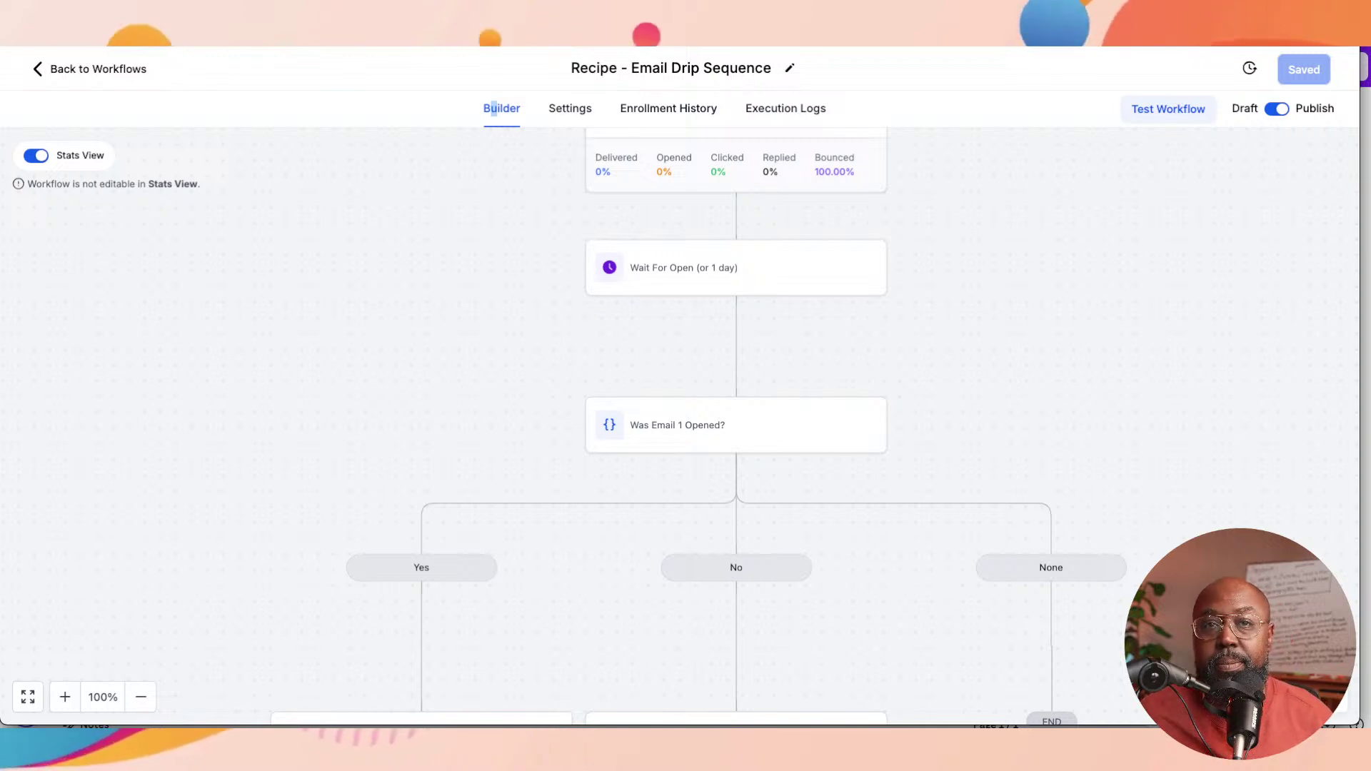
pyautogui.press('super+Tab')
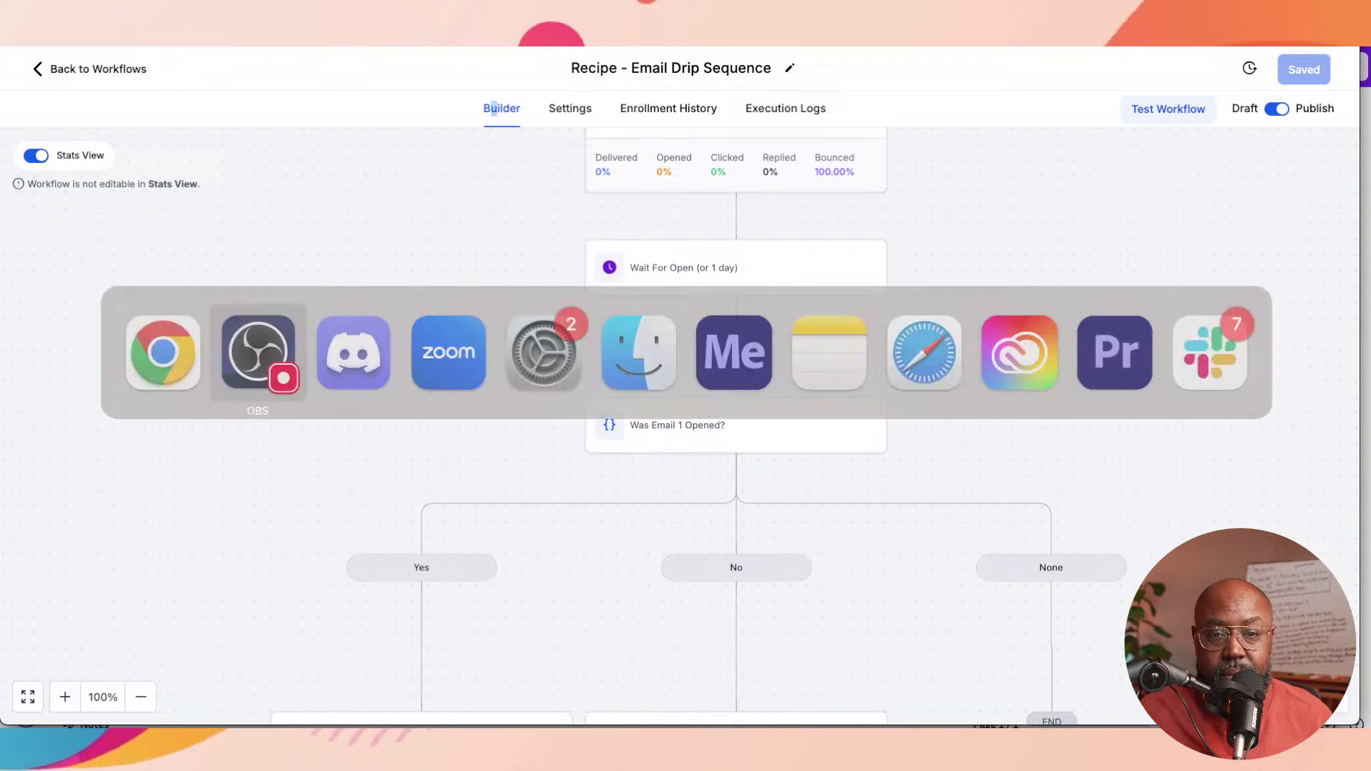